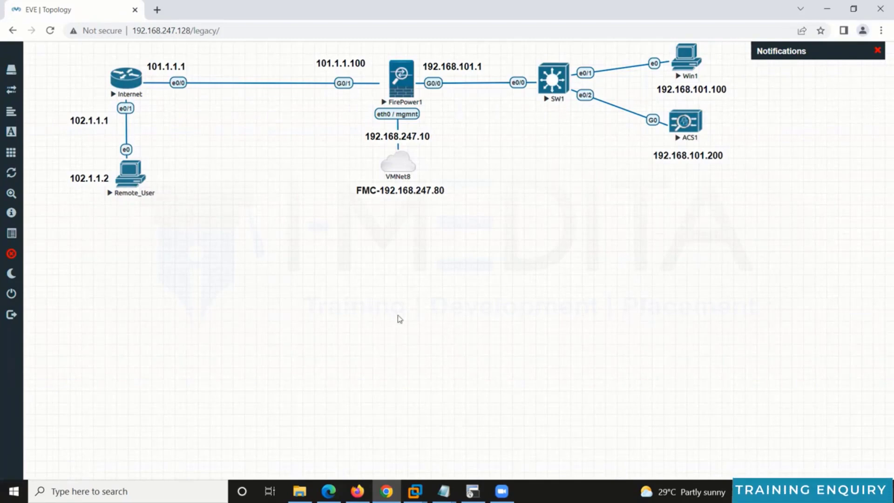
Step: On the Internet router, address interface e0/0 as 101.1.1.1/24
click(139, 96)
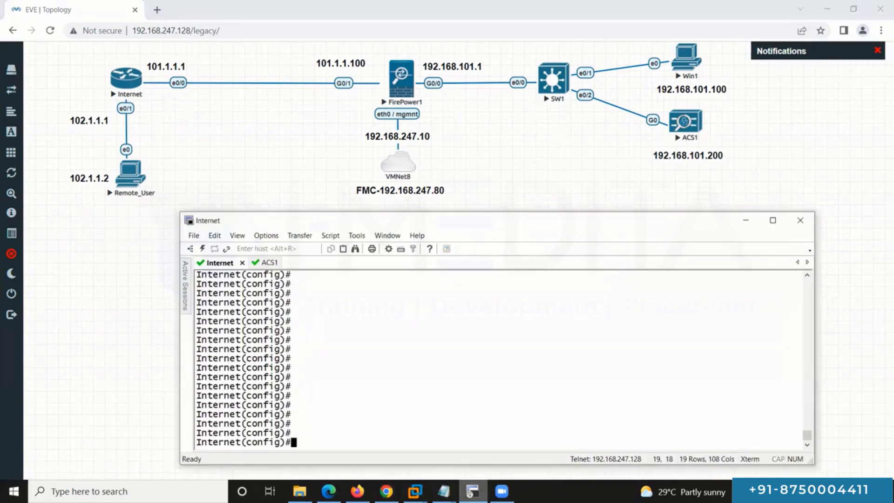
text(int e0/0)
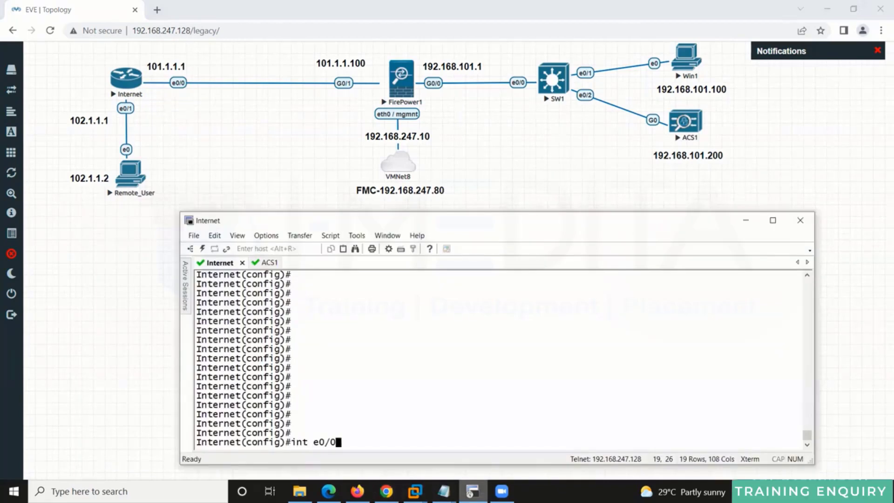
key(Return)
text(ip add 101.1.1.1 )
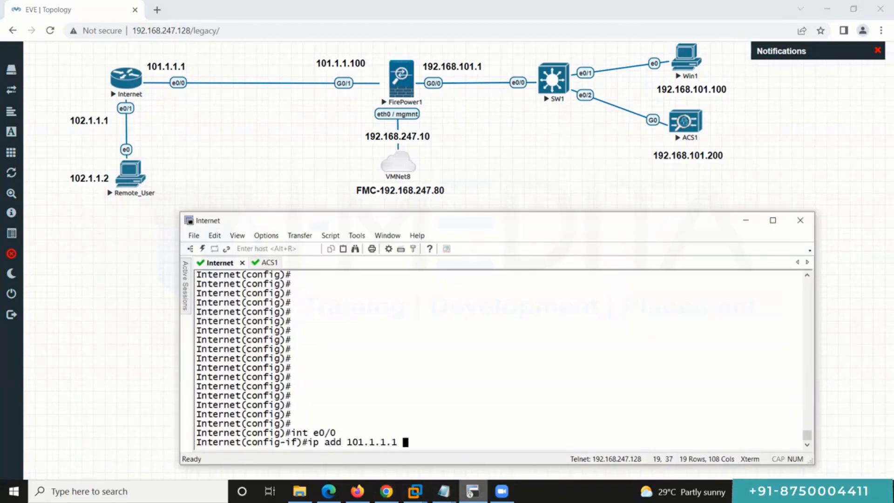
text(255.255.255.0)
key(Return)
Step: Address interface e0/1 as 102.1.1.1/24 and leave interface configuration
text(int e0/0)
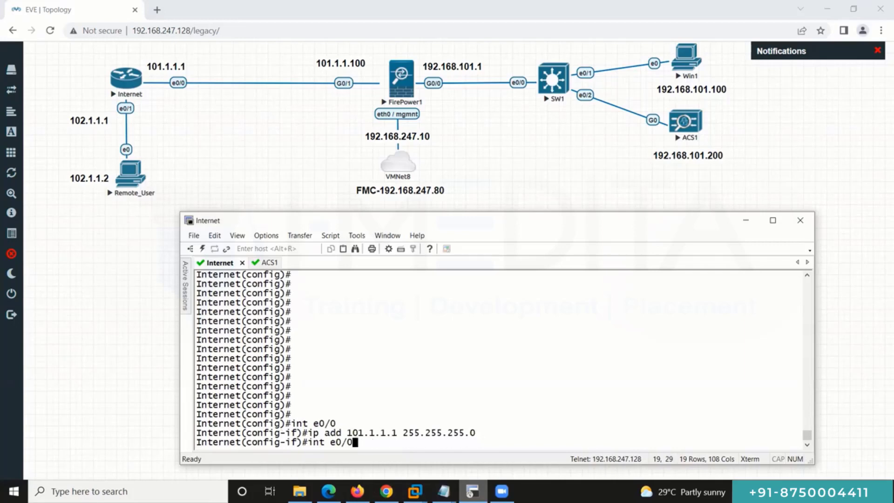
key(BackSpace)
text(1)
key(Return)
key(Up)
key(Up)
key(Left)
key(Left)
key(Left)
key(Left)
key(Left)
key(Left)
key(Left)
key(Left)
key(Left)
key(Left)
key(Left)
key(Left)
key(Left)
key(Left)
key(Left)
key(Left)
key(Left)
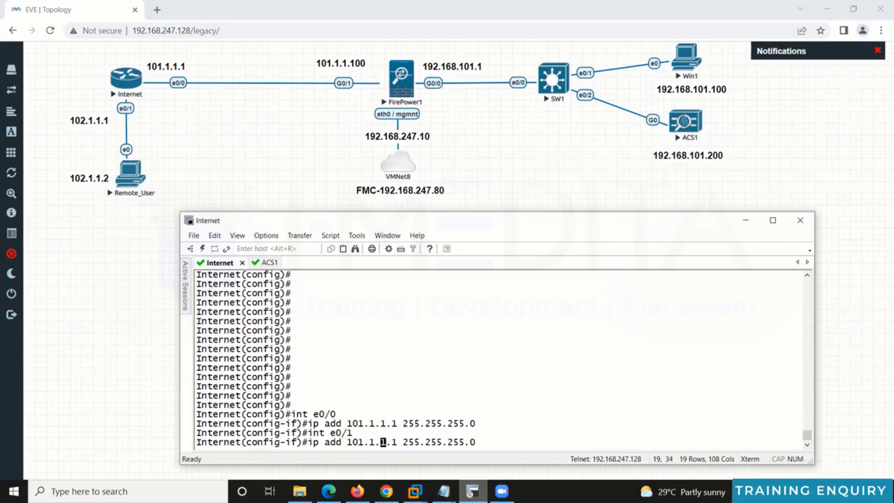
key(BackSpace)
text(2)
key(Return)
text(exit)
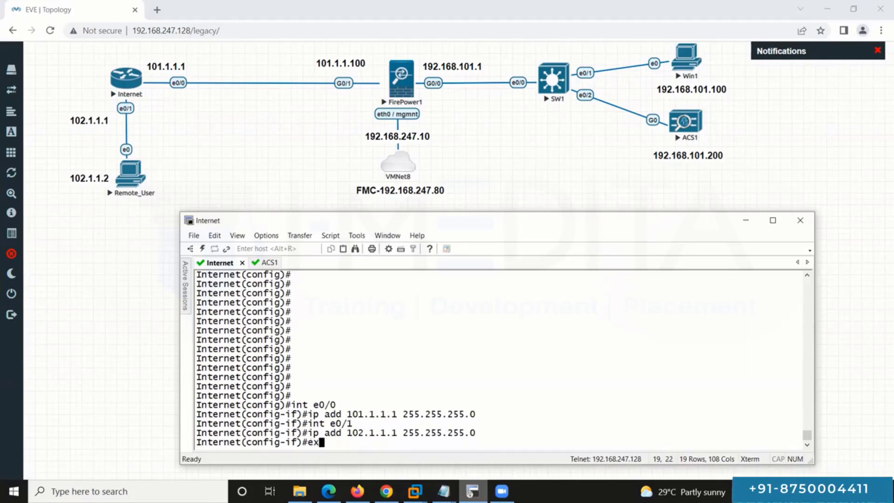
key(Return)
Step: Enable the DHCP service and create a DHCP pool named lan
text(servic)
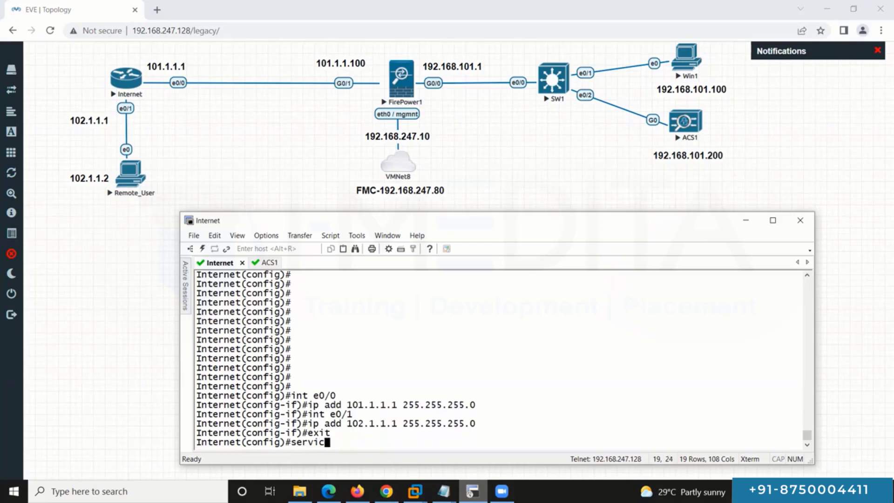
text(e dh)
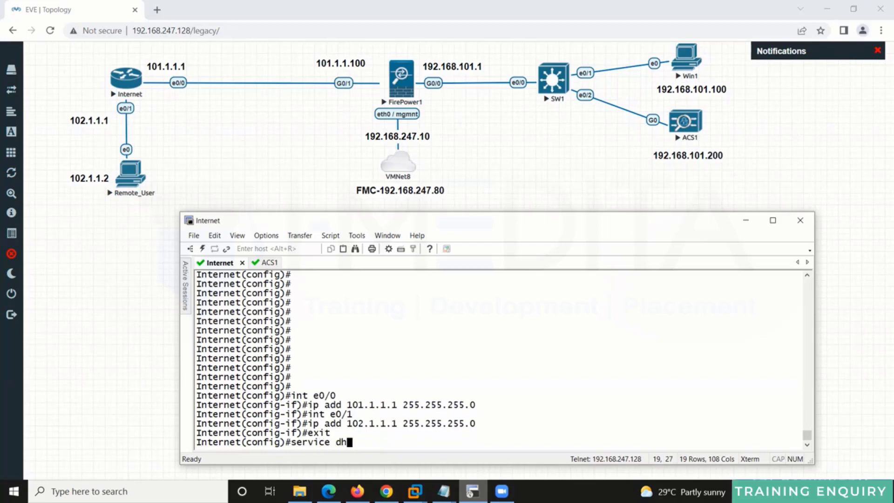
key(Tab)
key(Return)
text(ip dh)
key(Tab)
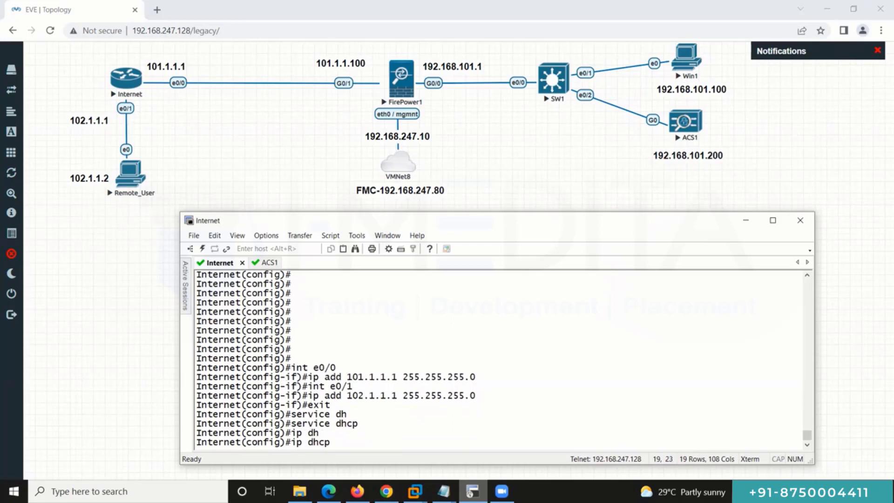
text(poo)
key(Tab)
text(lan)
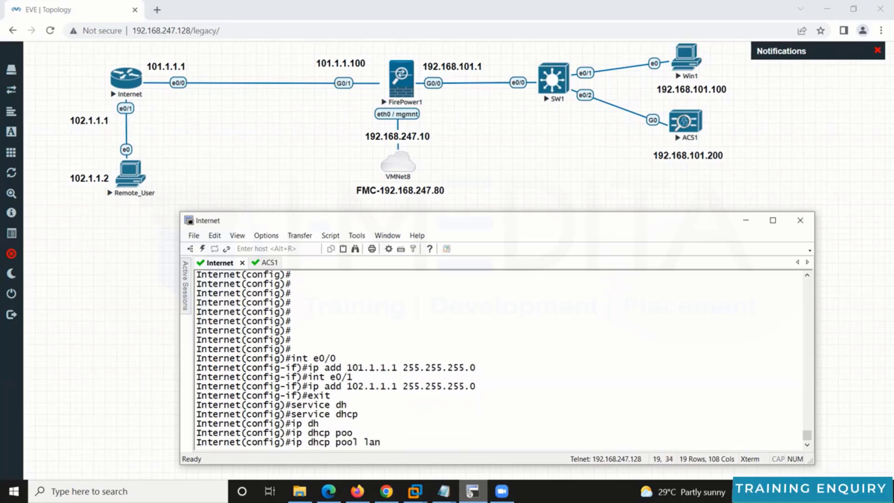
key(Return)
Step: Give pool lan network 102.1.1.0/24 and default router 102.1.1.1
text(netw)
key(Tab)
text(102.1.1.0 /24)
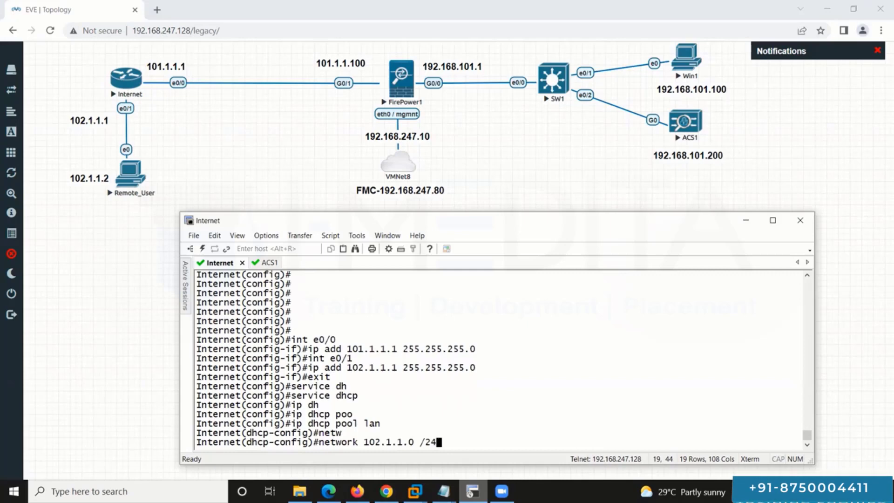
key(Return)
text(de)
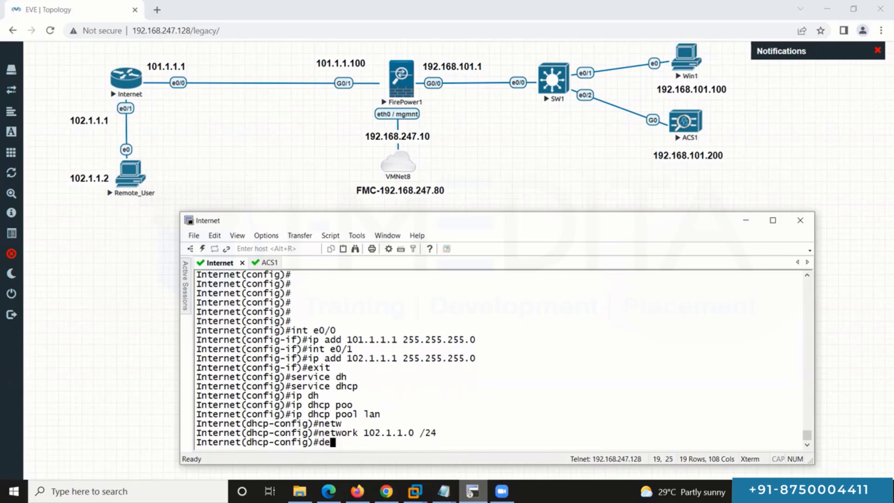
text(f)
key(Tab)
text(102.1.1.1)
key(Return)
text(exit)
key(Return)
Step: Exclude 102.1.1.1 from the router's DHCP leases
text(ig)#i)
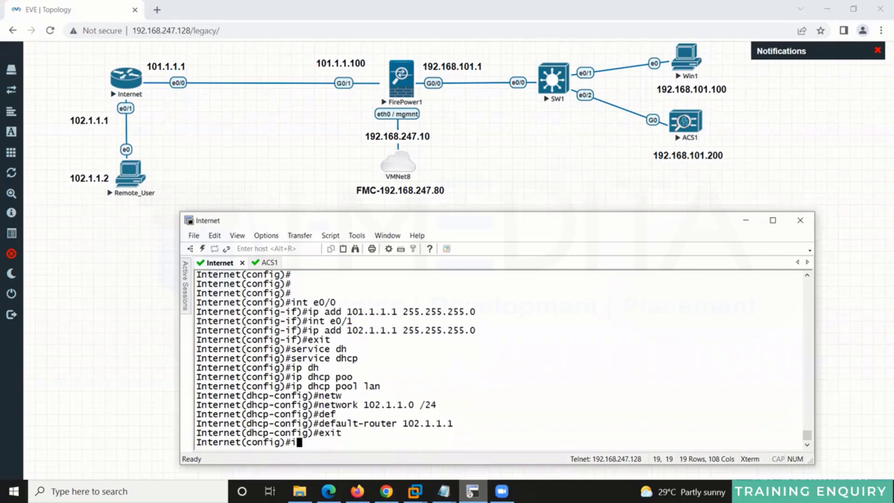
text(p dh)
key(Tab)
text(-)
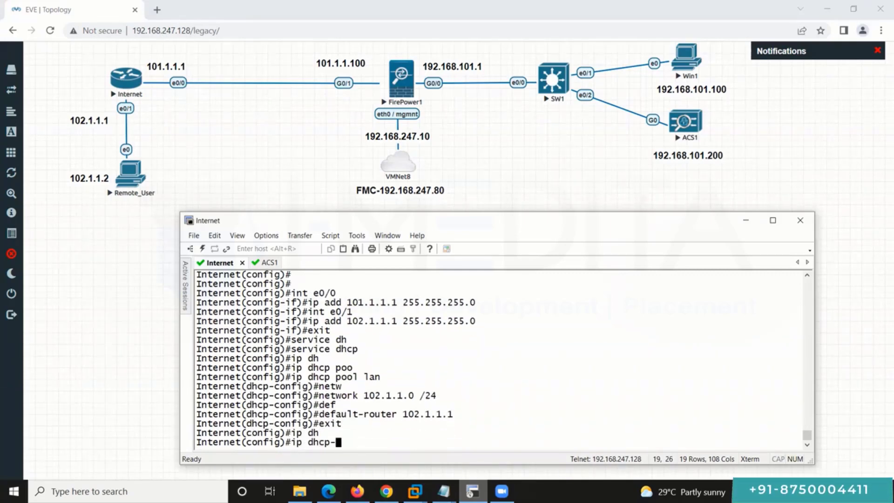
text(addre)
key(Tab)
text(102.1.1.1)
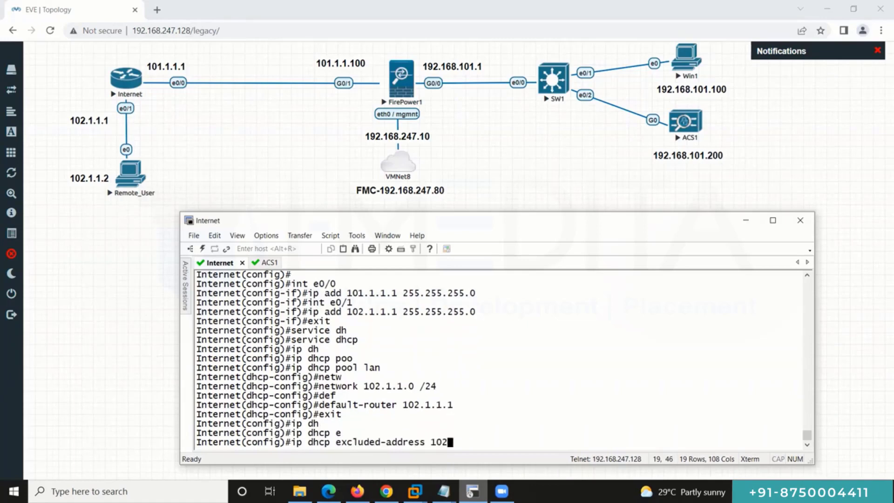
key(Return)
key(Return)
key(Return)
key(Return)
key(Return)
key(Return)
key(Return)
key(Return)
key(Return)
key(Return)
key(Return)
key(Return)
key(Return)
Step: Review the running config and interface status, then save the configuration with do wr
text(do)
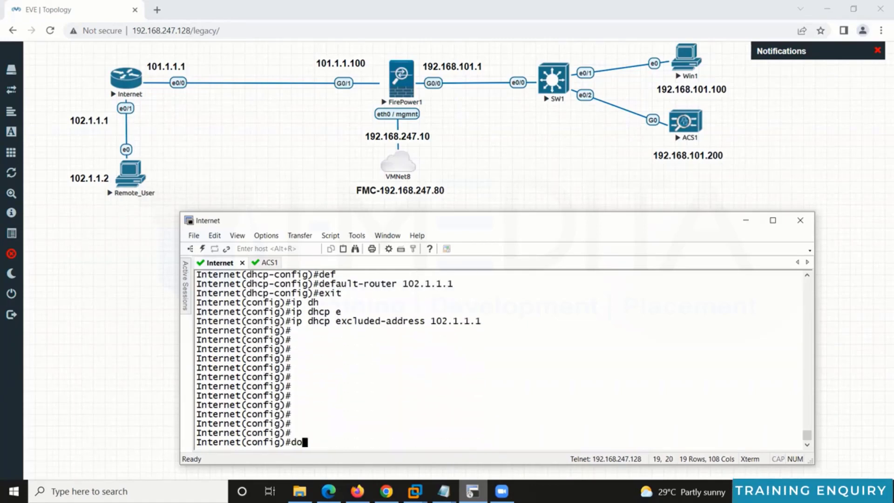
text( sh run)
key(Return)
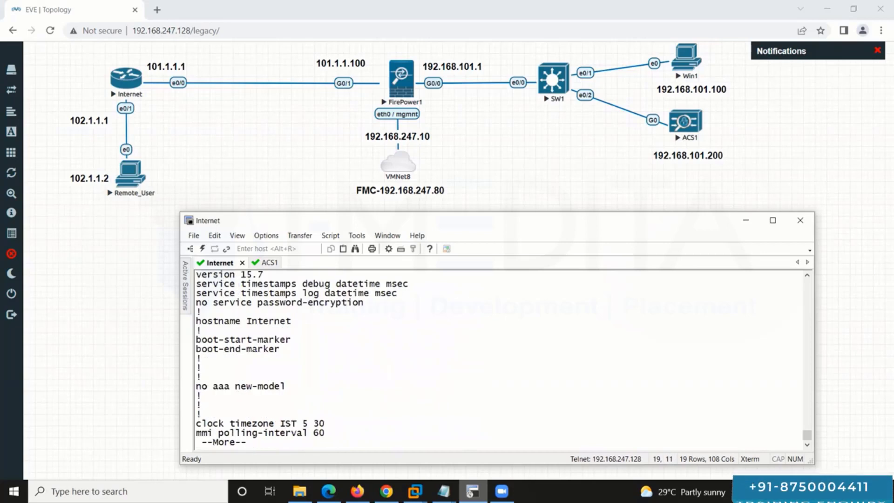
key(Return)
key(Return)
key(Return)
key(Return)
key(Return)
key(Return)
key(Return)
key(Return)
key(Return)
key(Return)
key(Return)
key(Return)
key(Return)
key(Return)
key(Return)
key(Return)
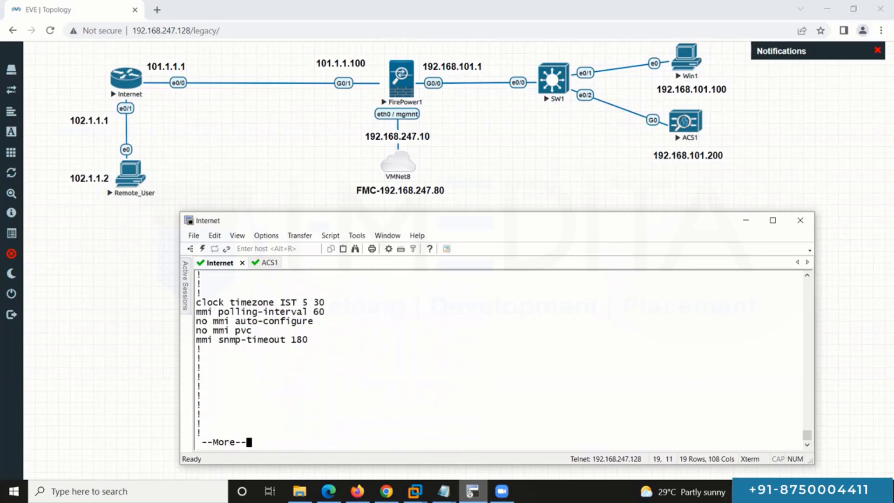
key(Return)
key(Return)
key(Return)
key(Return)
key(Return)
key(Return)
key(Return)
key(Return)
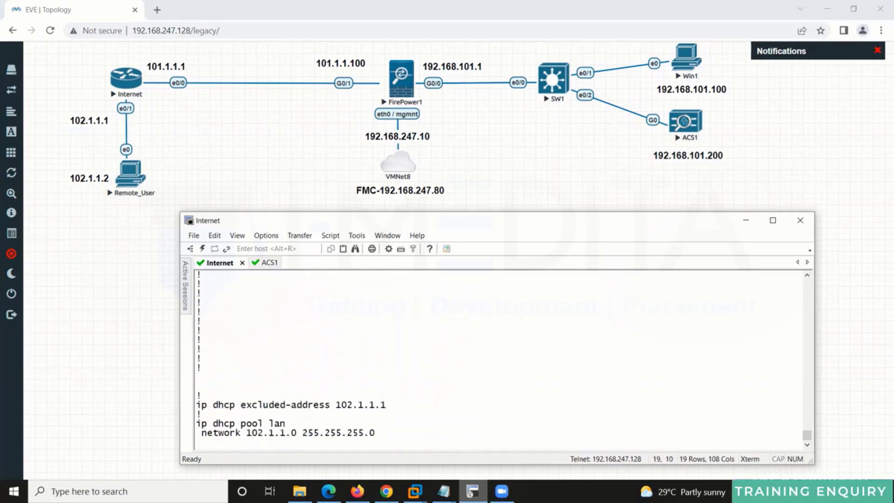
text(qdo sh)
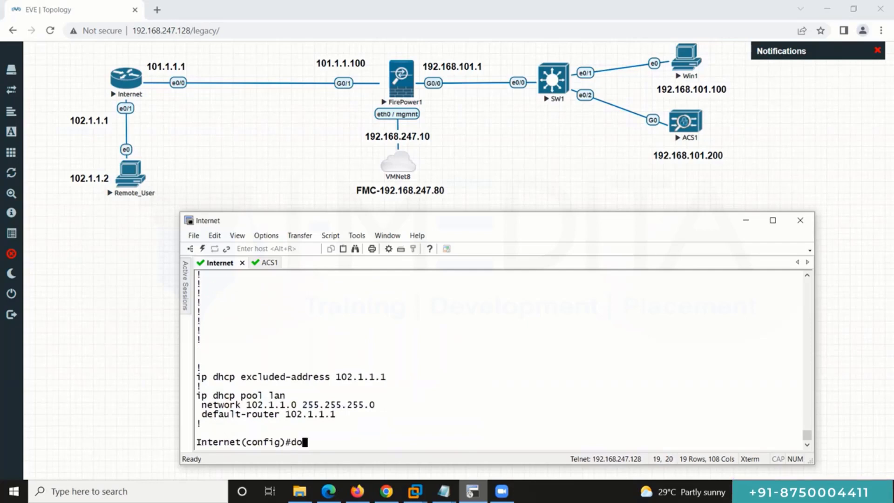
text( ip int br)
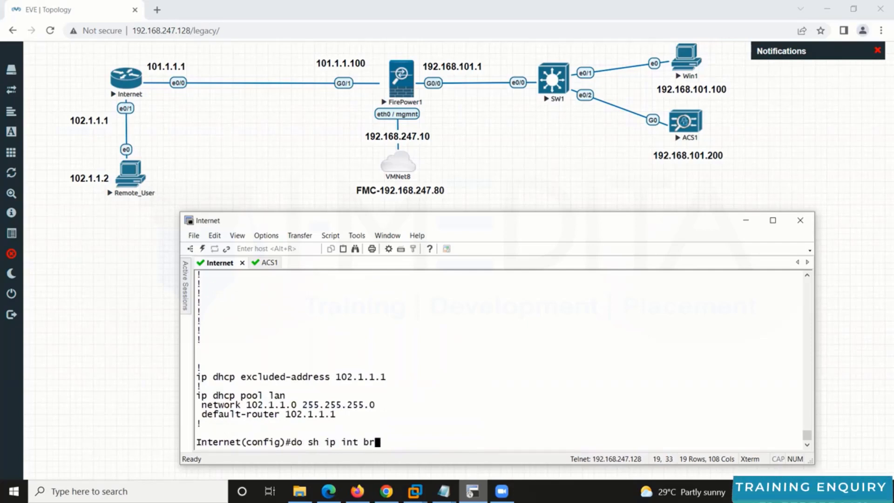
key(Return)
text(do wr)
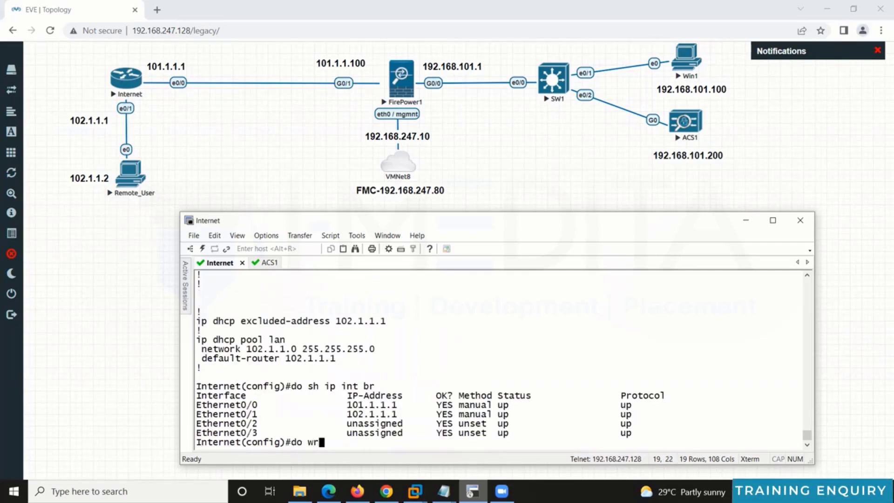
key(Return)
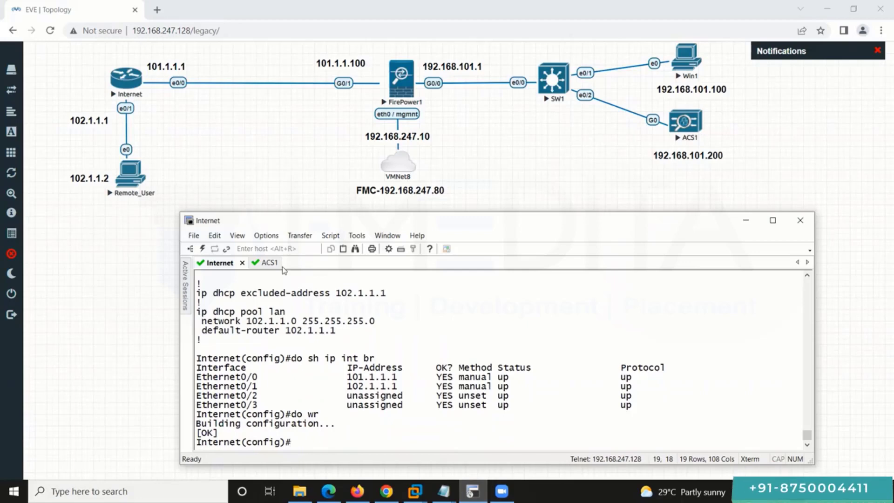
Step: Log in to the ACS1 console as setup to start initial configuration
click(268, 263)
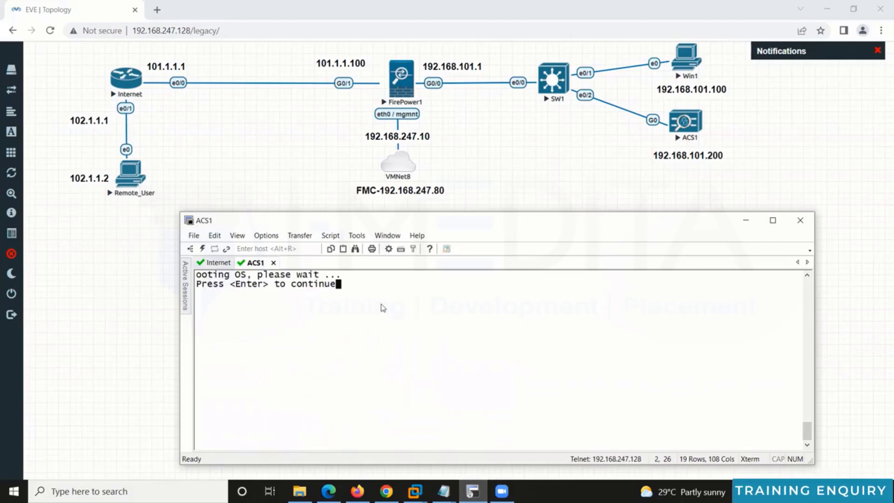
key(Return)
double_click(282, 303)
right_click(284, 305)
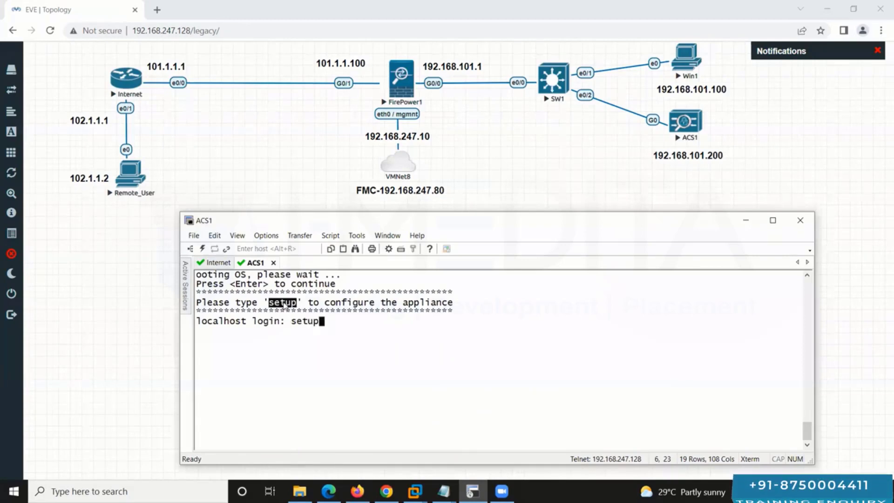
key(Return)
Step: Give ACS1 hostname ACS1, IP 192.168.101.200/255.255.255.0 and gateway 192.168.101.1
text(A)
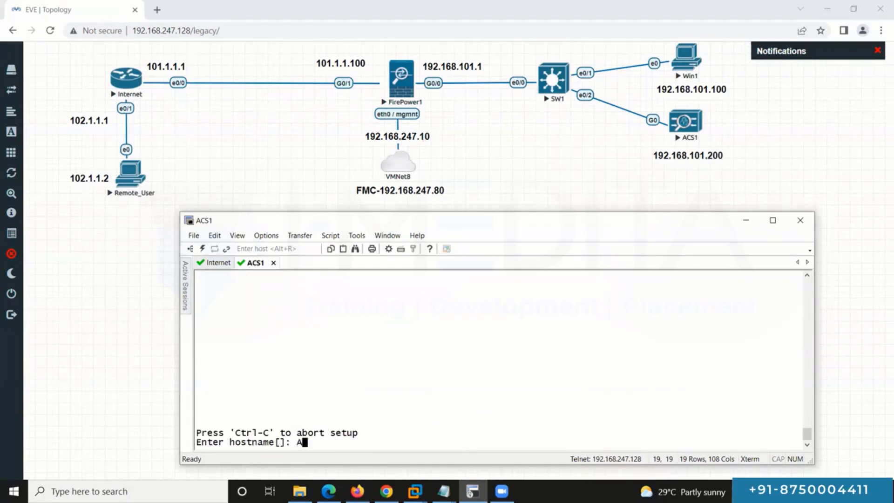
text(CS1)
key(Return)
text(1)
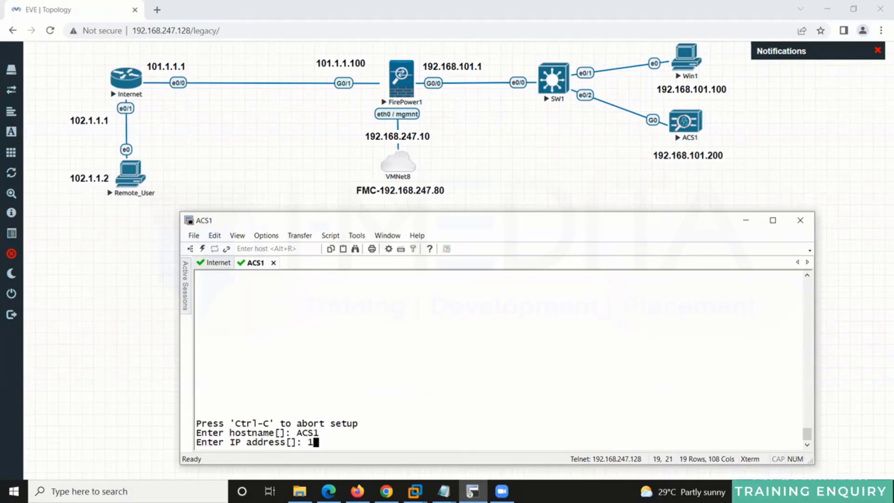
text(92.168.101.200)
key(Return)
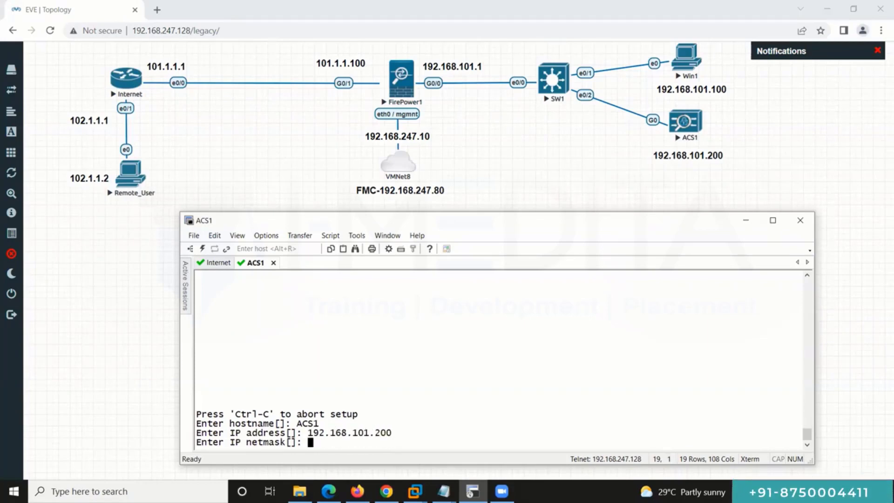
text(255.255.255.0)
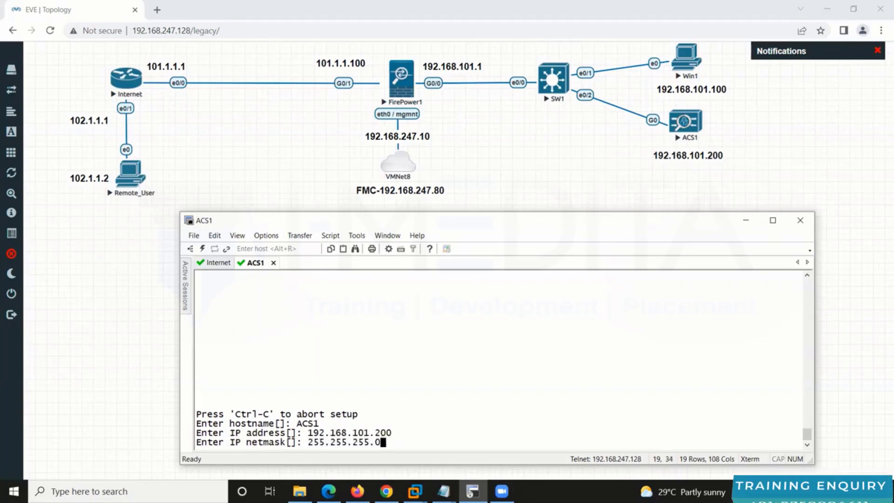
key(Return)
text(192.168.101.1)
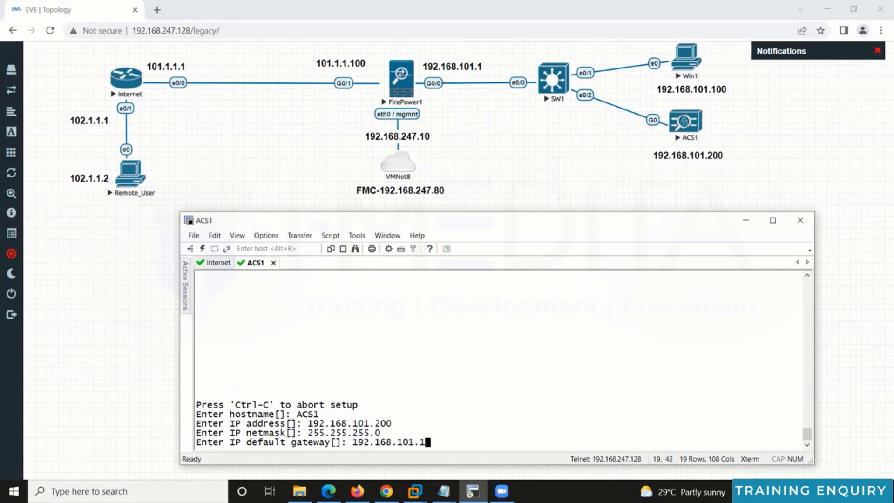
key(Return)
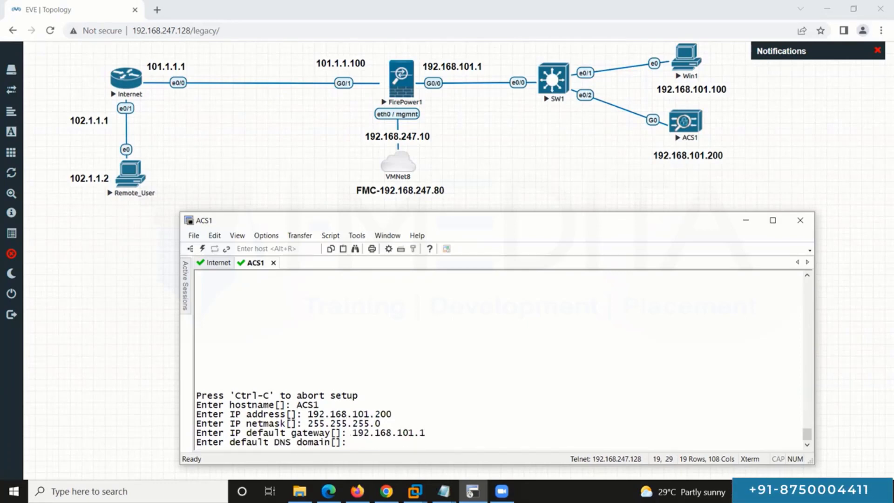
Step: Set DNS domain lab.local, nameserver and NTP 192.168.101.1, and timezone Asia/Calcutta
text(lab)
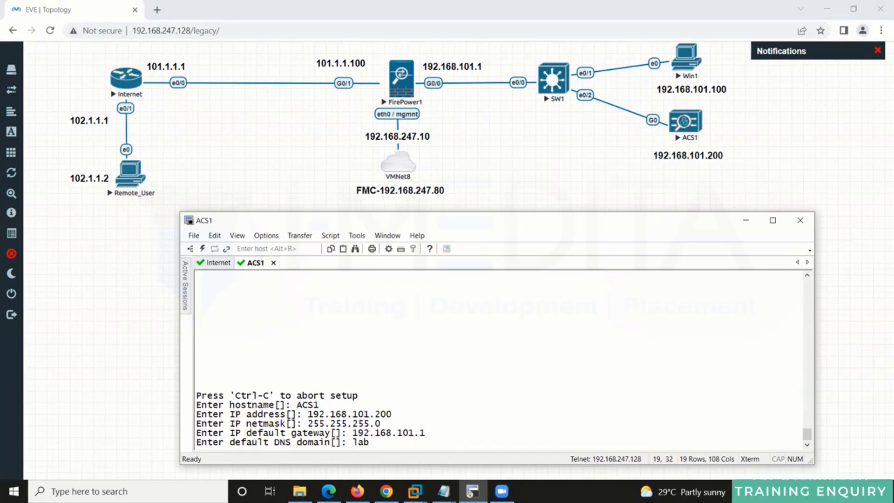
text(.local)
key(Return)
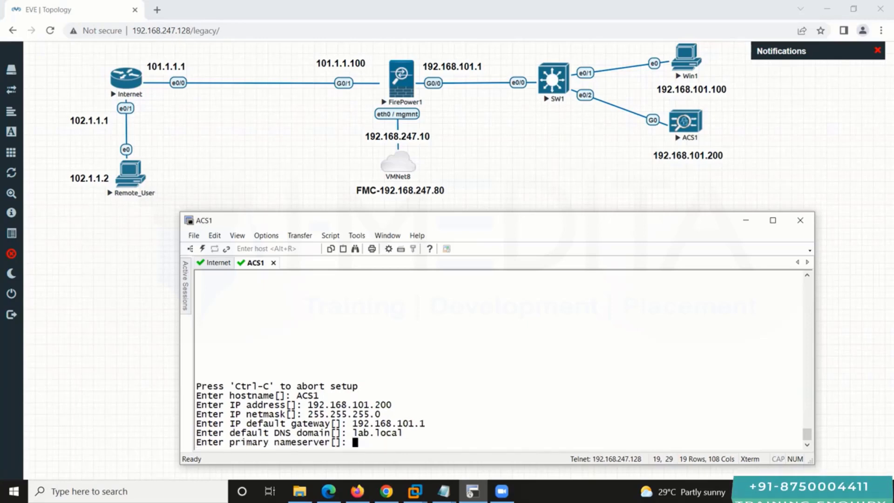
text(192.168.101.1)
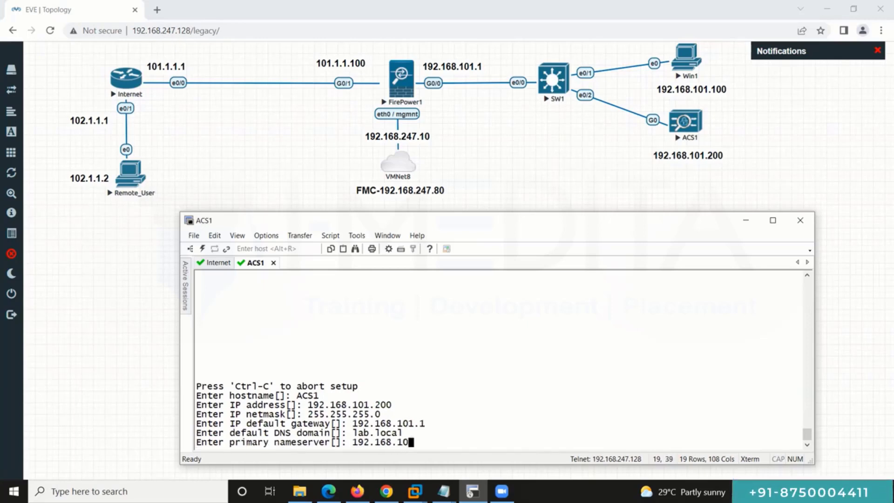
key(Return)
key(Return)
text(192.168.101.1)
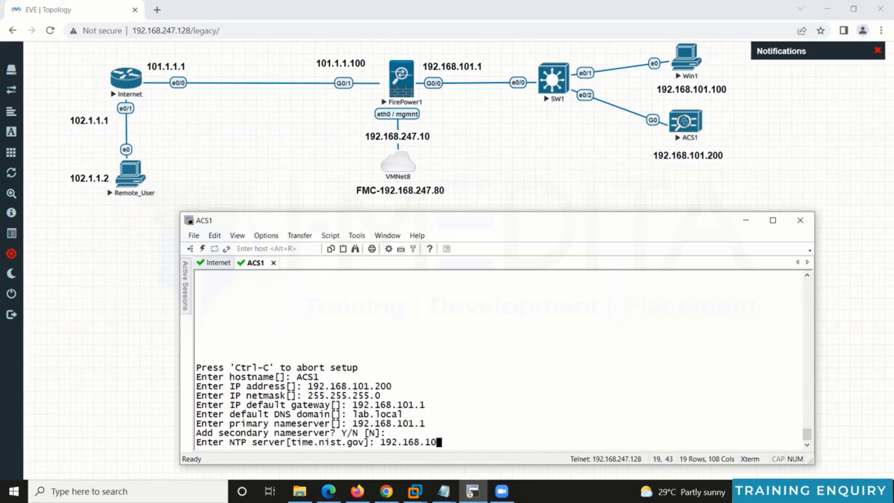
key(Return)
key(Return)
text(Asi)
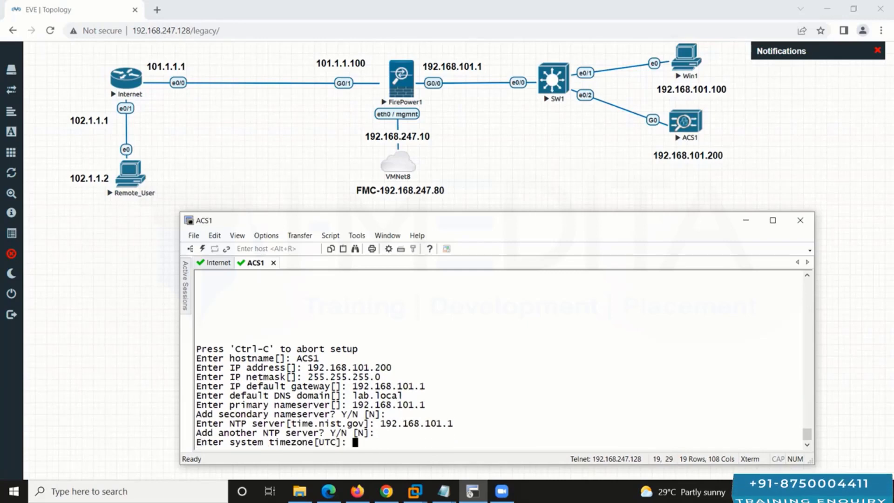
text(a/C)
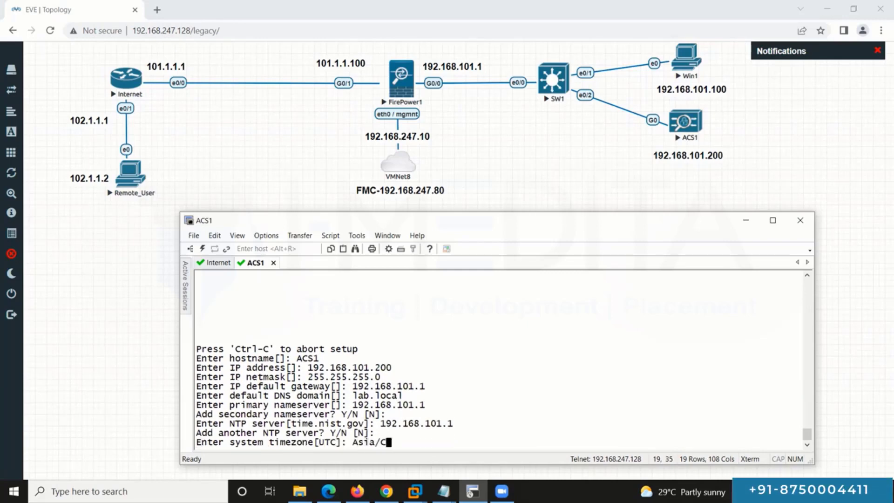
text(alcu)
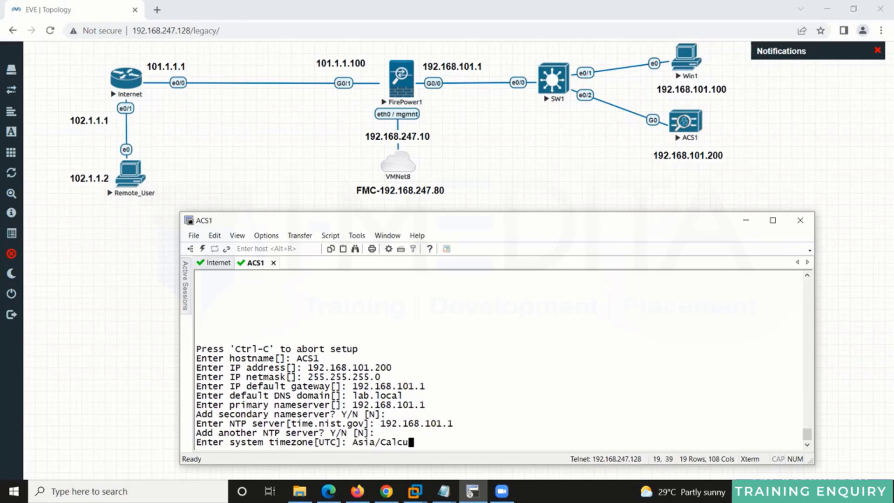
text(tta)
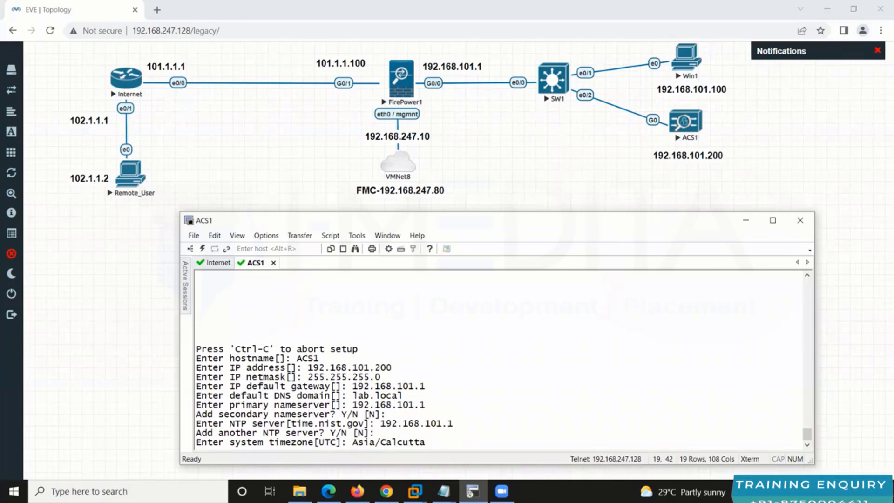
key(Return)
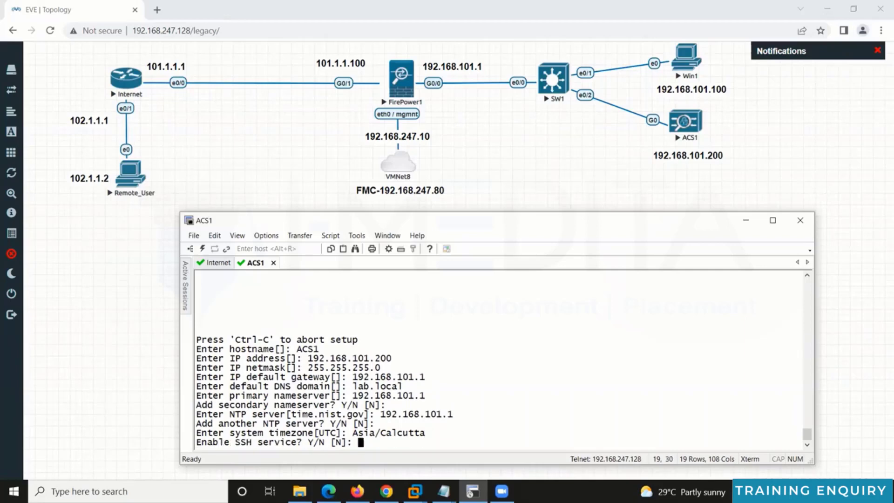
Step: Enable SSH on ACS1, keep the default admin username, and enter the admin password twice
text(Y)
key(Return)
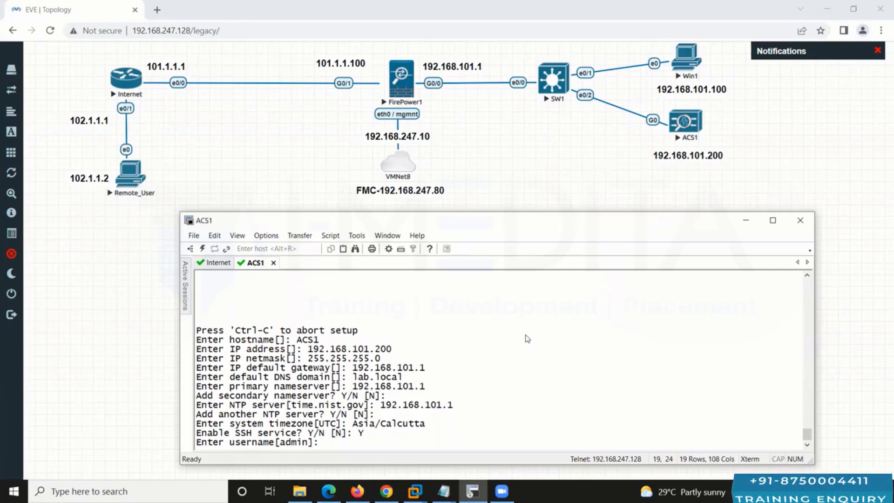
key(Return)
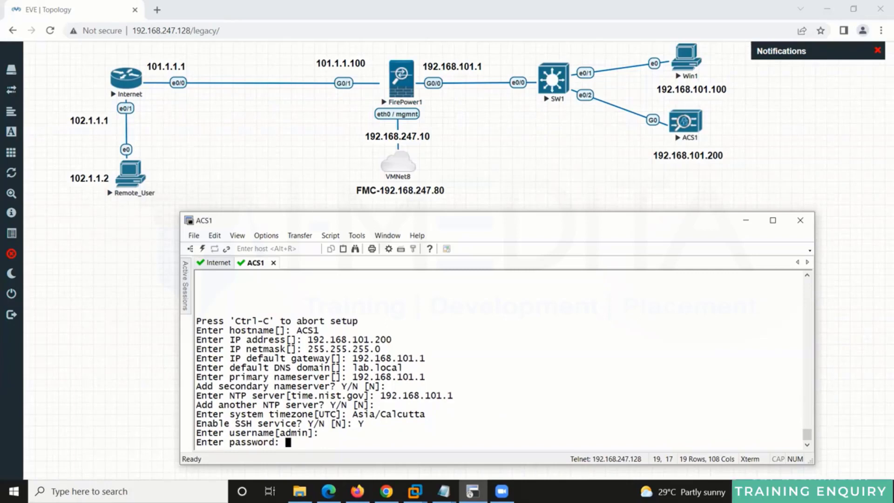
key(Return)
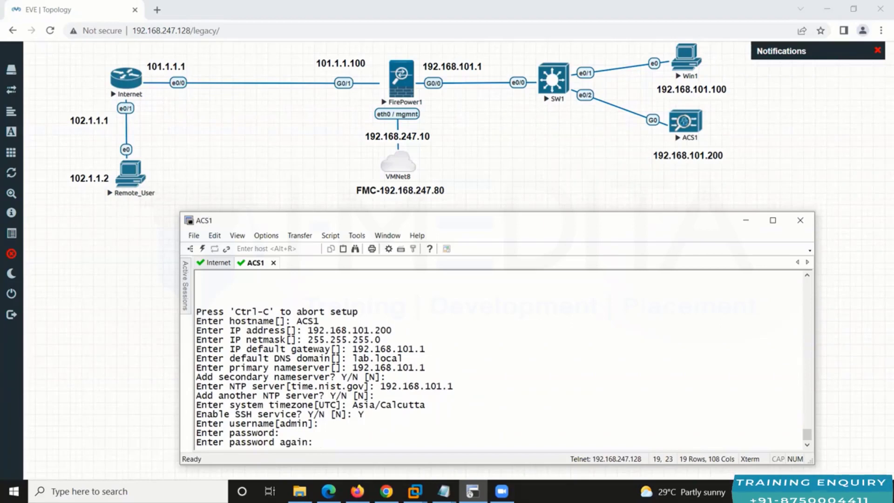
key(Return)
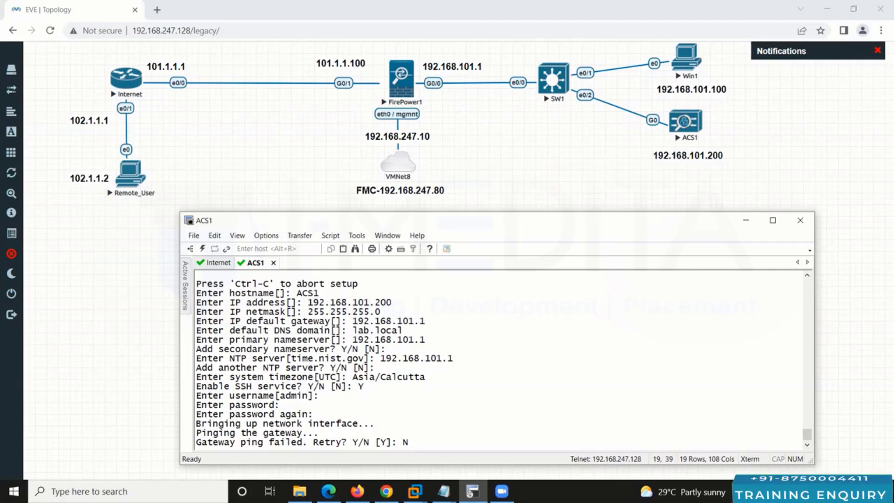
Step: Decline ACS1's gateway-ping and NTP retries, then review the router's DHCP pool and interface summary
key(Return)
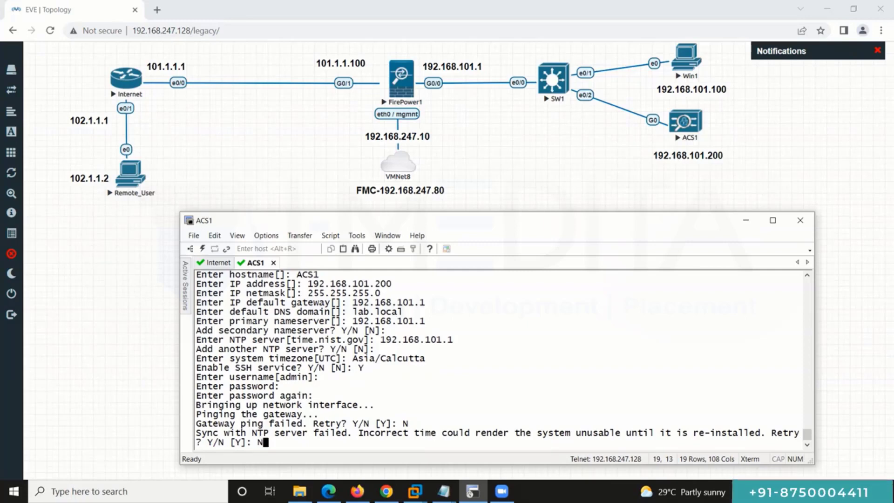
key(Return)
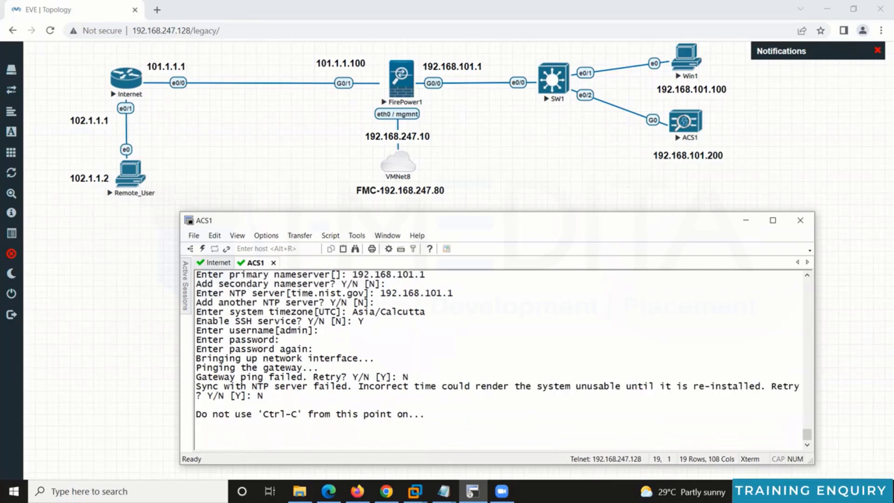
click(220, 264)
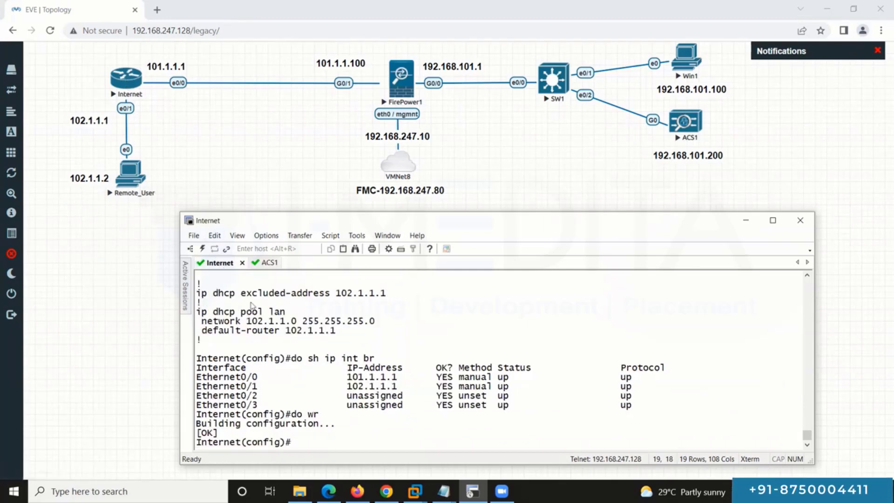
drag(198, 293, 366, 333)
drag(198, 359, 566, 433)
Step: Return to the ACS1 session and open the Win1 machine's console
click(300, 273)
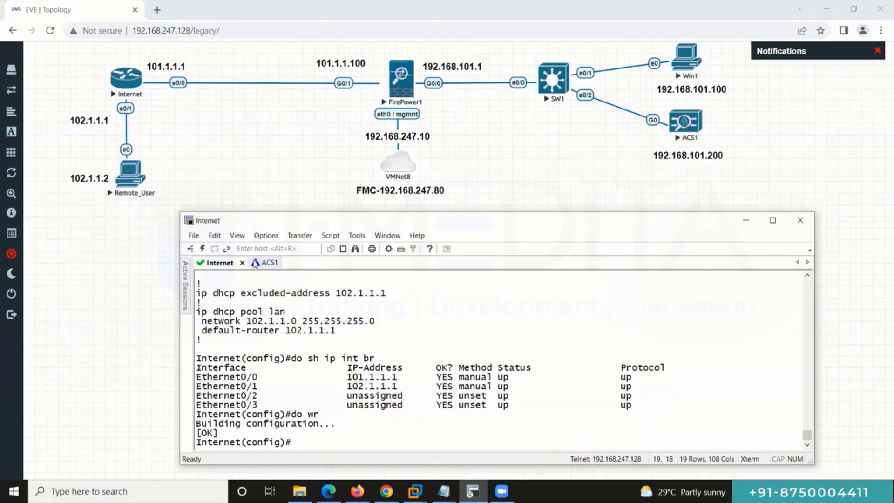
click(255, 263)
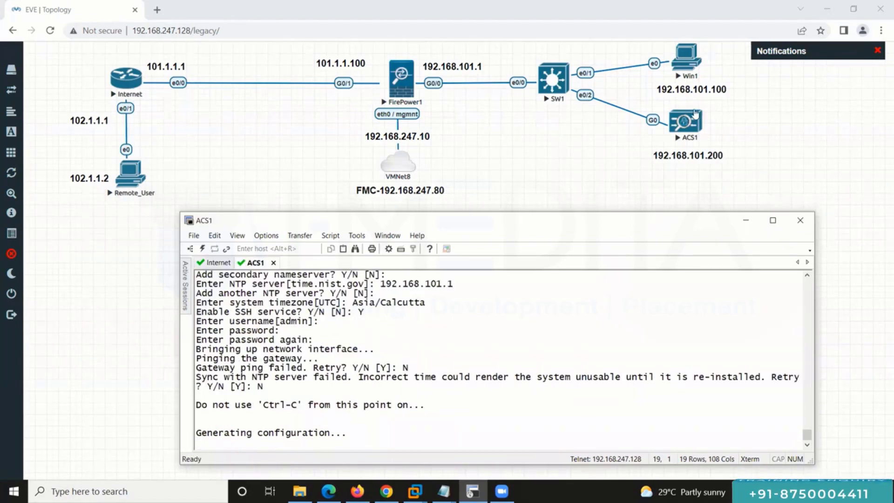
click(689, 59)
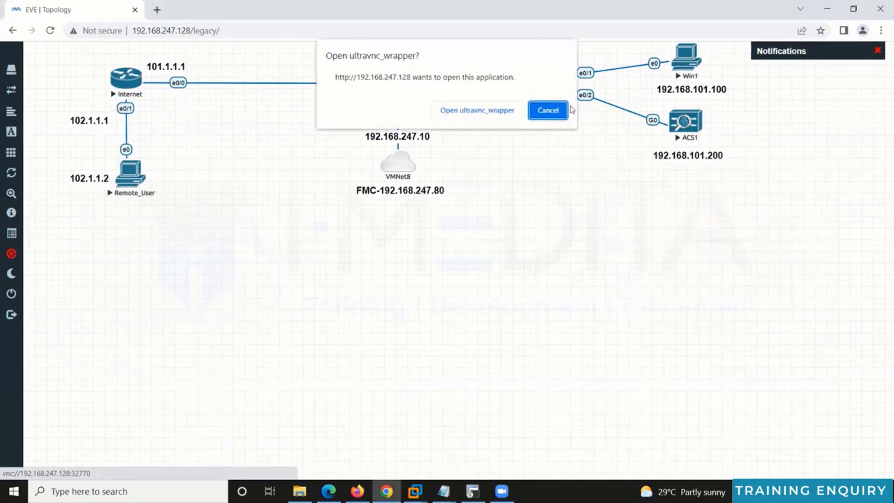
Step: Launch the Win1 VNC viewer and change its screen resolution to 1440 × 900, keeping the changes
click(510, 114)
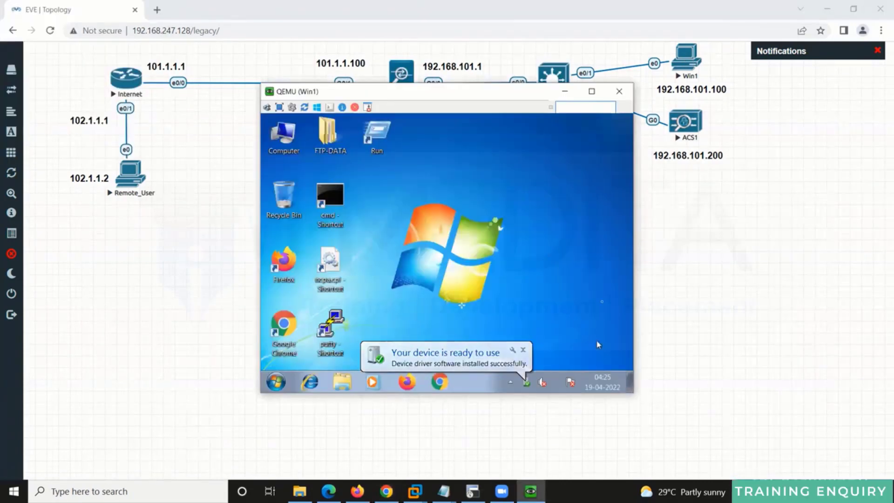
right_click(601, 290)
click(607, 264)
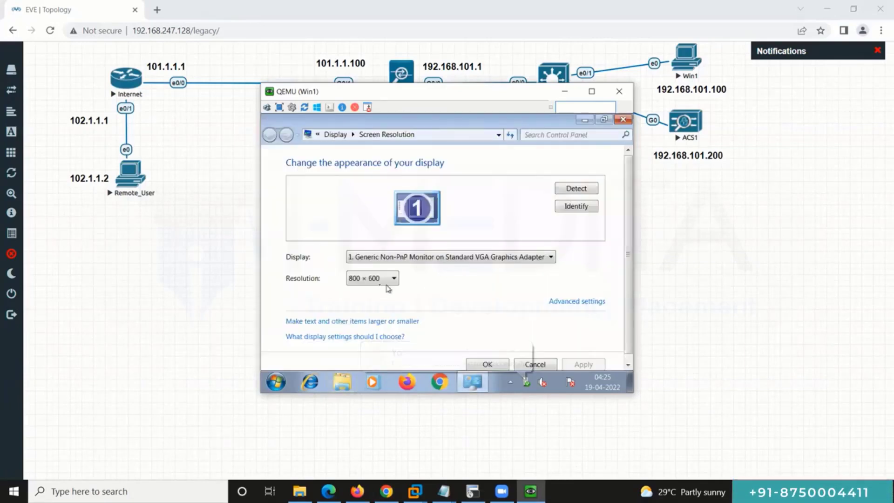
click(379, 280)
click(383, 262)
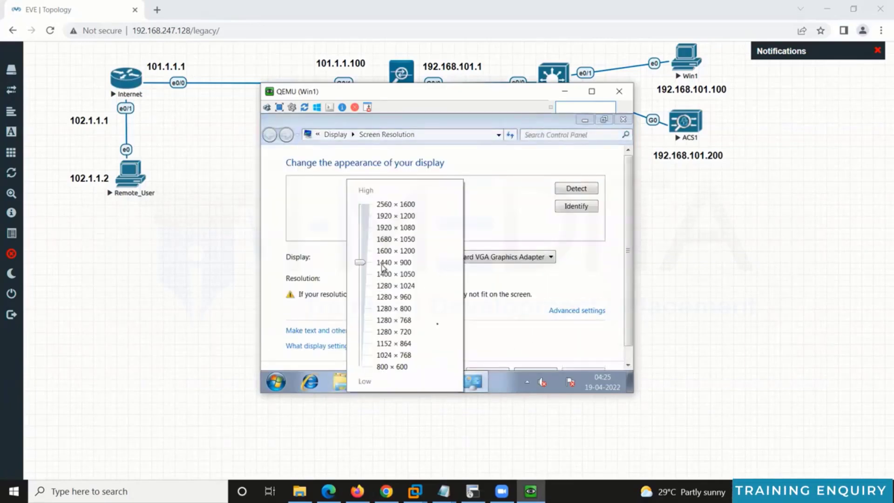
click(494, 372)
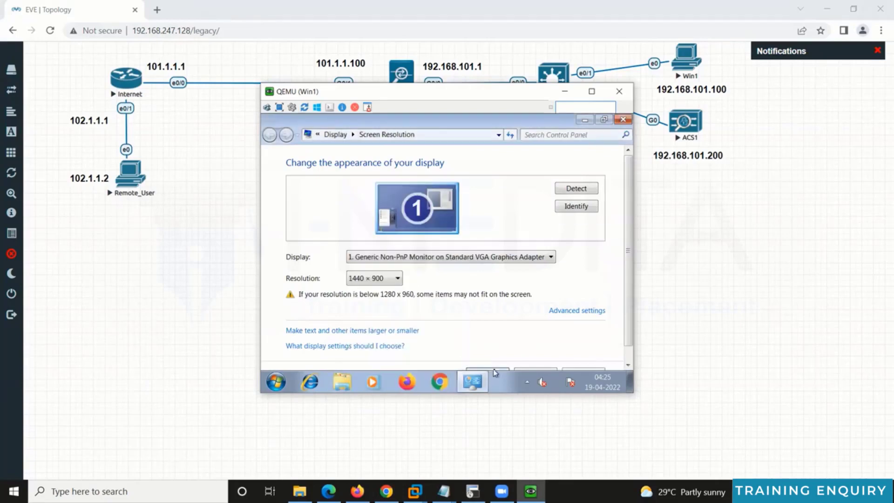
click(495, 372)
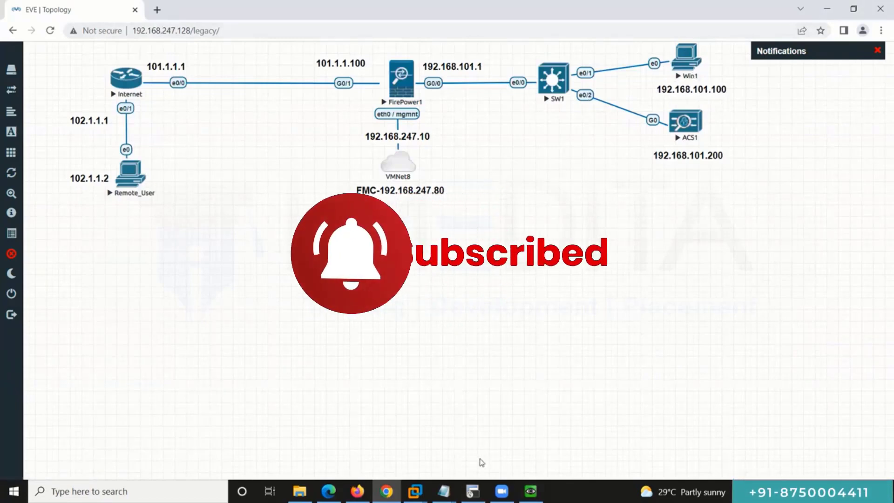
click(530, 491)
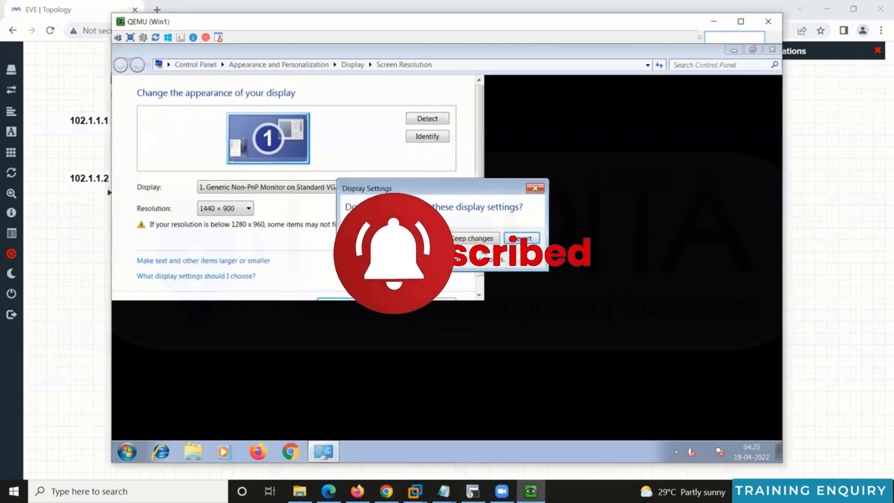
click(484, 244)
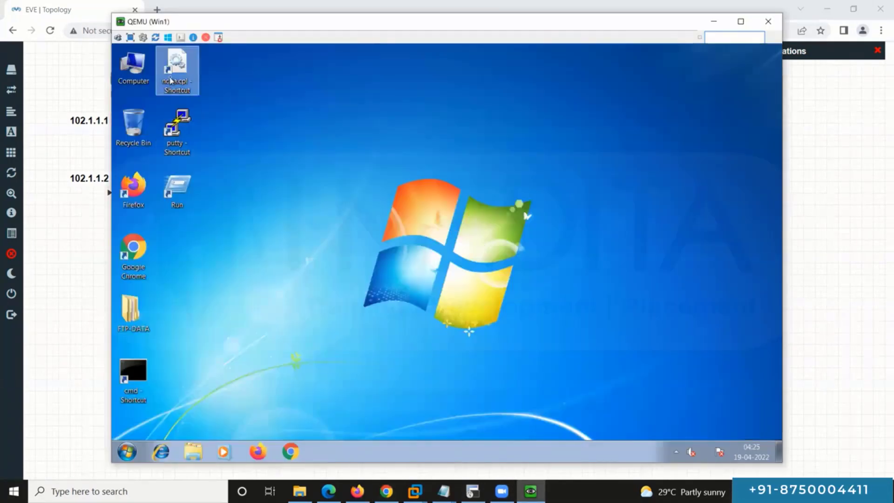
Step: Give Local Area Connection 2 static IPv4 192.168.101.100, mask 255.255.255.0, gateway 192.168.101.1
double_click(170, 81)
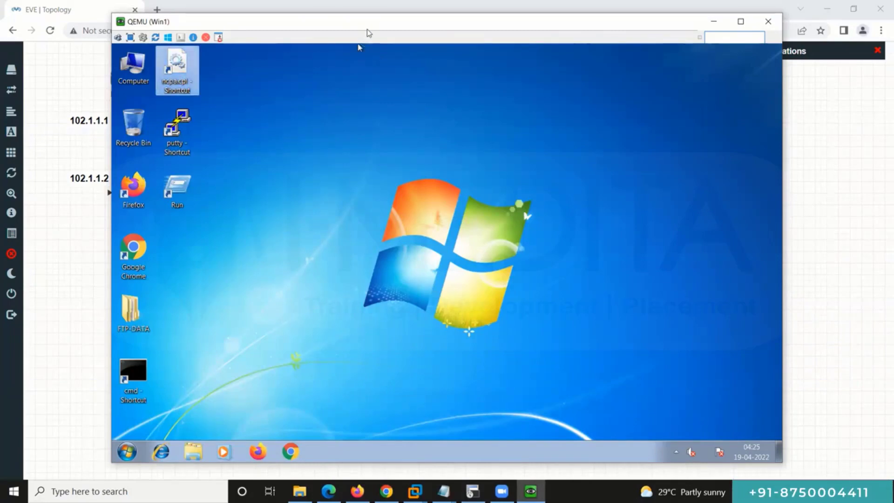
drag(367, 29, 477, 36)
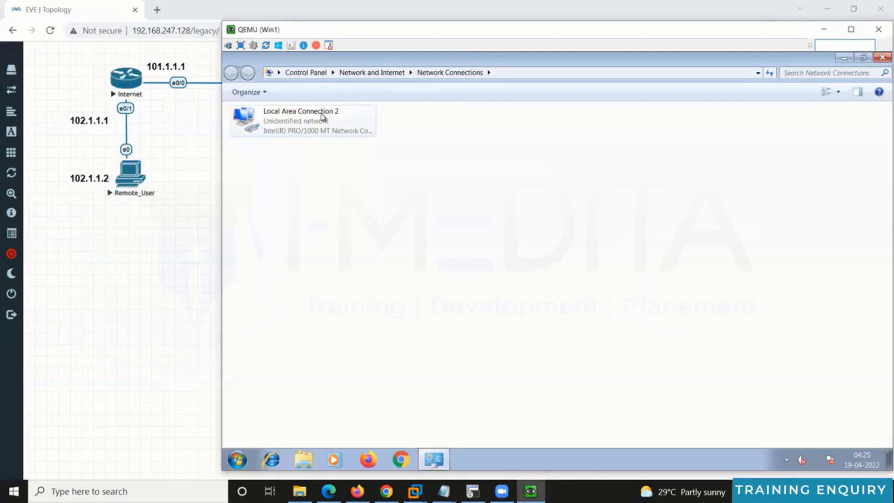
double_click(321, 113)
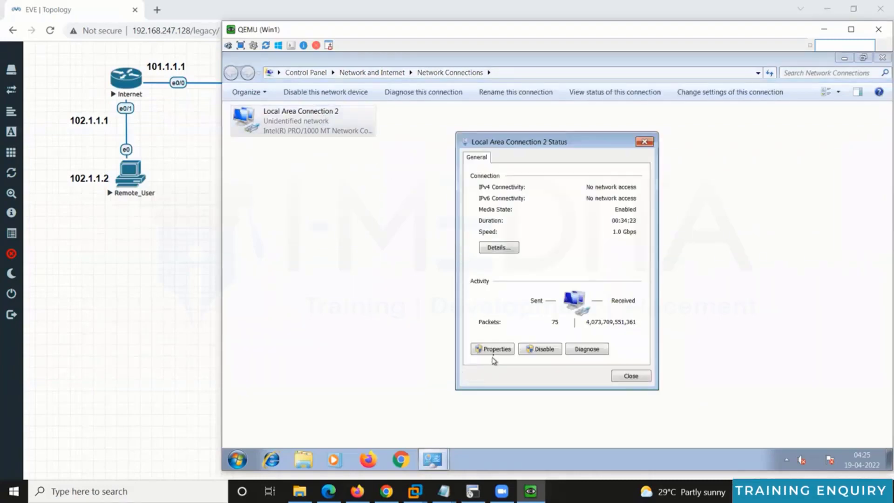
click(493, 351)
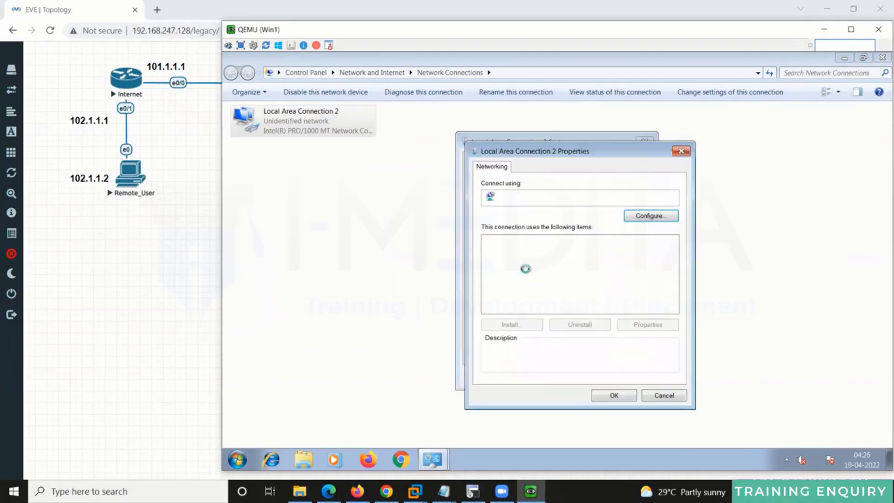
double_click(535, 279)
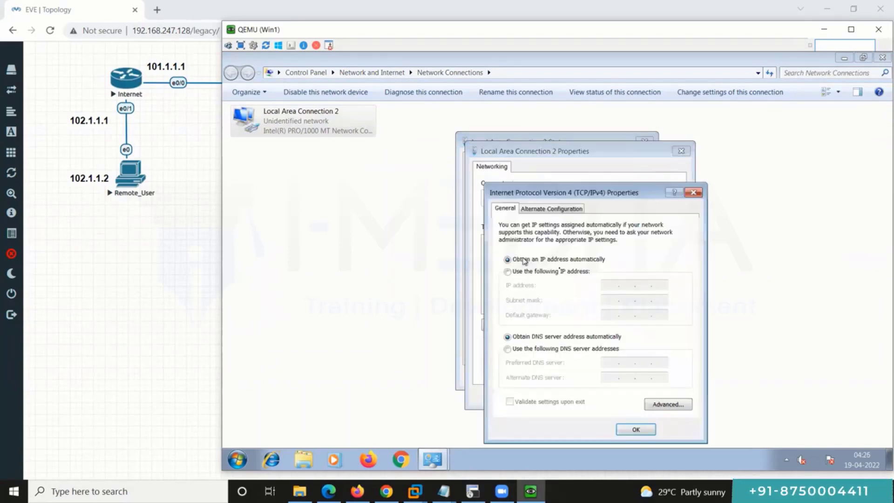
click(561, 272)
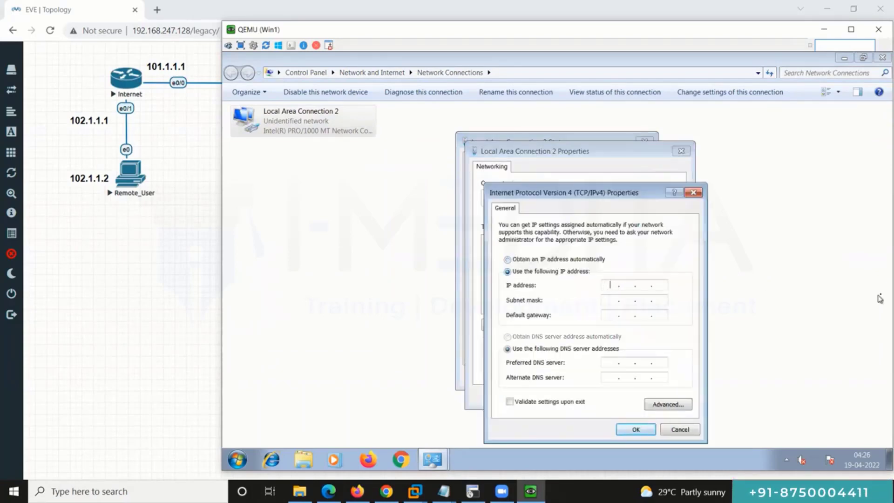
text(192.1)
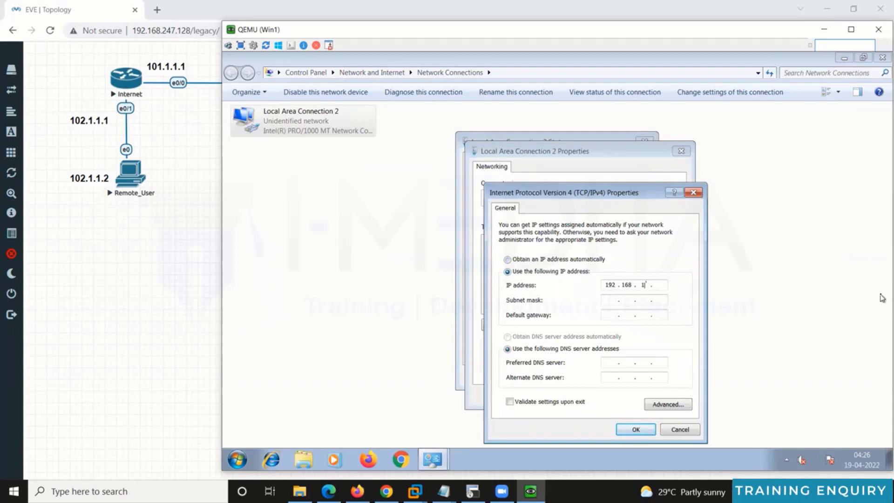
key(Tab)
key(Tab)
text(192.168.)
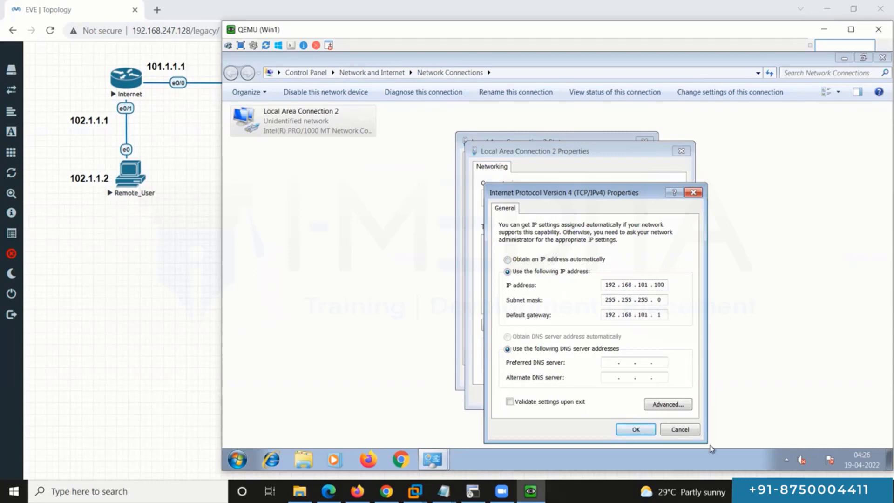
click(633, 430)
Step: Close the network dialogs and run ipconfig /all to verify Win1's new address
click(619, 397)
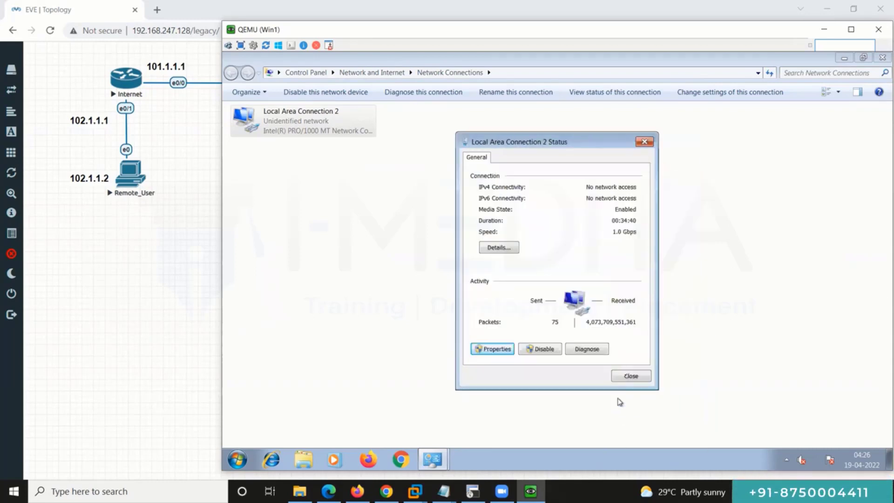
click(631, 375)
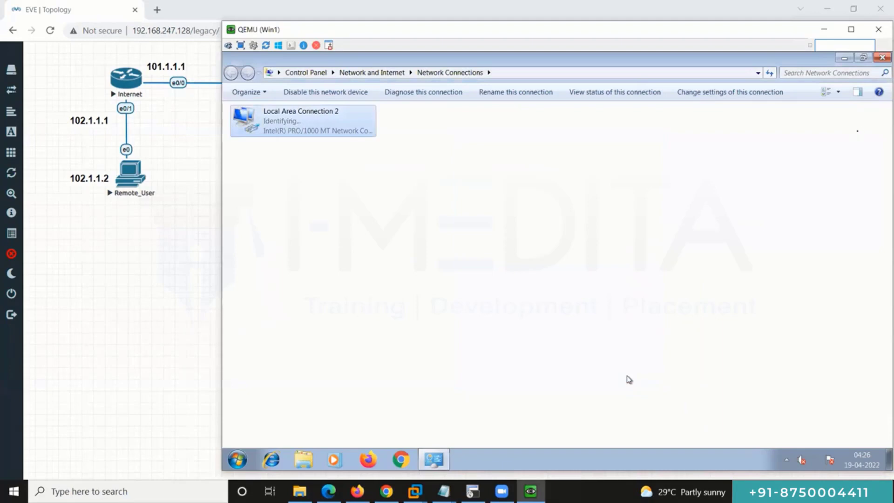
click(882, 57)
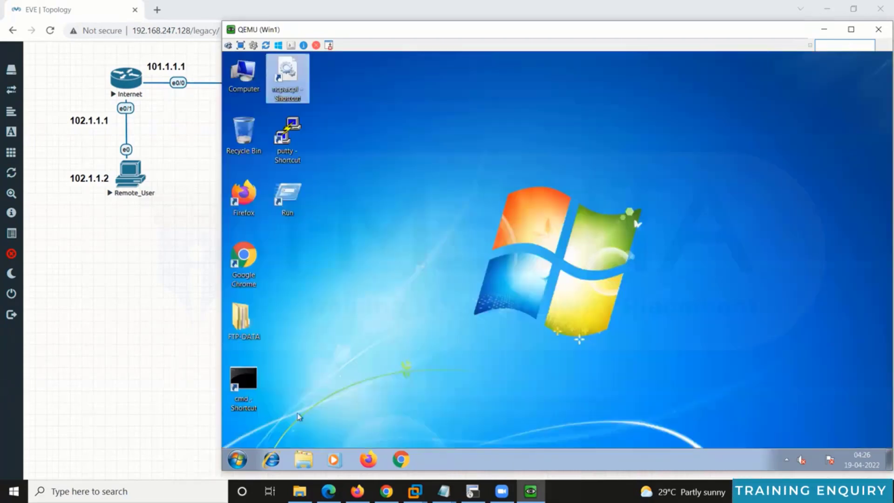
double_click(245, 389)
text(ipconf)
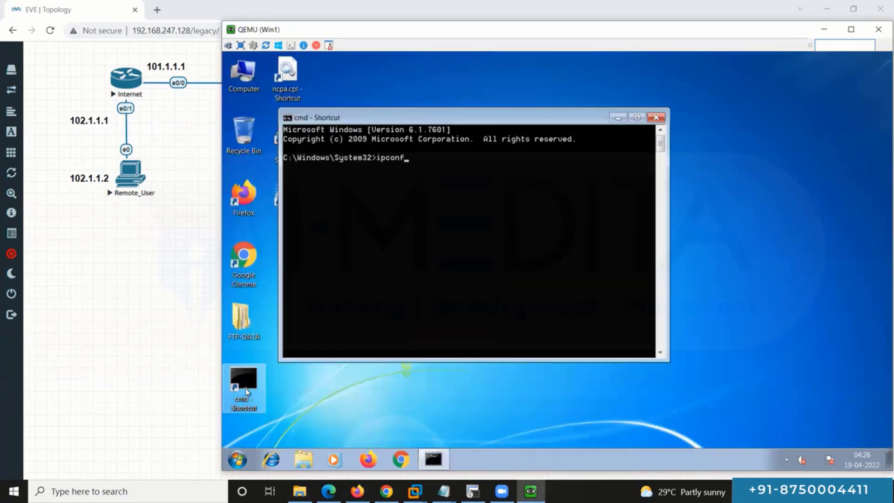
text(ig /all)
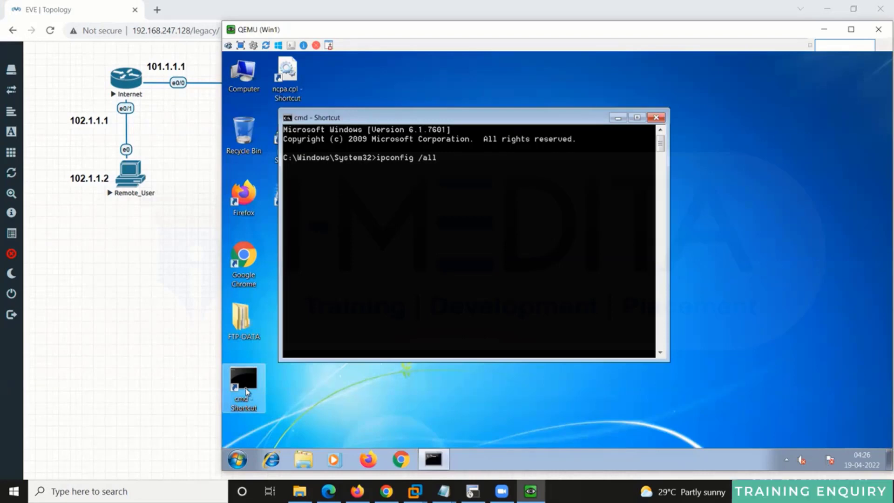
key(Return)
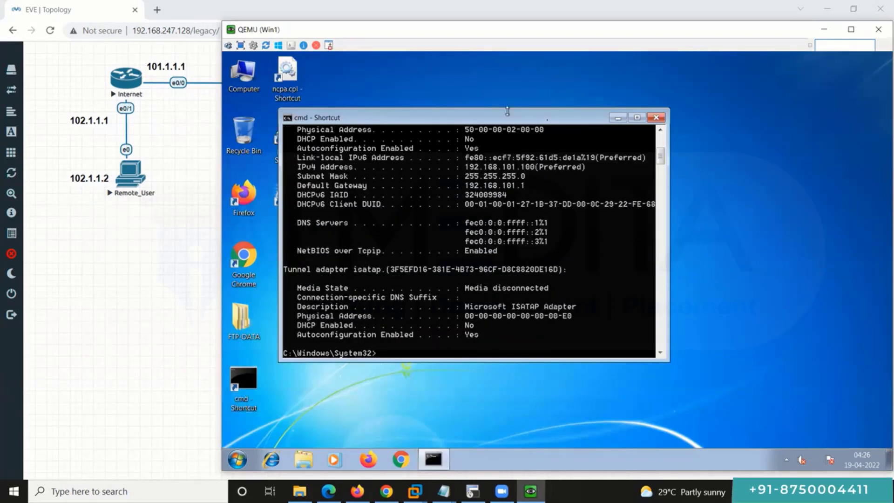
drag(547, 123, 646, 123)
scroll(624, 205, up, 1)
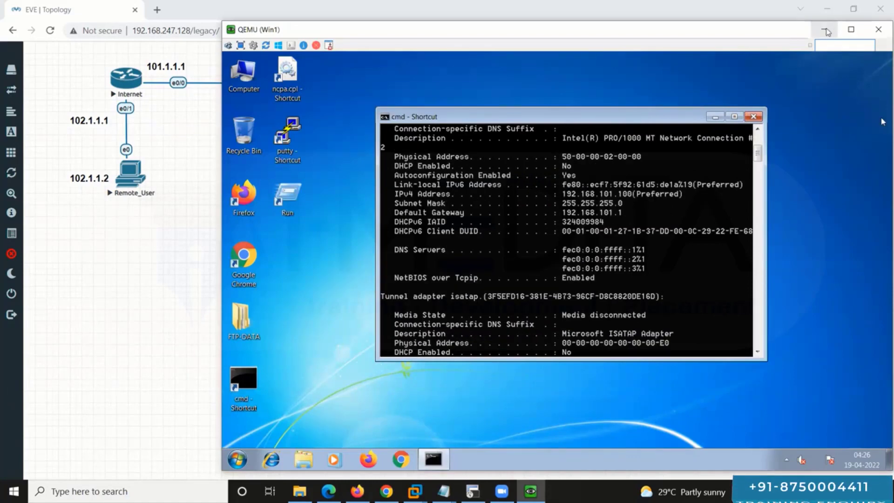
click(851, 31)
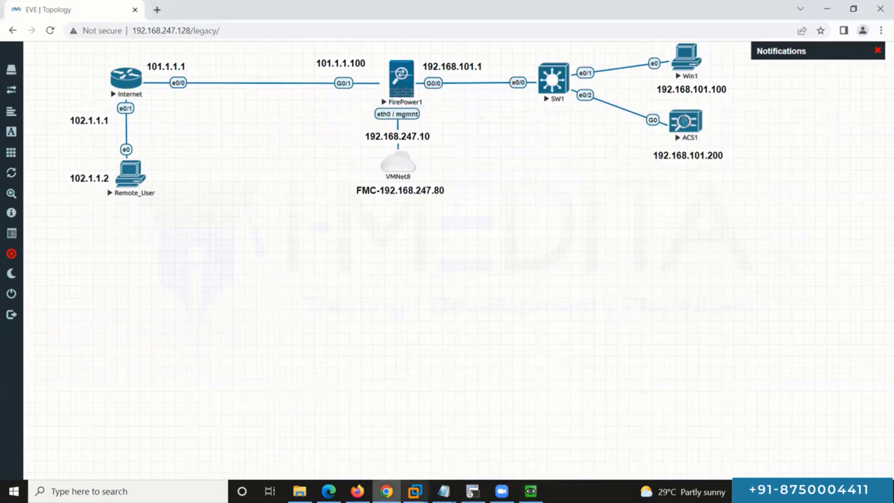
click(473, 491)
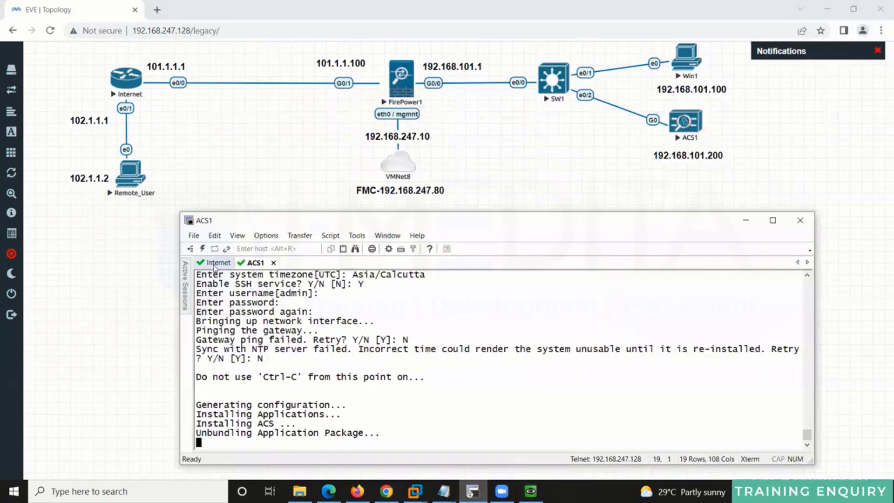
click(215, 263)
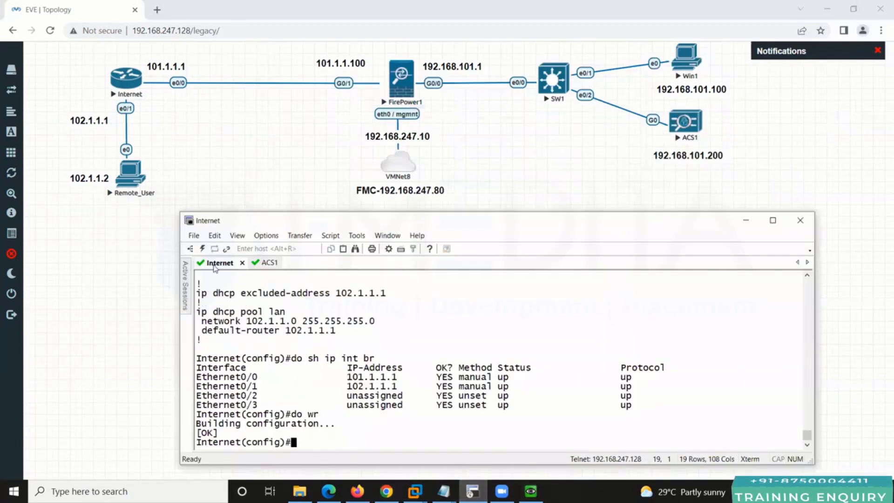
click(267, 263)
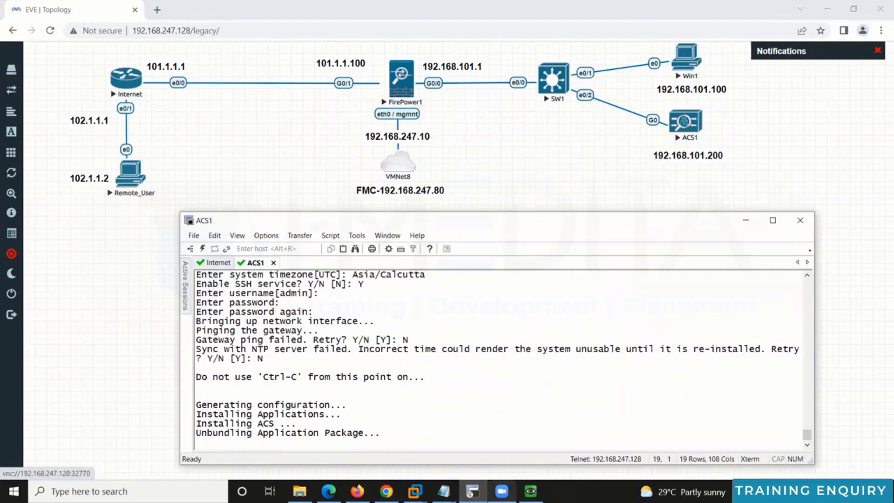
click(531, 491)
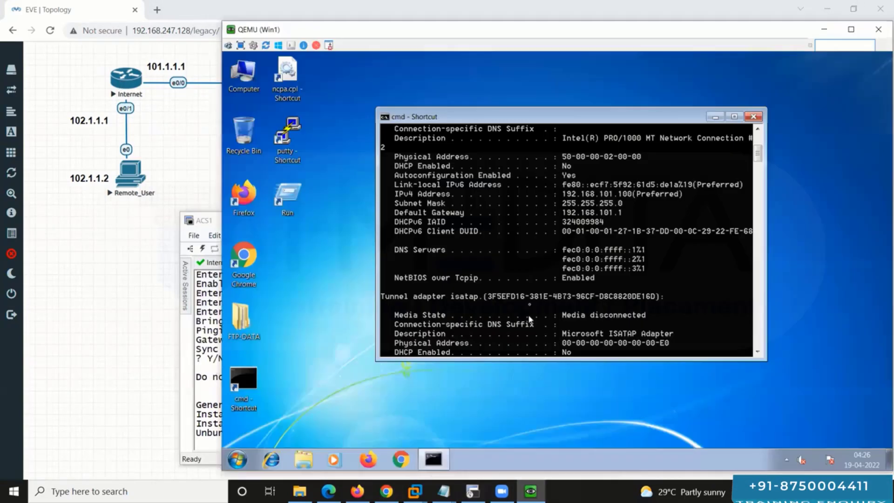
click(824, 30)
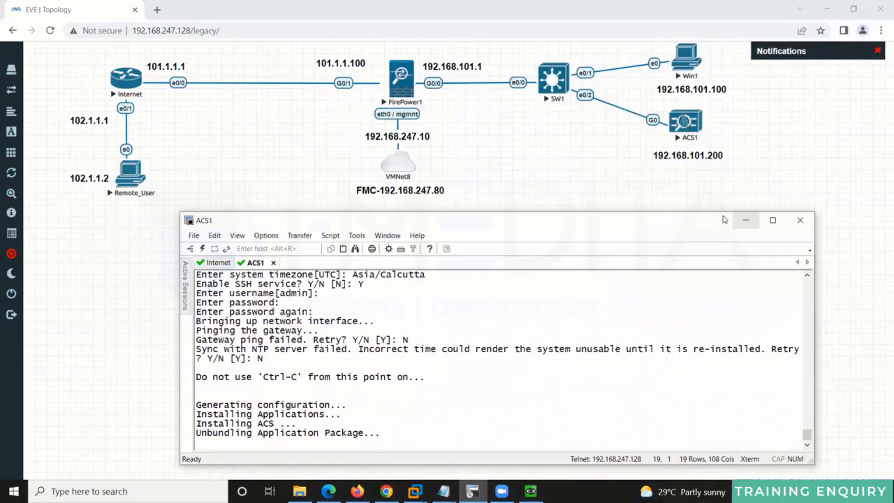
click(410, 79)
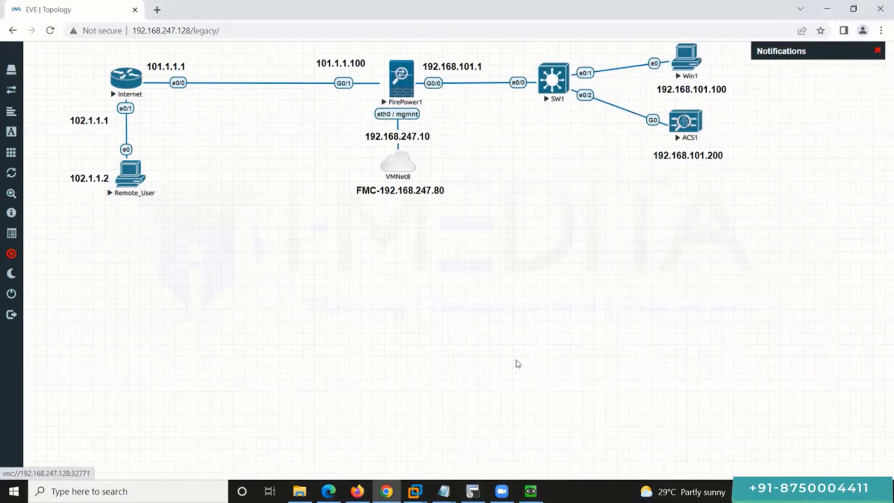
Step: Open the FirePower1 console in the UltraVNC viewer and enlarge its window
click(410, 99)
click(475, 110)
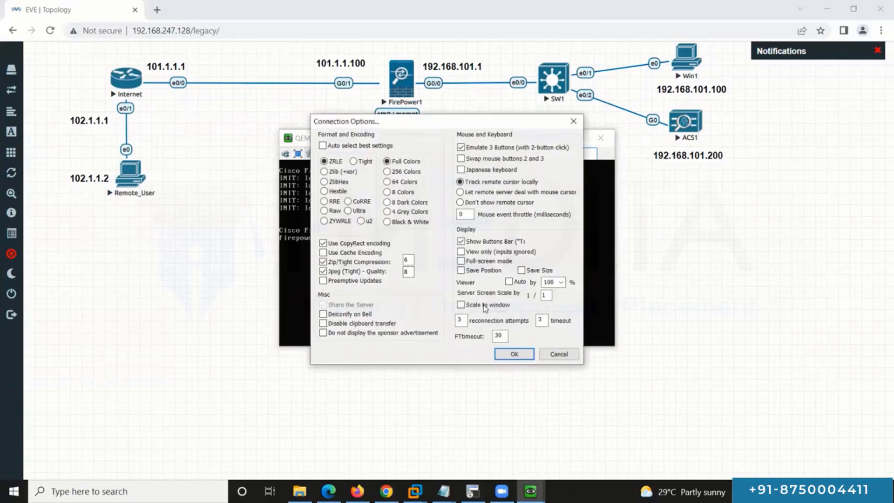
click(514, 354)
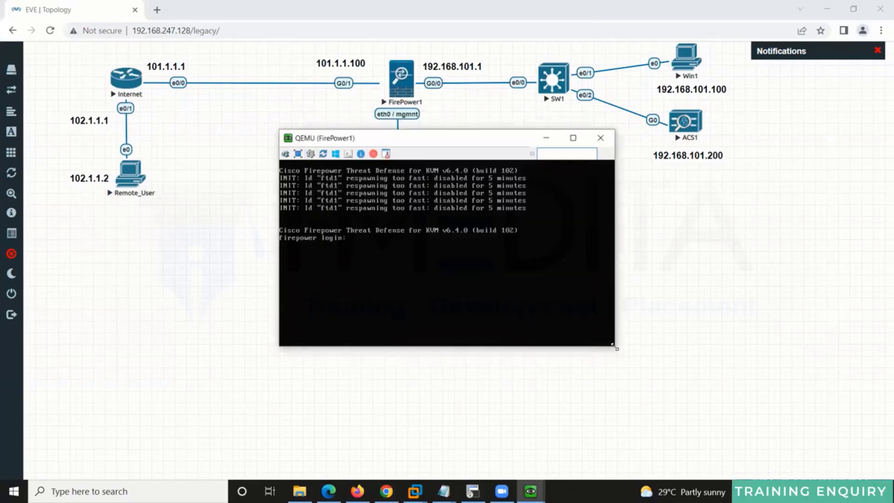
drag(613, 346, 733, 469)
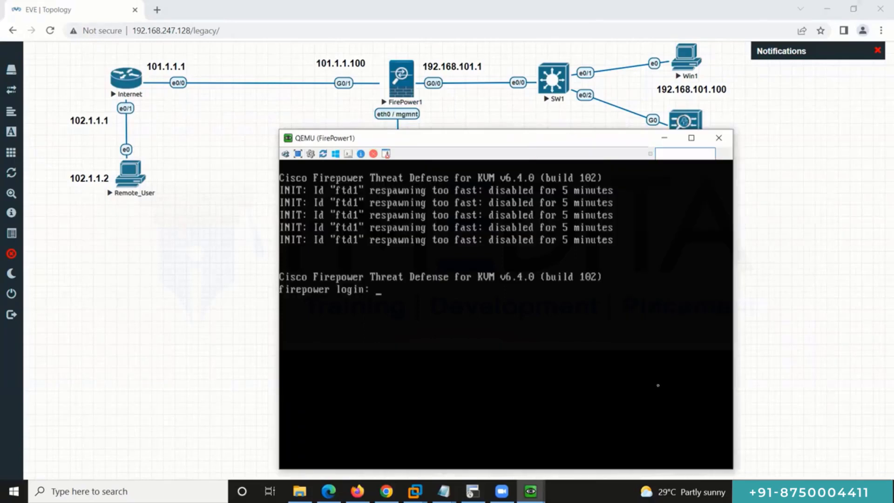
Step: Log in as admin, accept the EULA with YES, set a new admin password, and accept the default IPv6 answers
key(Return)
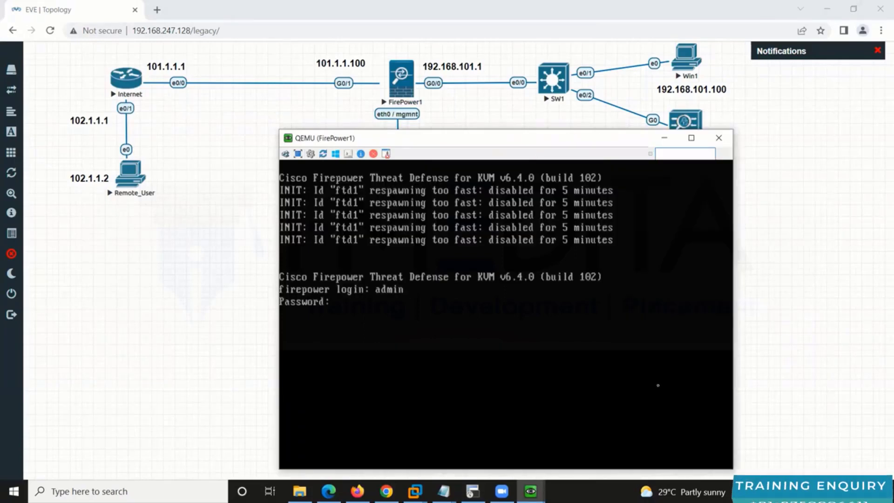
key(Return)
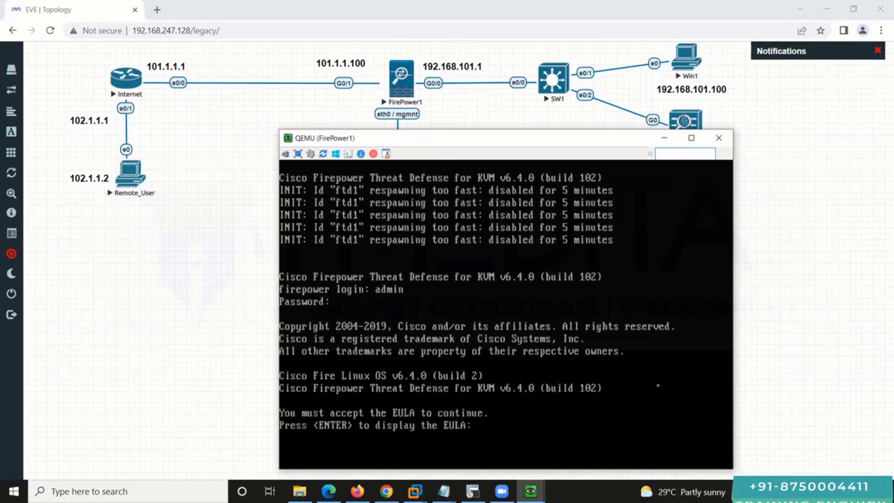
key(Return)
key(space)
text(YES)
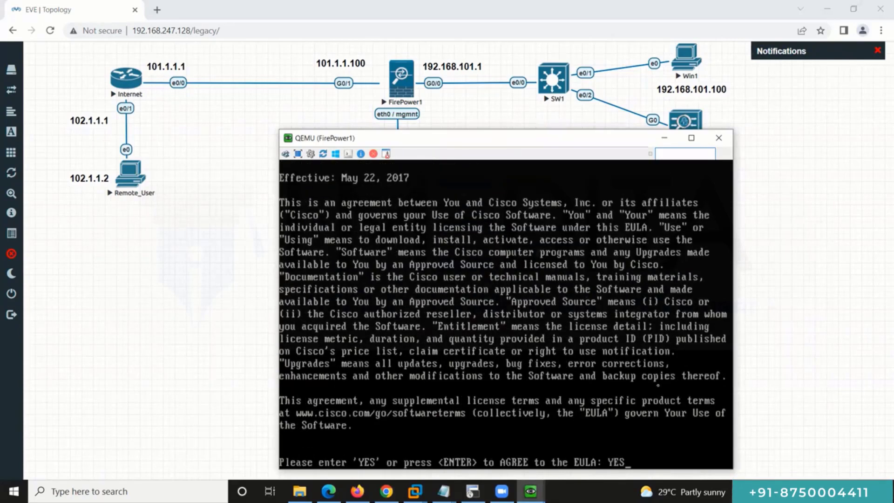
key(Return)
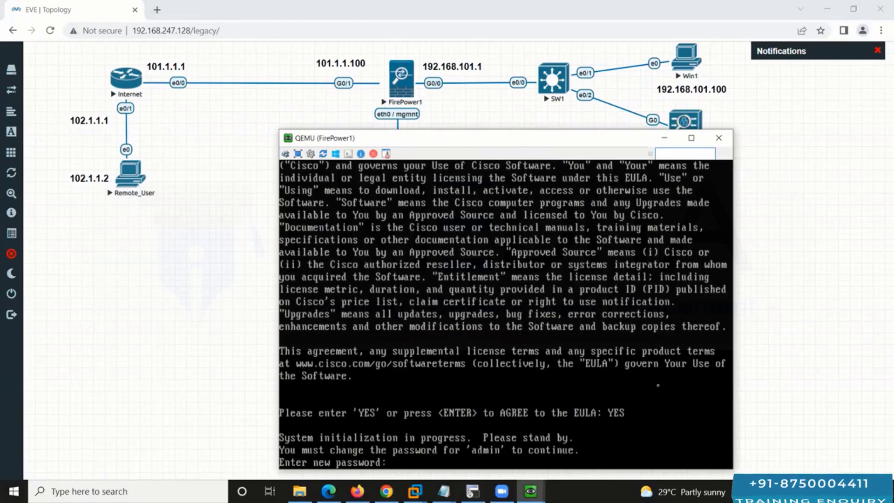
key(Return)
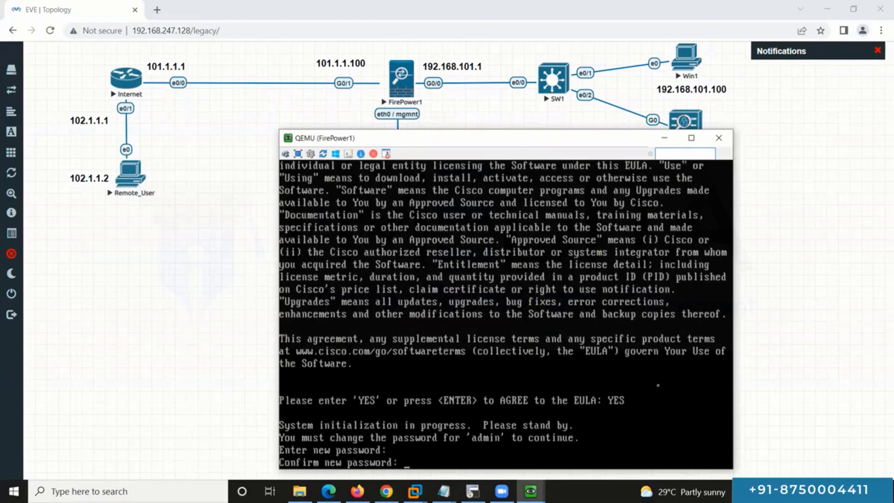
key(Return)
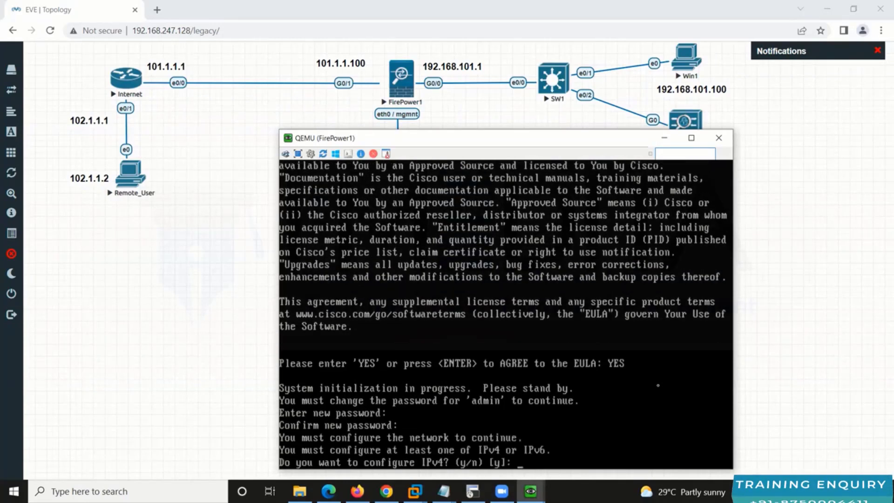
key(Return)
key(Return)
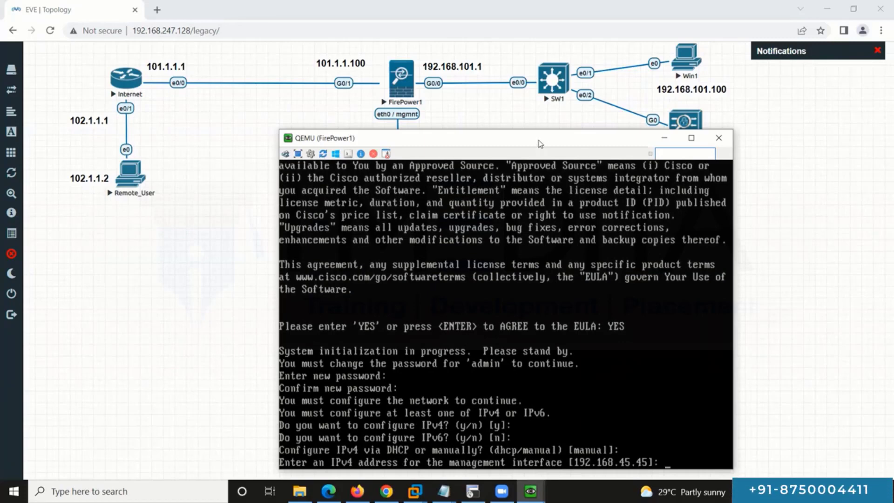
Step: Unlock the lab, shift the right-hand node group left, relock it, and place the FirePower1 console beside the topology
drag(539, 143, 702, 133)
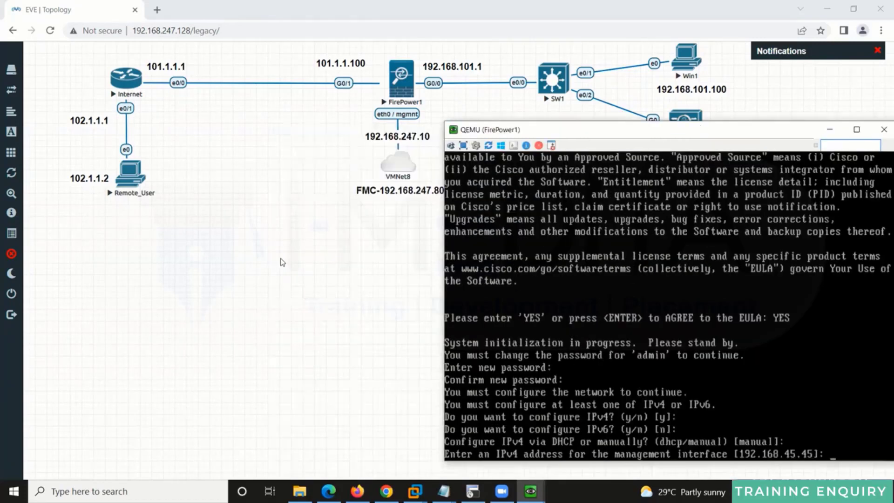
click(321, 273)
click(20, 257)
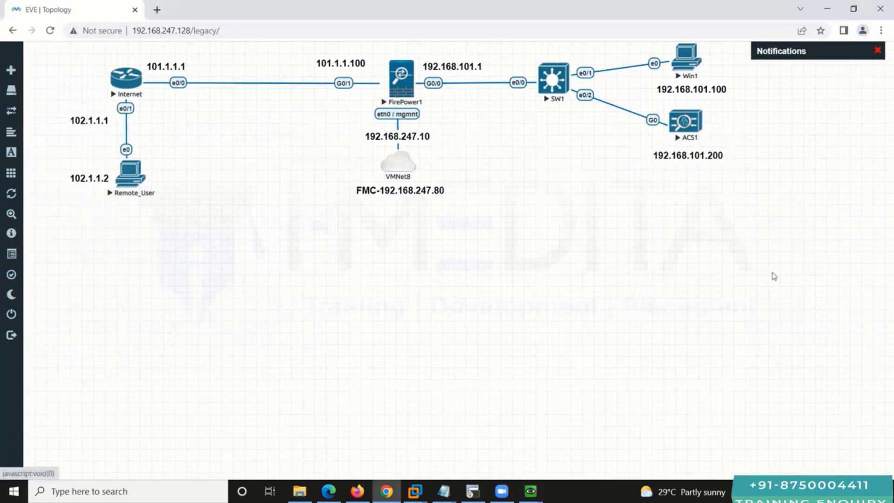
drag(752, 277, 309, 41)
drag(395, 86, 307, 84)
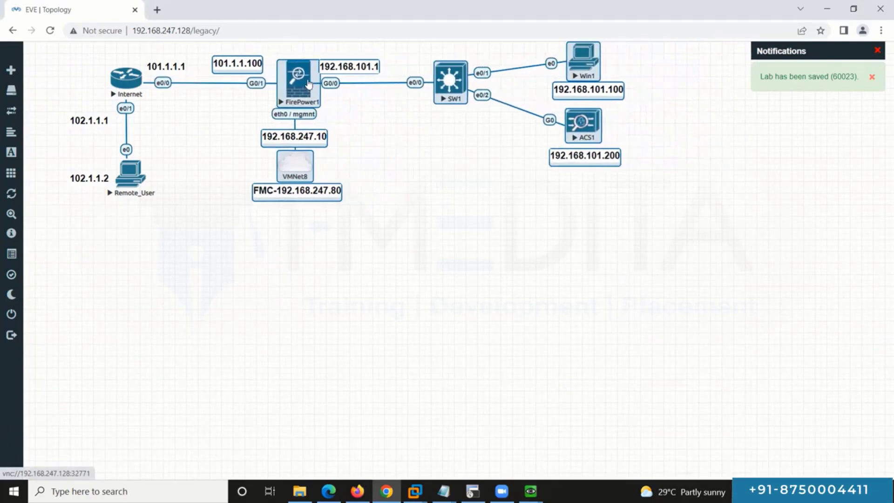
click(189, 208)
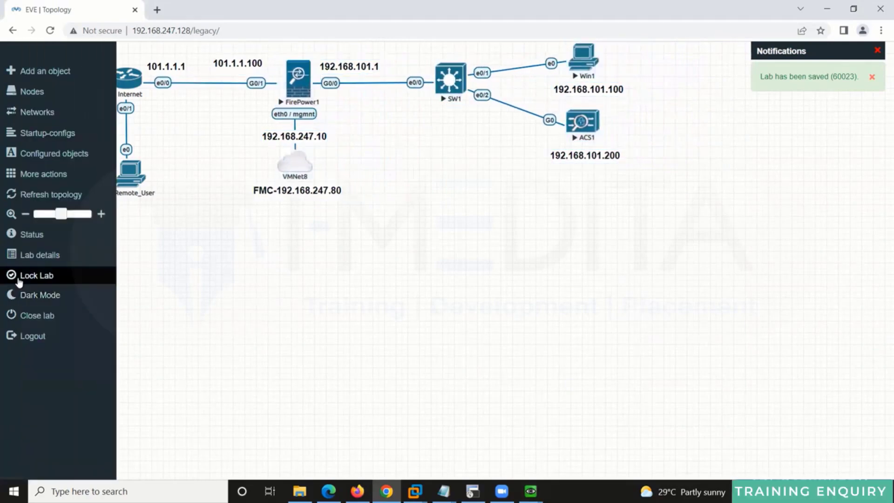
click(28, 275)
mouse_move(530, 491)
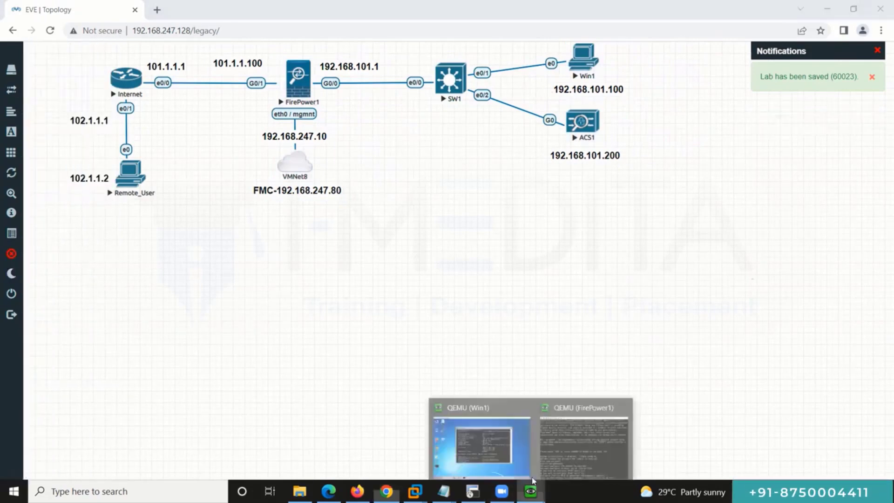
click(583, 440)
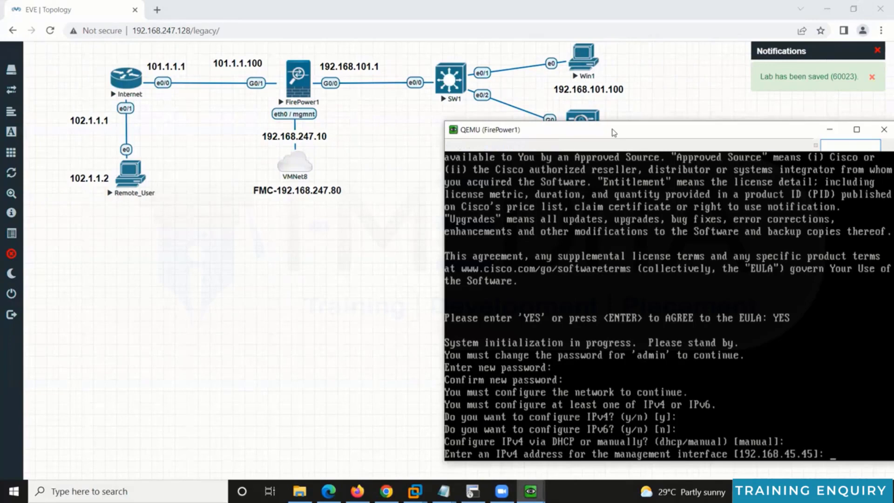
drag(612, 132, 530, 137)
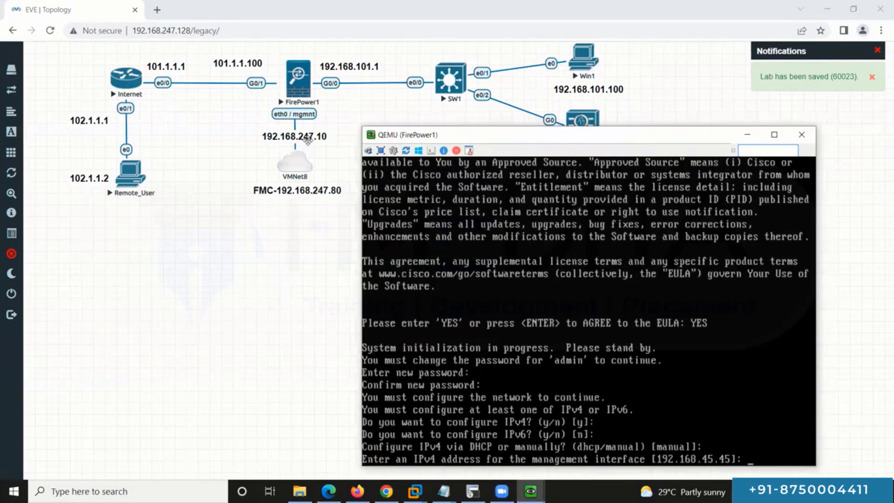
Step: Enter management IP 192.168.247.10, gateway 192.168.247.2, hostname ftd1, DNS 8.8.8.8 and domain lab.local
text(192)
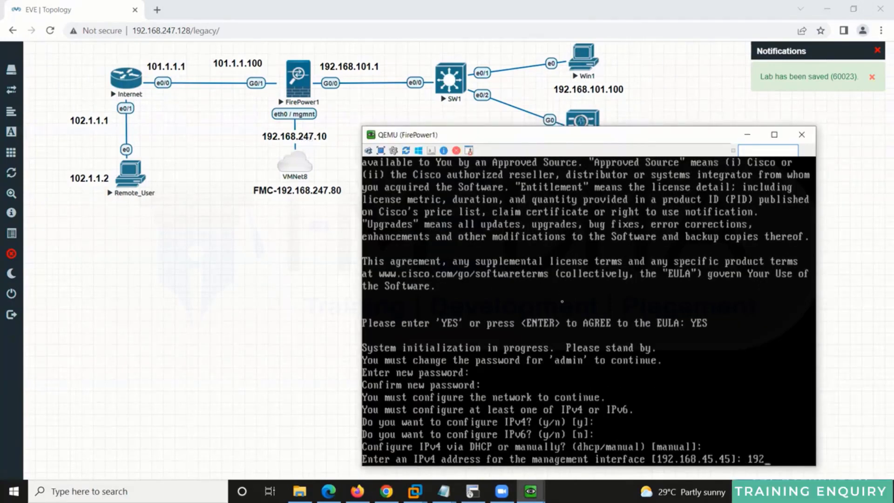
text(.168.2)
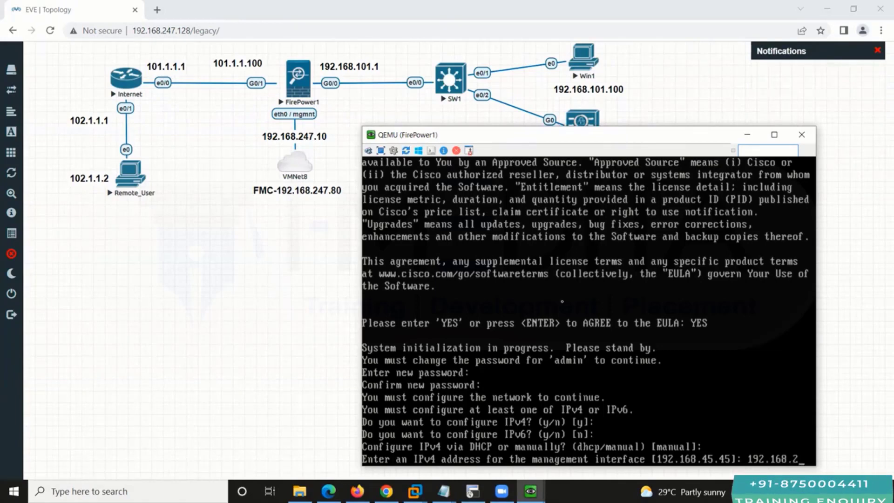
text(47.10)
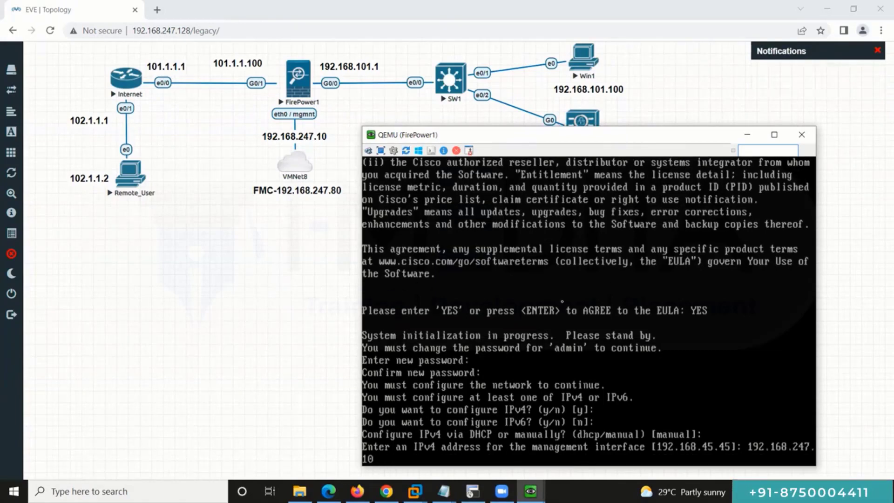
key(Return)
key(Return)
text(192.168.45.1]: 192.16)
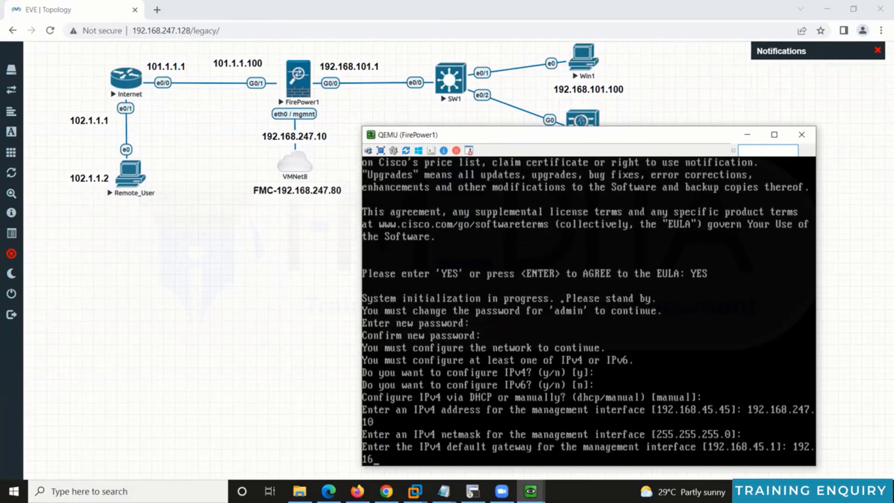
text(8.24)
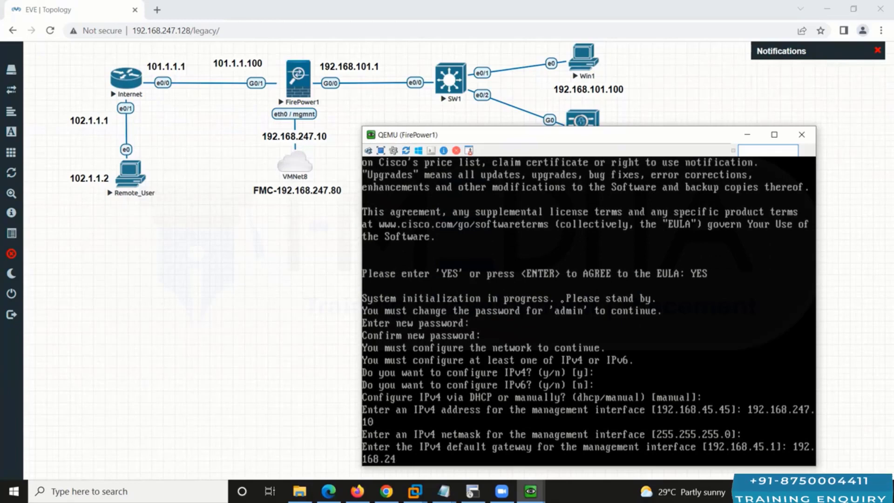
text(7.2)
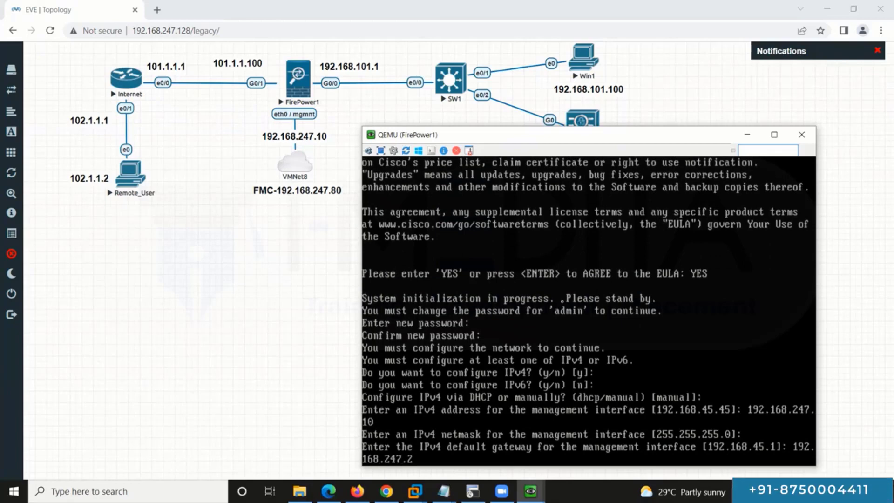
key(Return)
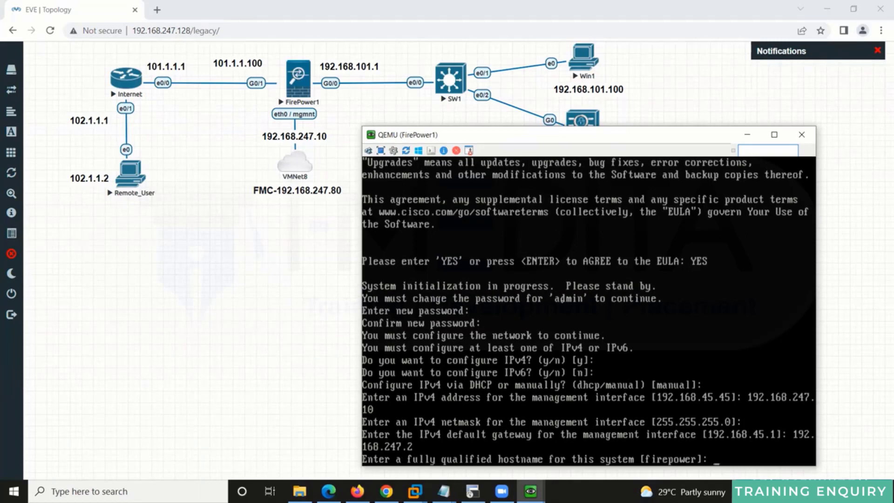
text(ft)
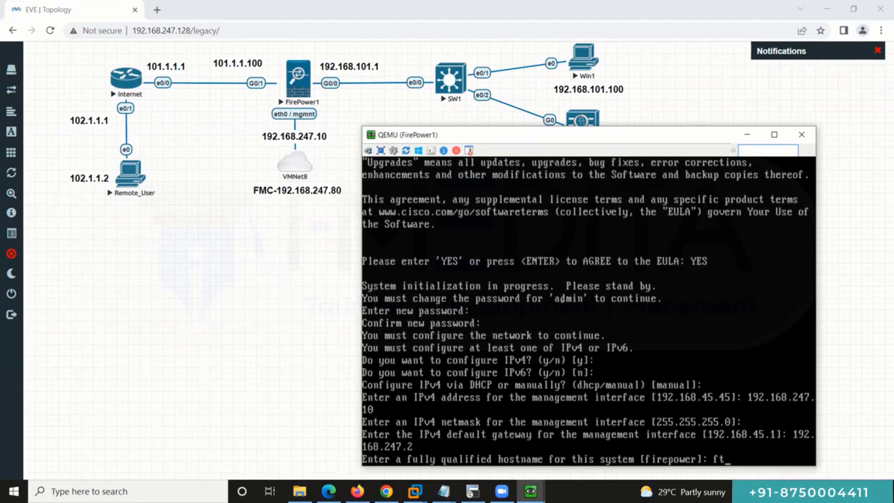
text(d1)
key(Return)
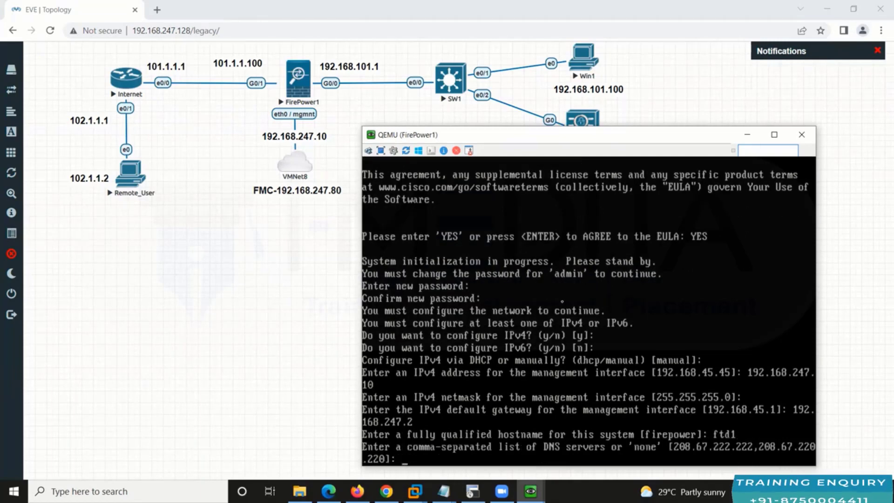
text(8.8.8.8)
key(Return)
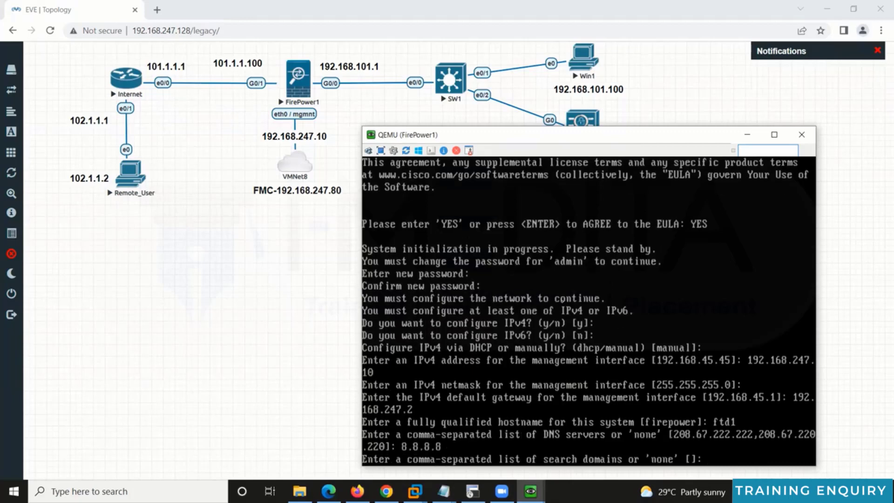
text(lab.local)
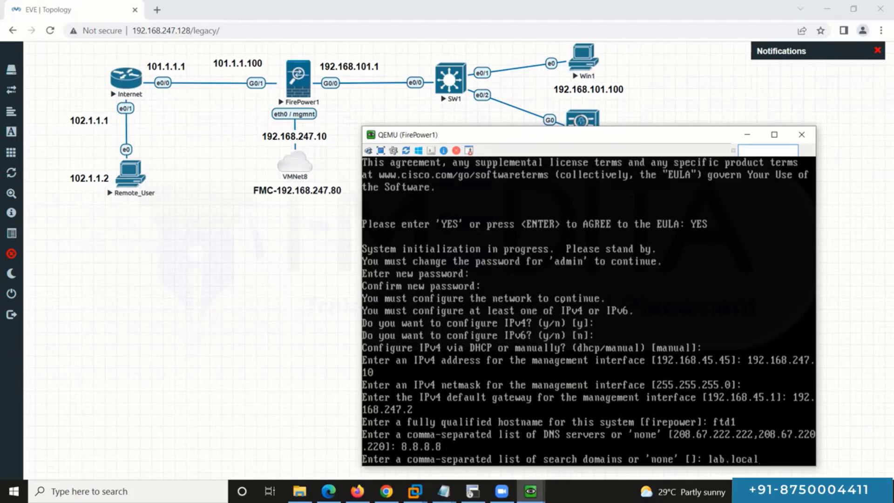
key(Return)
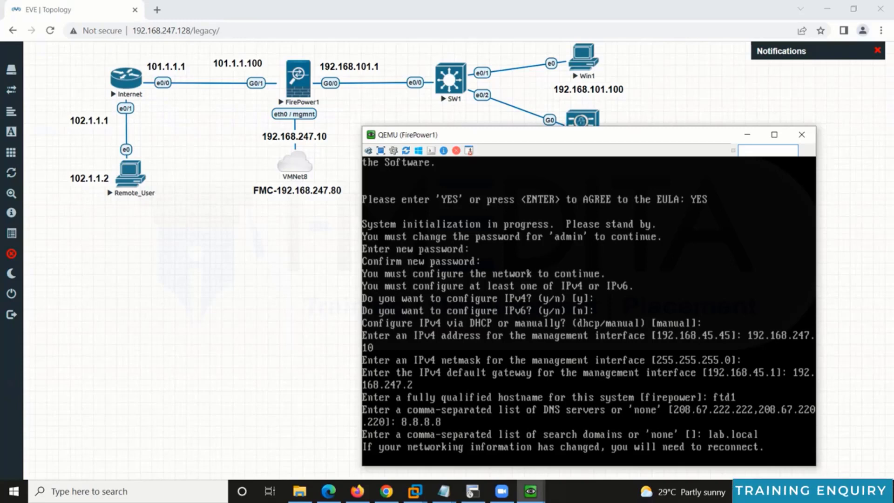
Step: Accept local management to finish routed-mode setup, then enter 'configure manager add 192.168.247.80' with the registration key
key(Return)
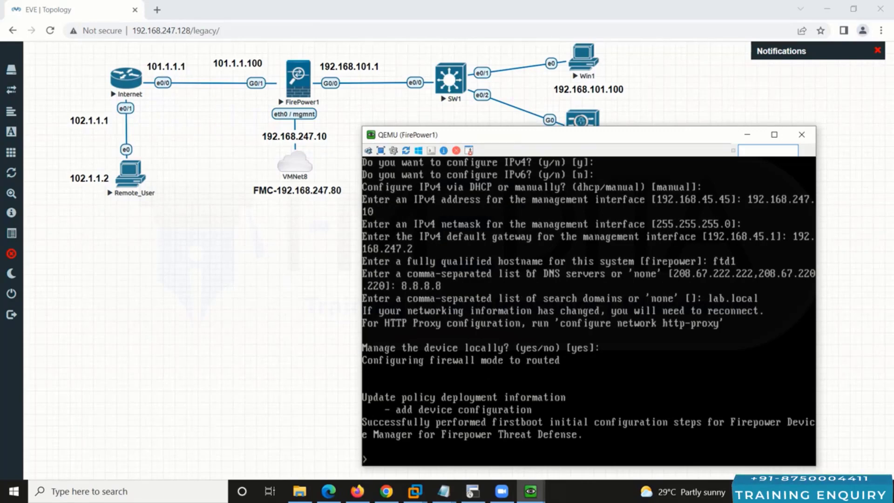
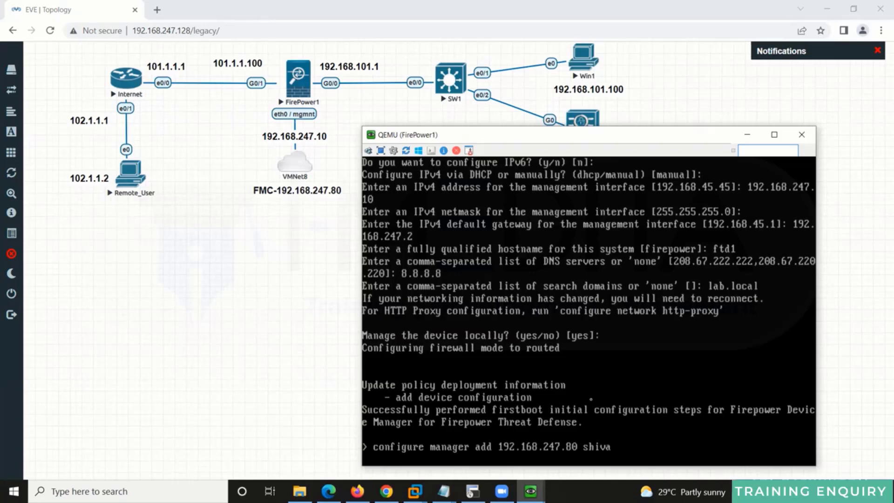
Step: Run the configure manager add command, confirm with yes, and return to a fresh prompt
key(Return)
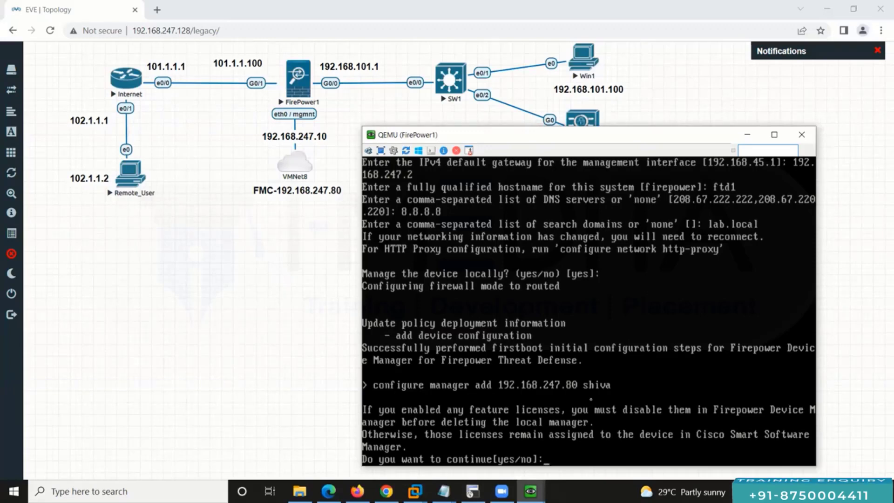
text(yes)
key(Return)
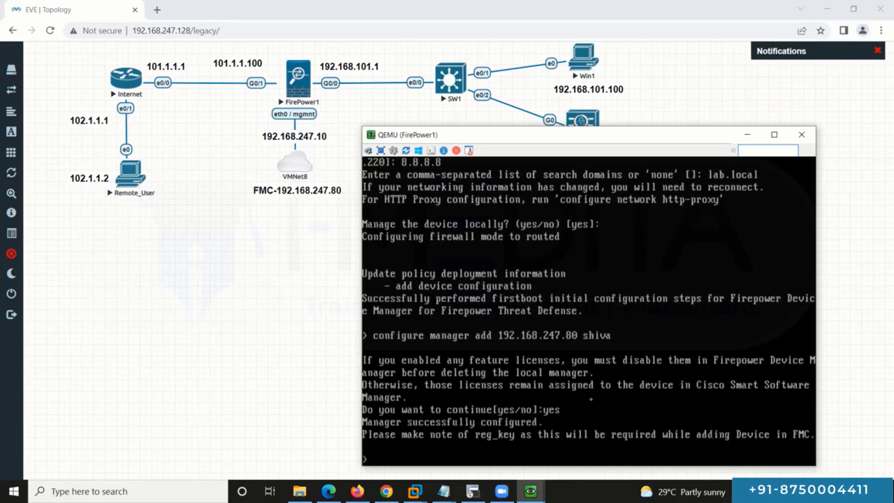
key(Return)
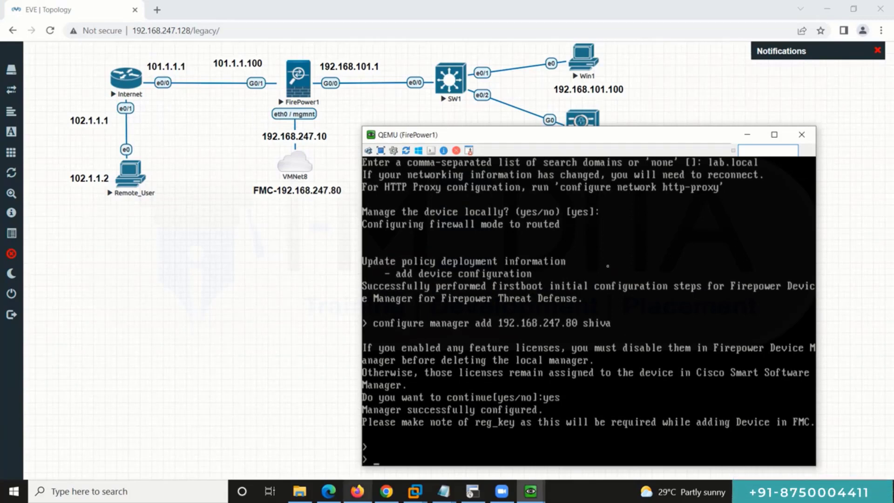
Step: Hide the FirePower1 console and switch between the ACS1 and Internet router sessions
click(746, 135)
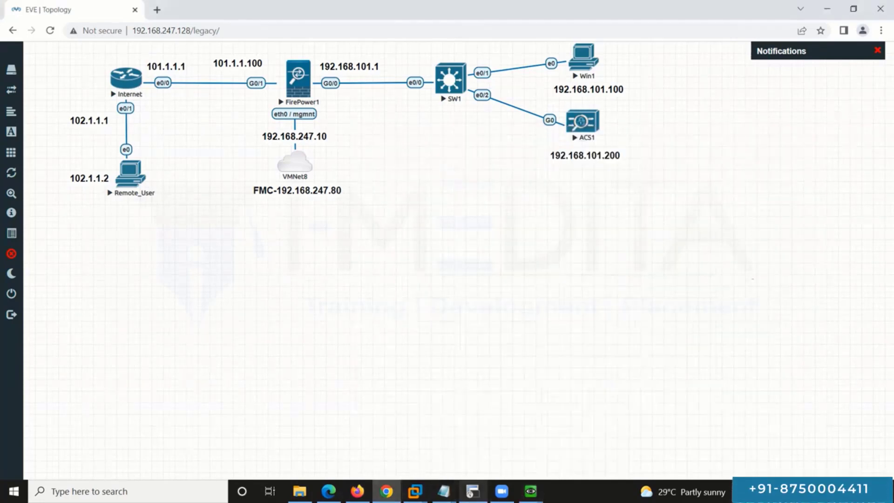
click(473, 491)
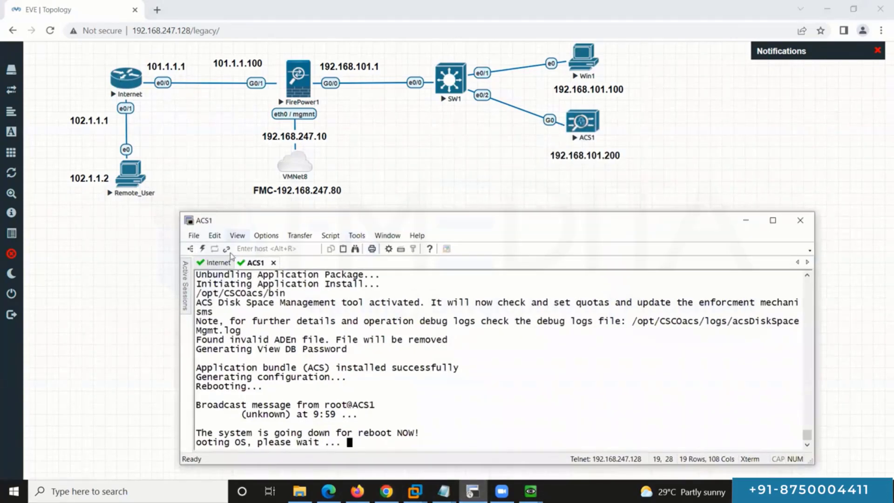
click(222, 263)
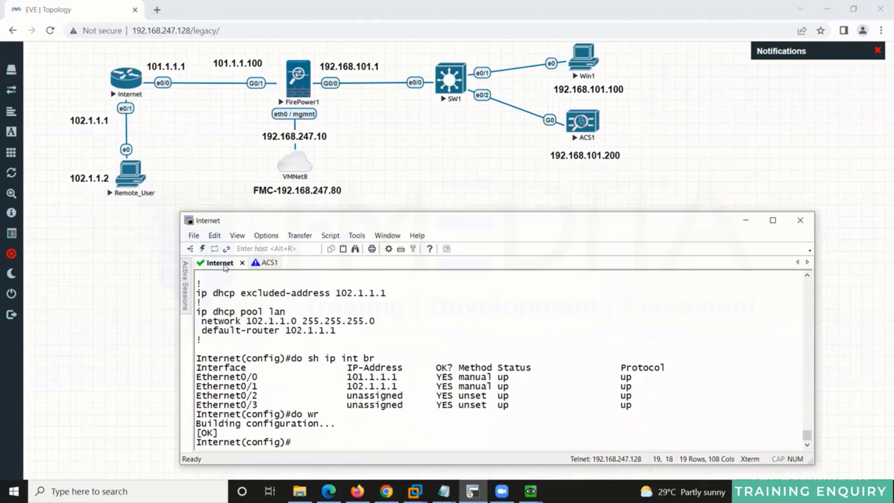
click(576, 138)
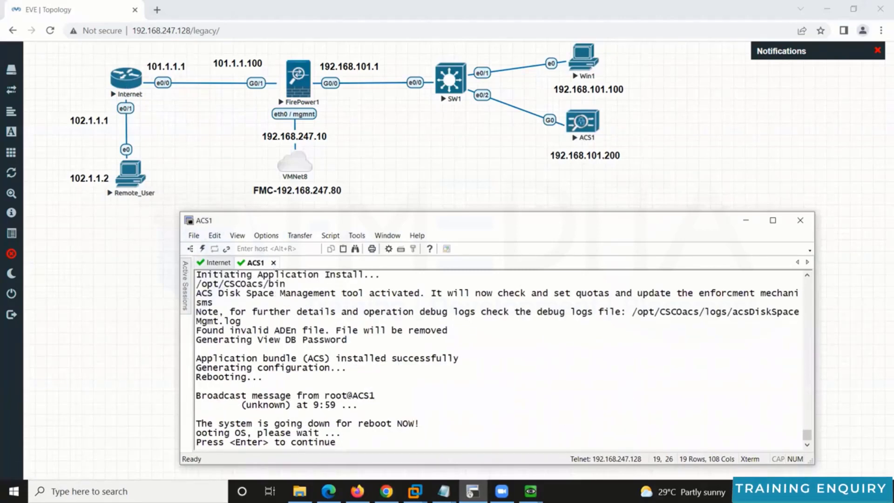
click(530, 491)
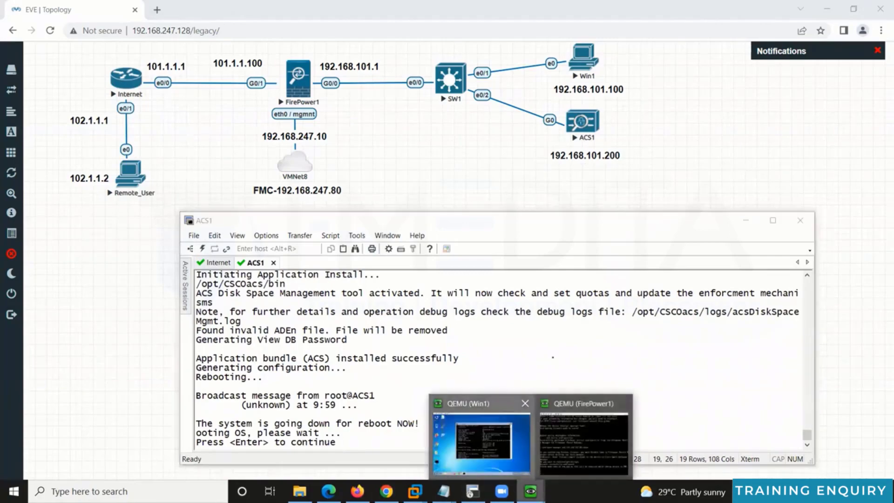
Step: Minimize the Win1 and ACS1 windows, recheck the FirePower1 console, then hide it
click(525, 455)
click(824, 30)
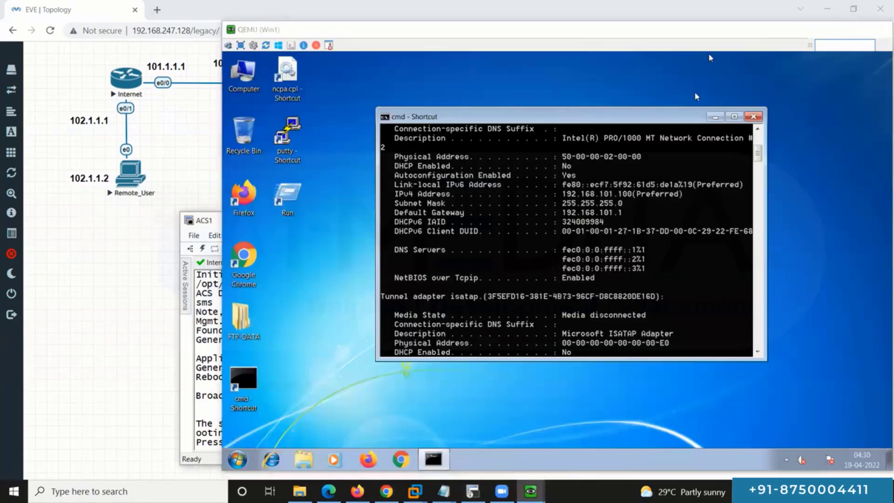
click(744, 221)
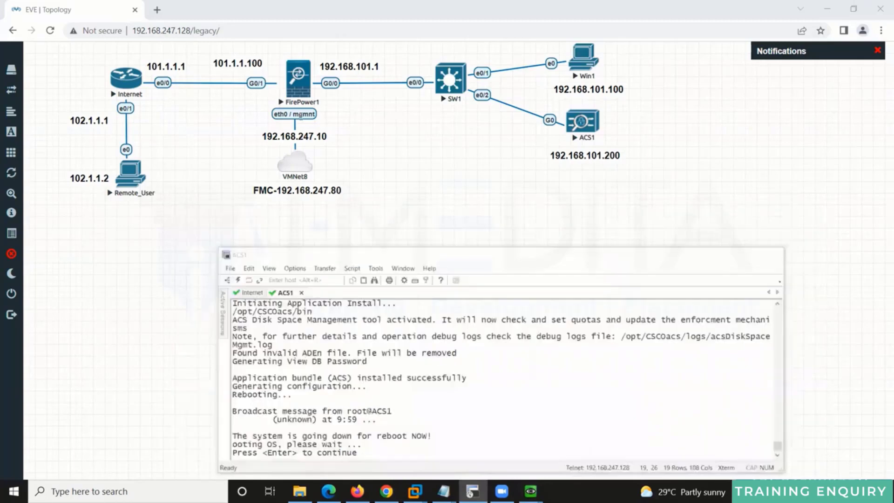
mouse_move(533, 489)
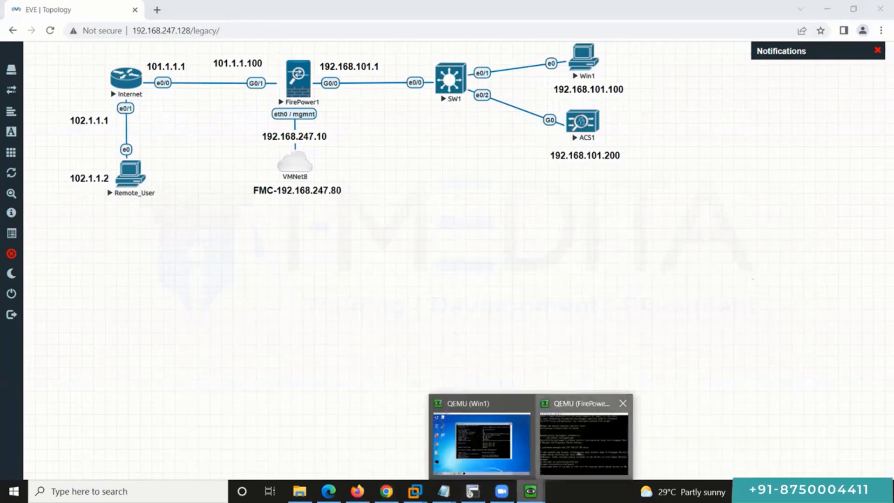
click(583, 445)
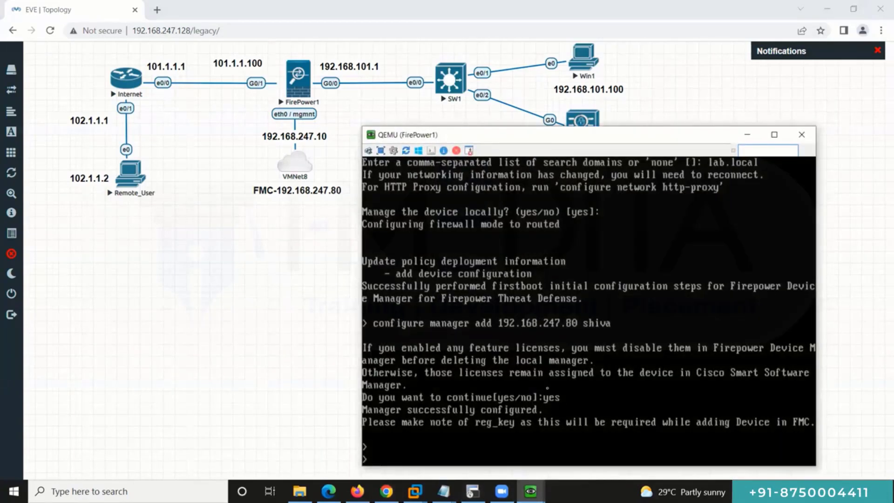
click(749, 135)
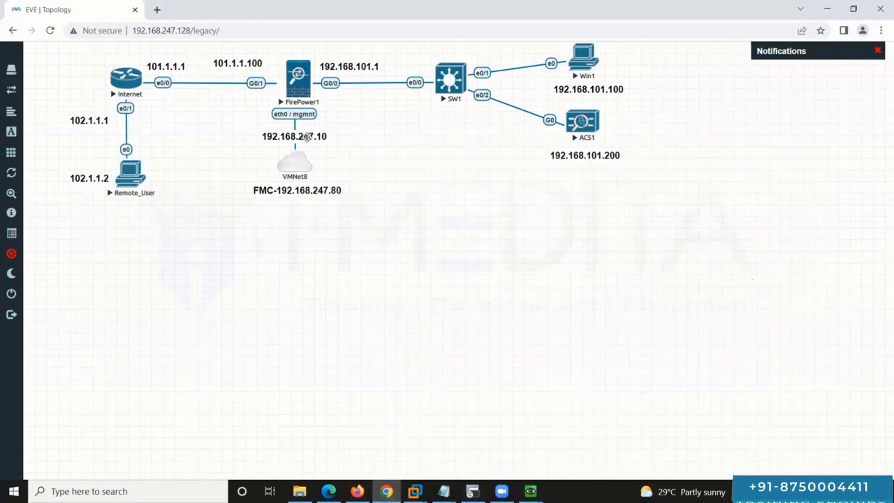
Step: Switch to the FMC Smart Licenses page in Firefox and highlight the Smart License Status heading
click(357, 491)
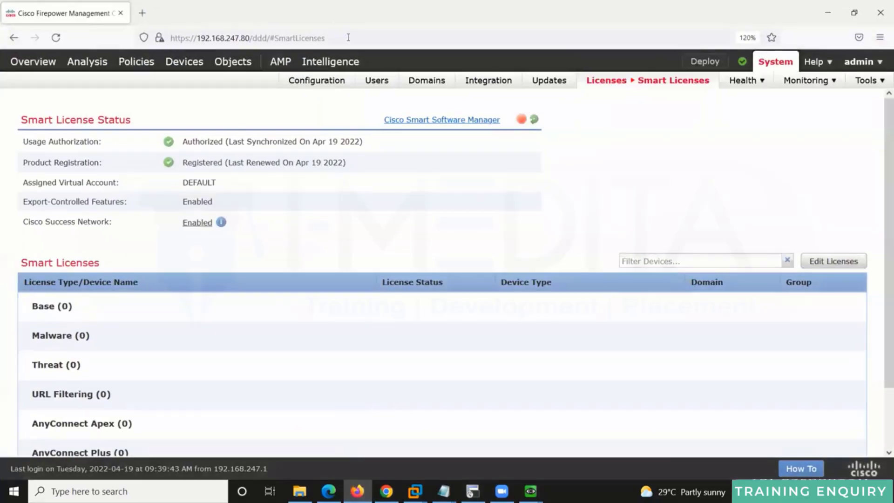
click(348, 38)
click(864, 154)
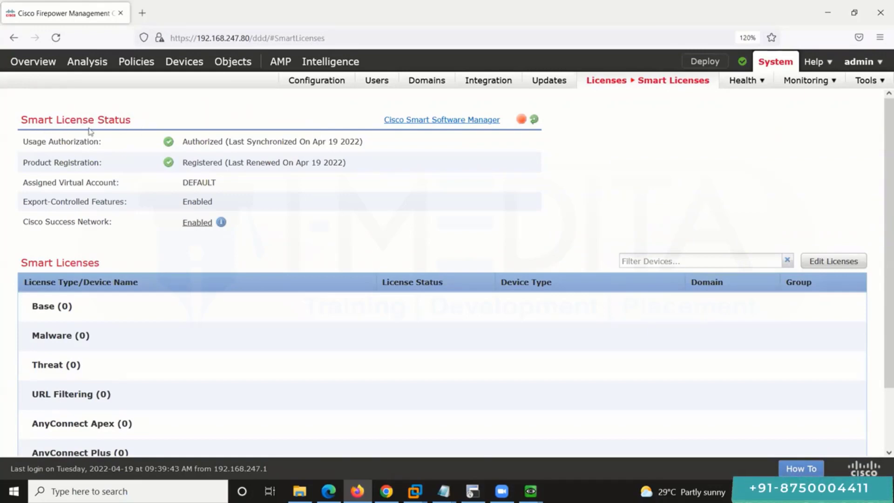
drag(29, 125, 142, 128)
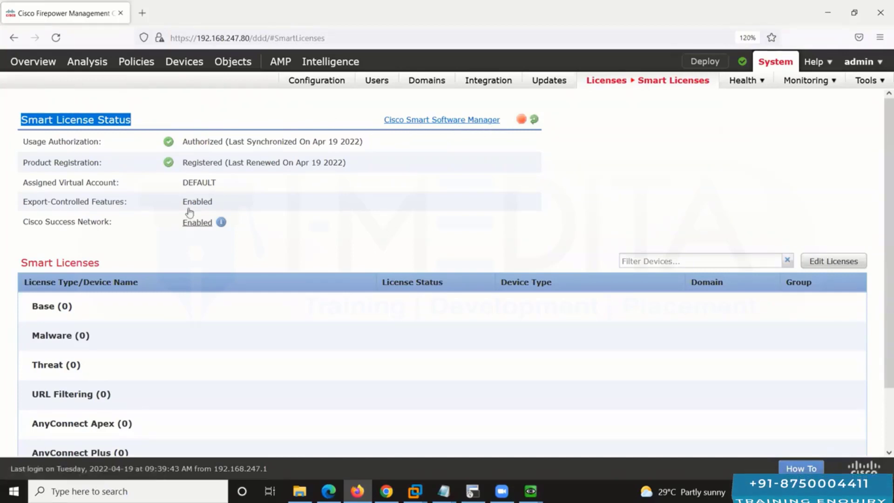
click(238, 115)
drag(21, 120, 128, 122)
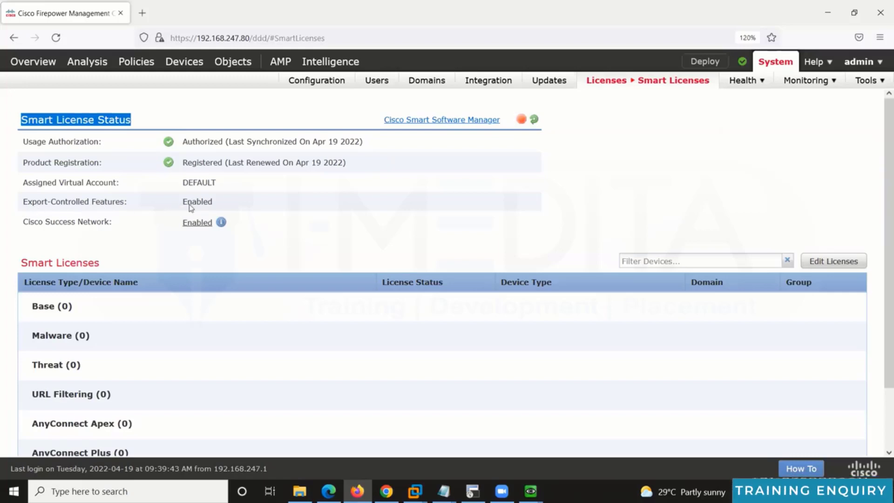
mouse_move(187, 65)
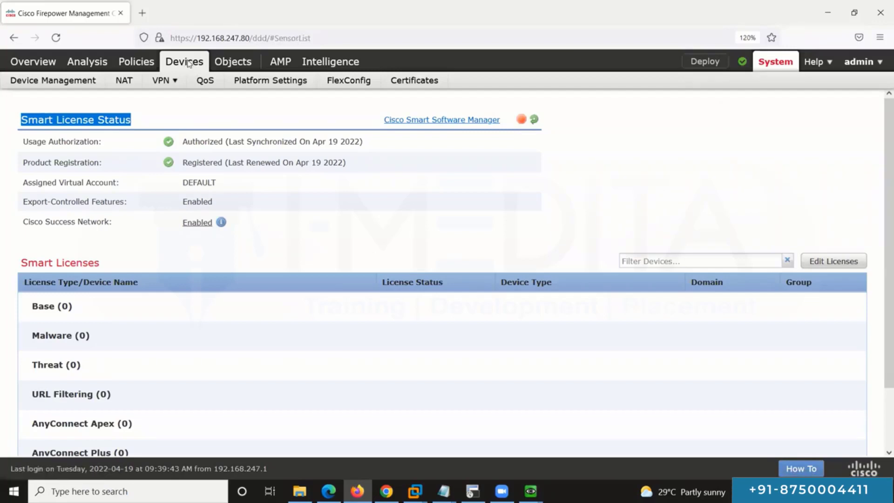
Step: Start adding a device on Device Management with host 192.168.247.10 and its registration key
click(188, 64)
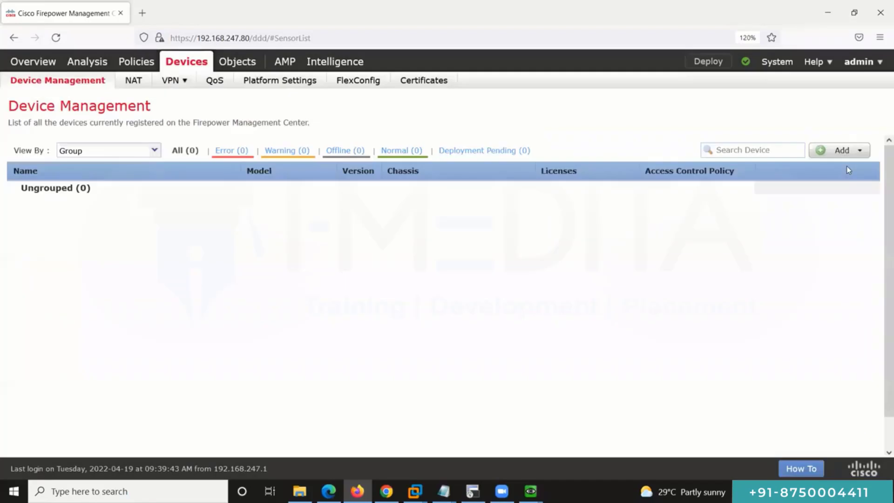
click(849, 156)
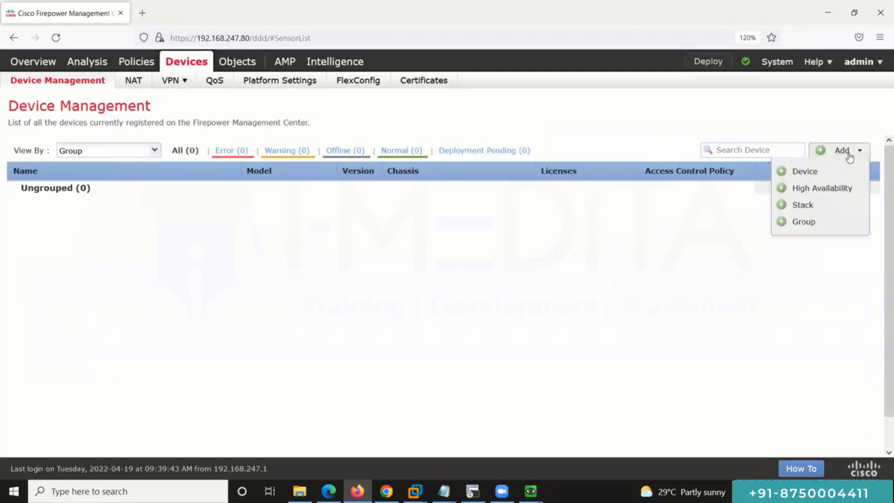
click(813, 174)
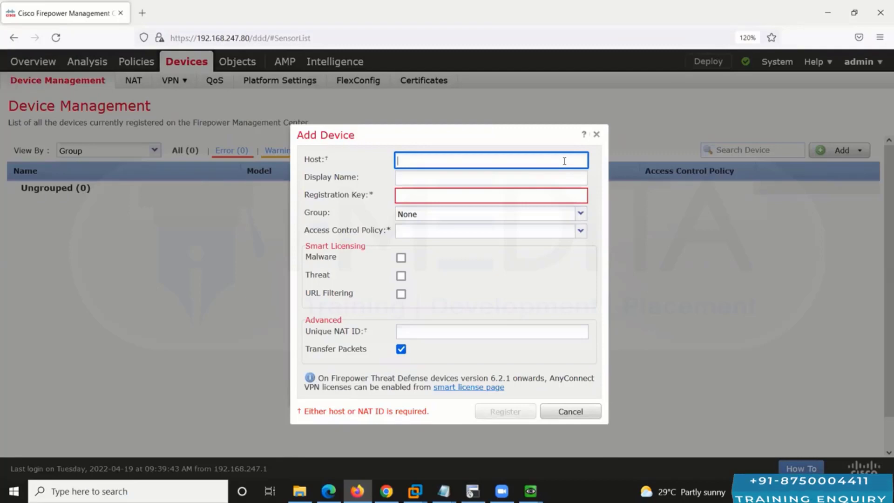
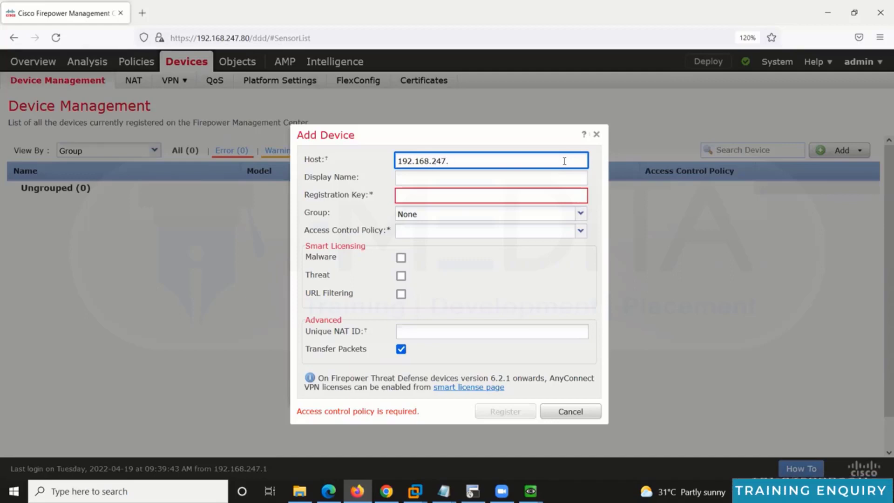
key(Tab)
key(Tab)
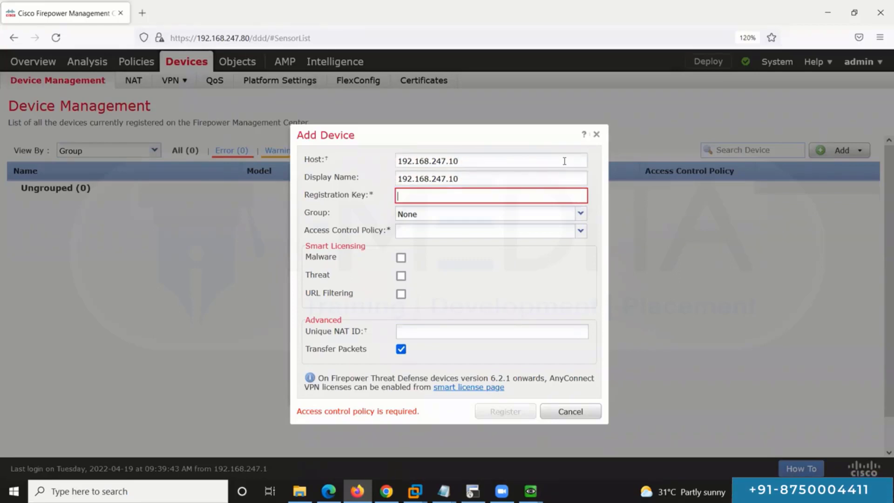
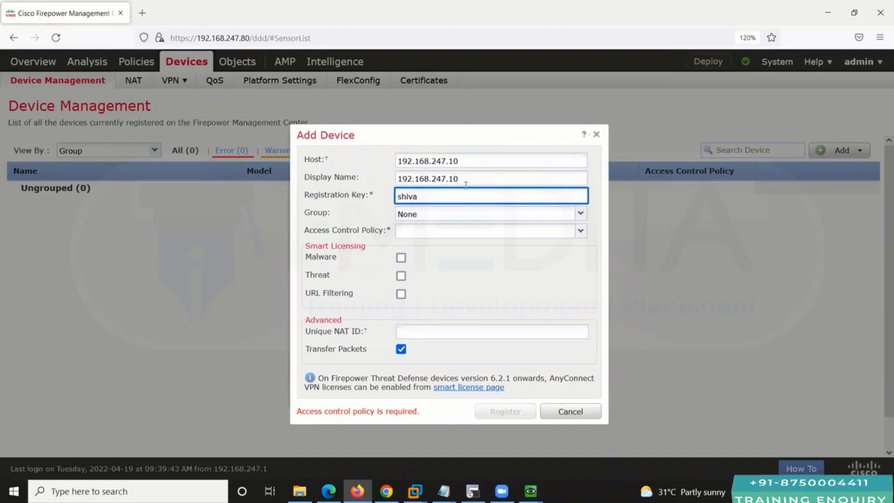
Step: Create a new access control policy default_policy with Network Discovery as its default action
click(580, 231)
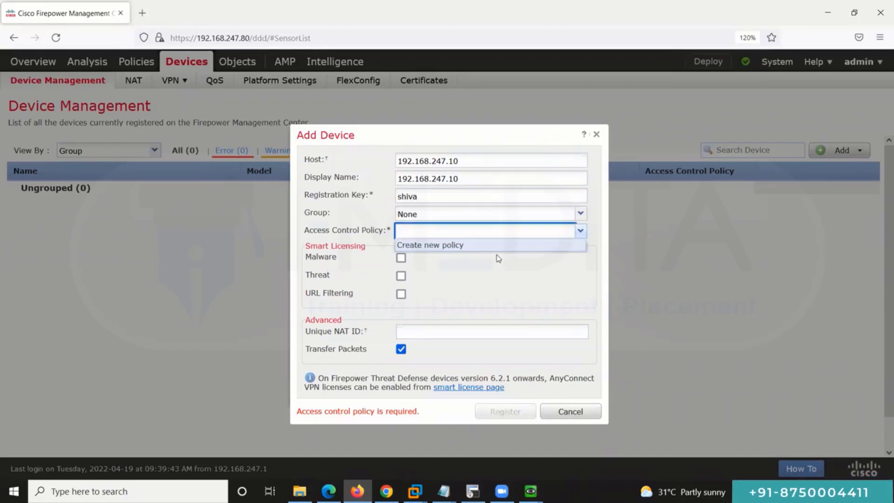
click(458, 246)
text(de)
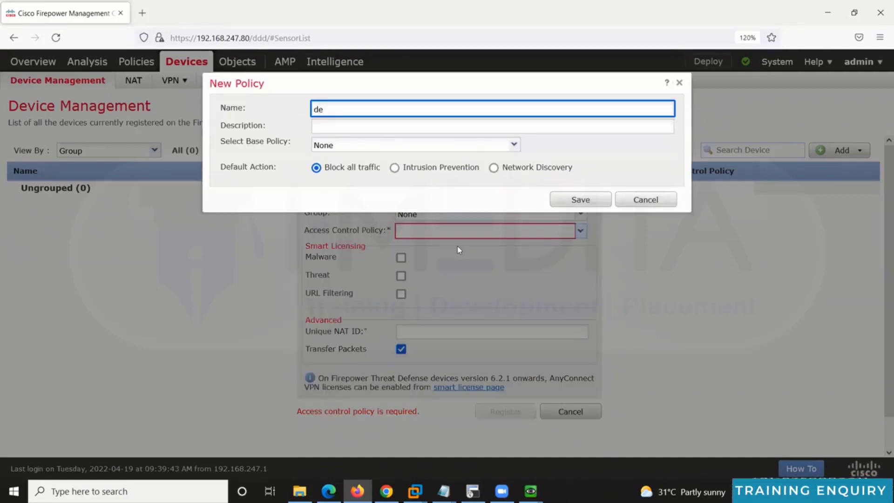
text(fault_policy)
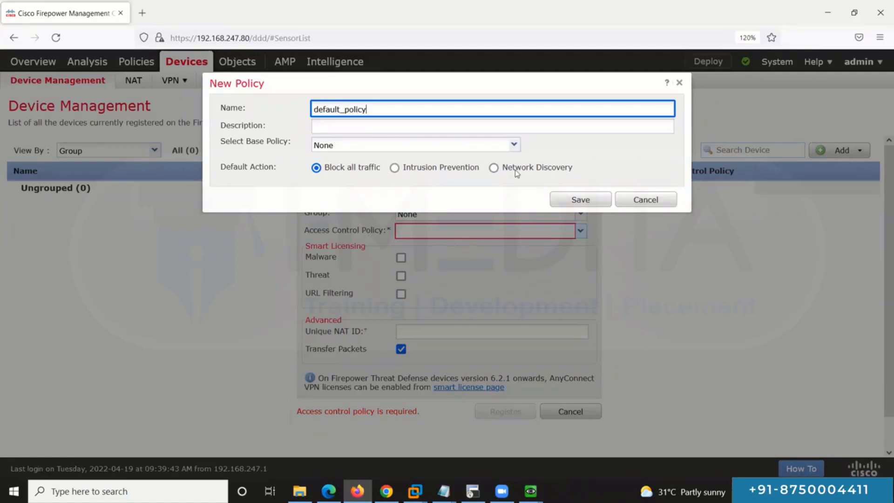
click(494, 167)
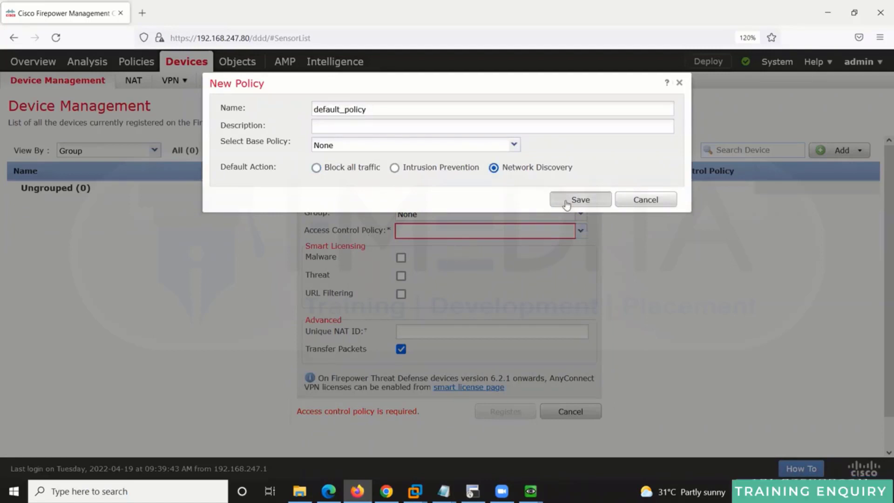
click(566, 200)
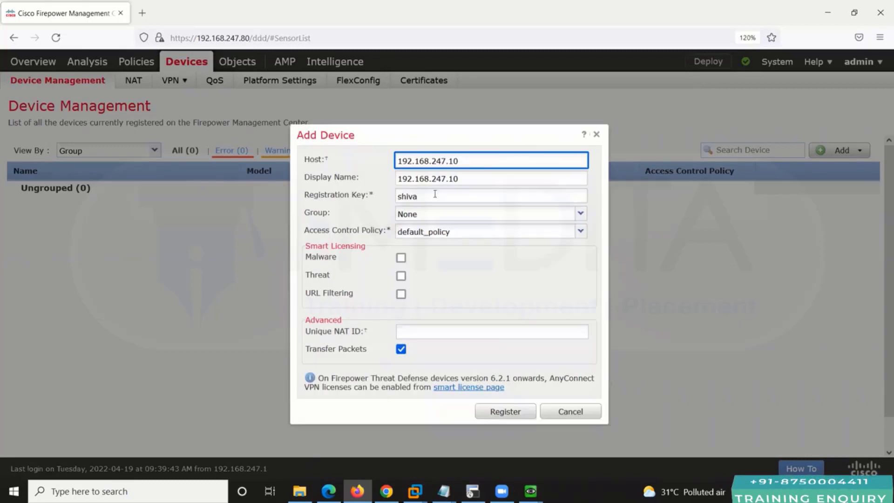
Step: Enable Malware, Threat and URL Filtering licences and register the device
click(401, 257)
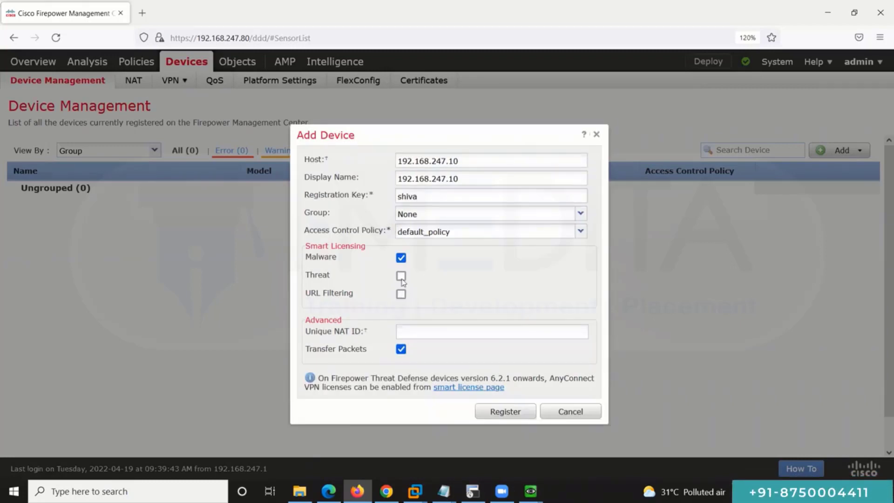
click(401, 275)
click(400, 294)
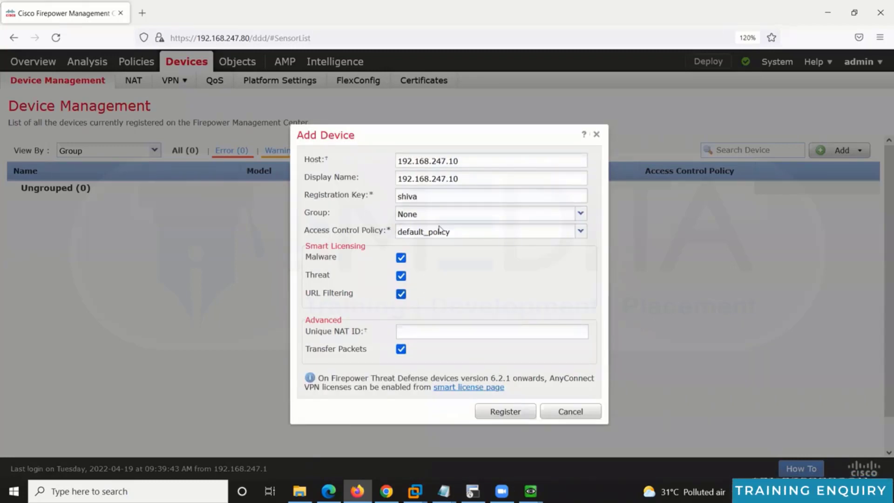
click(505, 411)
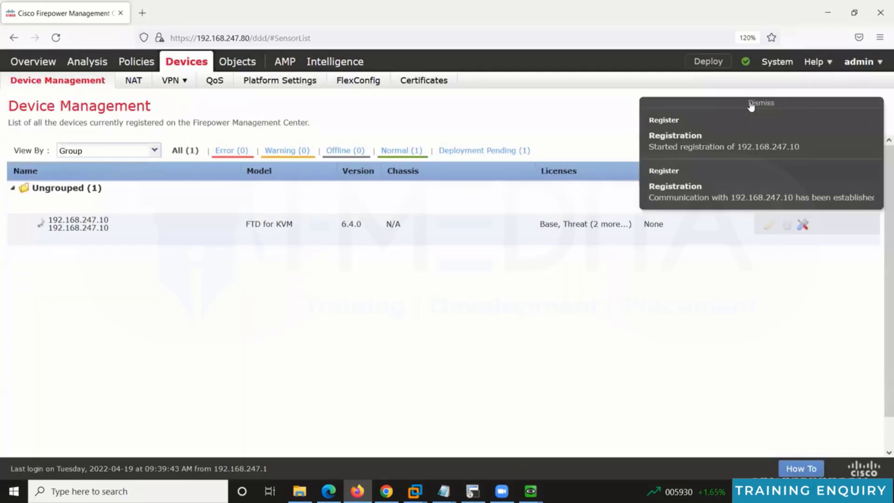
Step: Dismiss the registration notifications once 192.168.247.10 finishes being added
click(759, 102)
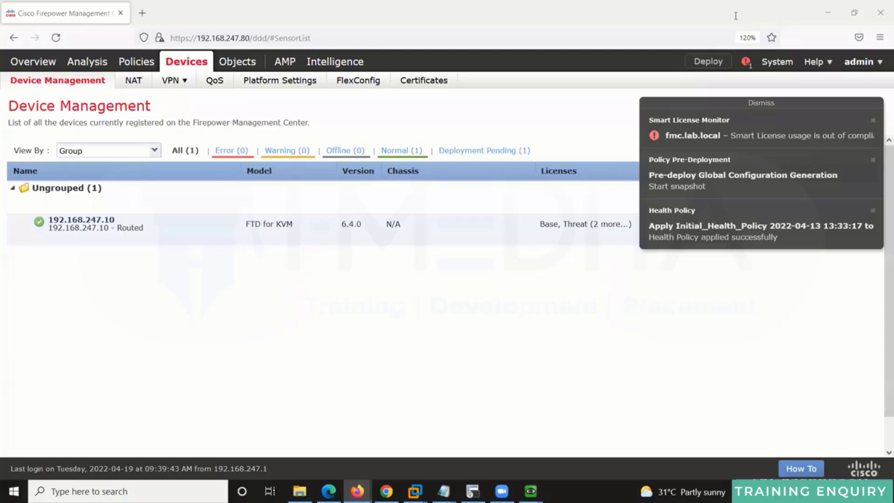
Step: Dismiss the notifications panel after 192.168.247.10 shows healthy as a routed device
click(760, 104)
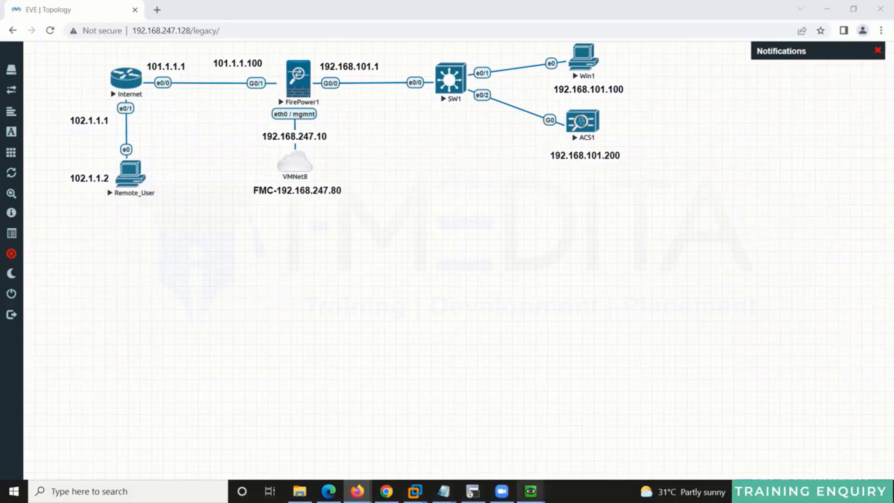
Step: Switch to the FMC device list in Firefox and open device 192.168.247.10 for editing
click(356, 491)
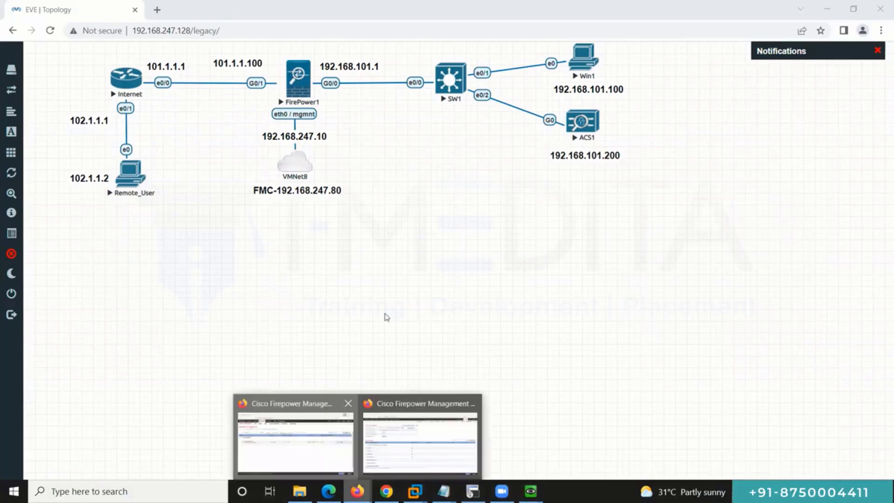
click(295, 442)
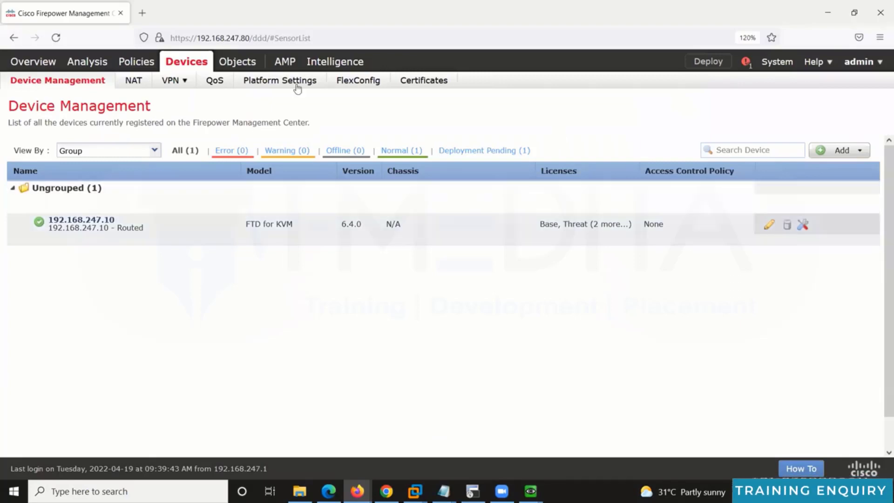
key(alt+Tab)
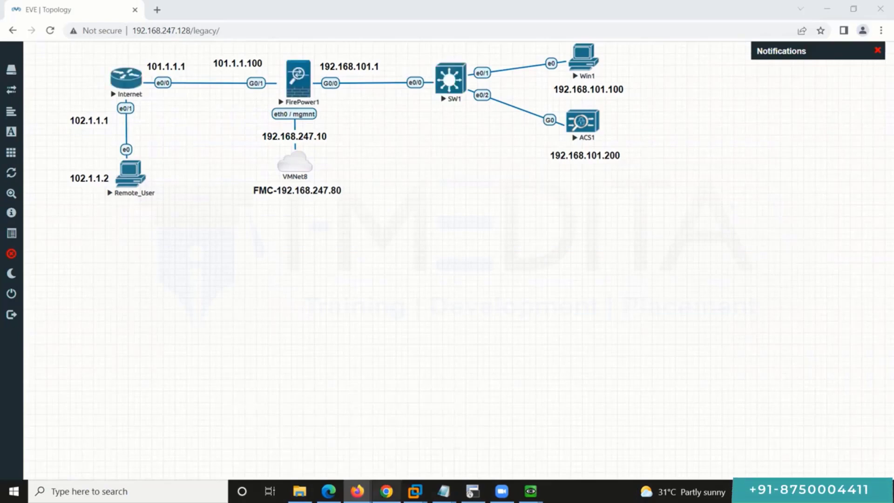
click(336, 438)
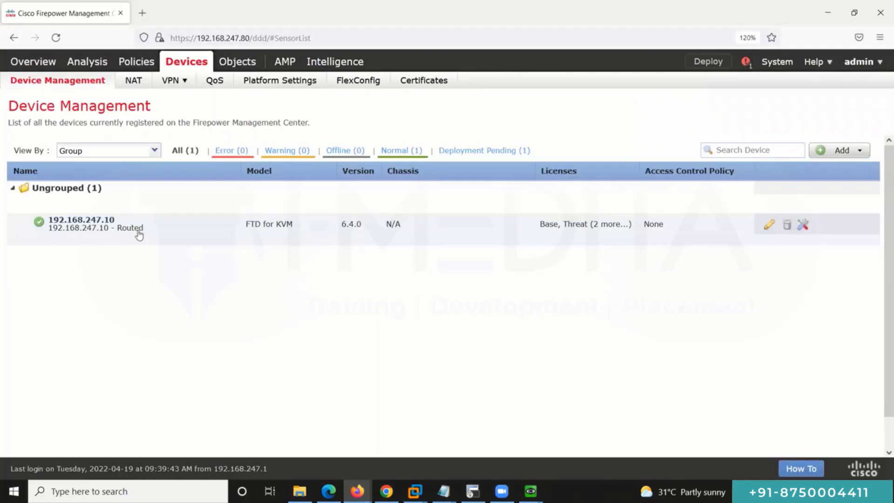
click(96, 222)
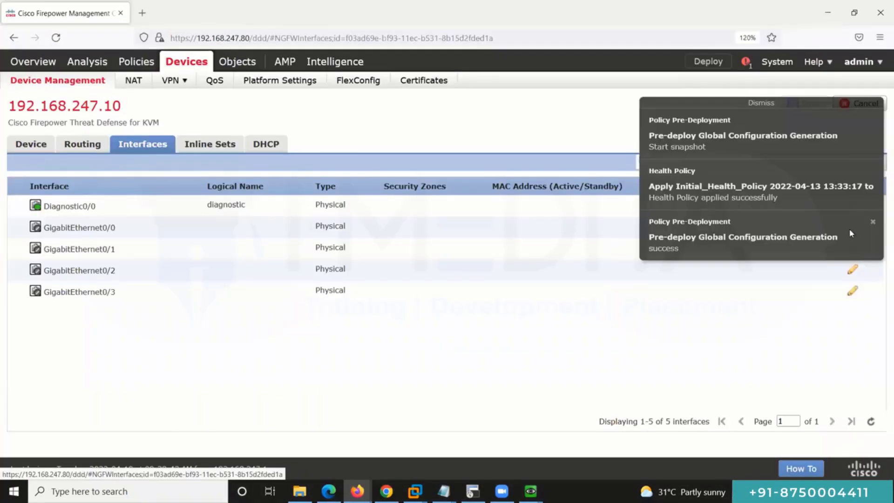
Step: Name GigabitEthernet0/0 INSIDE, enable it, and assign it to a new INSIDE security zone
click(762, 104)
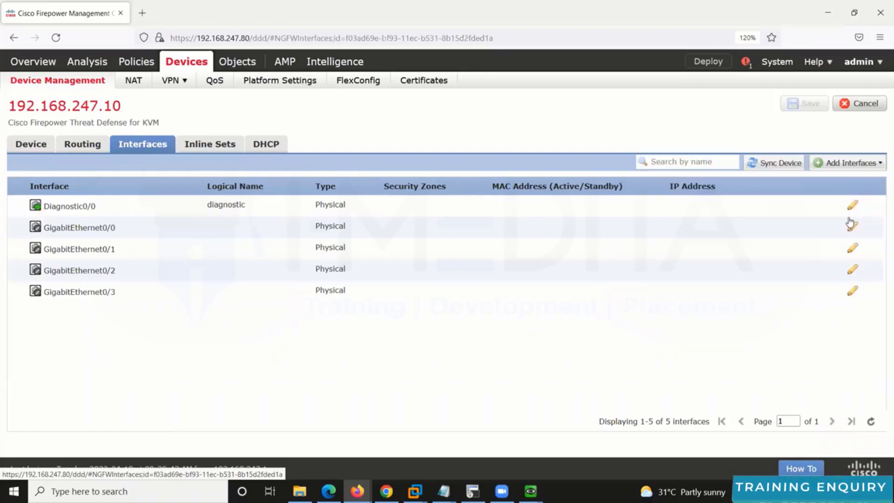
click(852, 228)
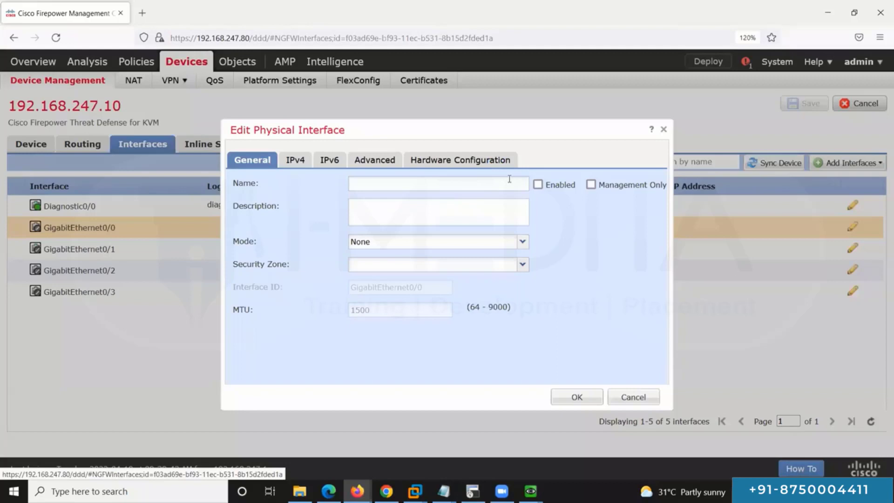
click(509, 179)
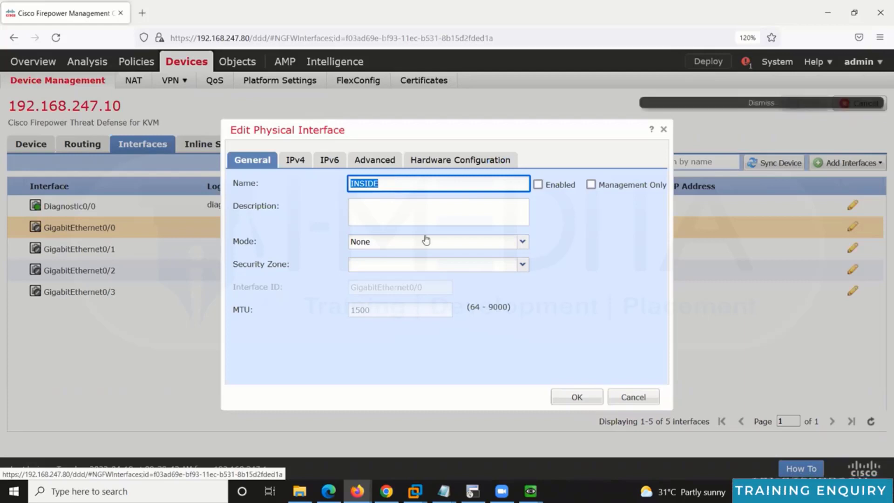
click(538, 185)
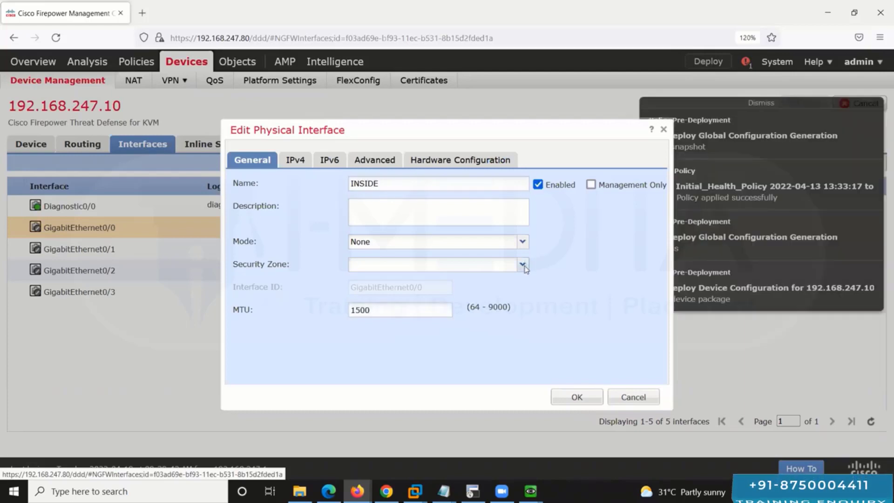
click(522, 265)
click(436, 297)
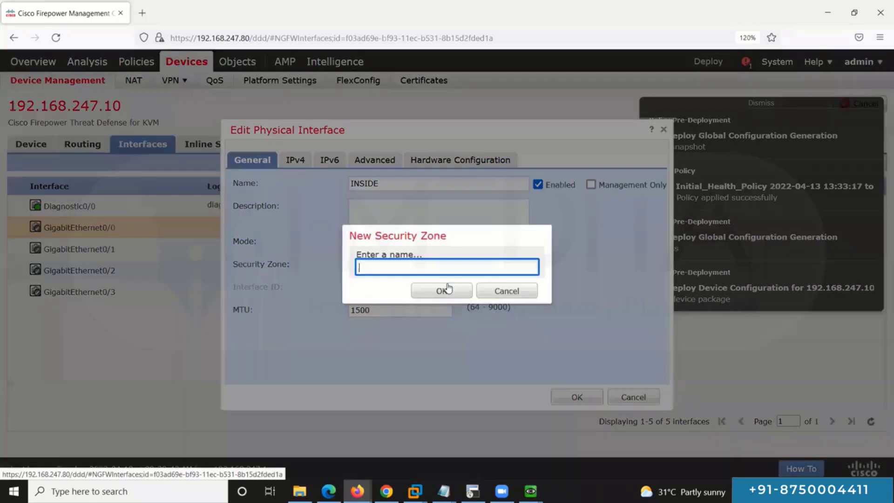
text(INSIDE)
key(Return)
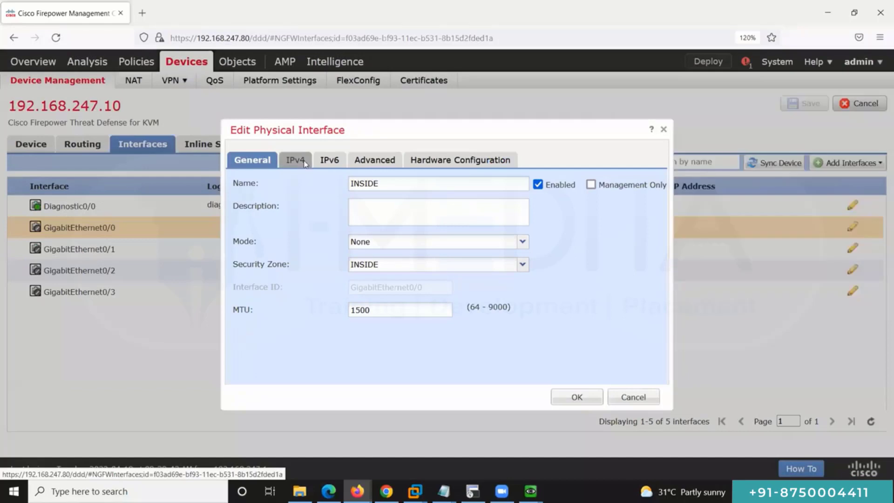
Step: Give GigabitEthernet0/0 static IPv4 address 192.168.101.1/24 and apply the interface settings
click(295, 160)
click(465, 203)
text(192.168.101.1/24)
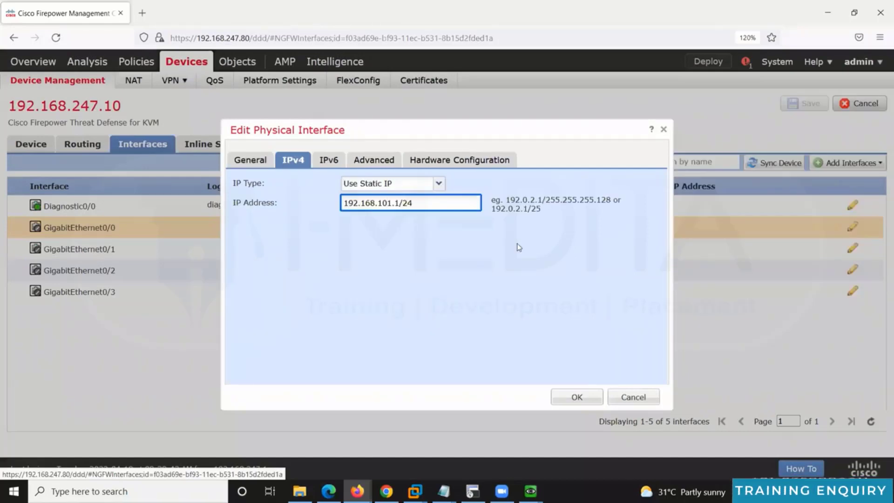
click(590, 400)
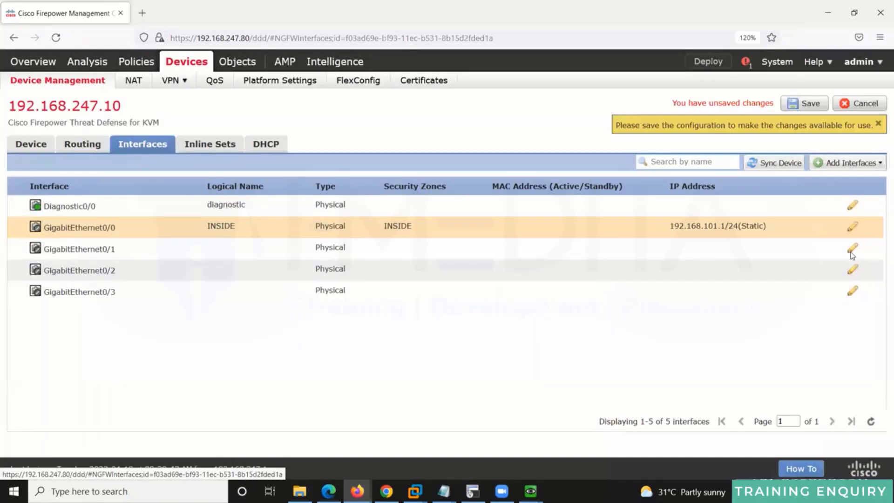
click(852, 250)
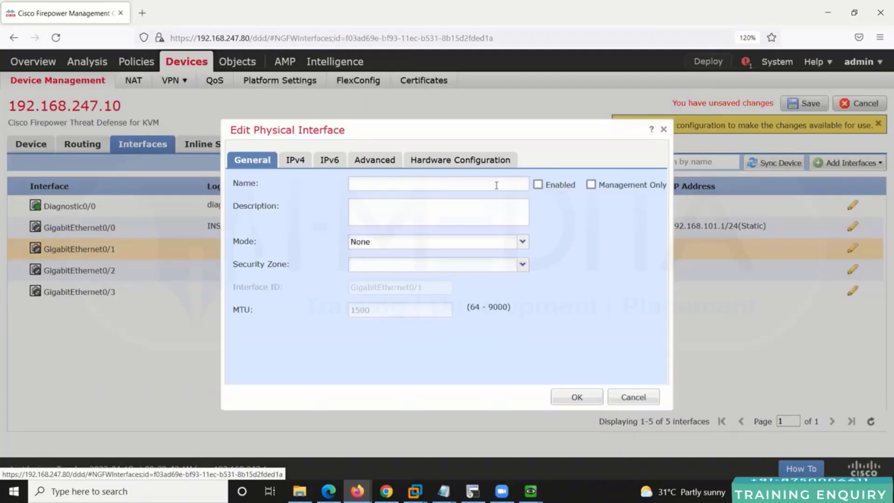
Step: Name GigabitEthernet0/1 OUTSIDE, enable it, and put it in a new OUTSIDE security zone
click(496, 184)
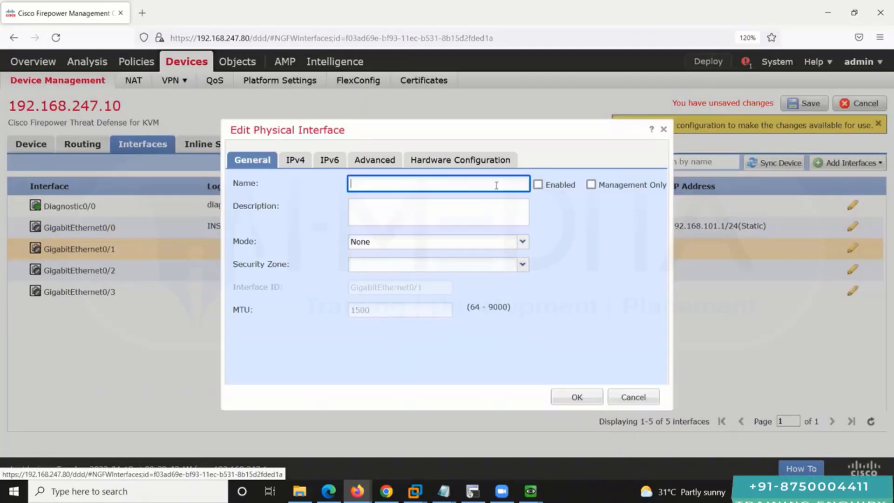
text(OUTSIUDE)
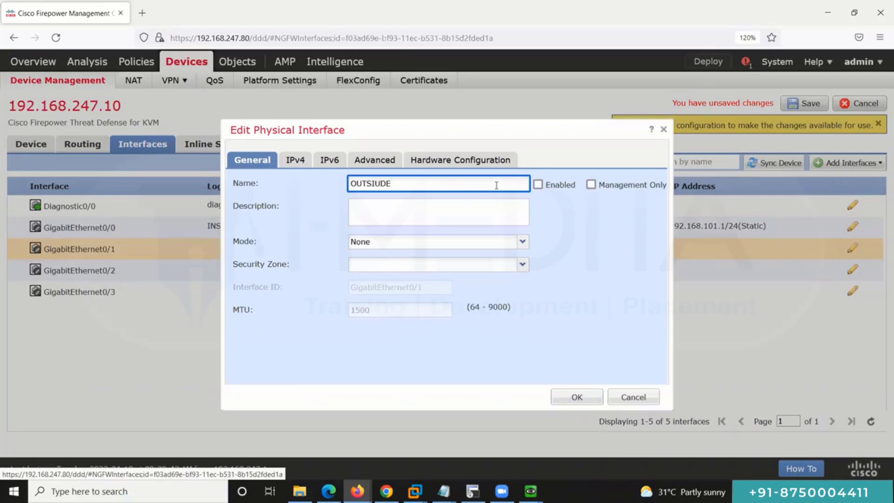
key(BackSpace)
key(BackSpace)
key(BackSpace)
text(DE)
double_click(496, 184)
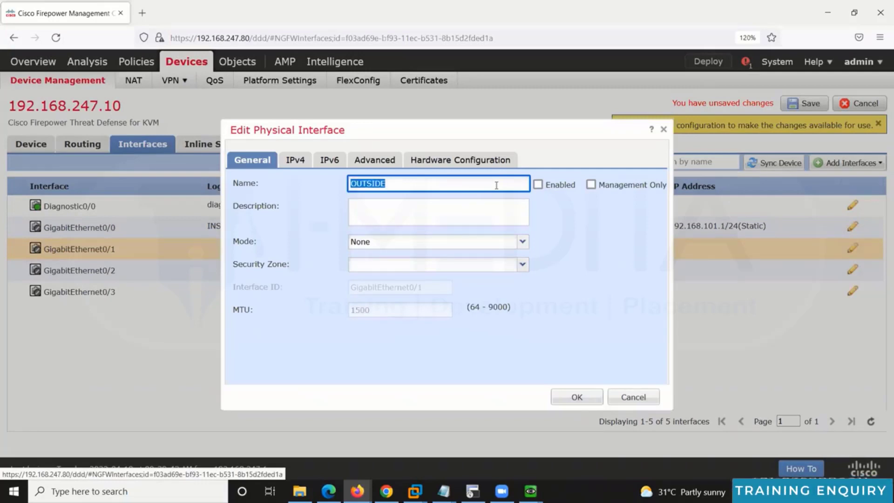
click(537, 184)
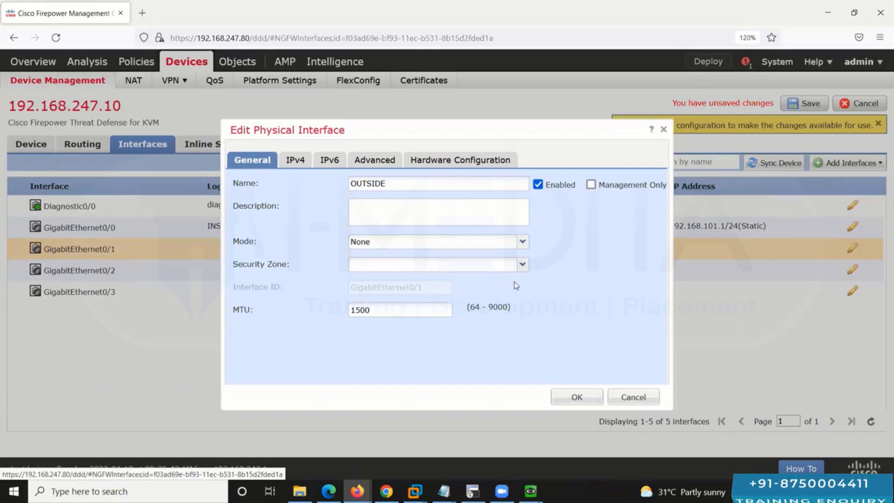
click(522, 264)
click(466, 307)
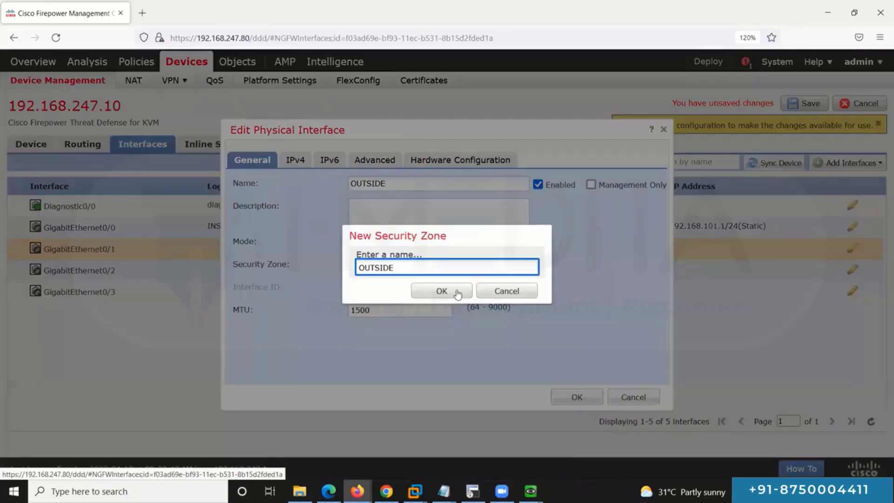
click(454, 291)
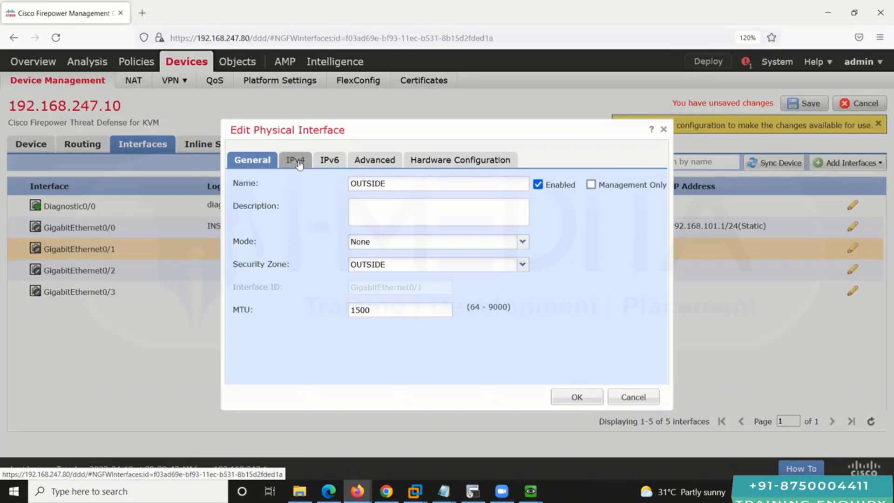
Step: Give the interface the static IPv4 address 101.1.1.100/24 and apply the settings
click(298, 161)
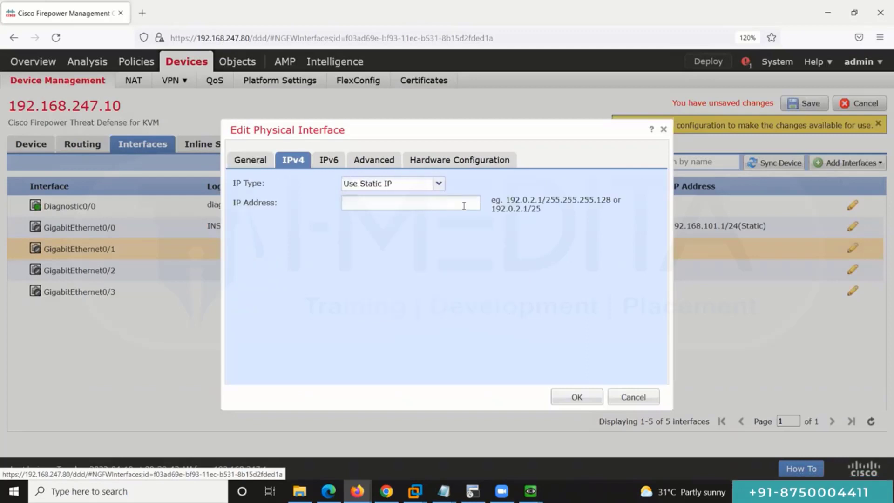
click(464, 206)
text(101.1.1.100/24)
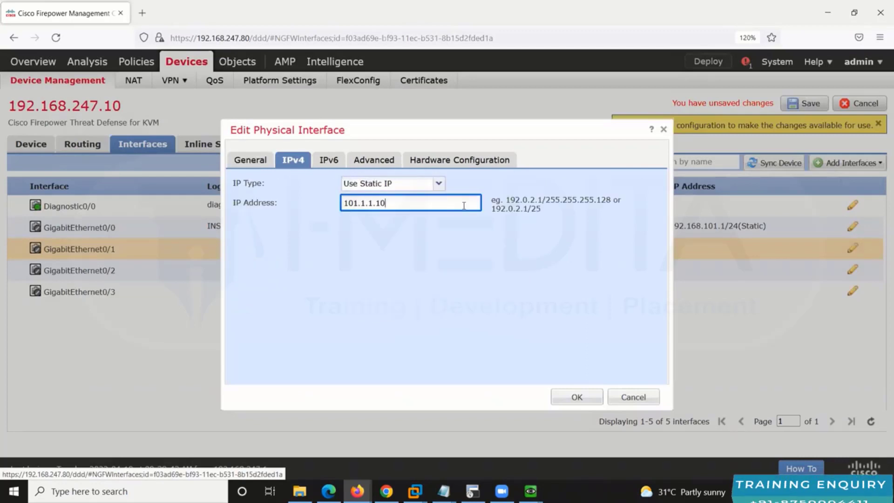
click(501, 253)
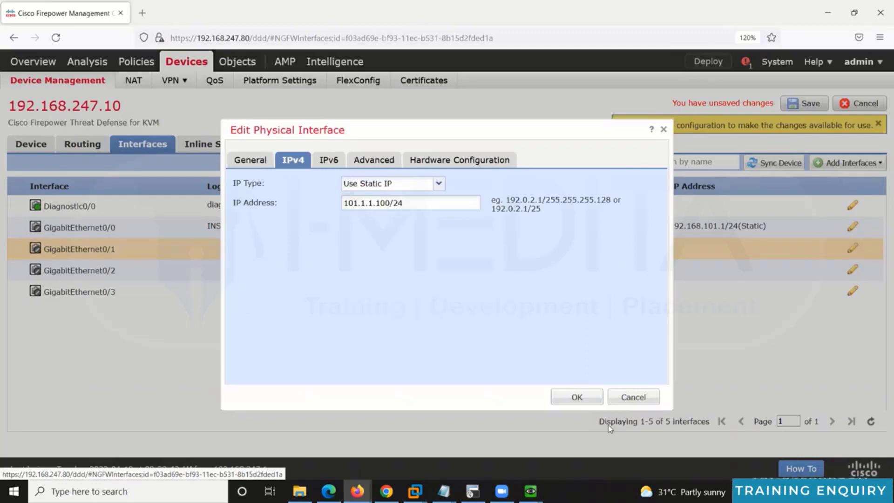
click(592, 399)
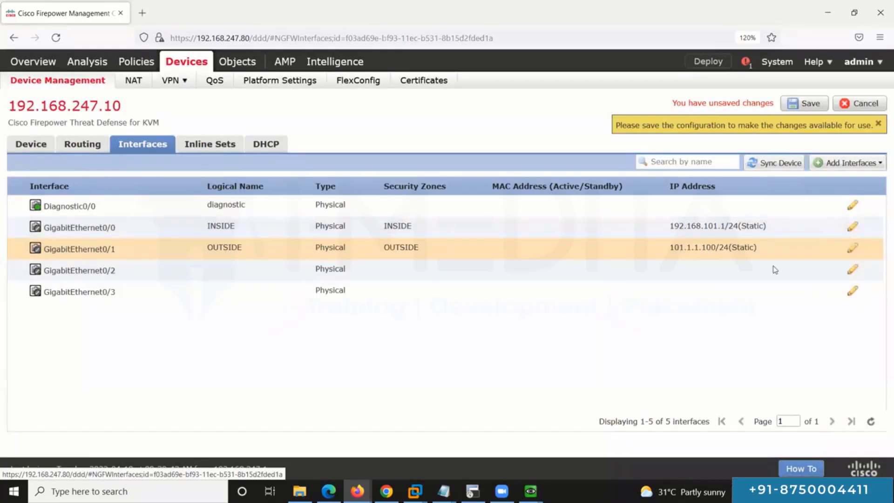
Step: Save the interface changes and return to the management center interfaces page
click(808, 228)
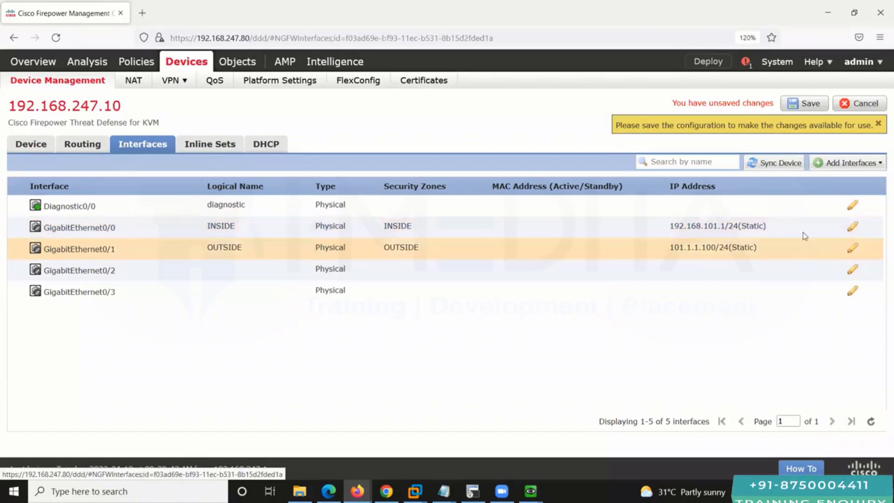
click(808, 104)
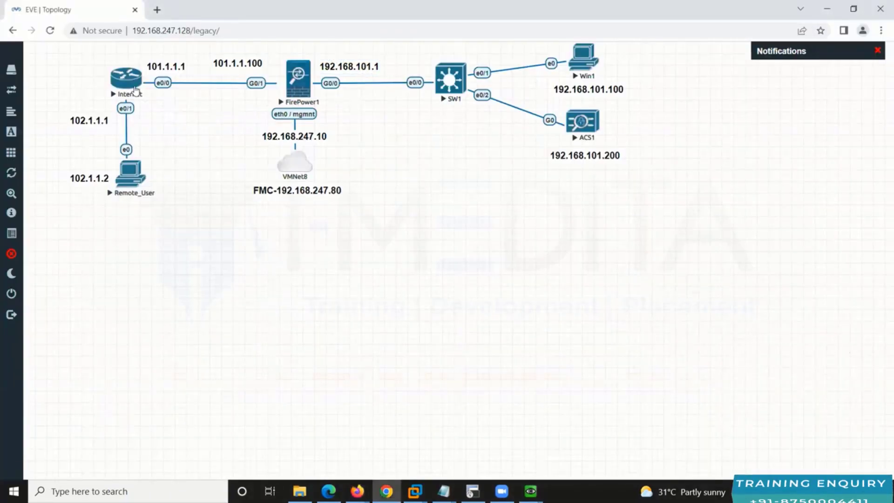
click(358, 491)
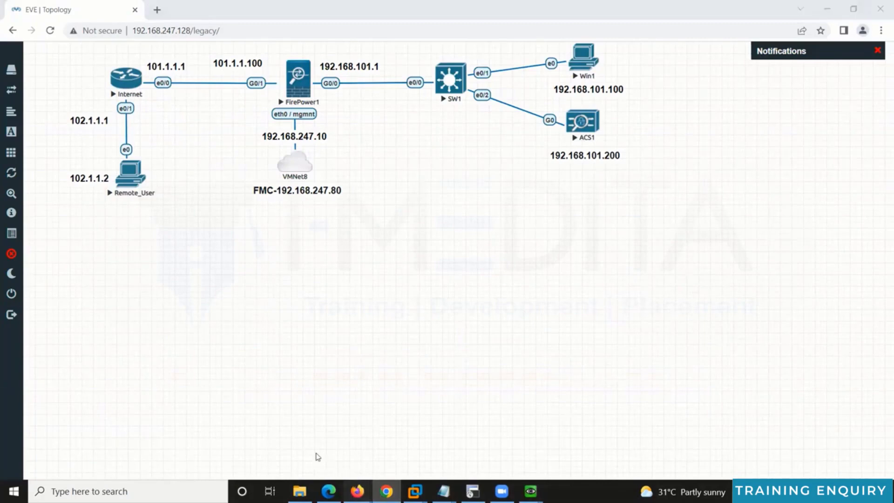
click(310, 436)
right_click(358, 491)
click(588, 305)
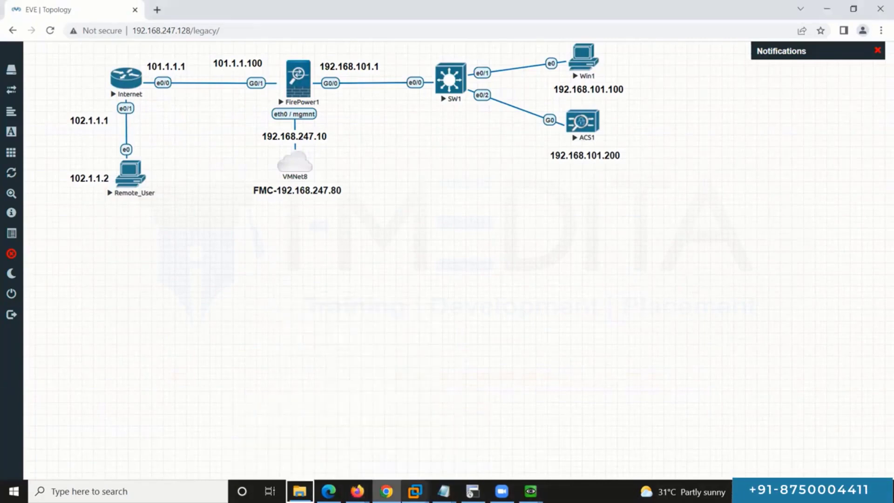
click(358, 491)
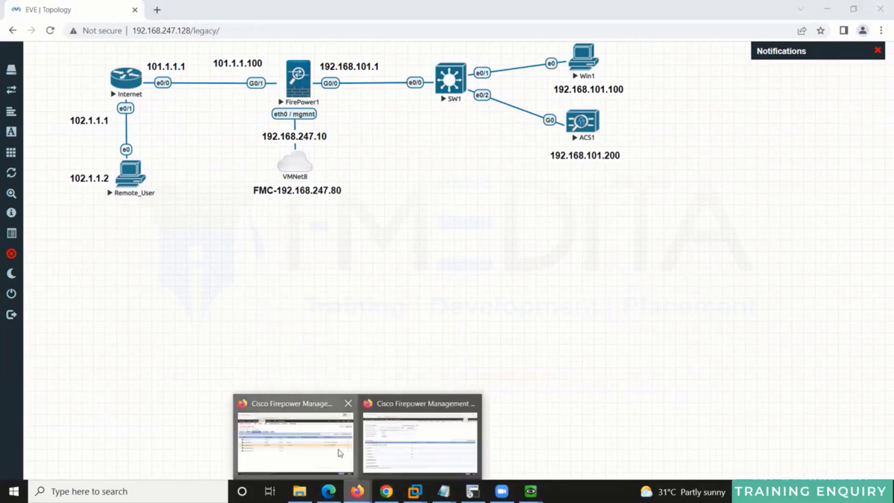
click(340, 453)
Step: Start a new static route on interface OUTSIDE with any-ipv4 as the destination network
click(83, 145)
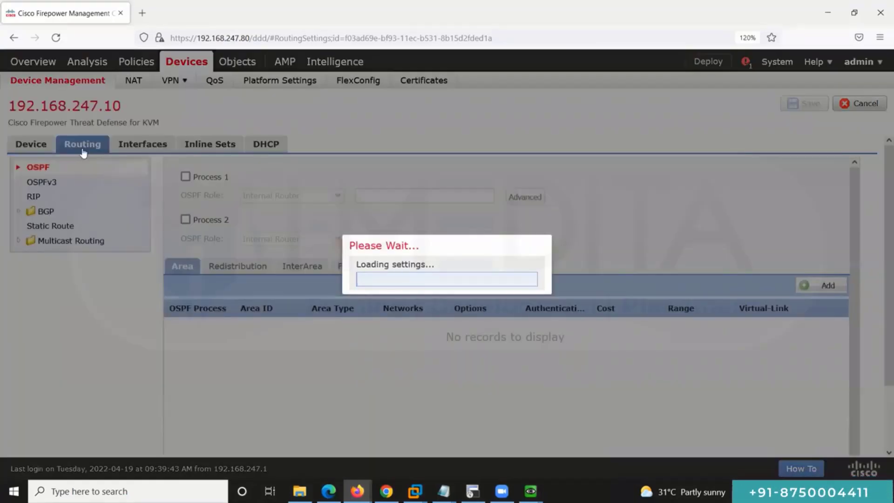
click(72, 226)
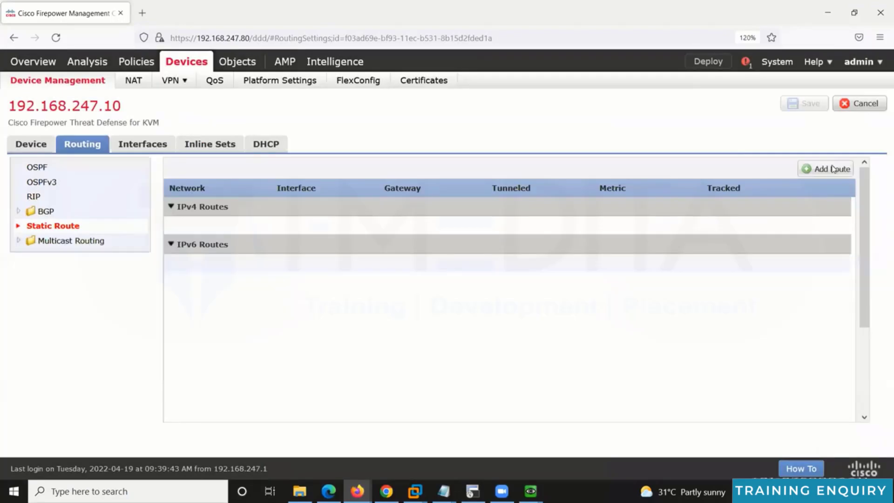
click(832, 168)
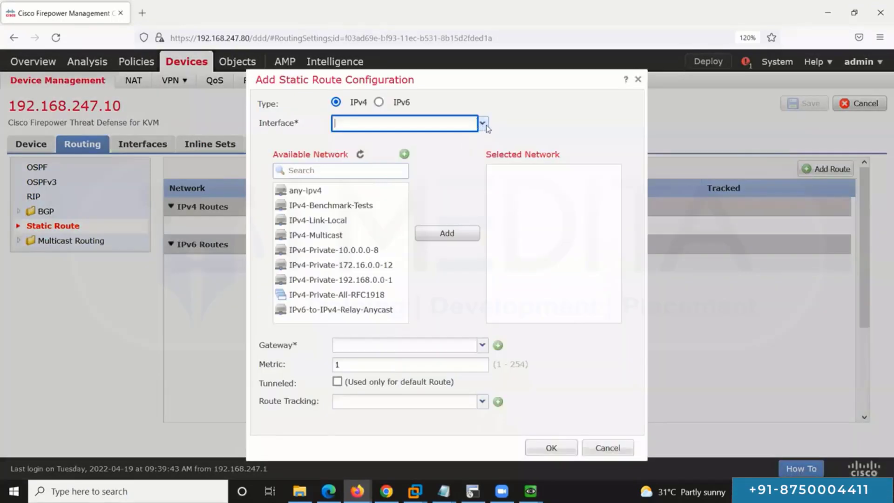
click(442, 172)
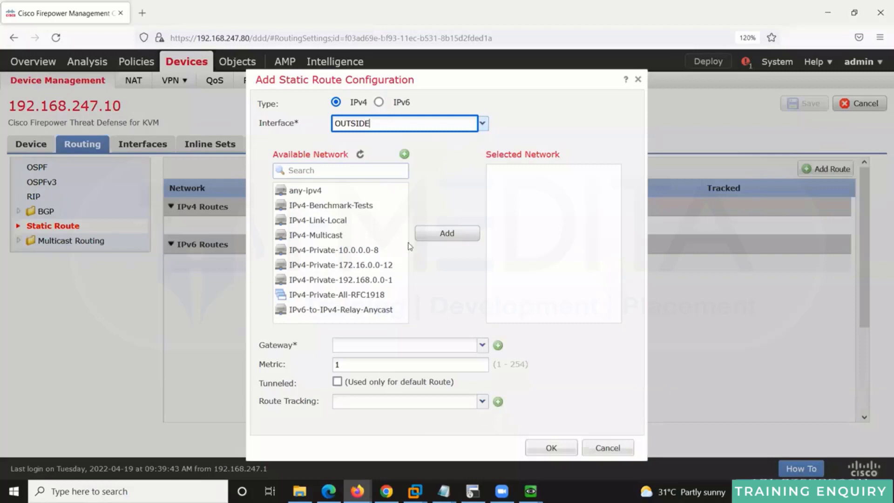
click(305, 190)
click(447, 233)
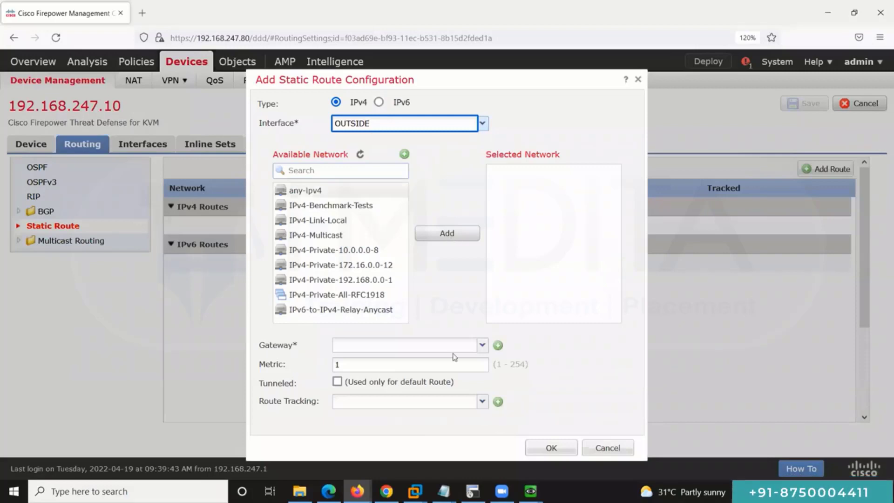
Step: Set the route gateway to 101.1.1.1, confirm the route, and save the routing changes
click(459, 346)
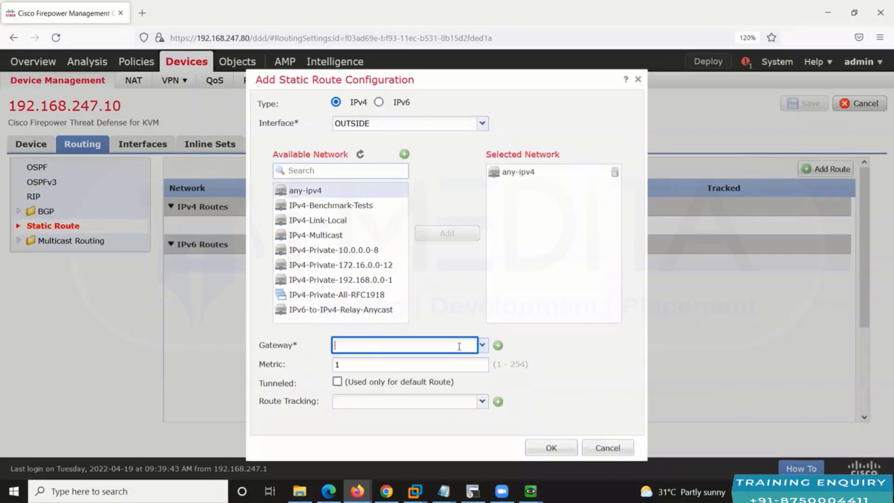
text(101.1.1)
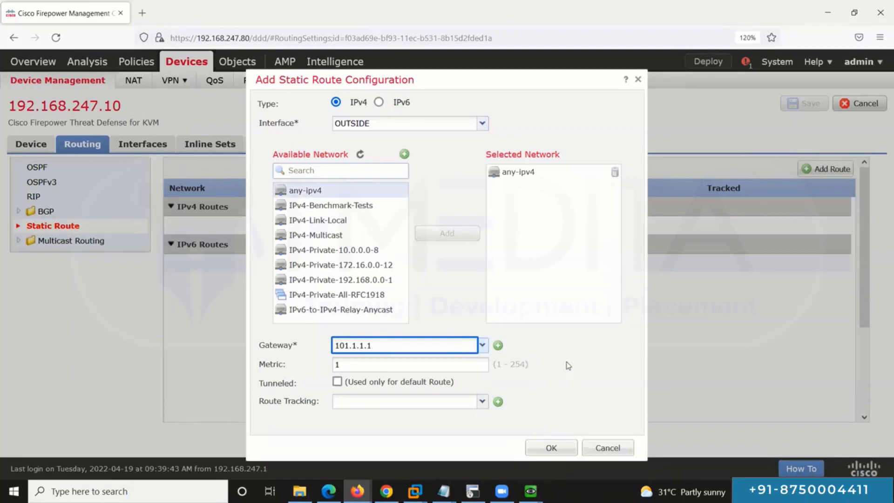
text(.1)
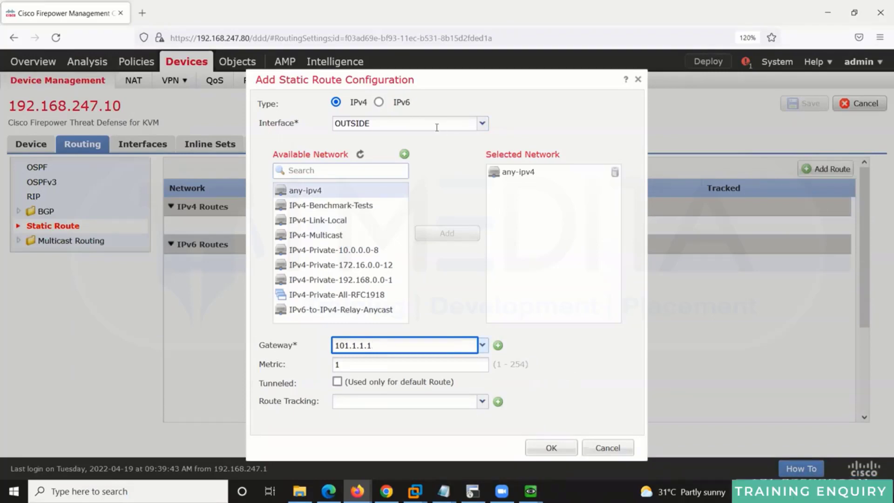
click(436, 127)
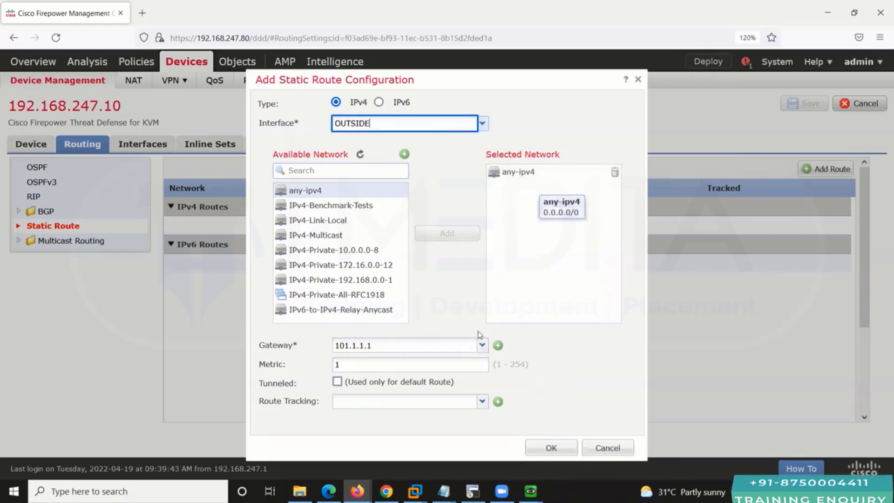
click(559, 446)
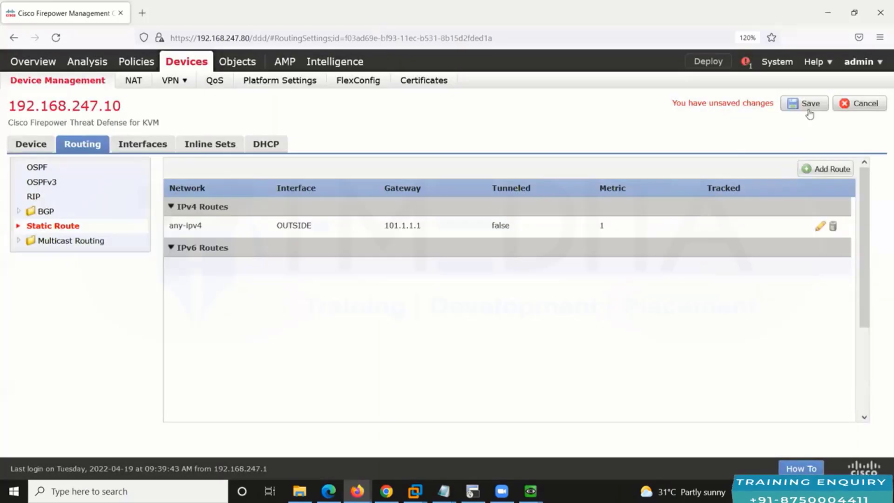
click(809, 112)
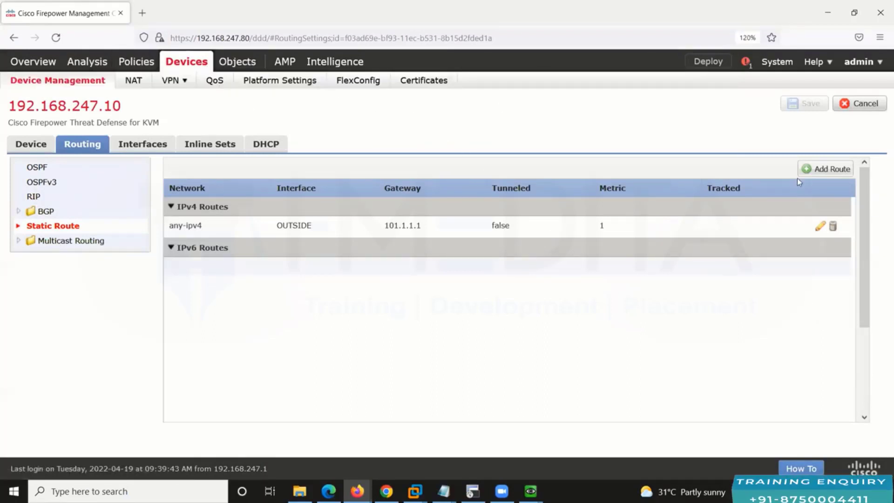
click(706, 63)
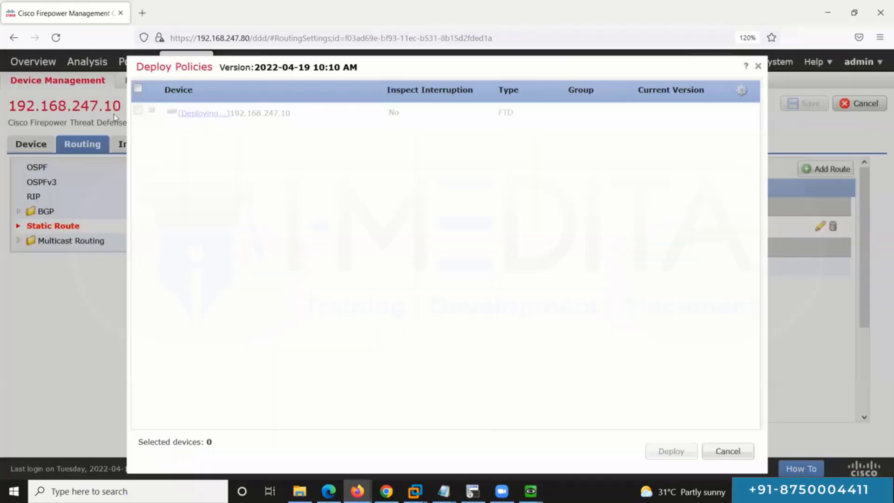
click(718, 452)
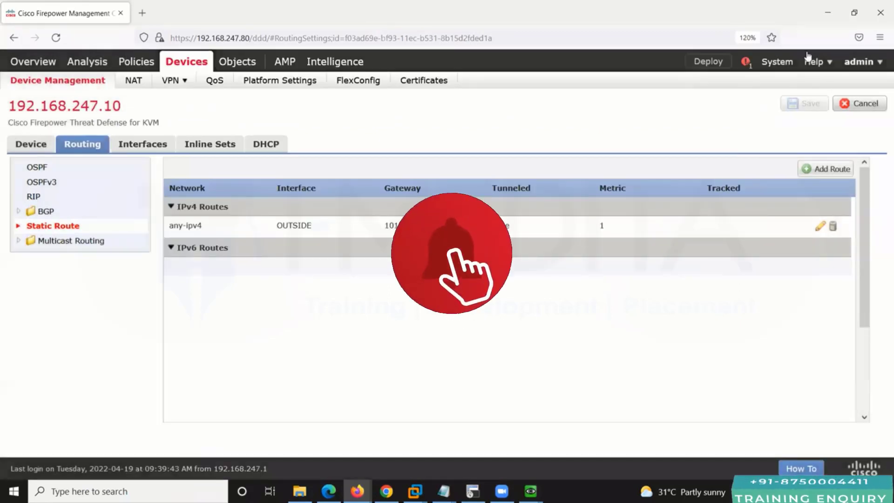
click(831, 17)
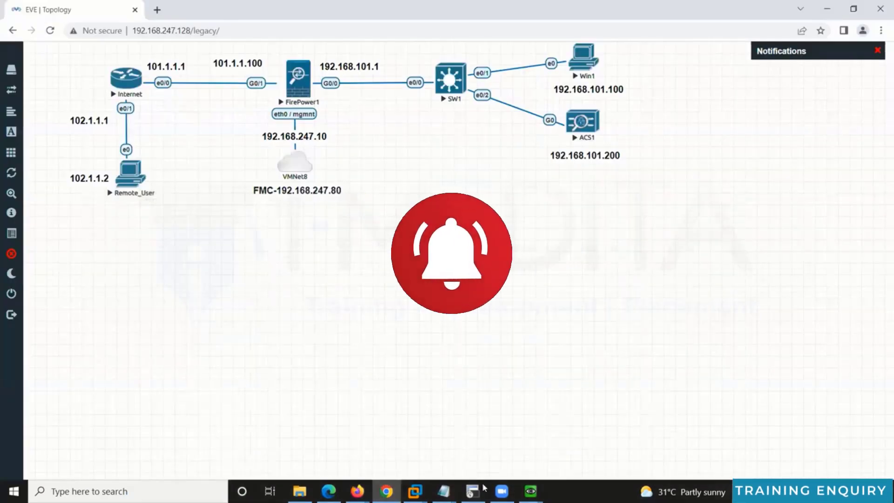
click(339, 449)
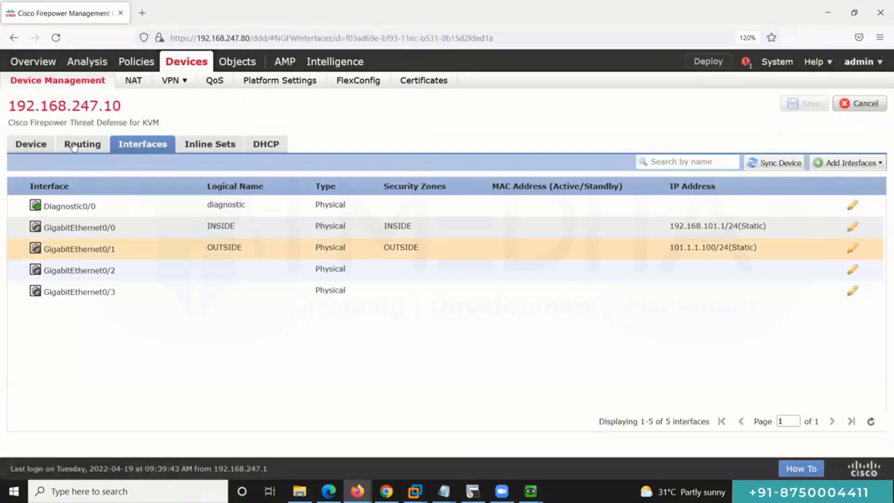
click(73, 146)
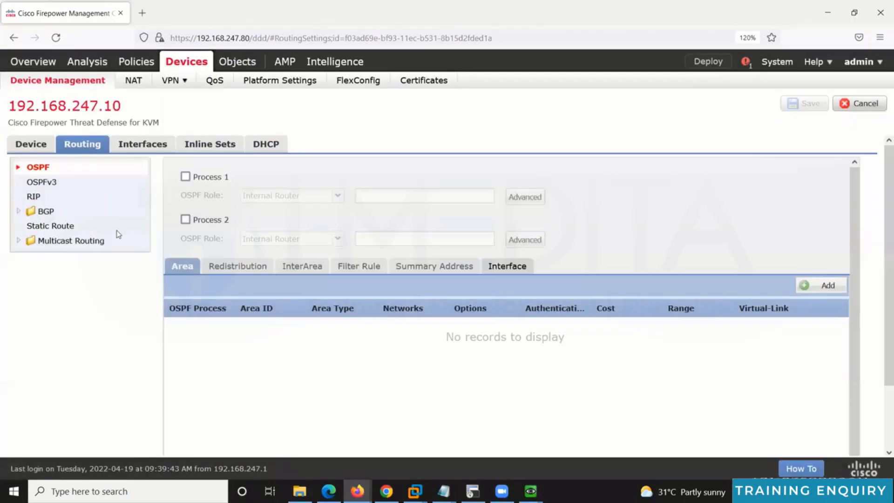
click(117, 228)
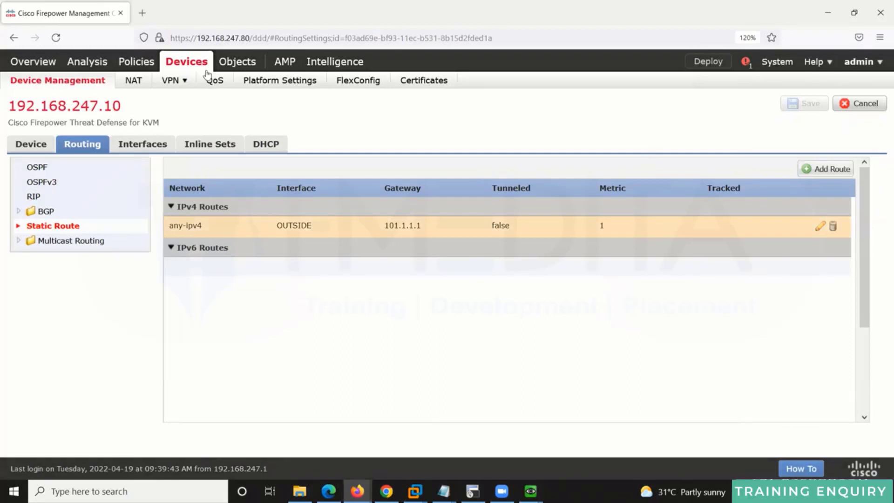
click(170, 82)
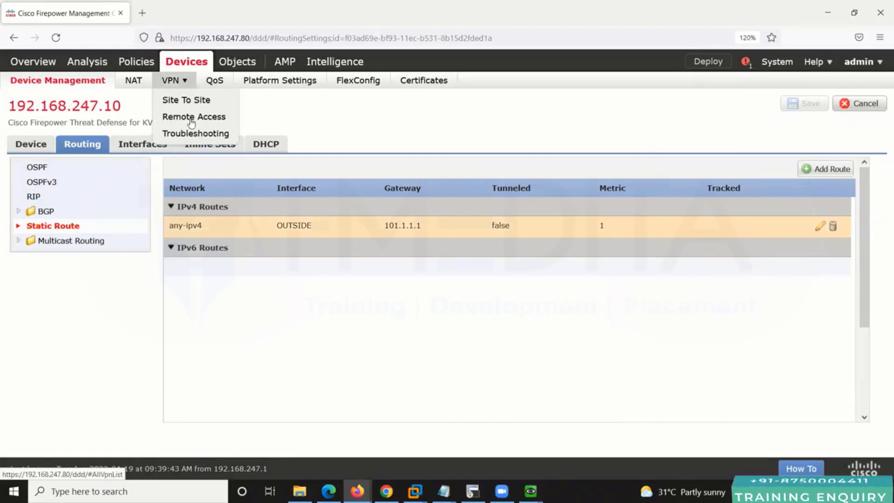
Step: Create the SSL-only remote access policy SSL-VPN for device 192.168.247.10 and advance to Connection Profile
click(232, 118)
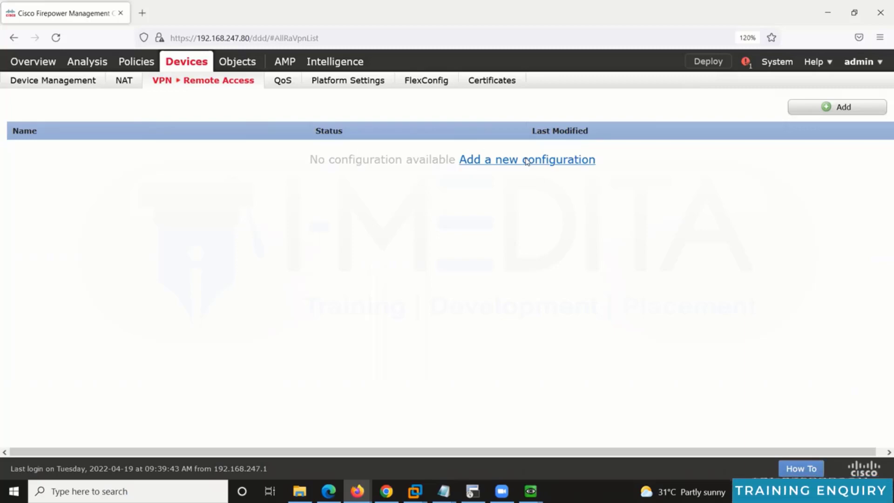
click(526, 160)
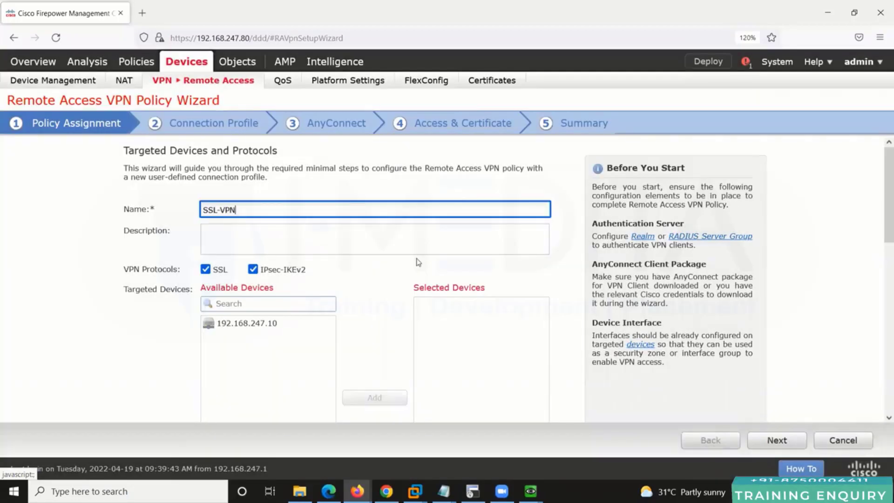
click(253, 269)
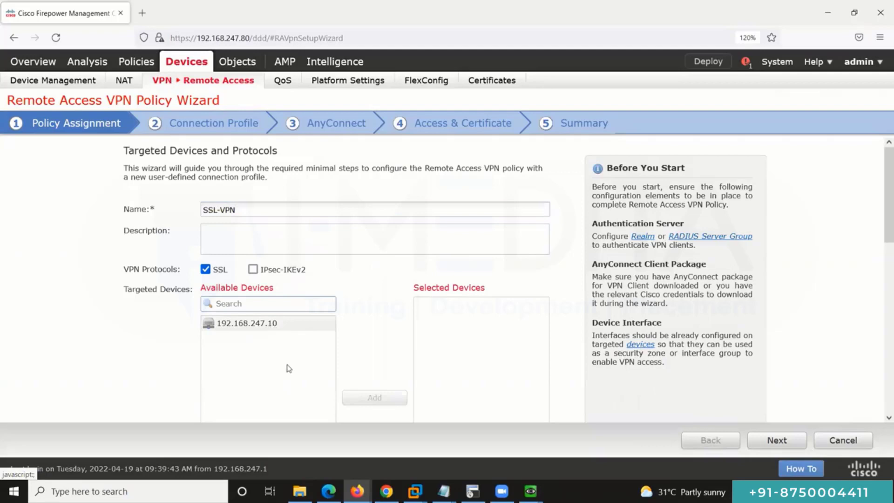
click(268, 323)
click(389, 401)
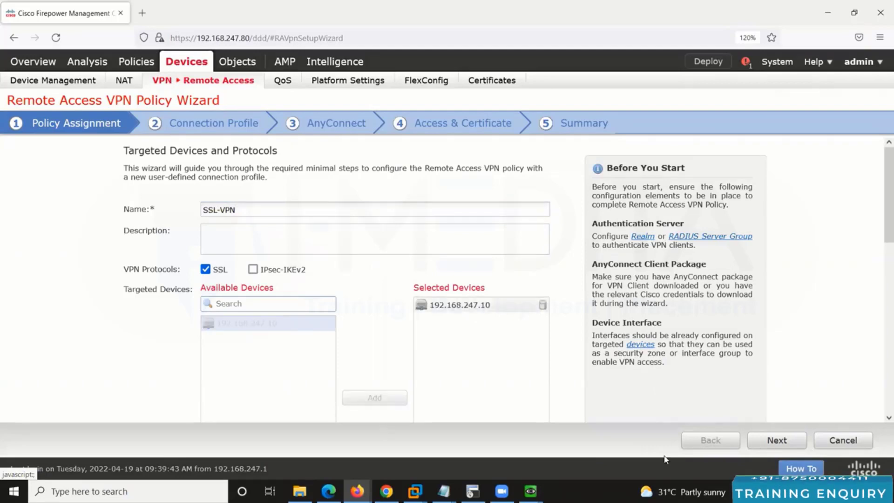
click(770, 442)
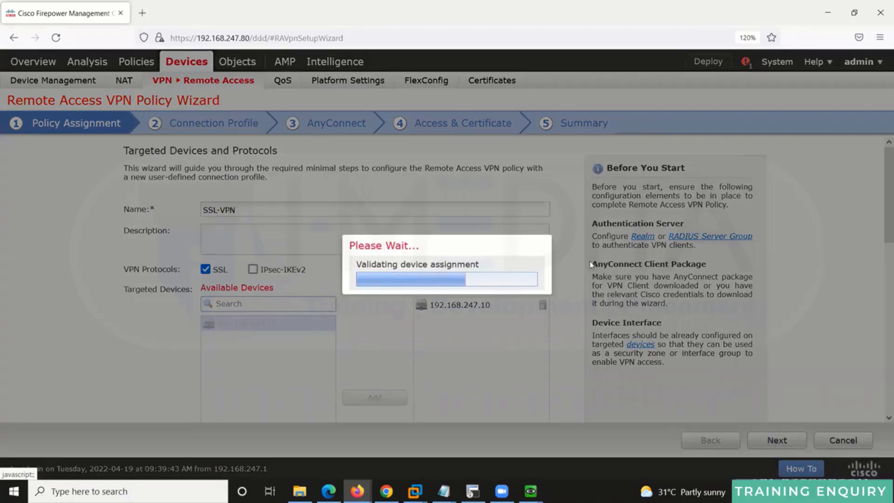
scroll(377, 272, down, 3)
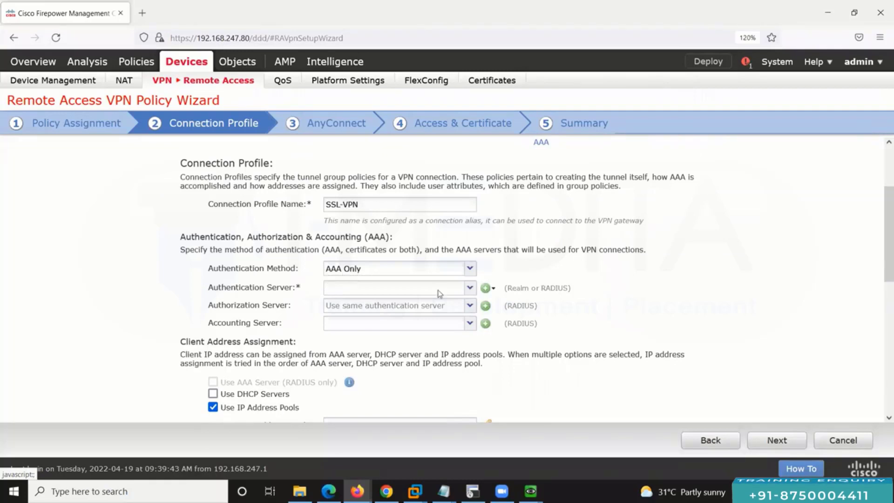
Step: Start a new RADIUS server group for authentication, checking the ACS address in the topology
click(513, 311)
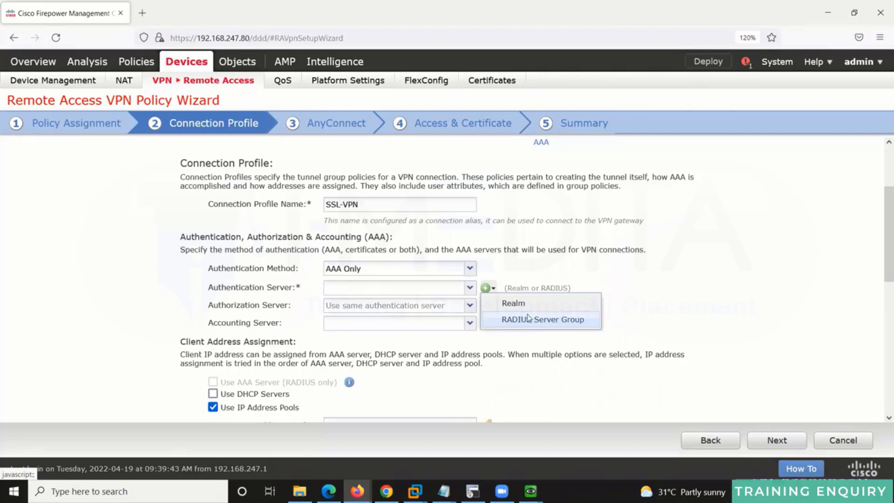
click(534, 320)
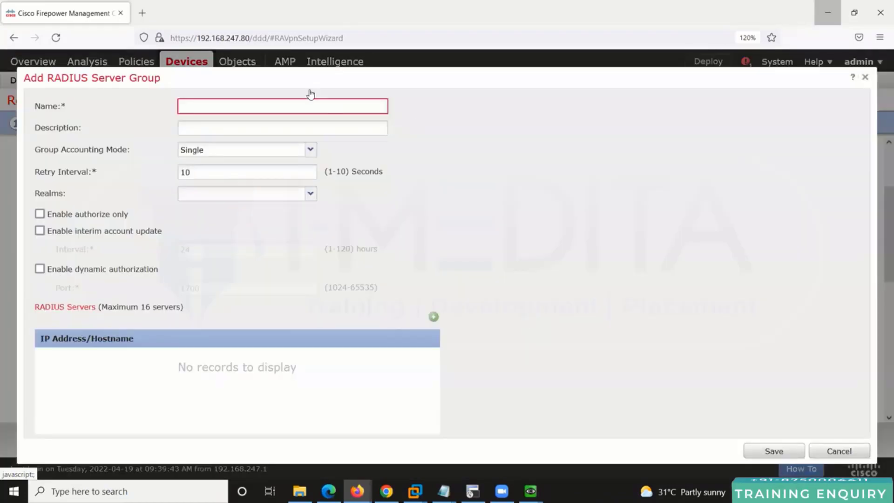
key(alt+Tab)
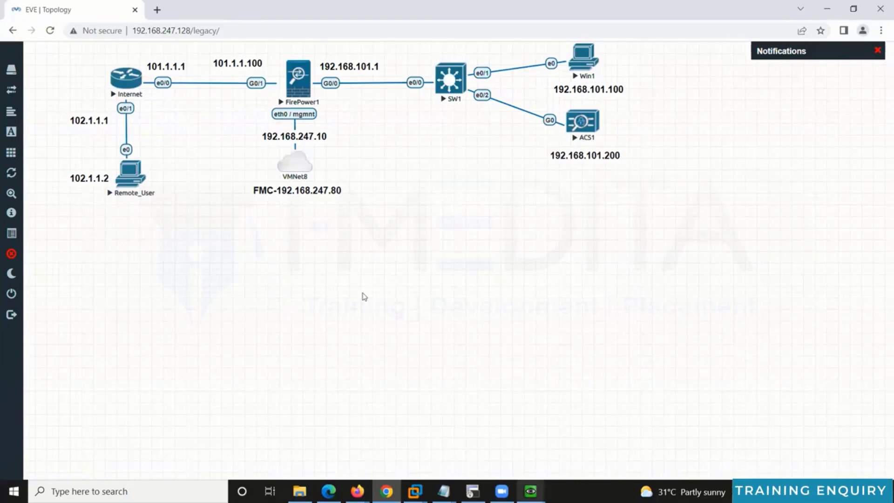
click(358, 491)
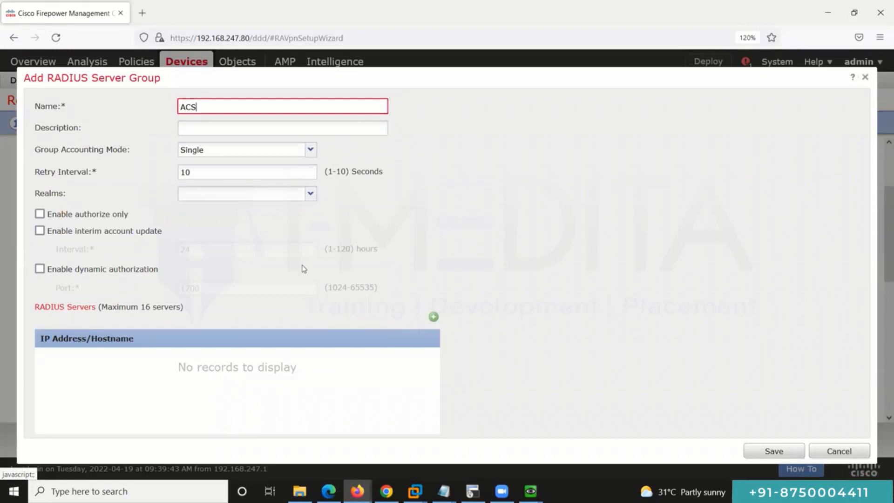
Step: Add RADIUS server 192.168.101.200 with its shared secret key and save the ACS group
click(433, 319)
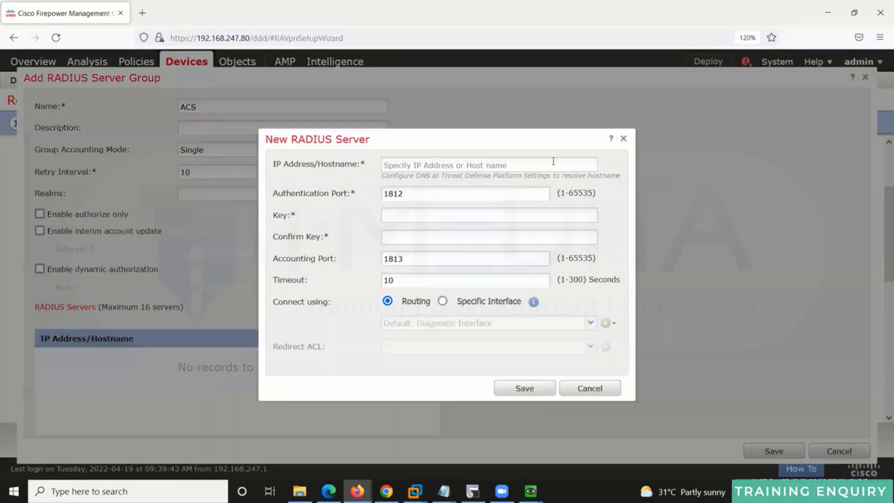
click(555, 160)
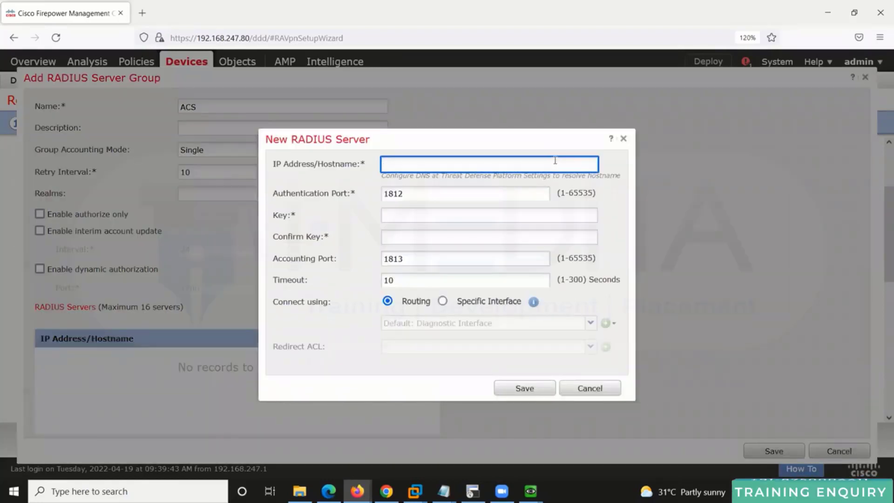
text(192.168.101.200)
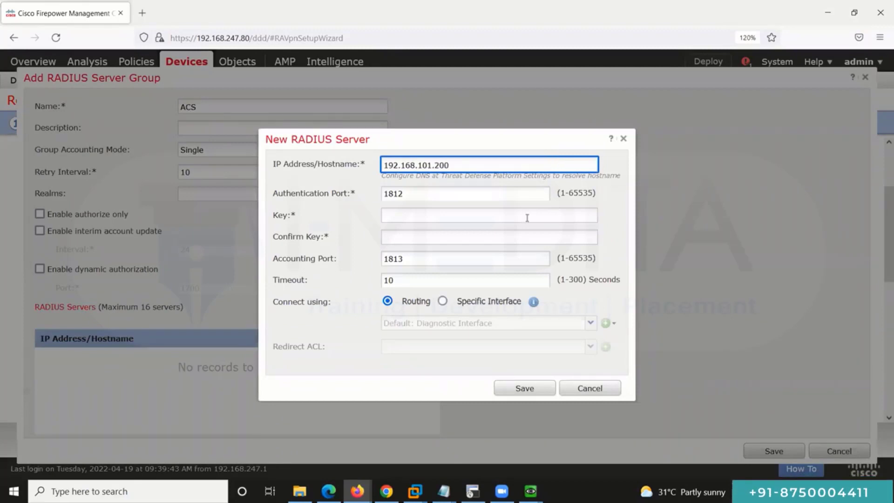
click(473, 217)
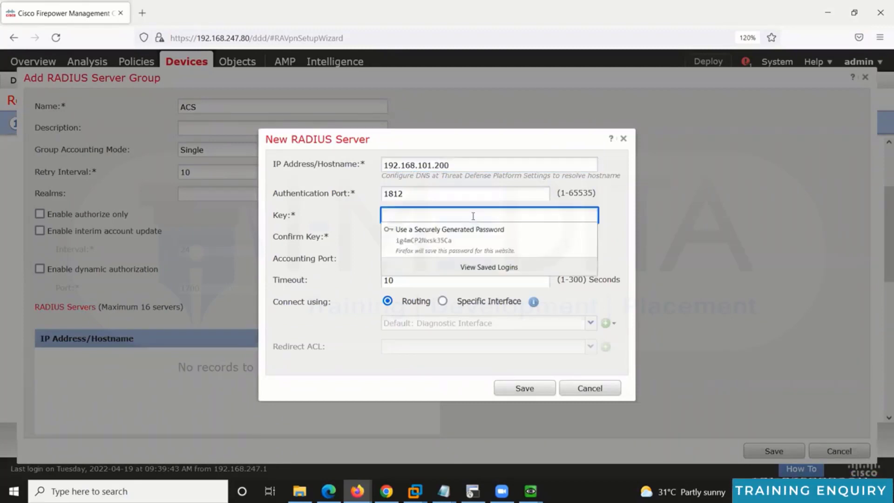
text(*****)
key(Tab)
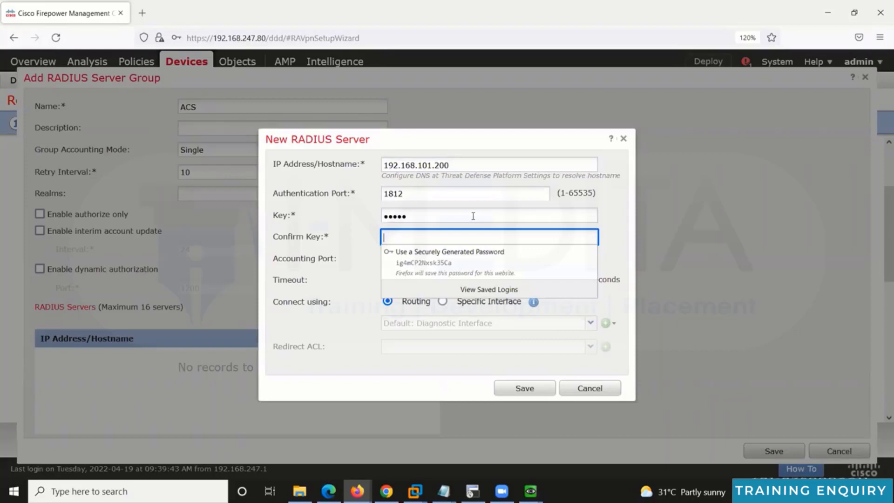
text(****)
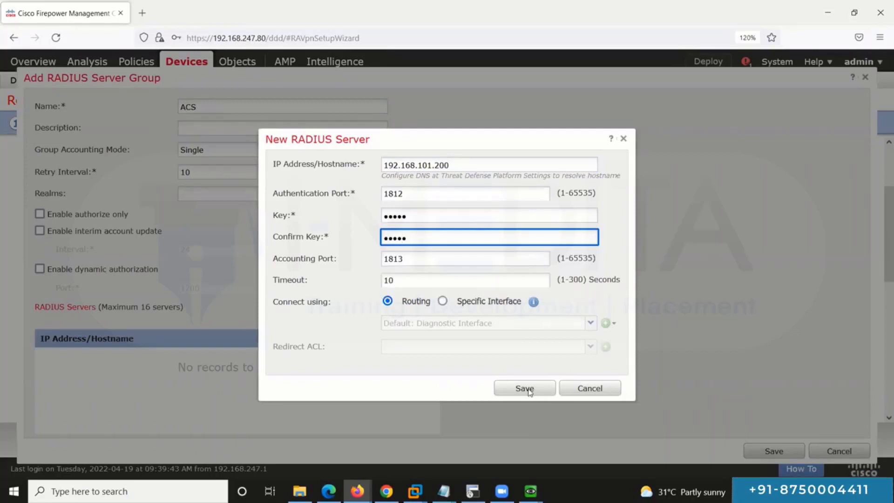
click(526, 389)
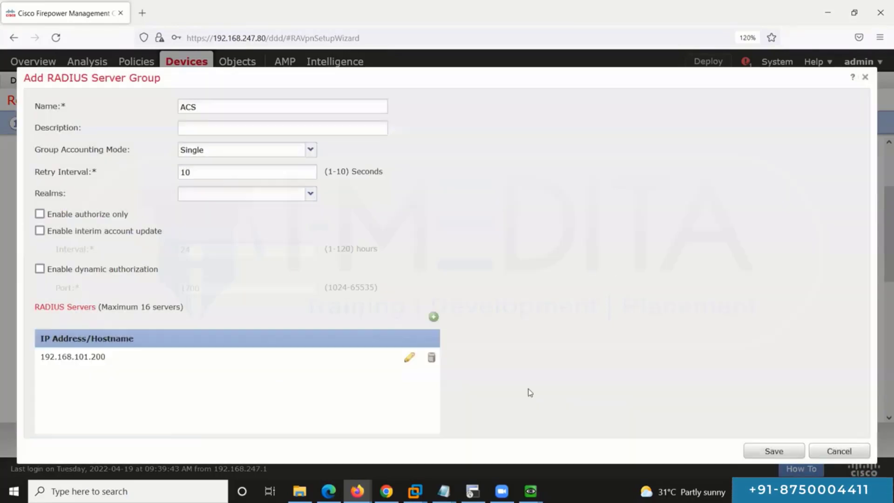
click(760, 452)
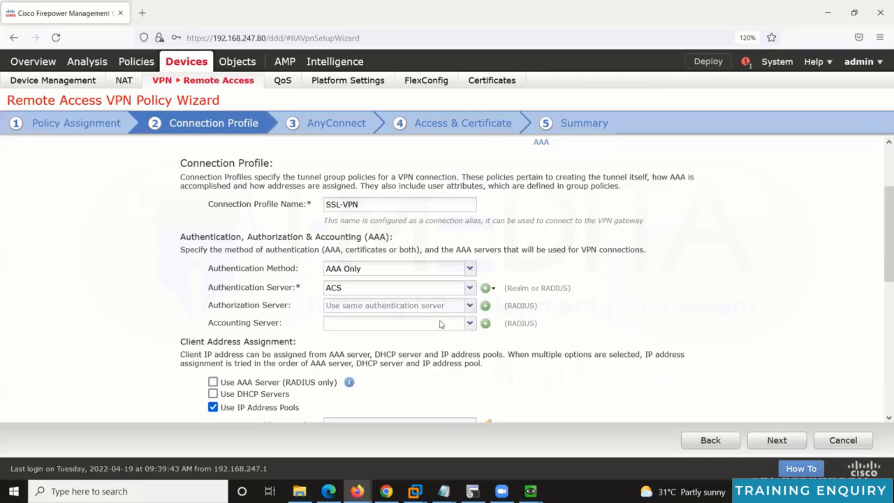
Step: Set both the authorization and accounting servers to ACS, then bring up the IPv4 pool chooser
click(433, 305)
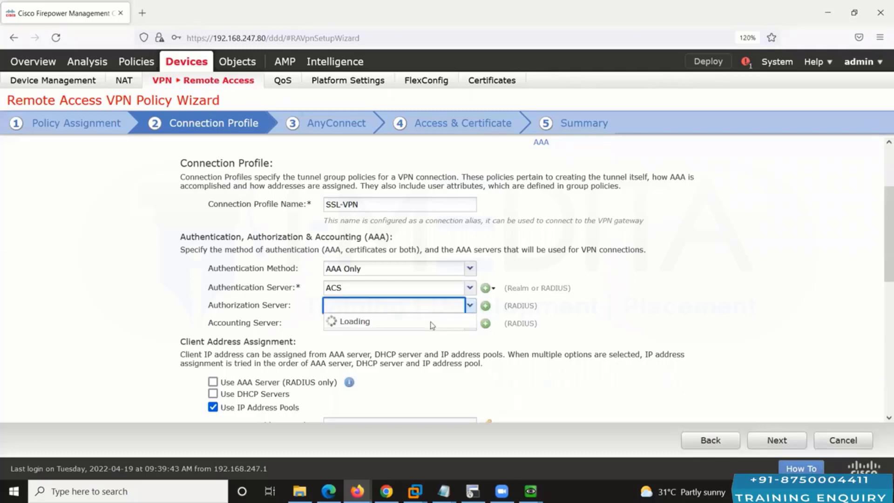
click(473, 325)
click(472, 324)
click(406, 339)
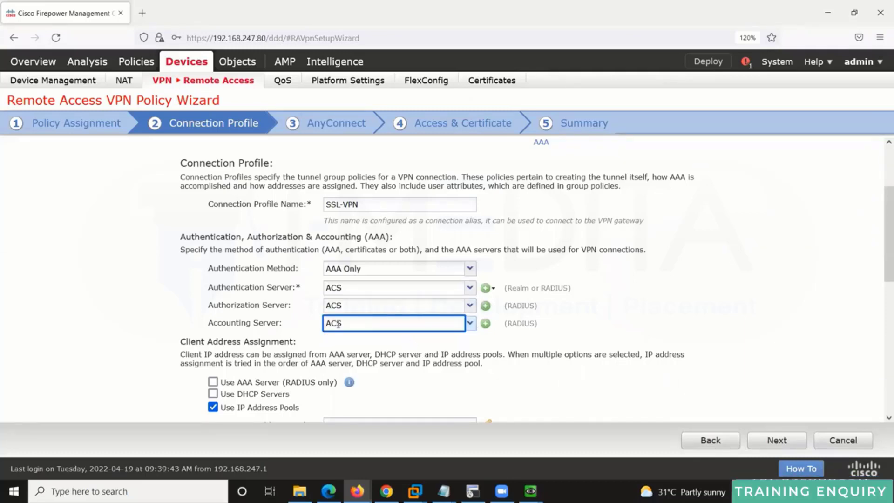
click(876, 210)
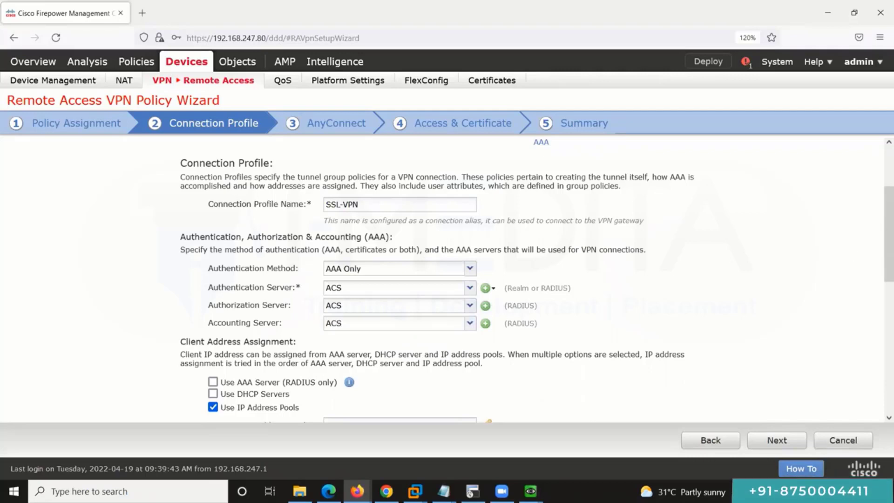
drag(886, 242, 879, 242)
scroll(881, 260, down, 3)
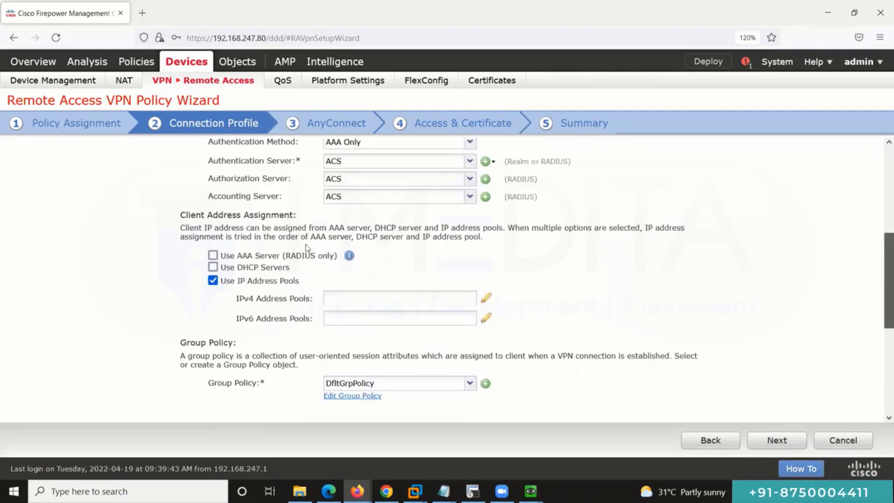
scroll(306, 248, down, 1)
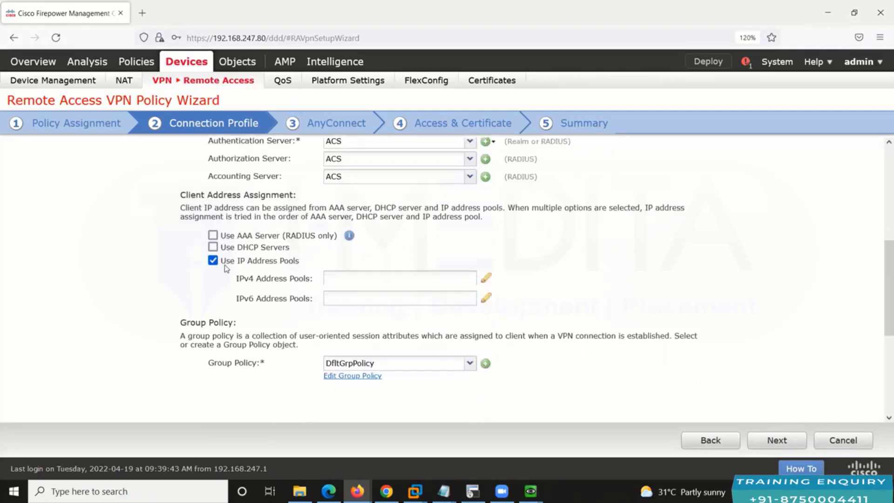
click(486, 280)
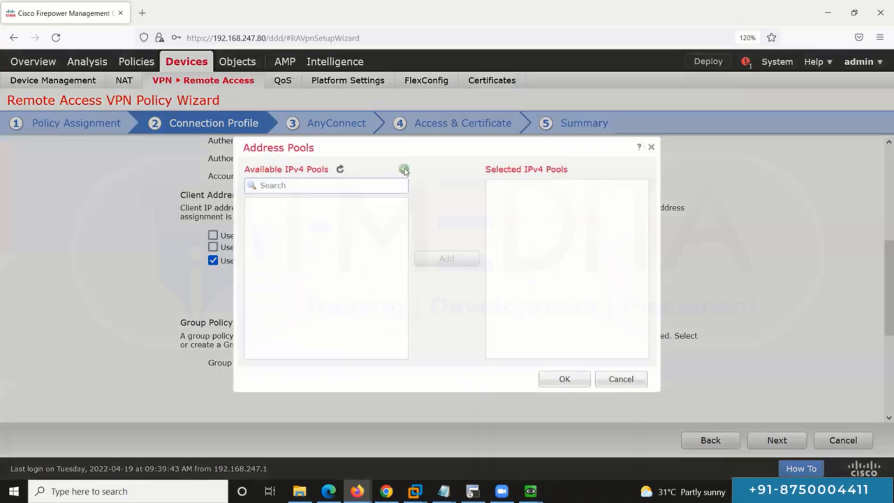
Step: Create address pool SSL-VPN-IP-POOL with range 192.168.100.2–192.168.100.254 and mask 255.255.255.0
click(403, 169)
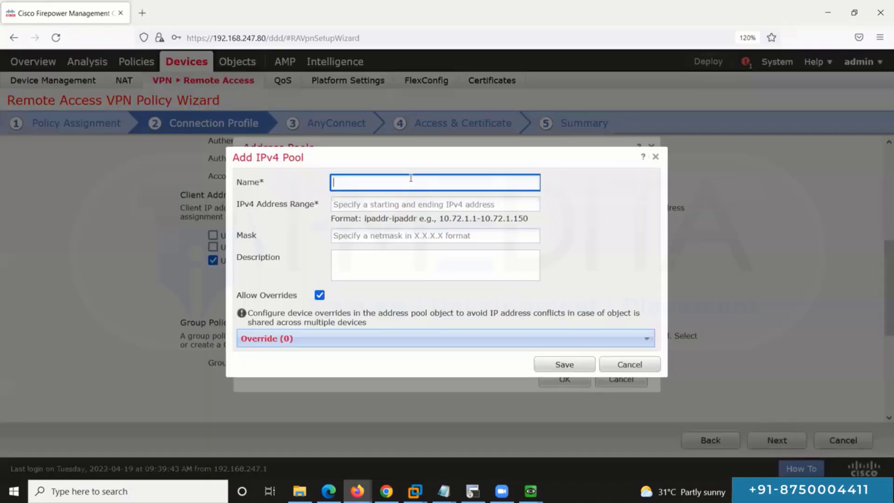
text(SSL-)
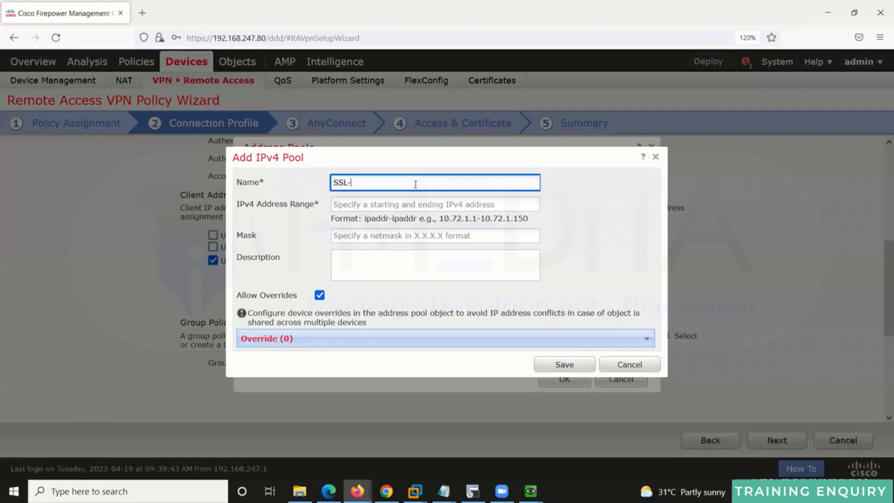
text(VPN-IP-POOL)
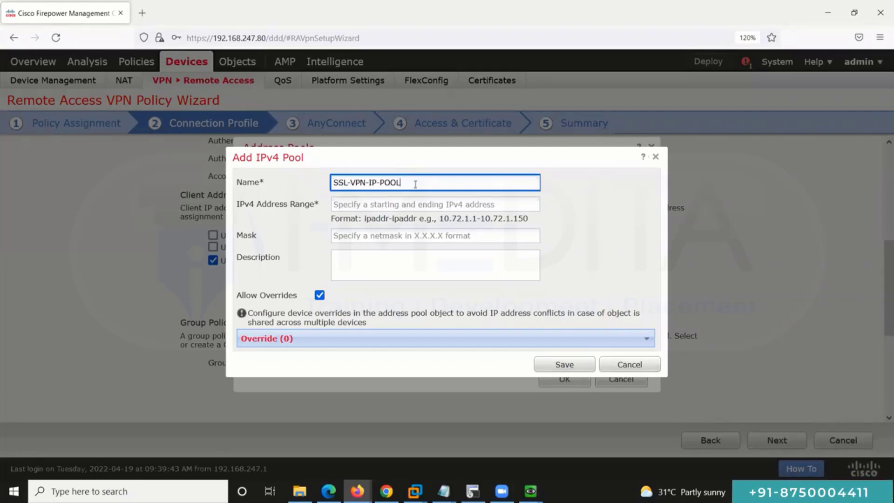
key(Tab)
text(19)
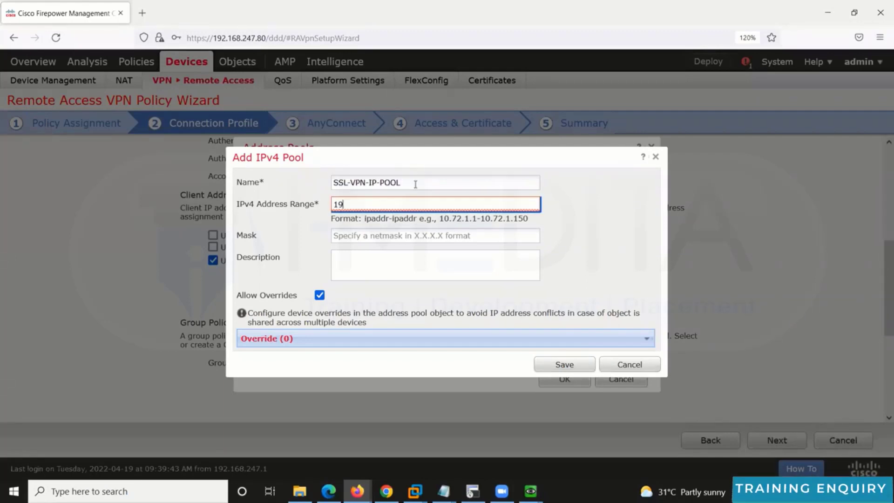
text(2.168.100.2-19)
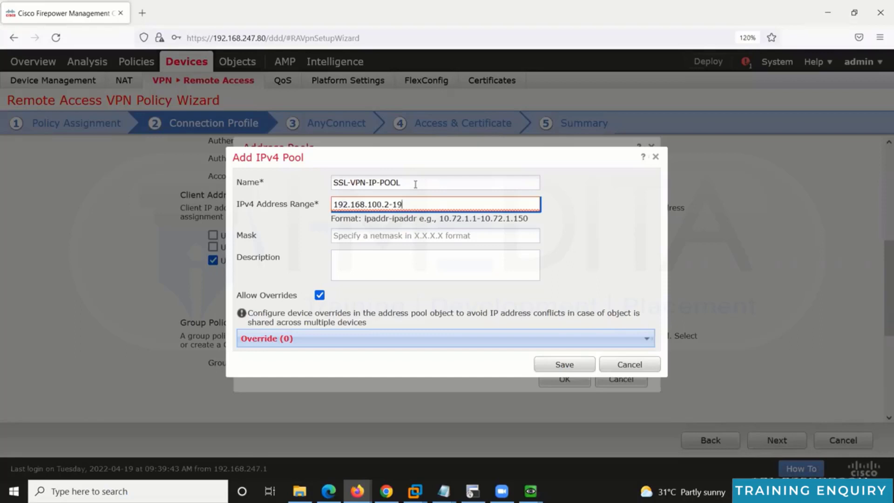
text(2.168.100.24)
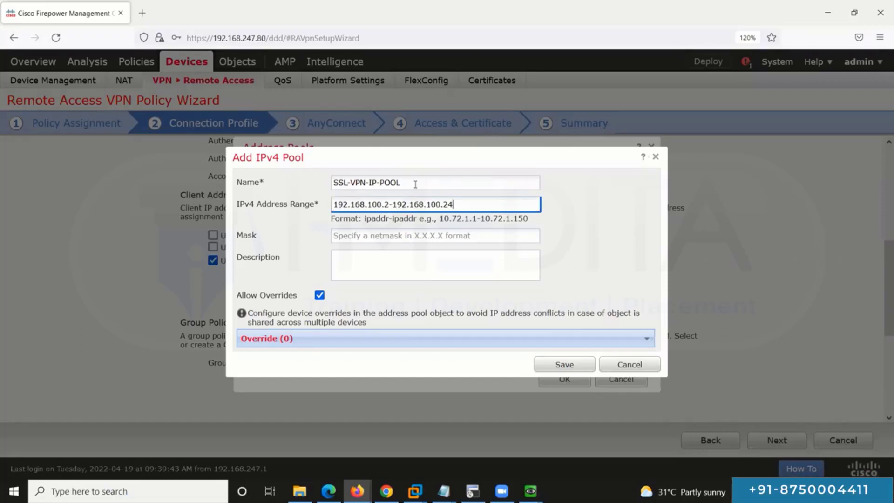
key(BackSpace)
text(54)
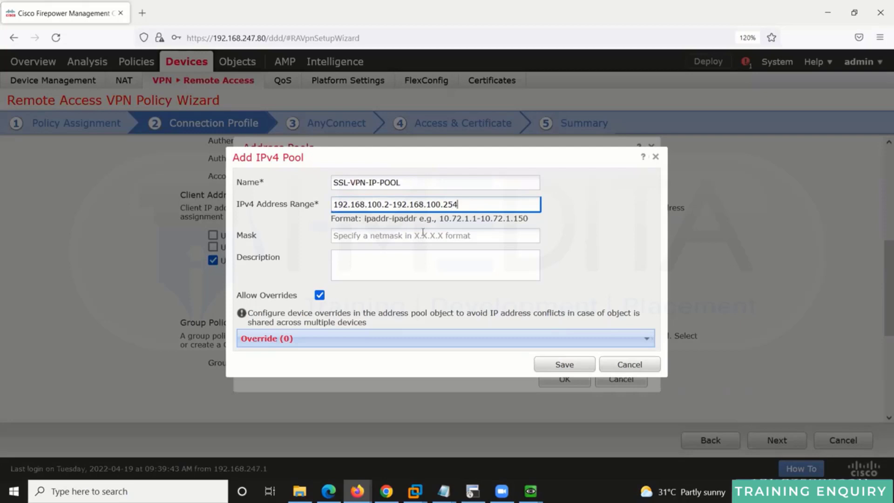
key(Tab)
text(255.255.255.0)
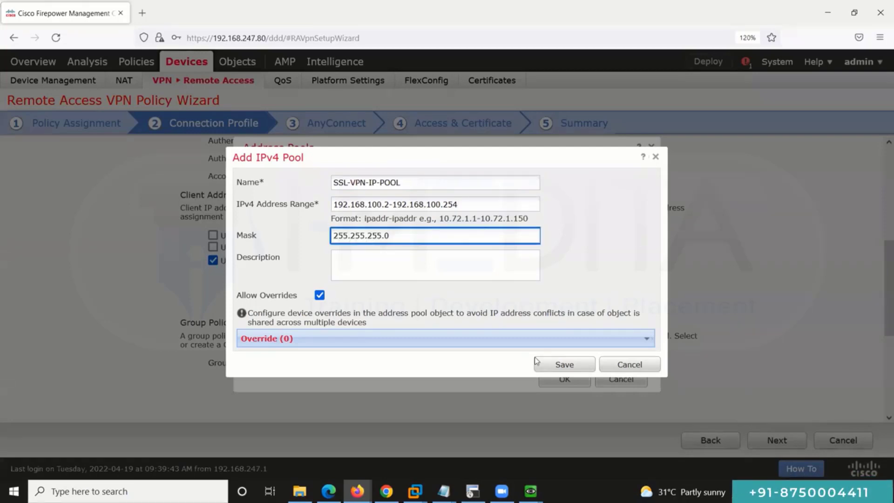
click(563, 365)
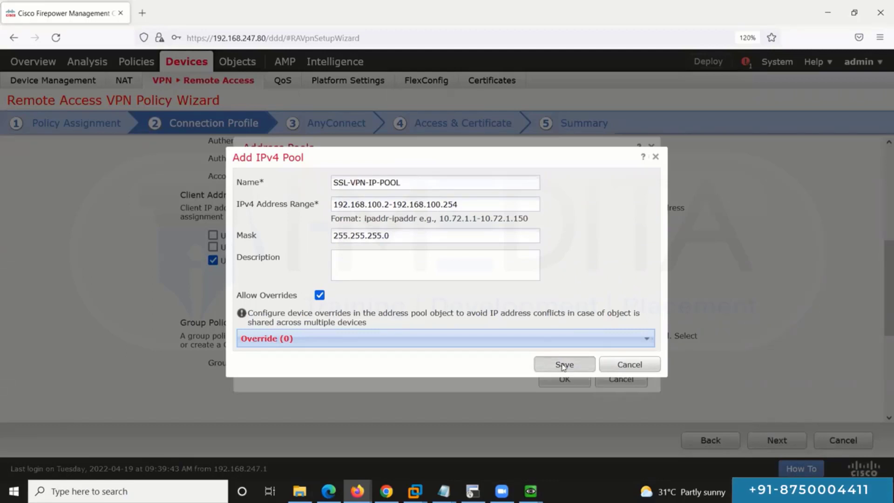
click(563, 365)
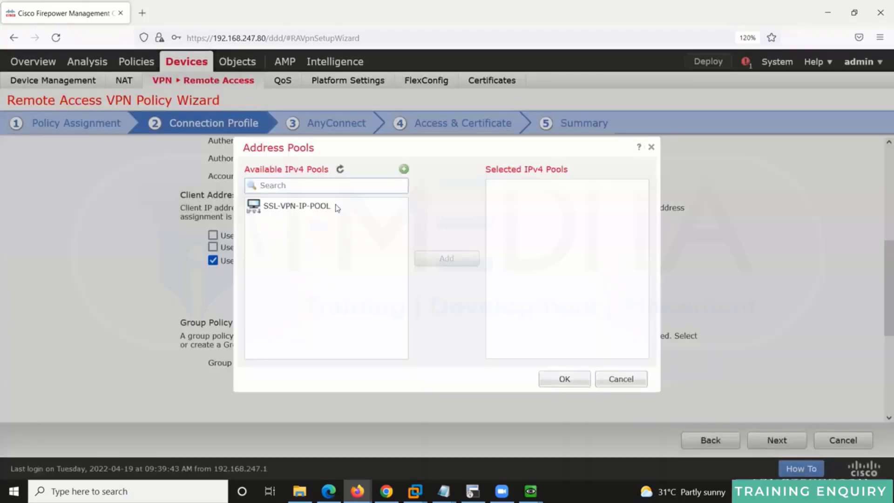
Step: Assign SSL-VPN-IP-POOL as the connection profile's selected IPv4 pool
click(297, 206)
click(447, 258)
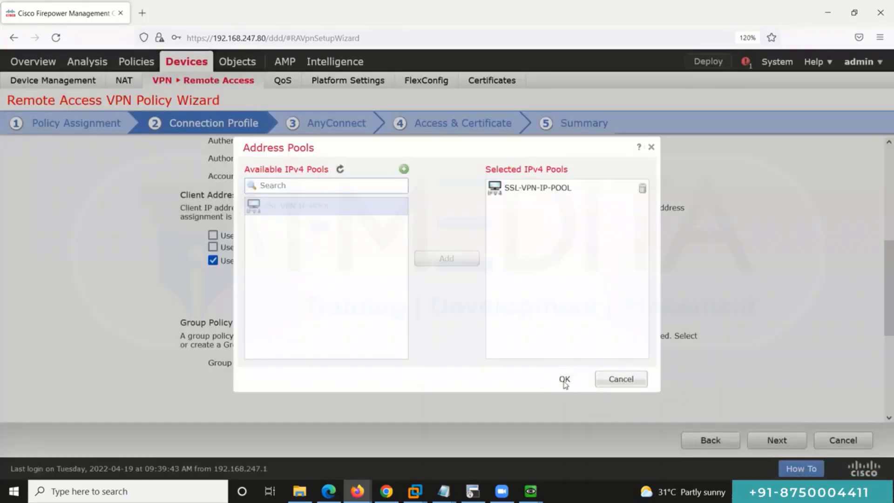
click(564, 380)
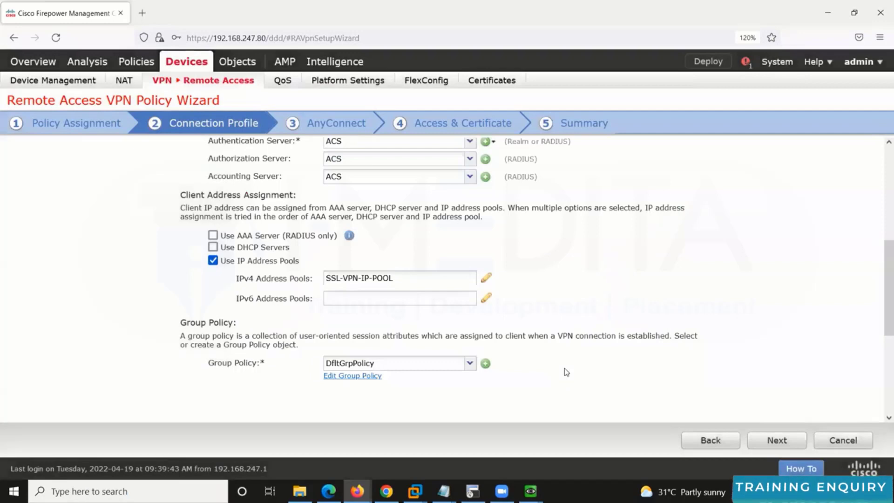
scroll(425, 262, up, 5)
scroll(382, 345, down, 1)
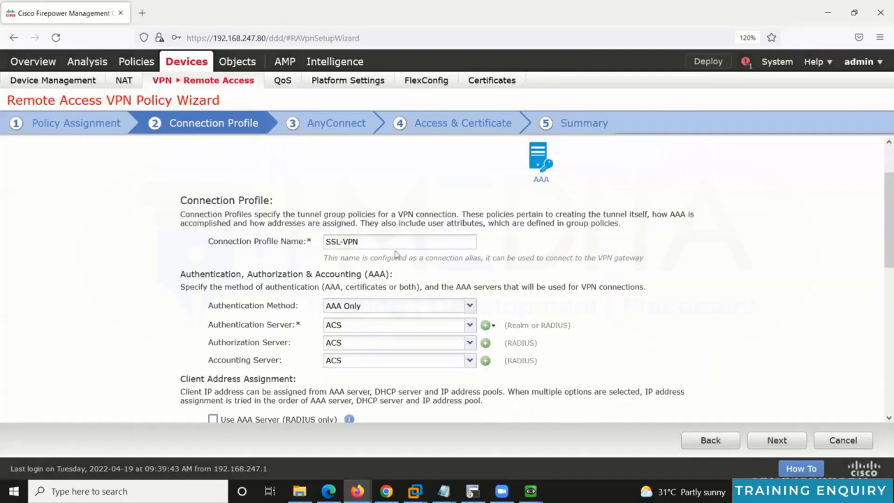
scroll(396, 254, down, 1)
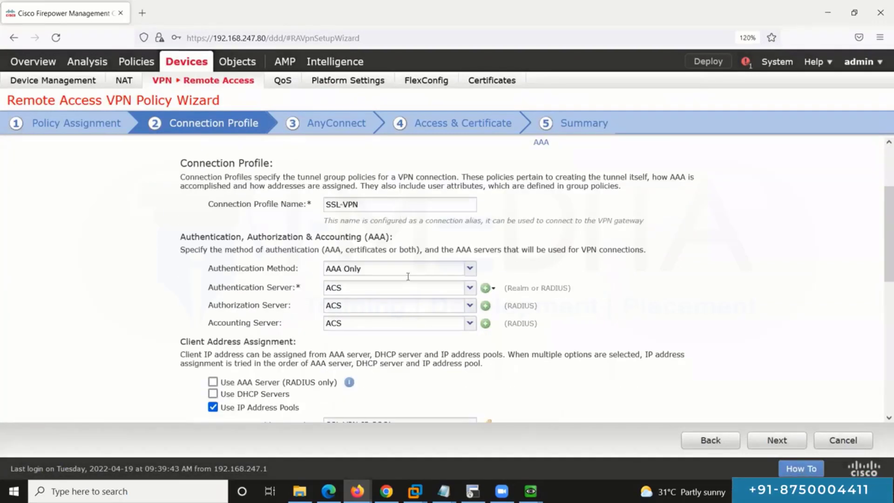
scroll(409, 311, down, 4)
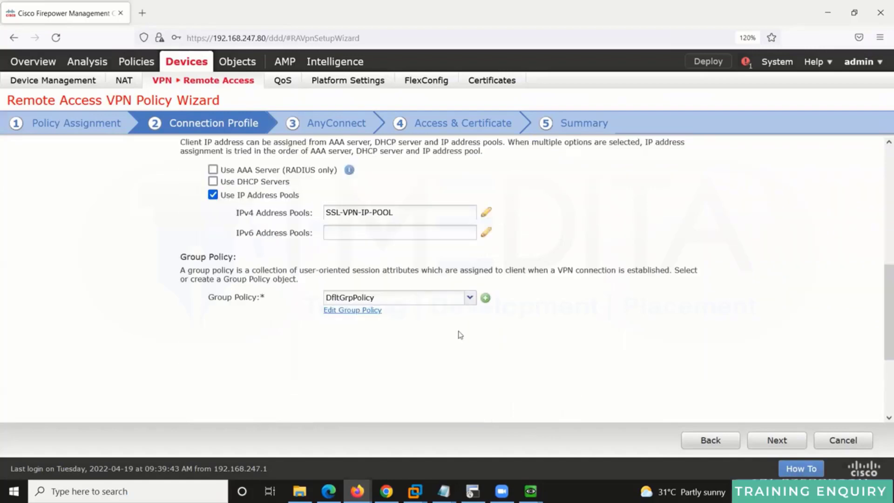
scroll(714, 445, down, 1)
Step: On the AnyConnect step, add a new client image by browsing to the Cisco AnyConnect 4.6 folder on D:
click(766, 442)
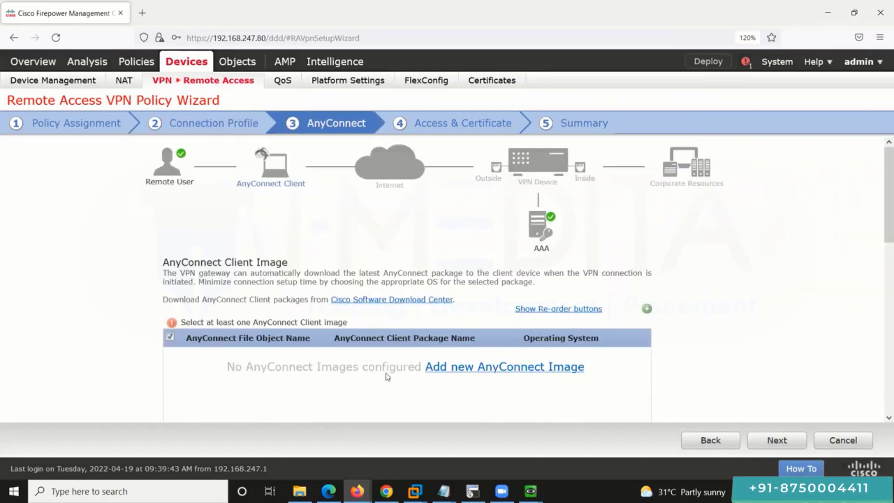
click(492, 370)
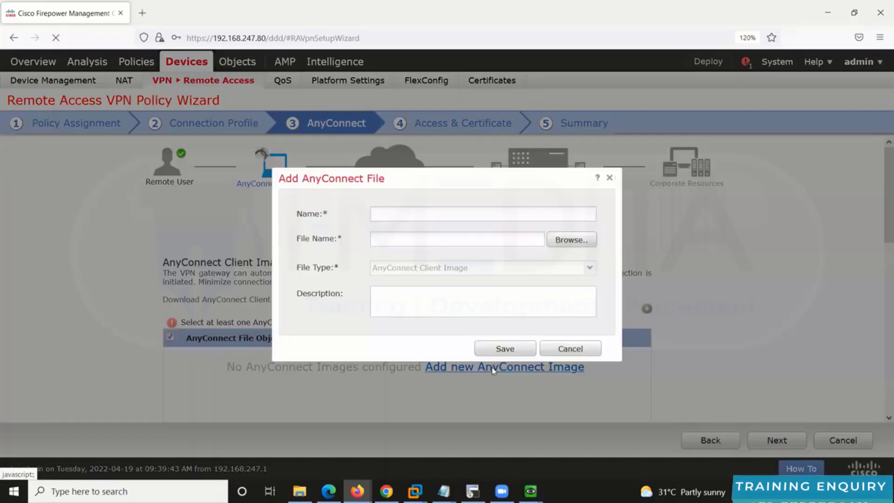
click(570, 240)
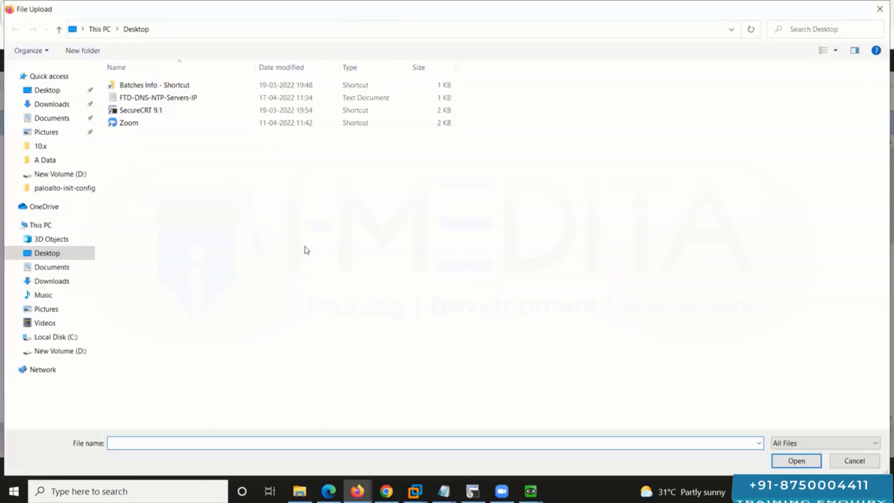
click(77, 350)
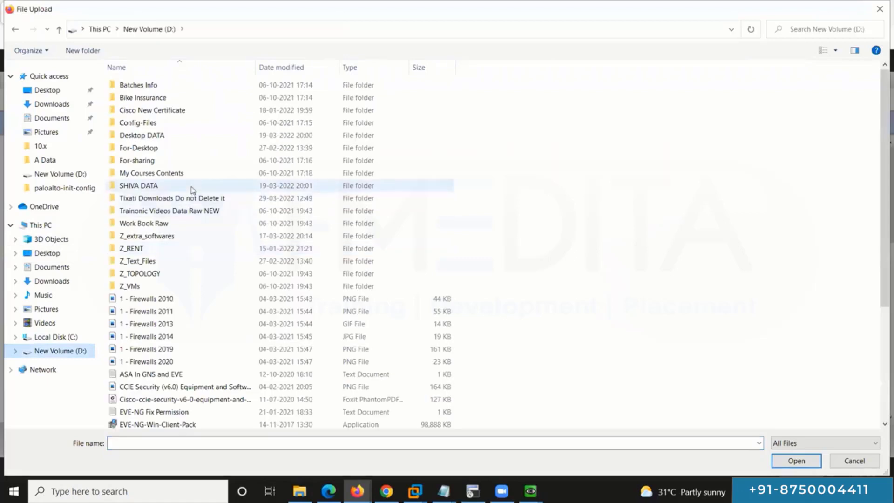
double_click(191, 186)
double_click(208, 134)
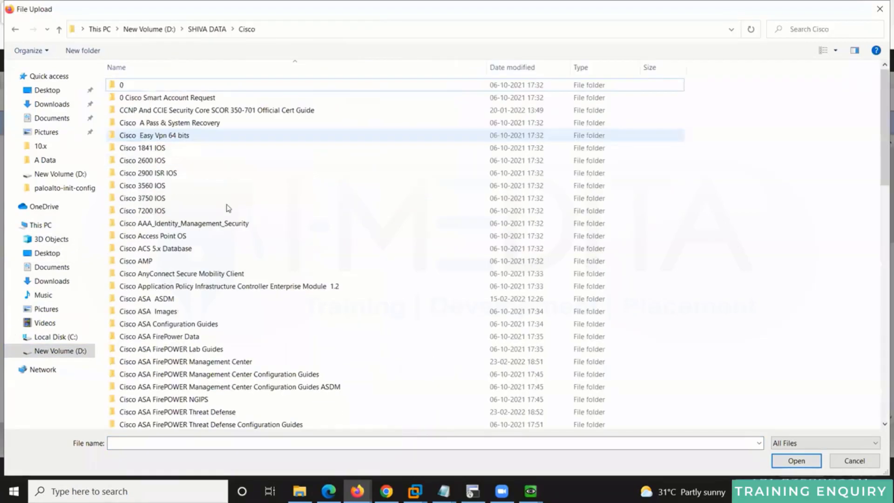
double_click(246, 273)
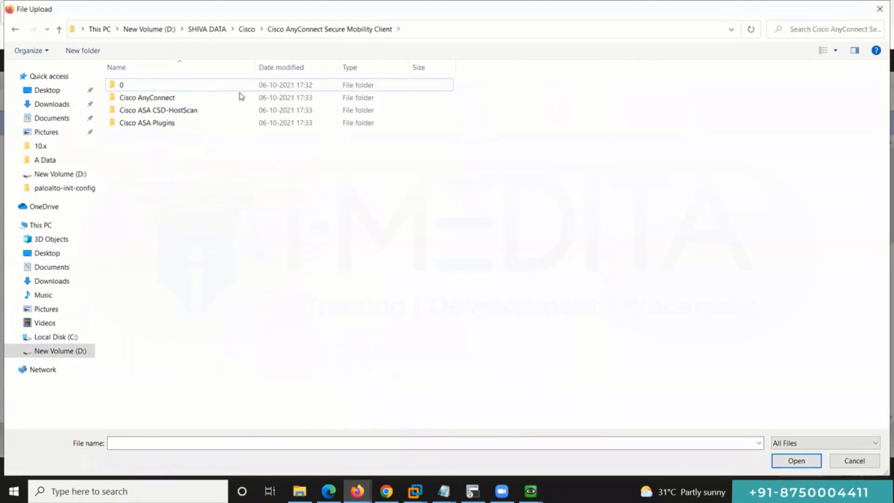
double_click(241, 97)
double_click(238, 96)
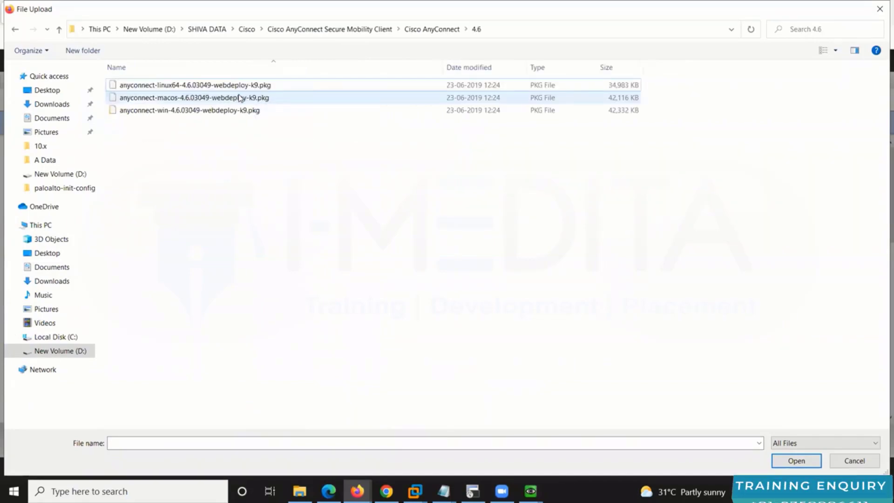
Step: Upload anyconnect-win-4.6.03049-webdeploy-k9.pkg, save the image, and select it for Windows
click(155, 112)
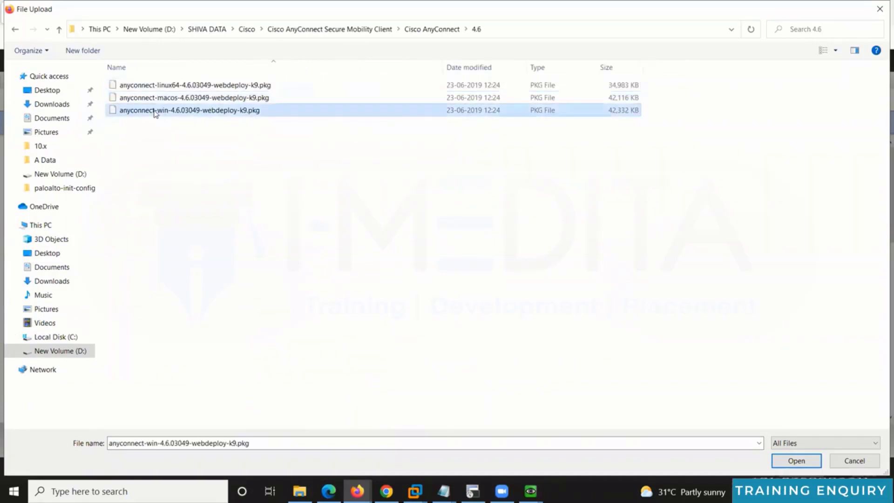
click(796, 460)
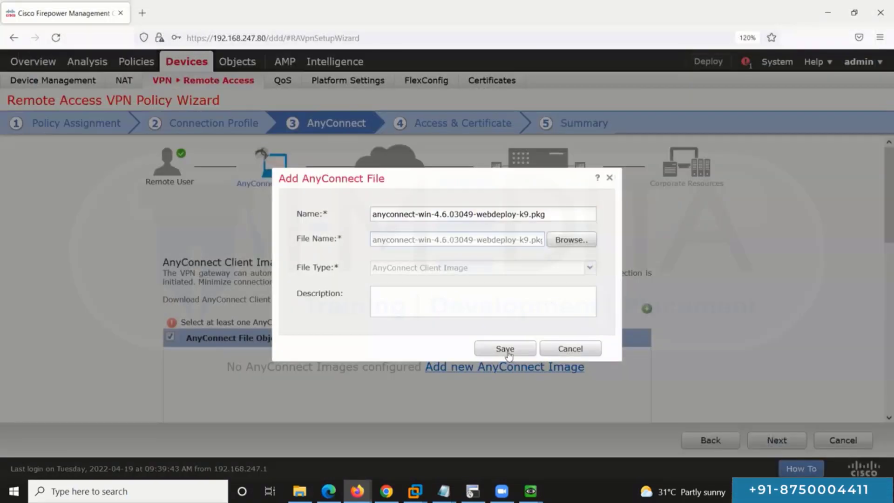
click(506, 350)
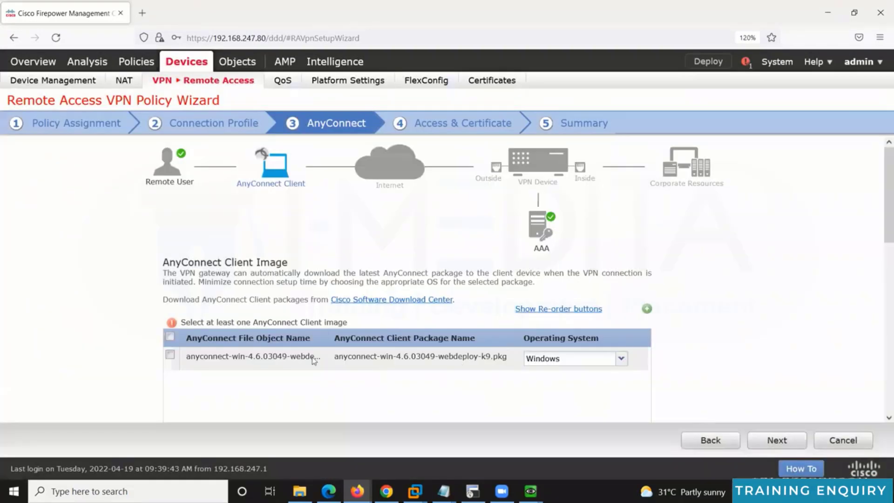
click(169, 336)
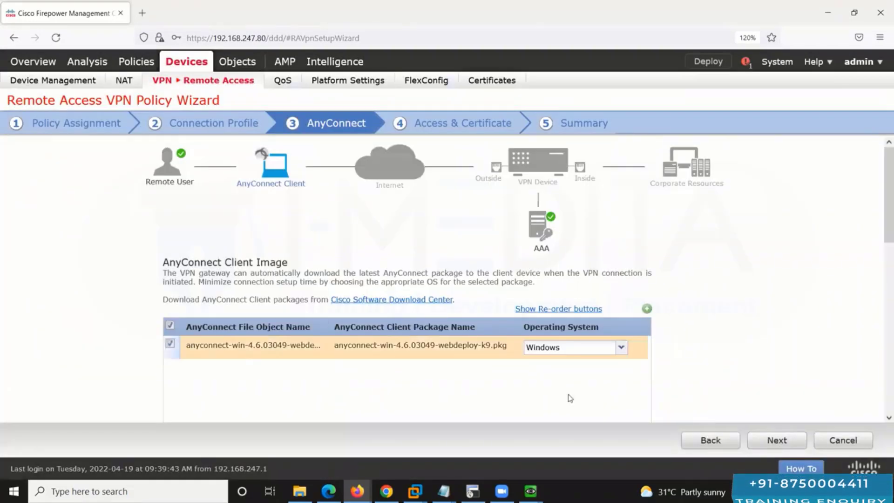
Step: On the Access & Certificate step, choose the OUTSIDE zone for incoming VPN access
click(761, 448)
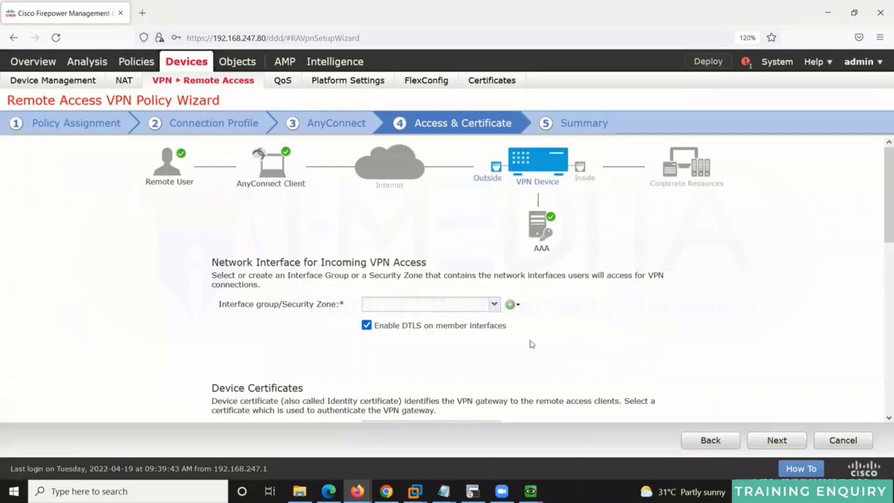
click(493, 304)
click(432, 335)
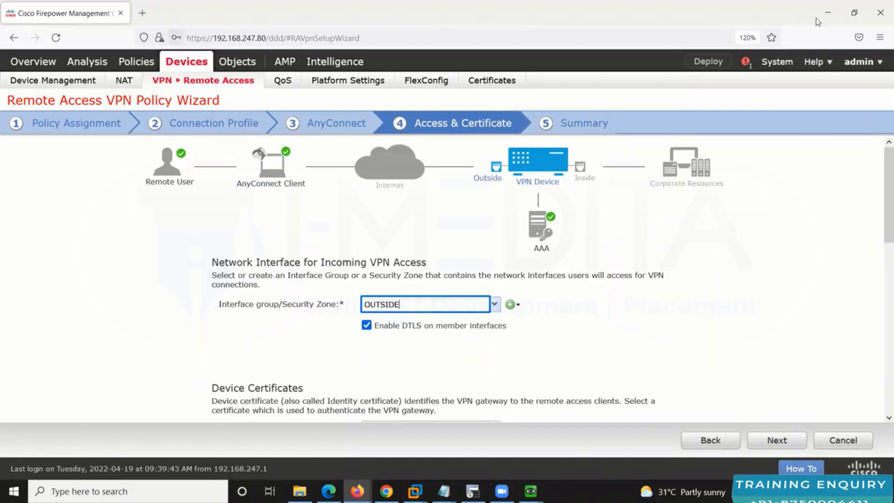
drag(184, 259, 90, 165)
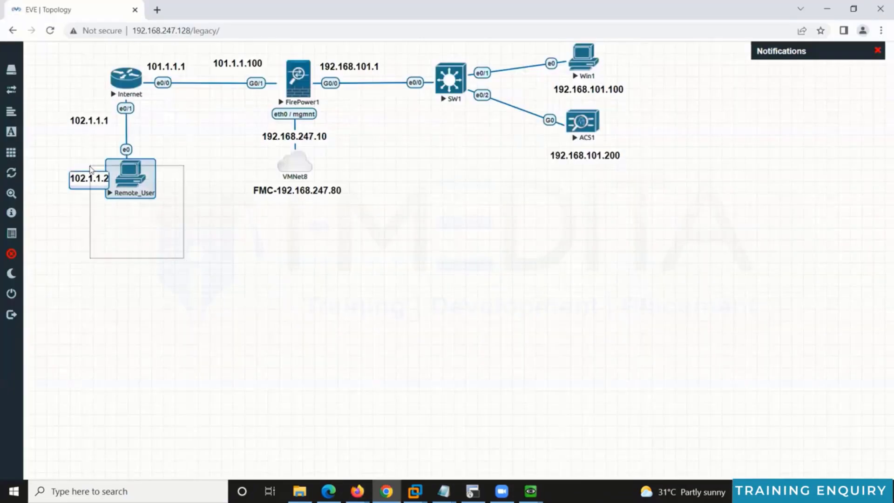
drag(258, 118, 234, 51)
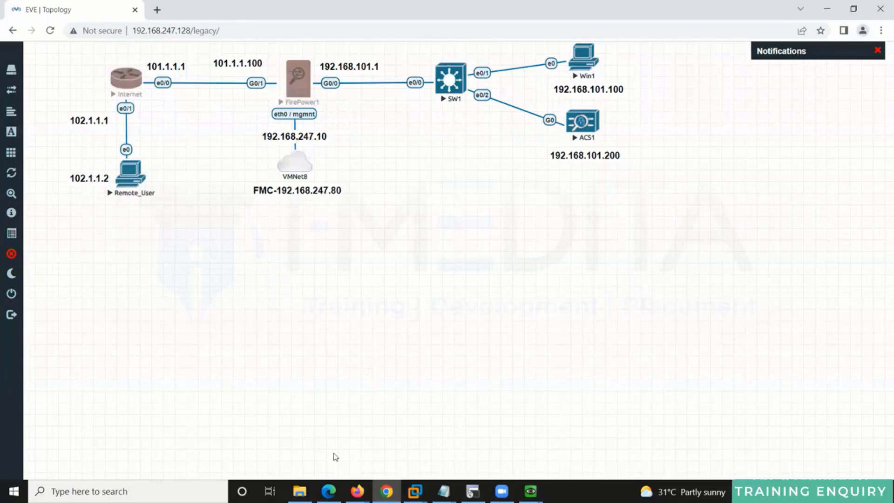
click(358, 491)
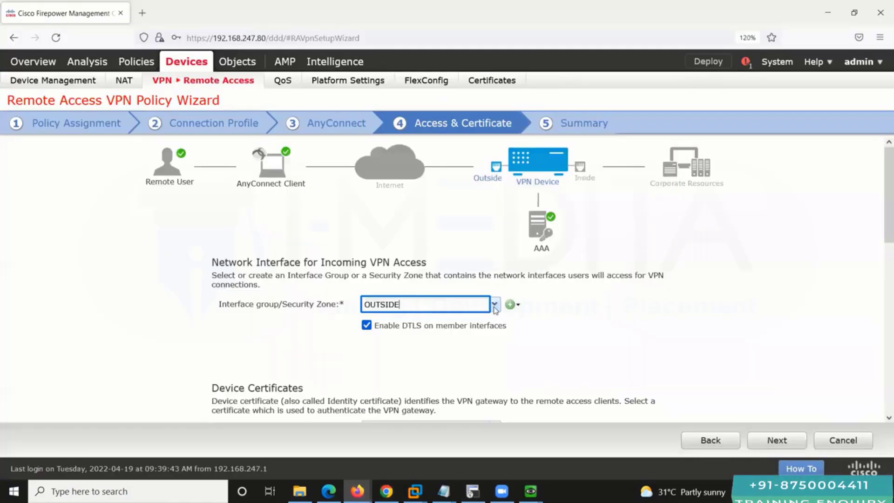
click(494, 305)
click(421, 333)
click(631, 318)
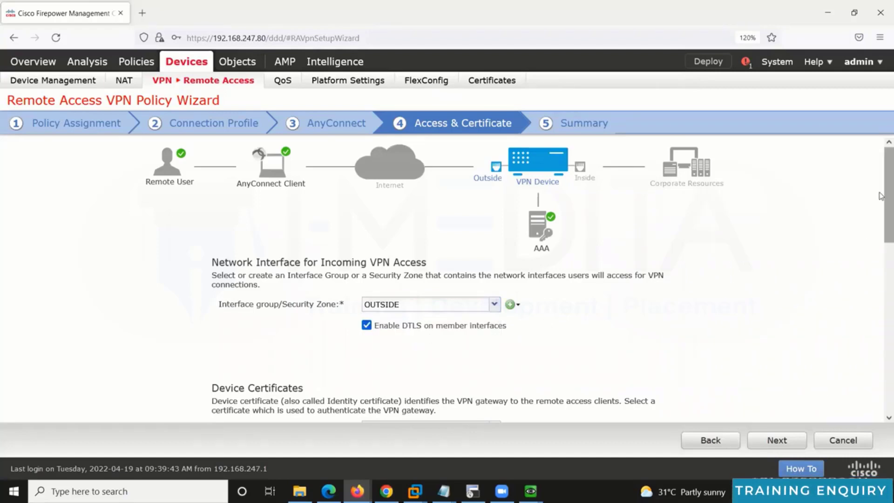
scroll(880, 195, down, 3)
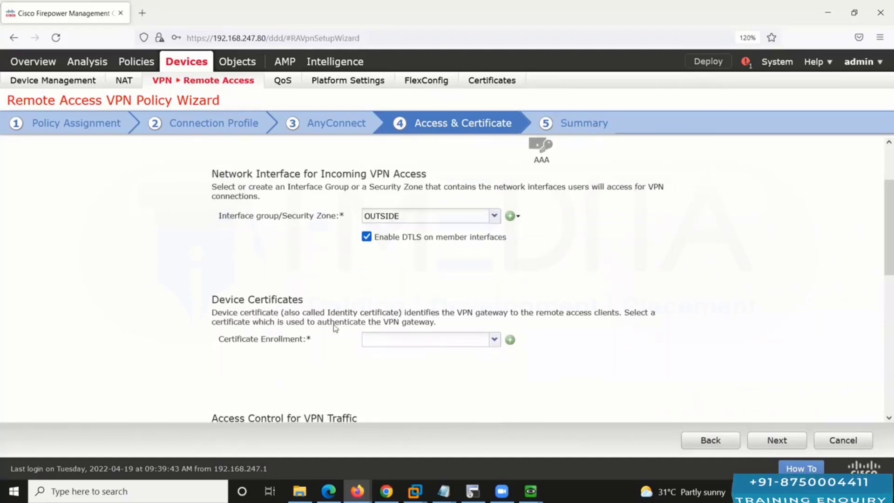
Step: Create certificate enrollment SSL-VPN-SS-Cert with enrollment type Self Signed Certificate
click(510, 339)
click(477, 101)
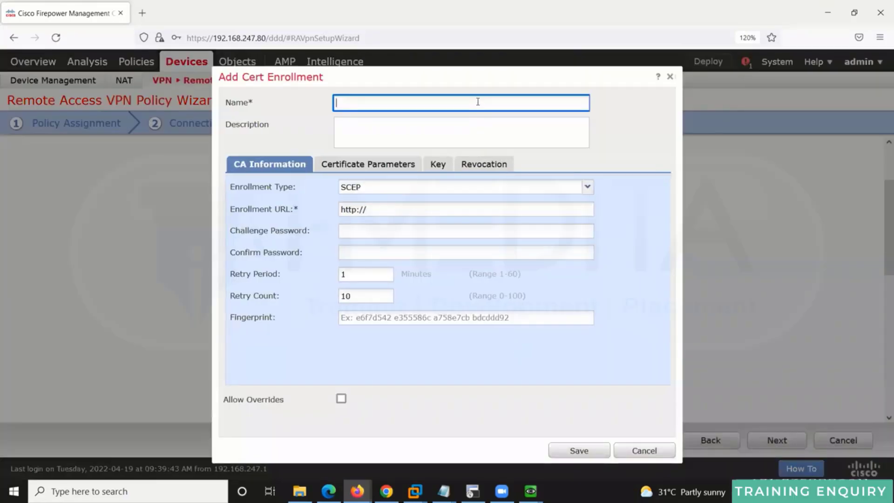
text(SSL-VPN)
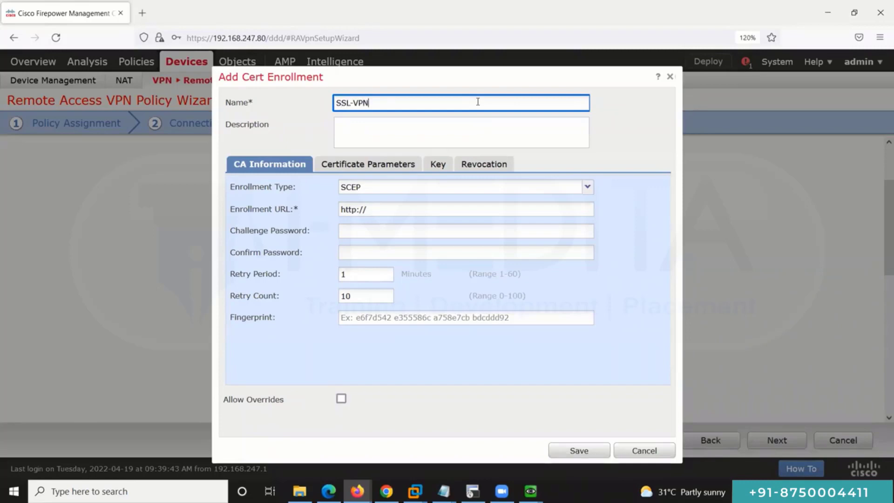
text(-SS-Cert)
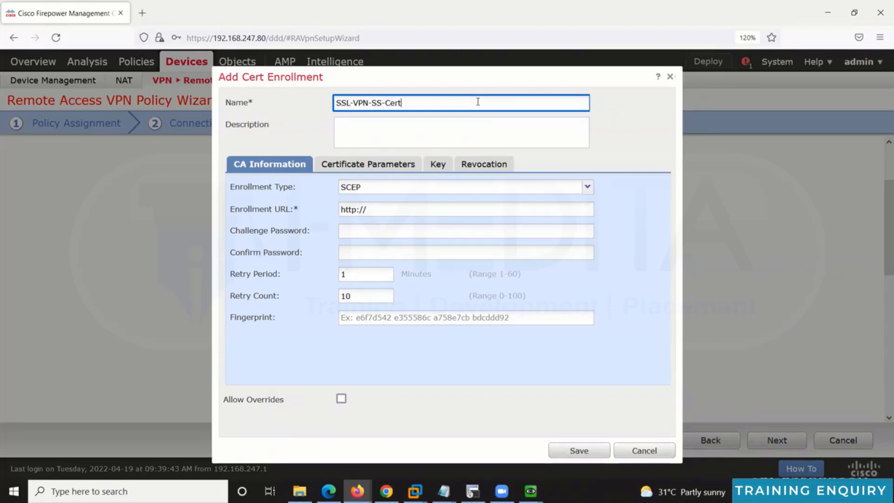
click(524, 212)
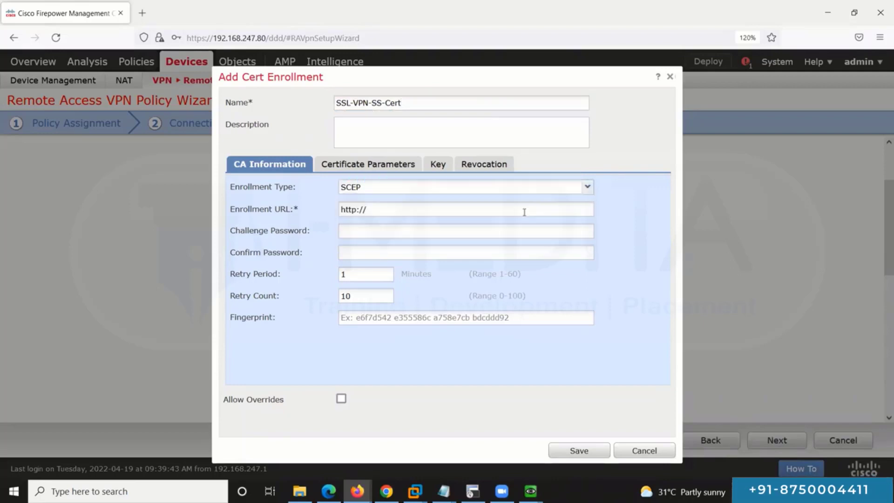
click(586, 188)
click(568, 190)
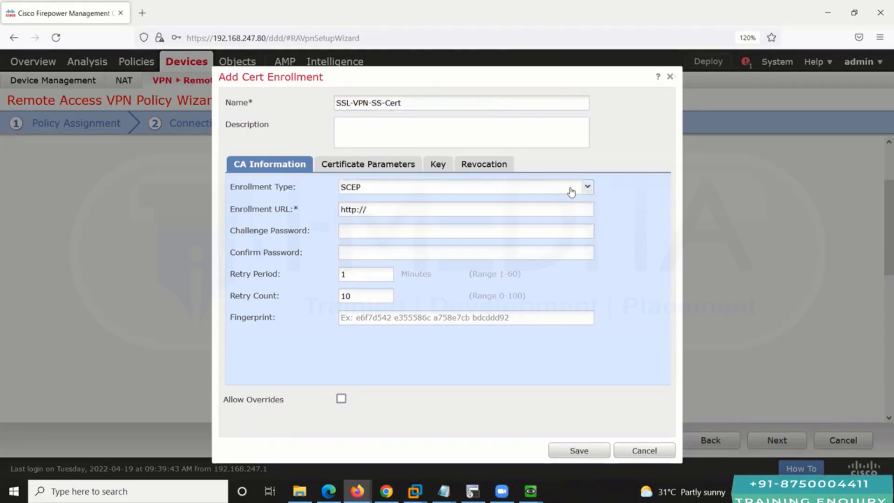
click(578, 191)
key(Up)
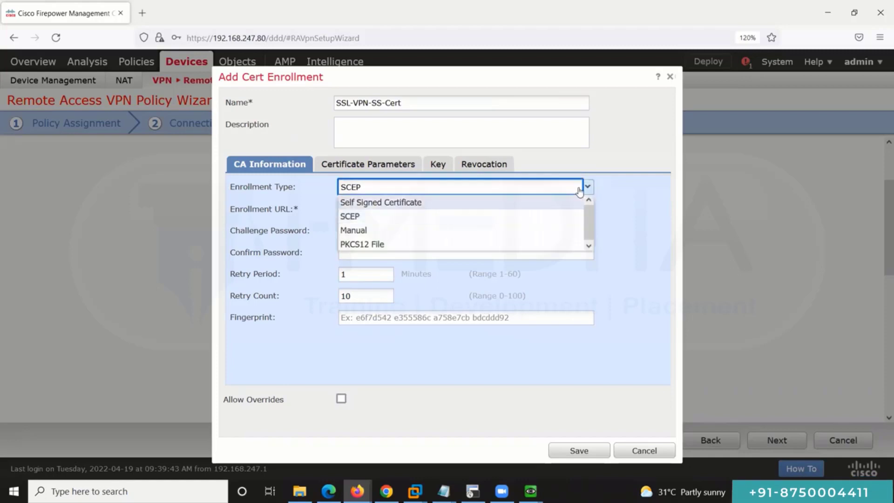
key(Return)
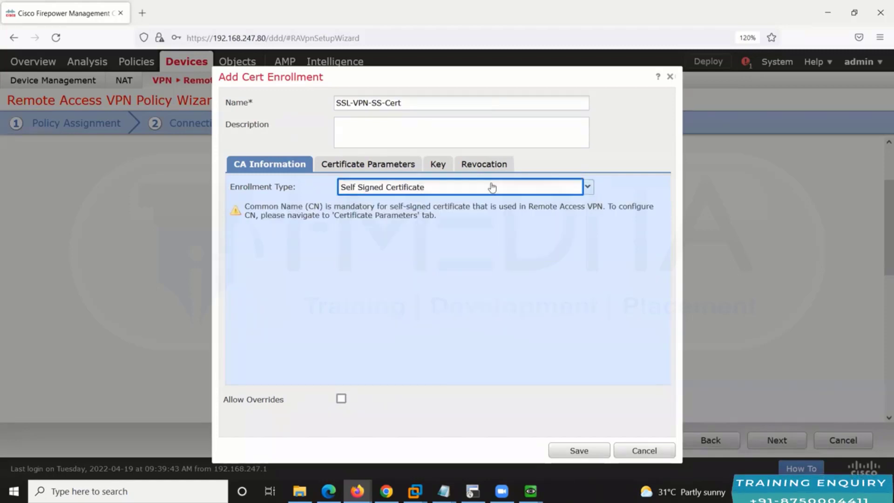
Step: Set the certificate common name to sslvpncert and save the enrollment
click(361, 165)
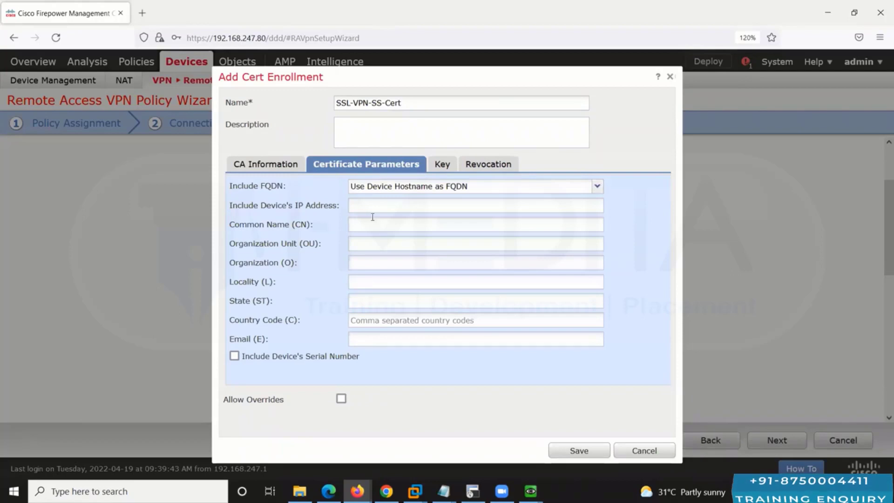
click(367, 221)
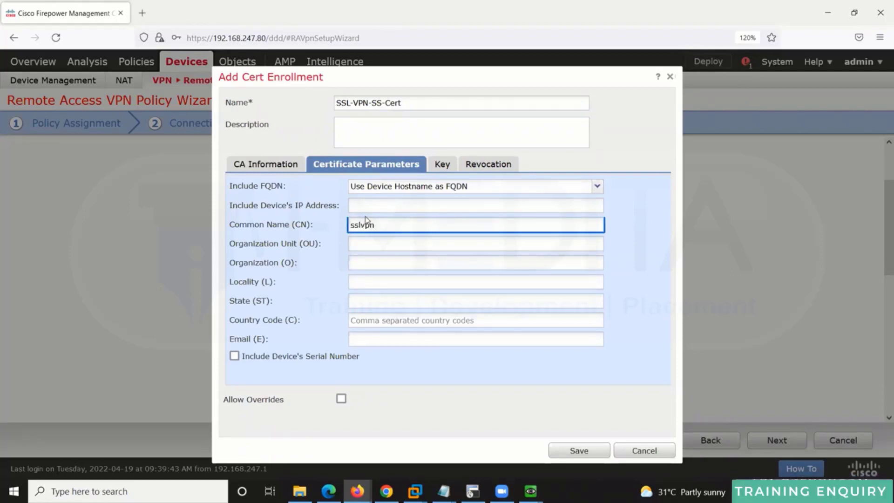
text(sslvpncert)
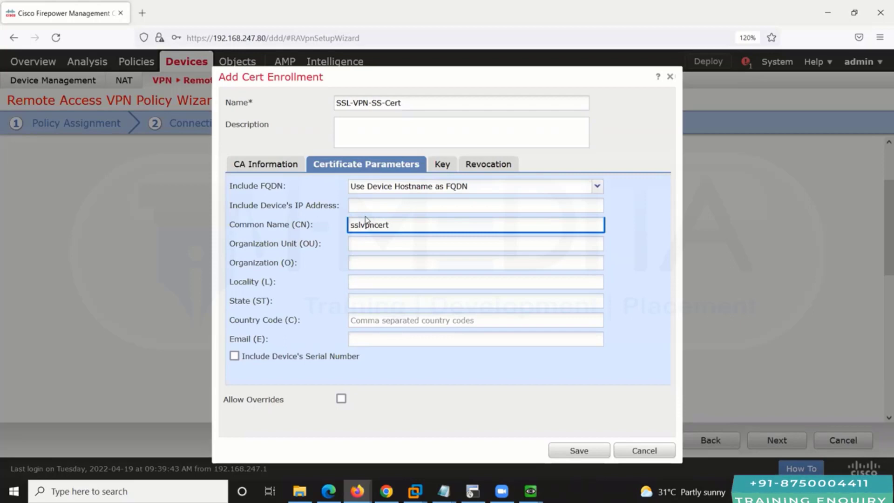
click(584, 452)
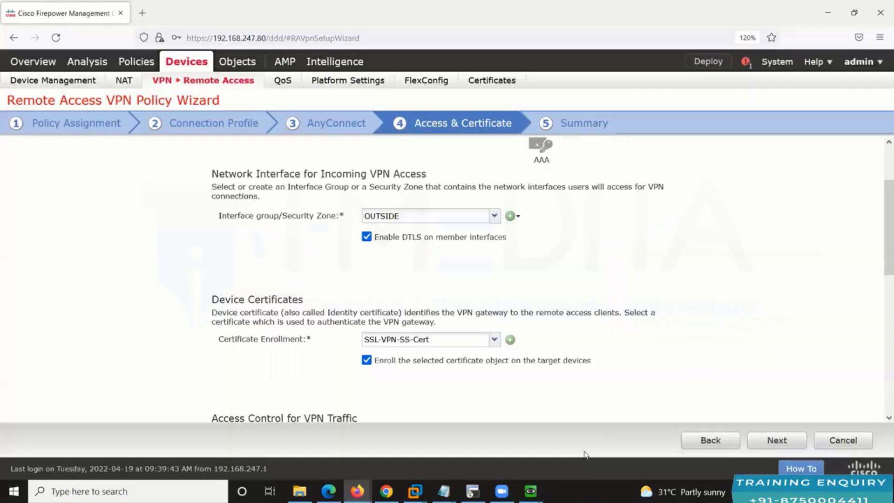
scroll(671, 364, down, 3)
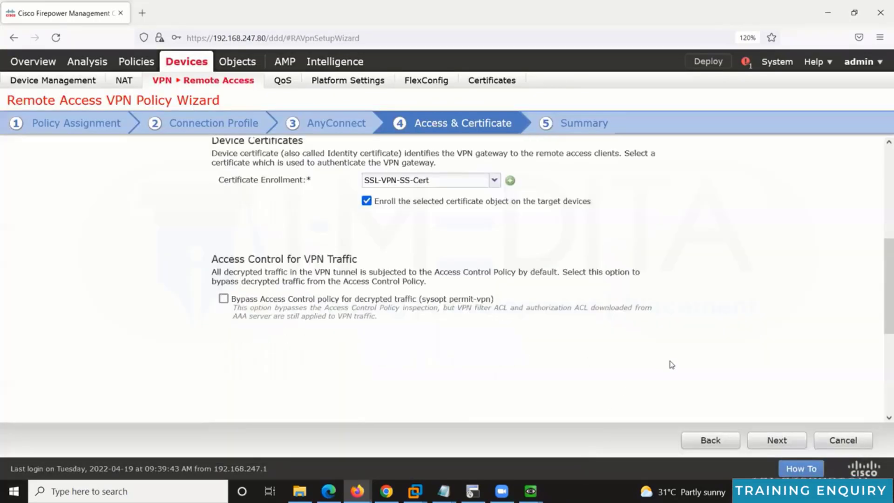
scroll(671, 364, up, 5)
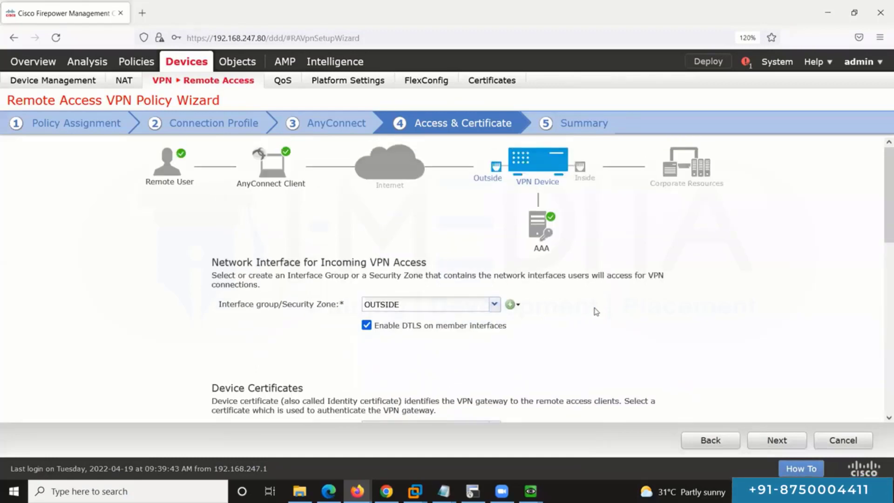
scroll(483, 305, down, 2)
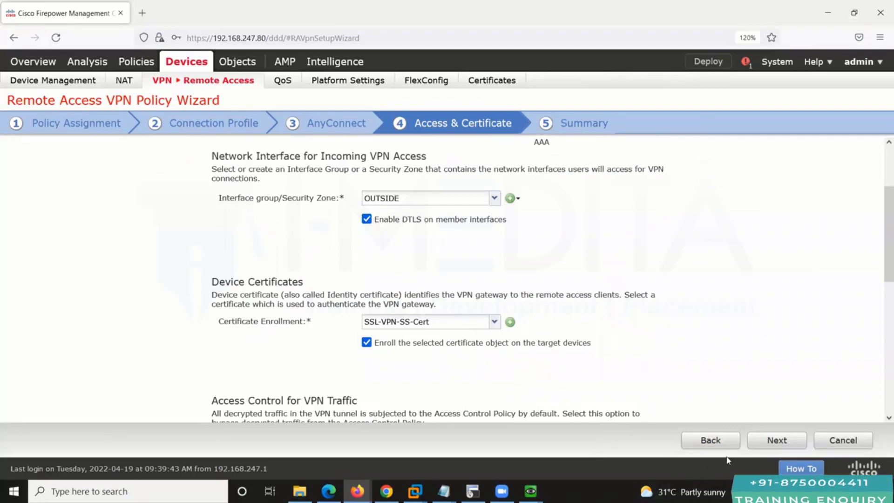
Step: Finish the SSL-VPN wizard from its Summary, then edit default_policy under Access Control
click(777, 440)
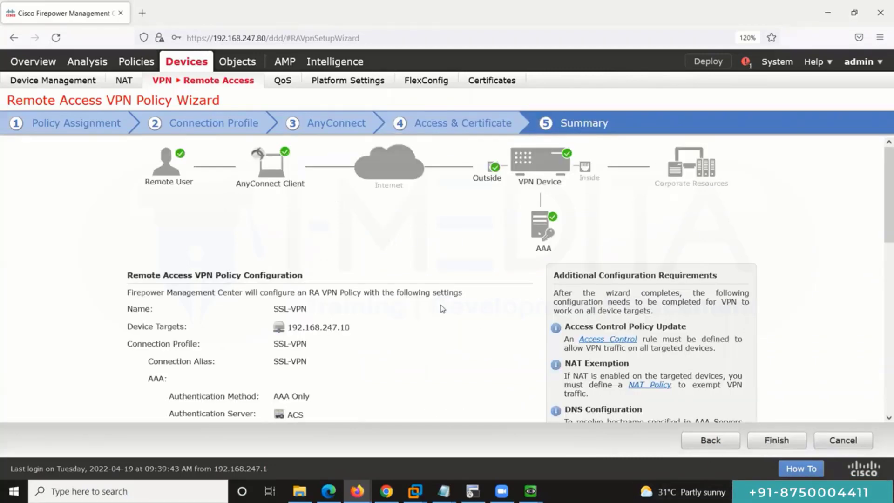
scroll(442, 308, down, 6)
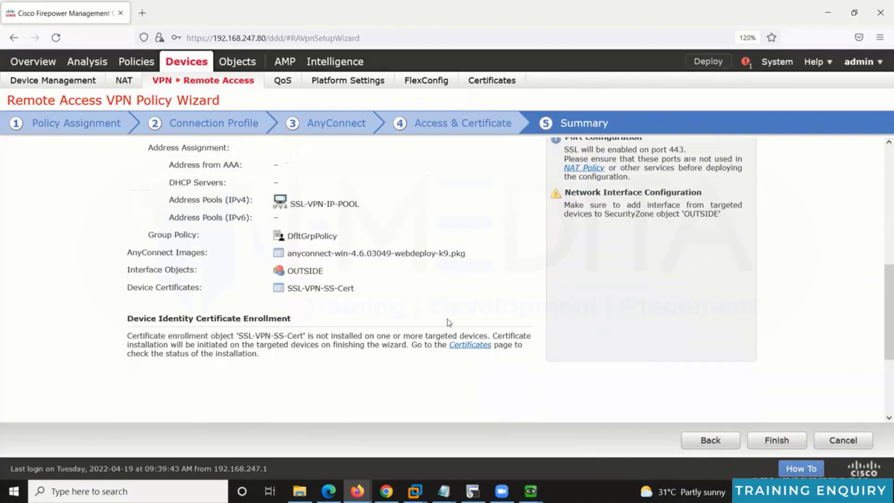
click(772, 439)
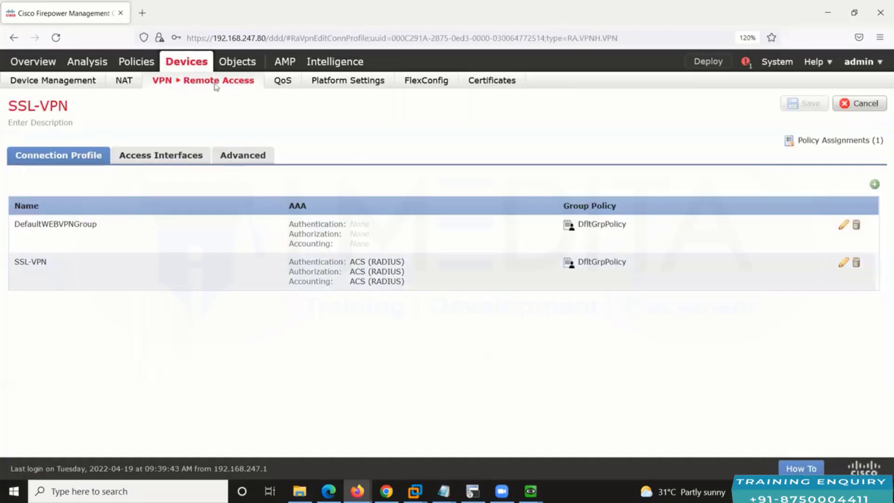
click(142, 64)
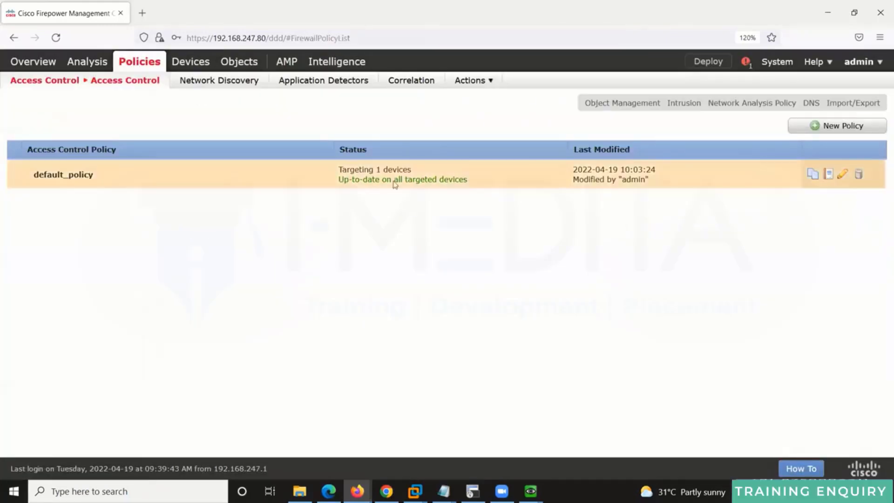
click(881, 165)
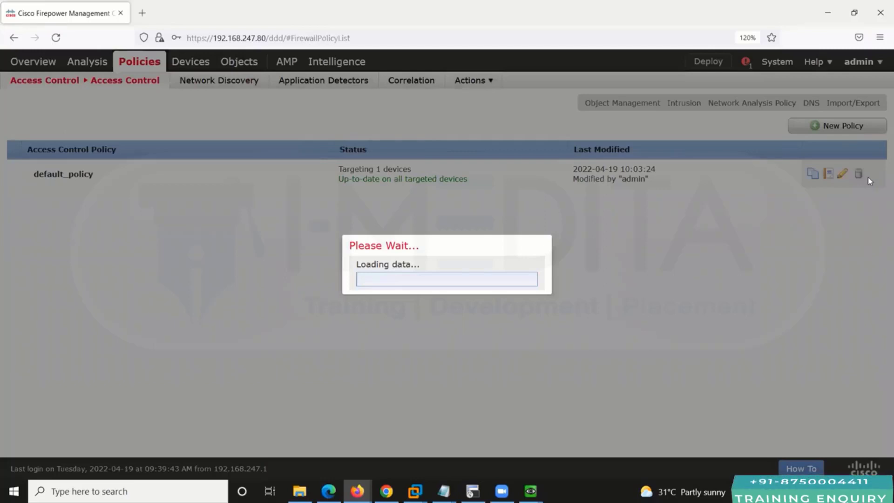
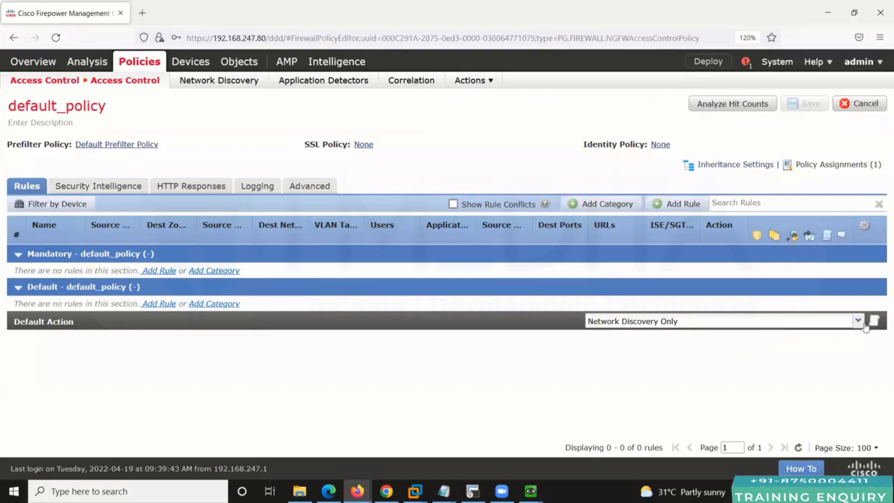
Step: Change default_policy's default action to Access Control: Block All Traffic
click(724, 321)
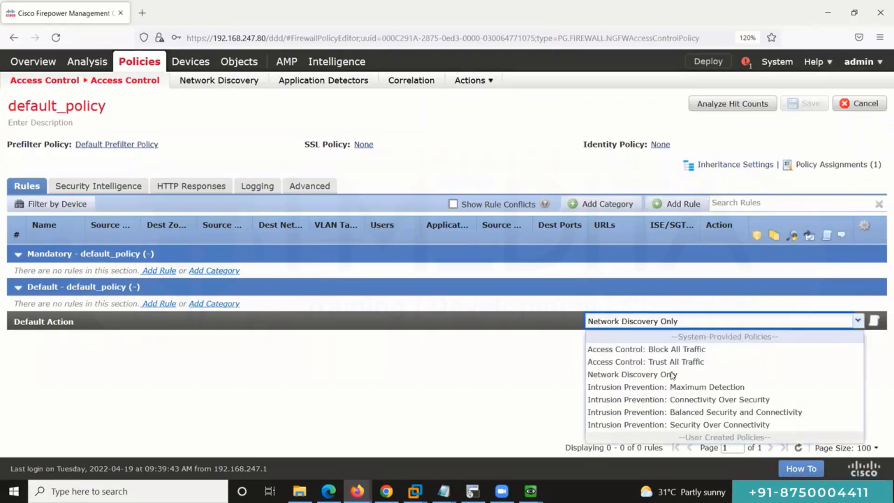
click(670, 349)
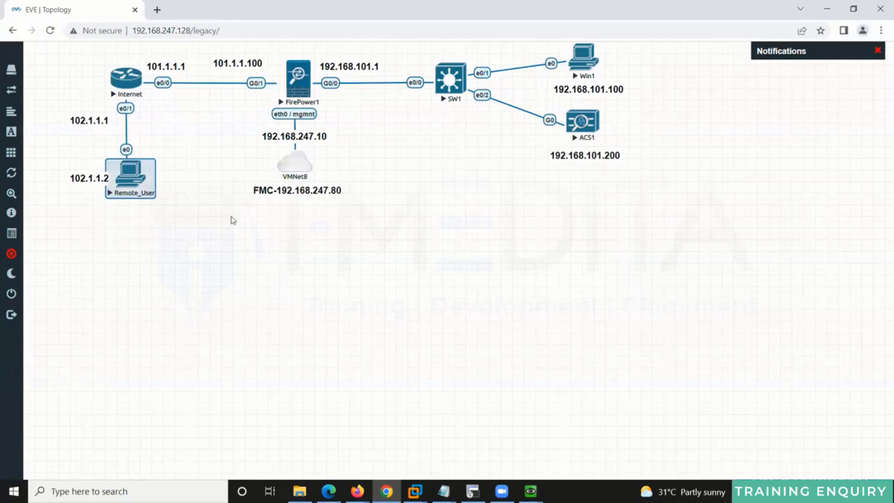
drag(58, 56, 231, 217)
drag(647, 233, 359, 50)
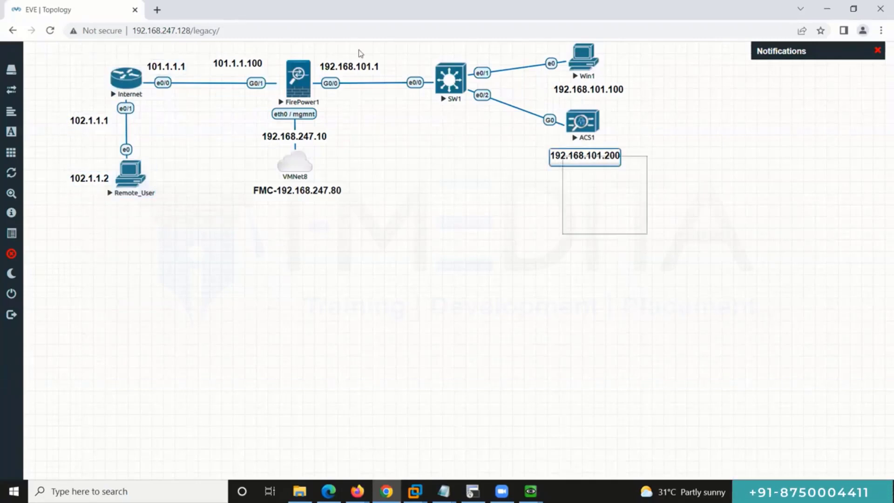
drag(230, 298, 96, 36)
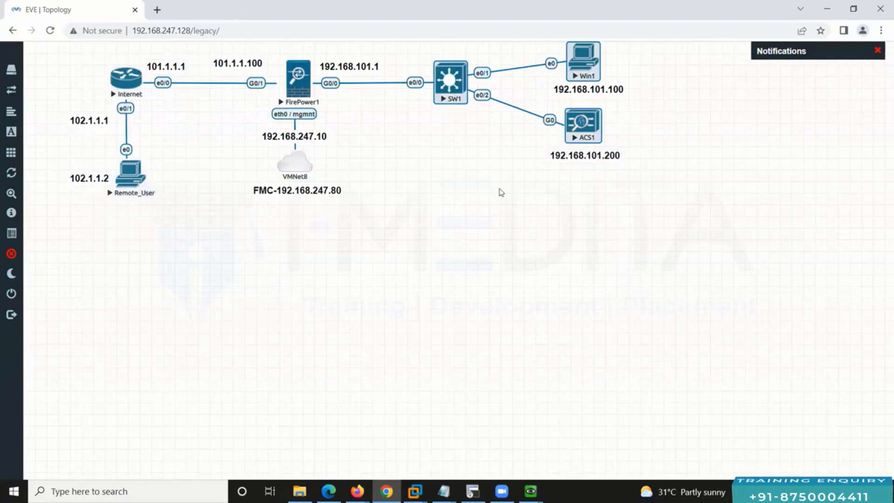
drag(701, 242, 352, 53)
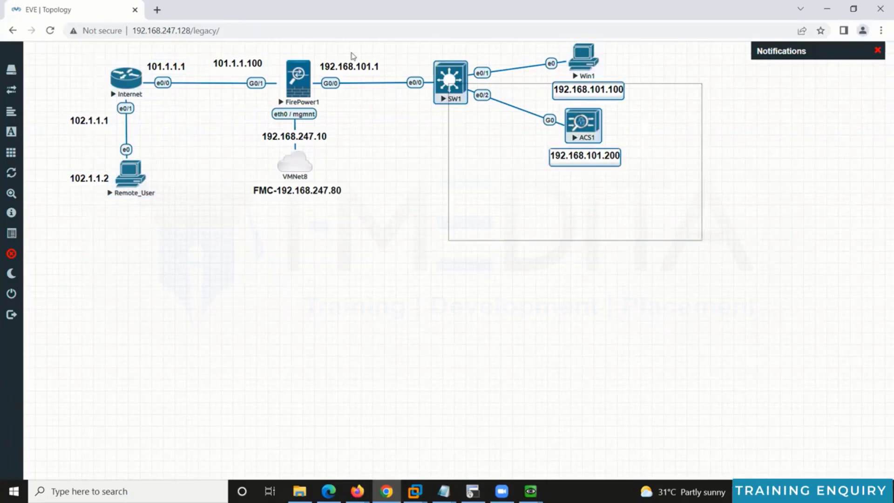
click(428, 273)
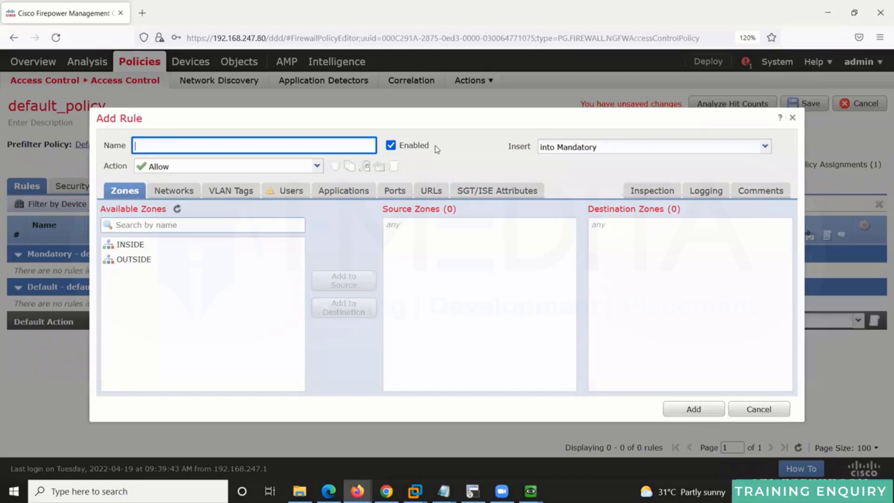
Step: Name the new access control rule outside_inside_sslvpn_rule
text(tside_insi)
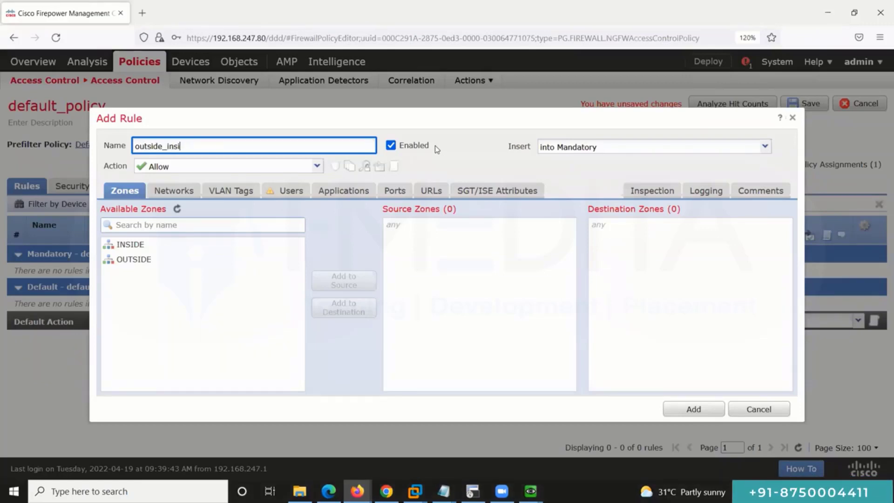
text(de_sslvpnrule)
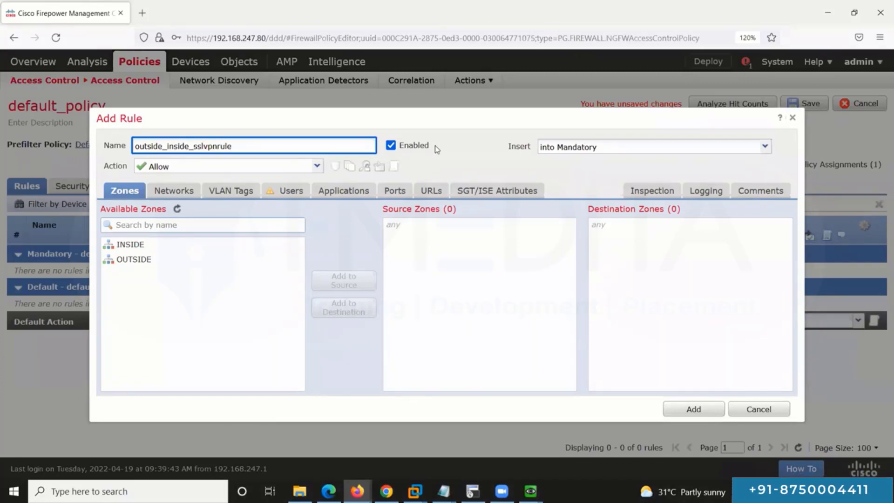
key(BackSpace)
key(BackSpace)
key(BackSpace)
key(BackSpace)
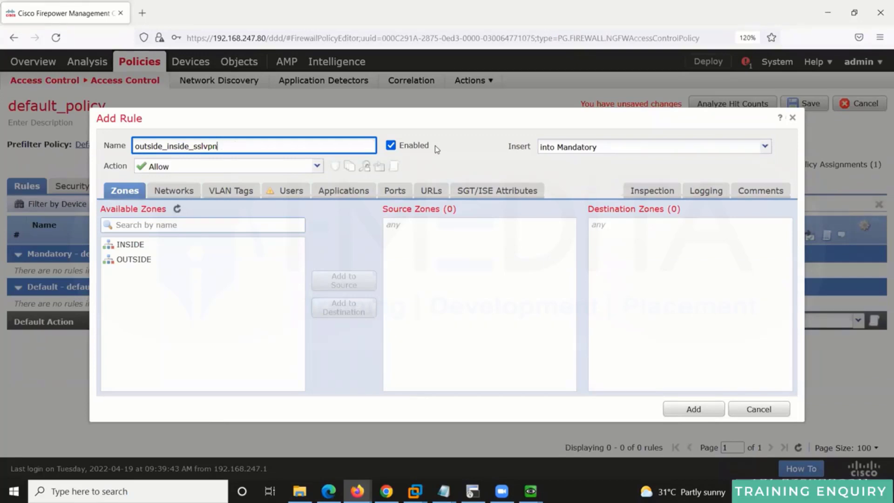
text(_rule)
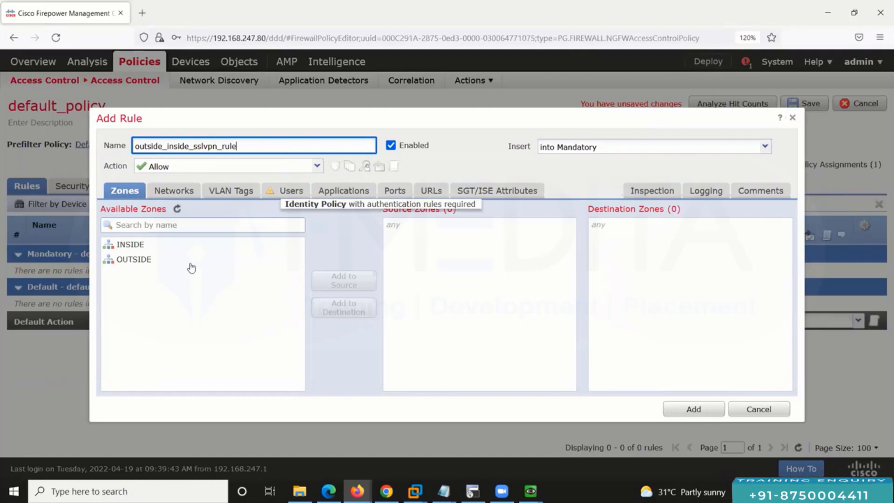
Step: Give the rule source zone OUTSIDE and destination zone INSIDE
click(335, 281)
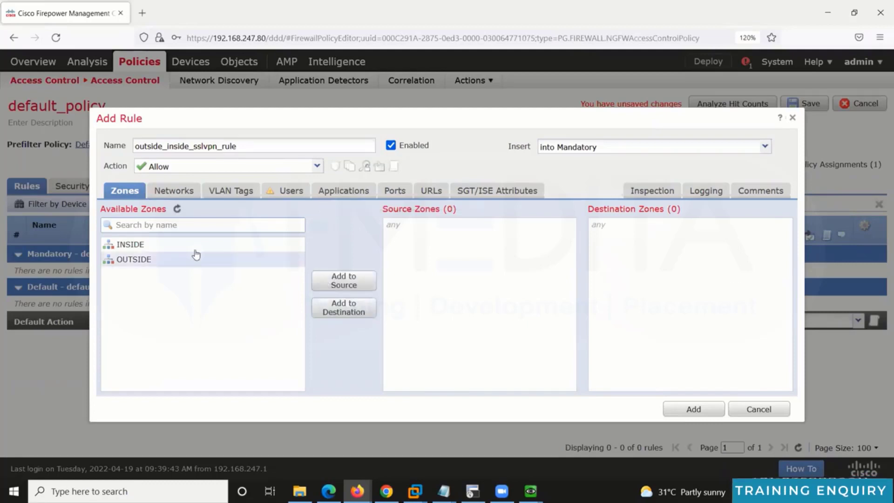
click(130, 243)
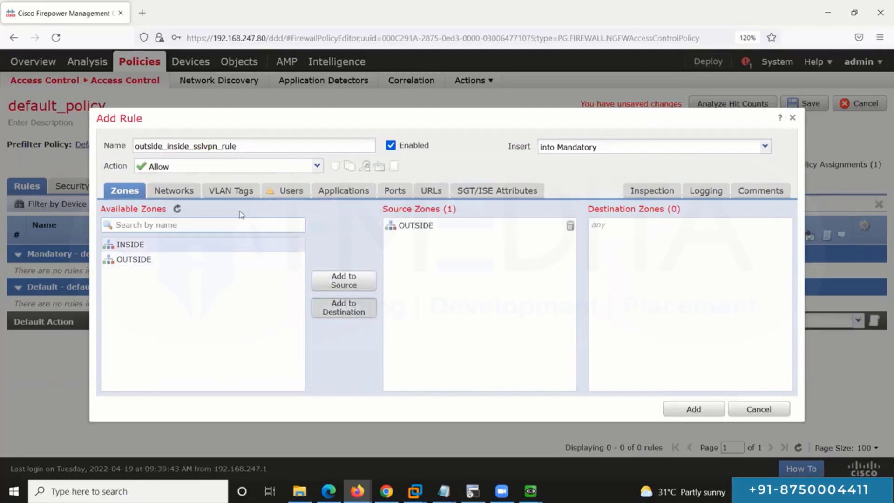
click(344, 307)
click(191, 191)
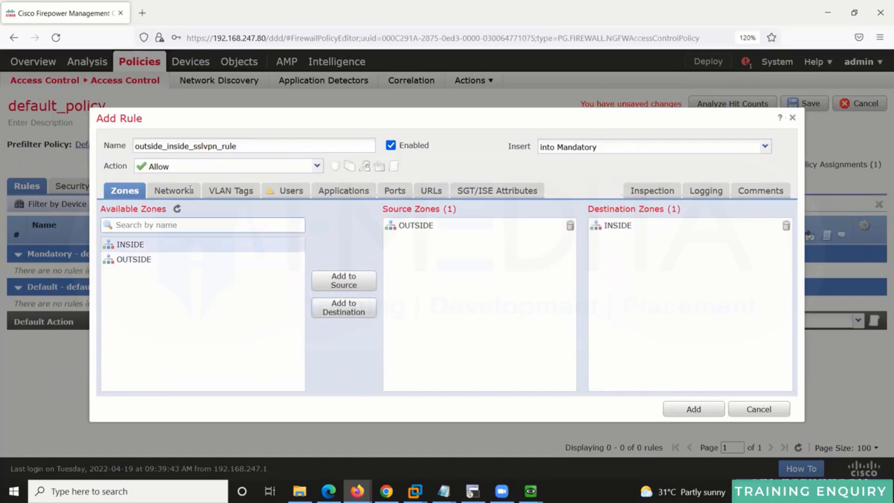
click(302, 209)
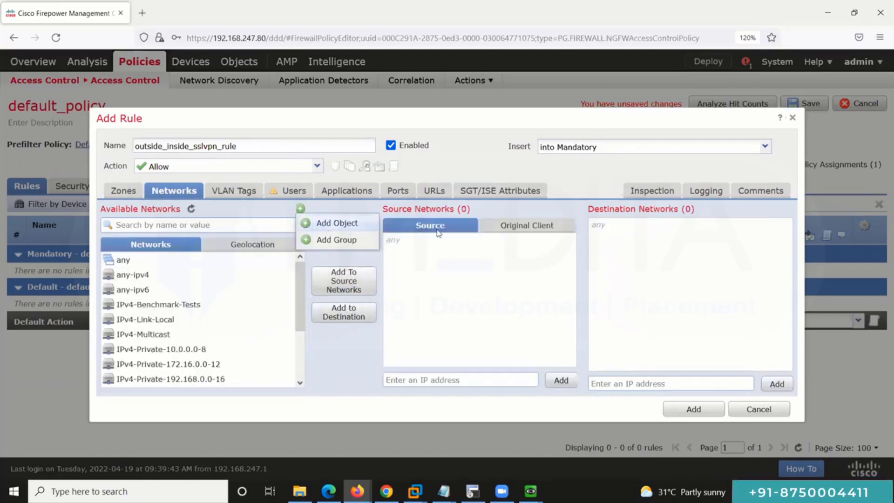
Step: Create a Network-type object sslvpn-pool for 192.168.100.0/24
click(337, 222)
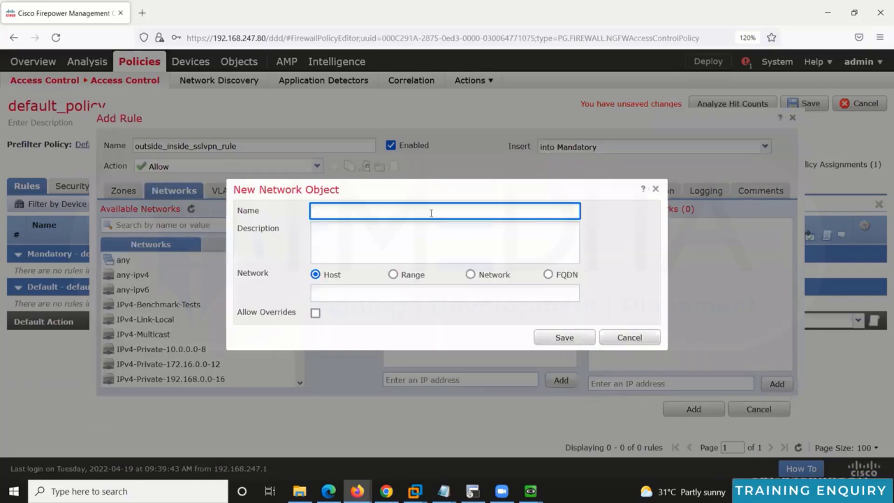
text(ssl)
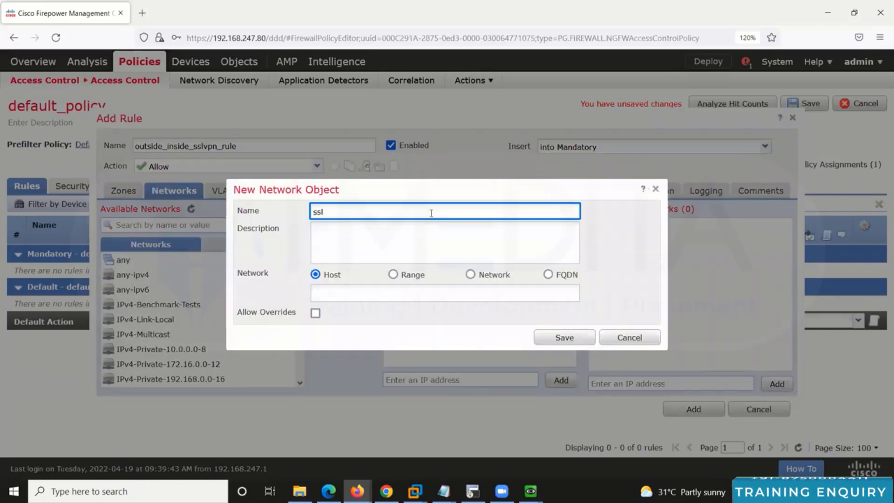
text(vpn-poo)
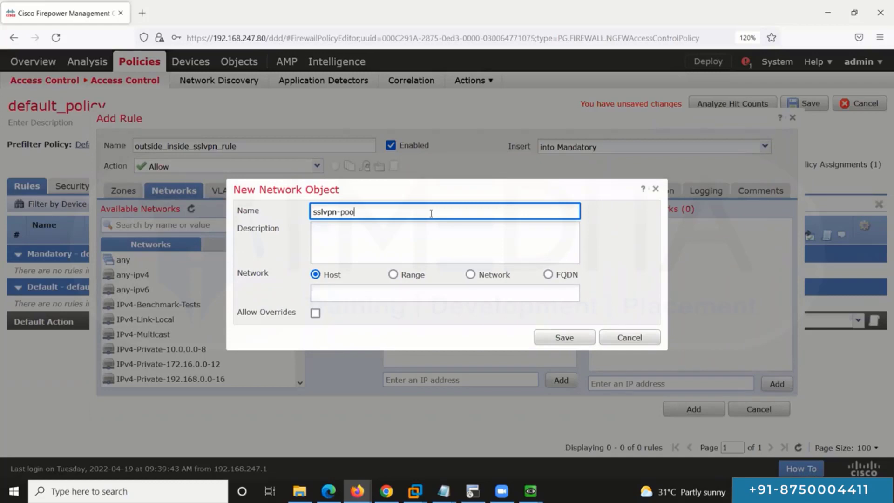
text(l)
key(Tab)
key(Tab)
text(192.168)
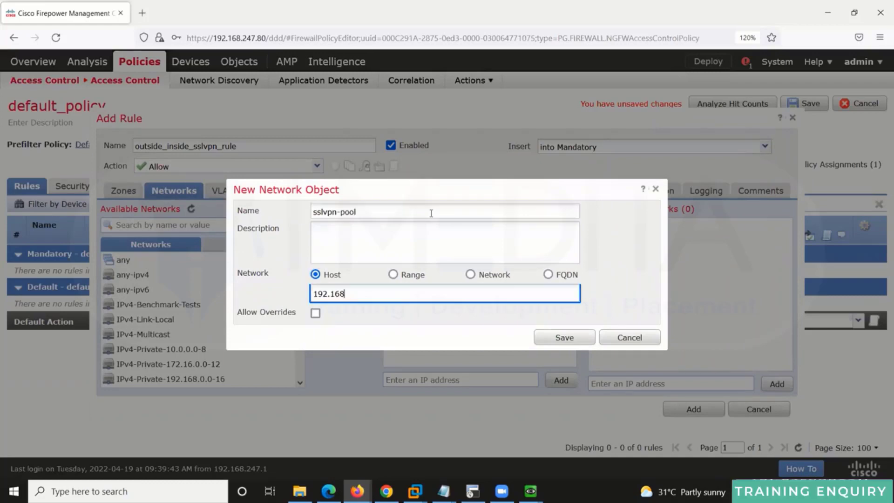
text(.100.0/24)
key(ctrl+a)
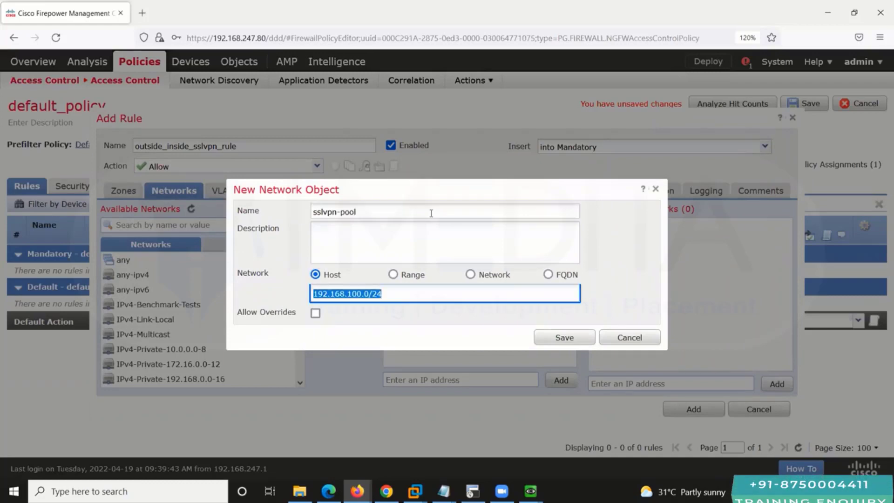
click(470, 274)
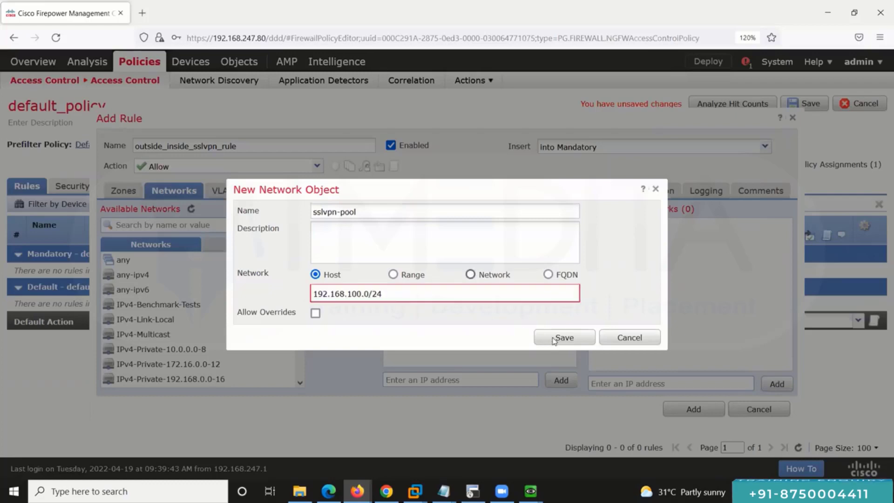
click(559, 334)
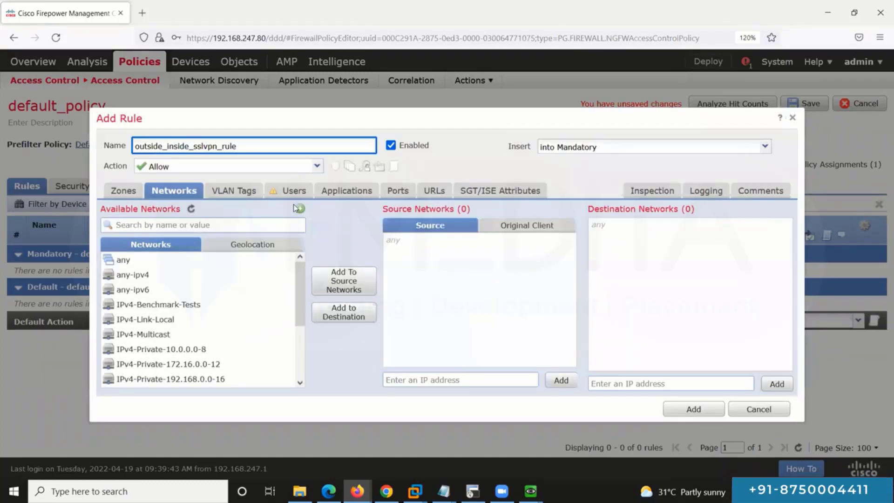
click(300, 208)
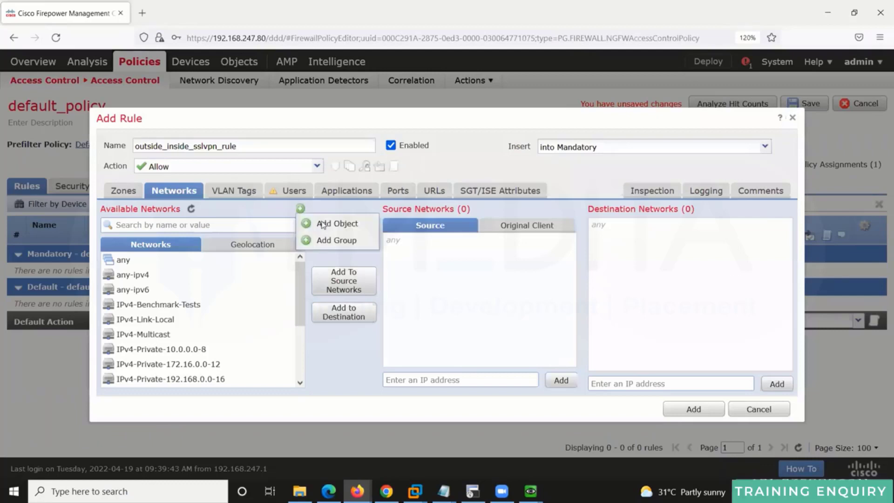
Step: Create a Network-type object inside-nw for 192.168.101.0/24
click(323, 224)
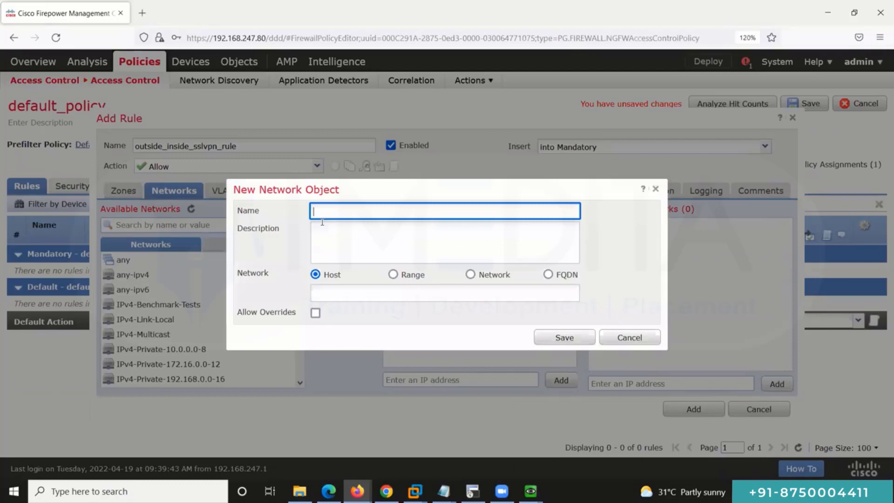
text(inside-)
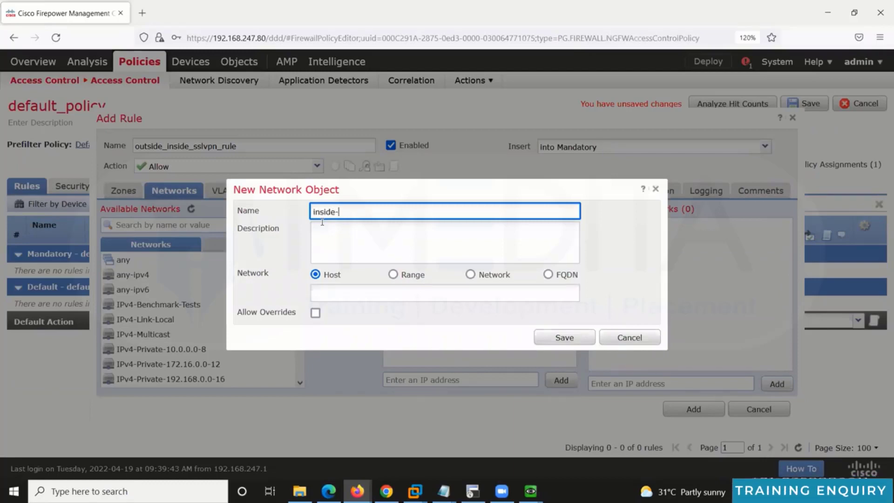
key(Tab)
key(Tab)
key(Tab)
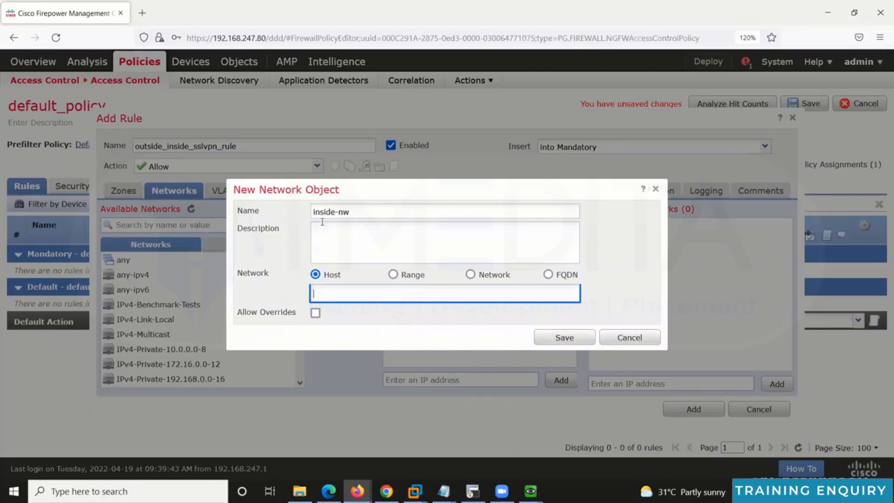
text(192.168.100.0/24)
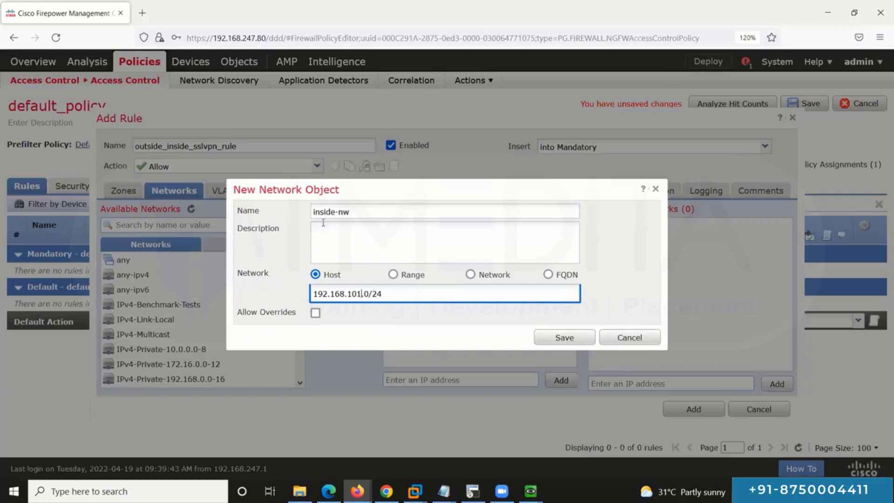
click(470, 275)
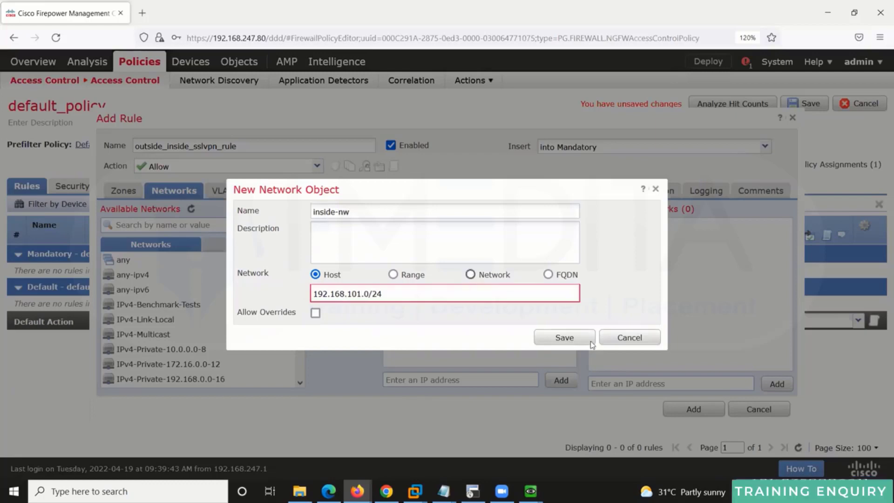
click(564, 337)
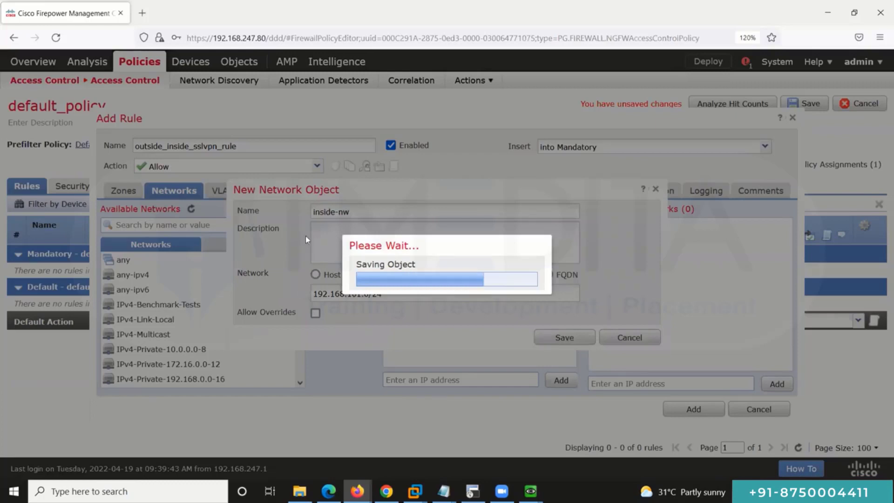
Step: Set sslvpn-pool as source network and inside-nw as destination, then add the rule
scroll(300, 354, down, 5)
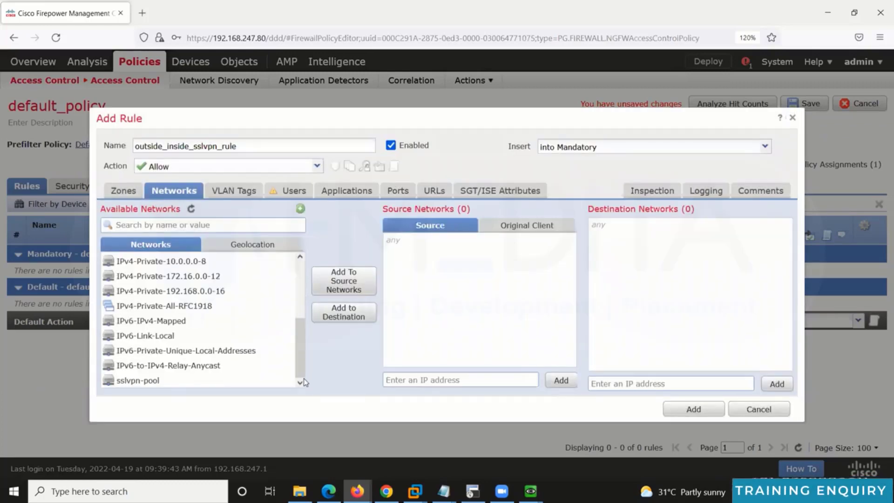
scroll(300, 283, up, 1)
scroll(261, 372, down, 1)
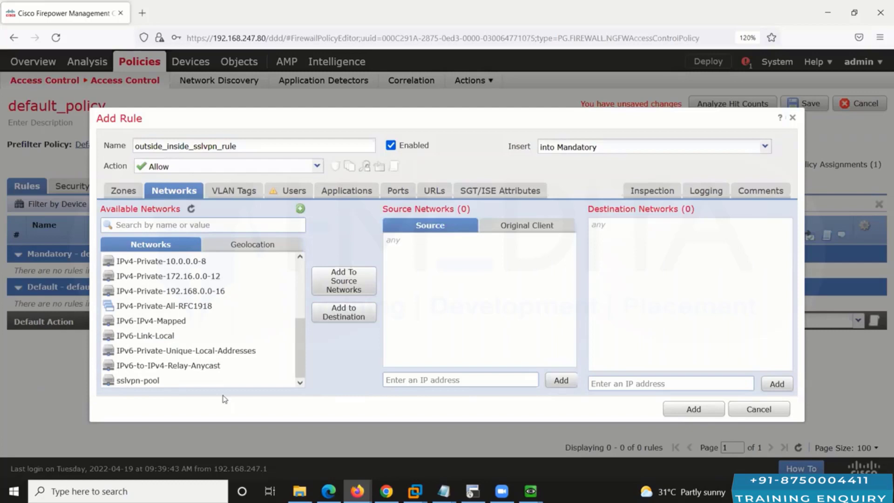
click(187, 381)
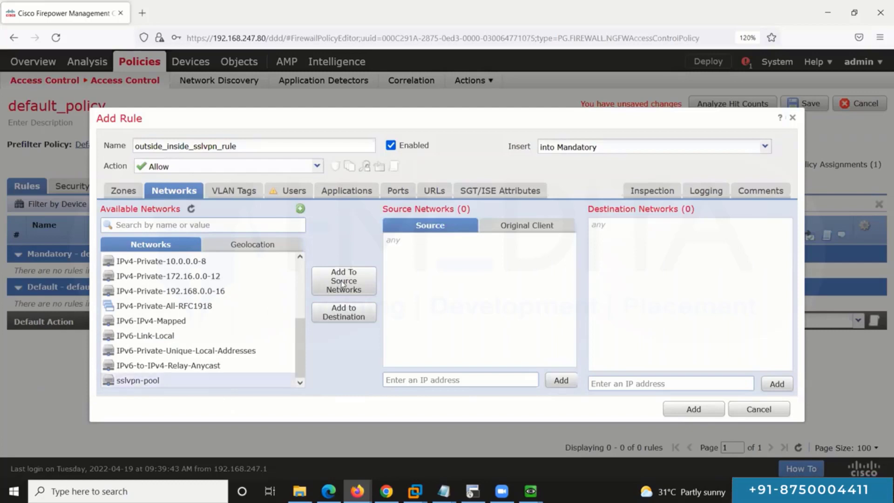
click(343, 284)
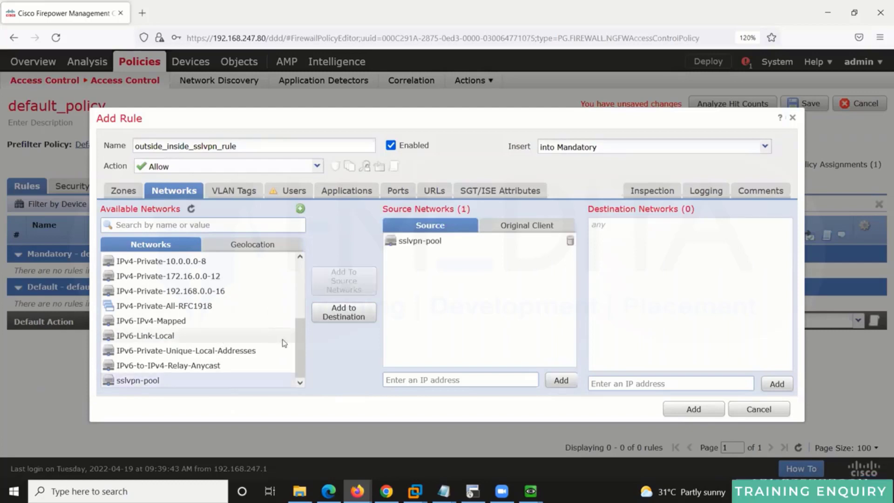
drag(301, 354, 307, 292)
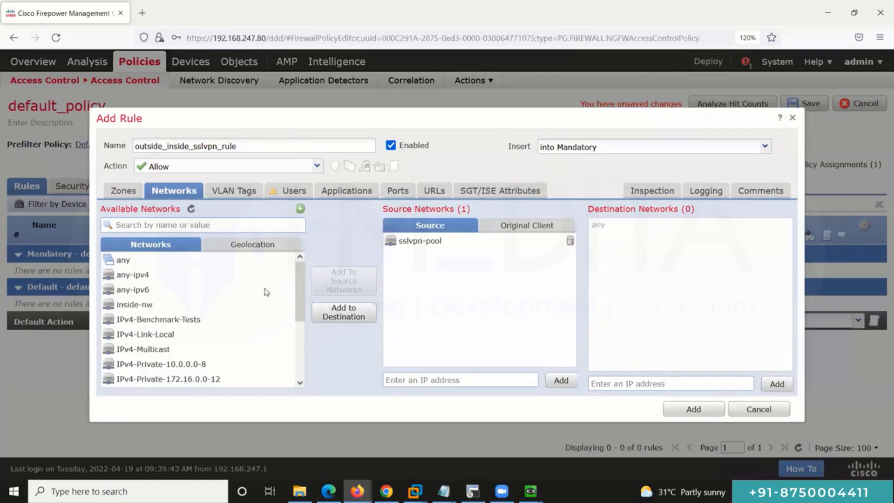
click(196, 307)
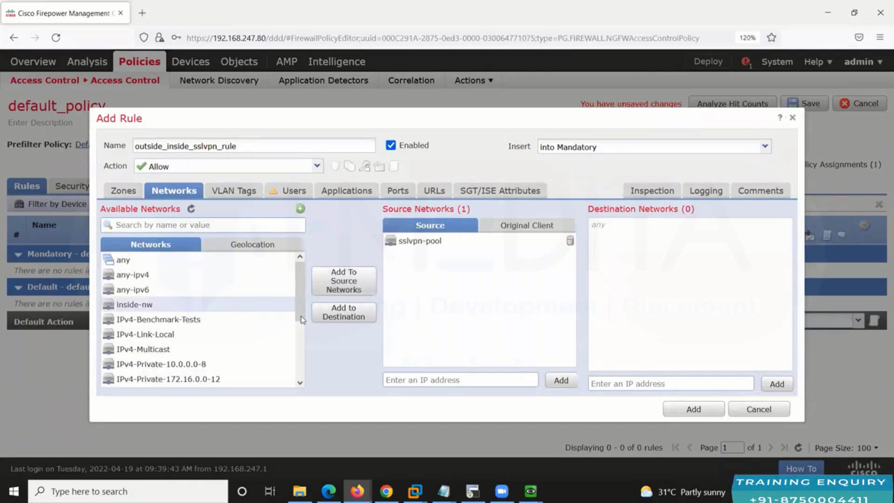
click(327, 318)
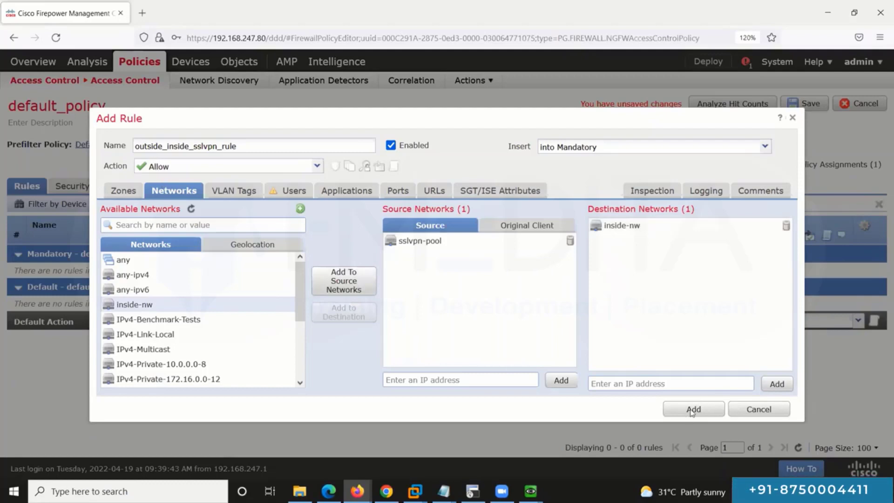
click(692, 411)
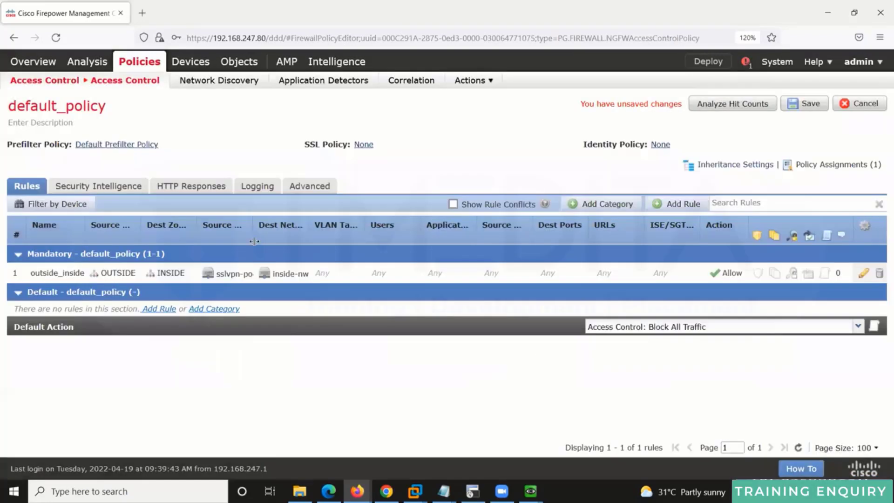
Step: Widen the Source Networks column, check the object subnets, and save default_policy
drag(272, 243, 356, 244)
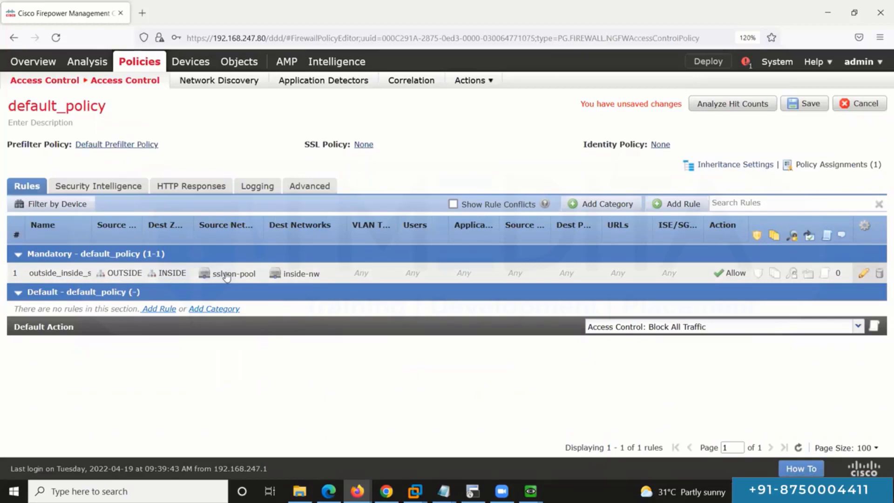
mouse_move(227, 277)
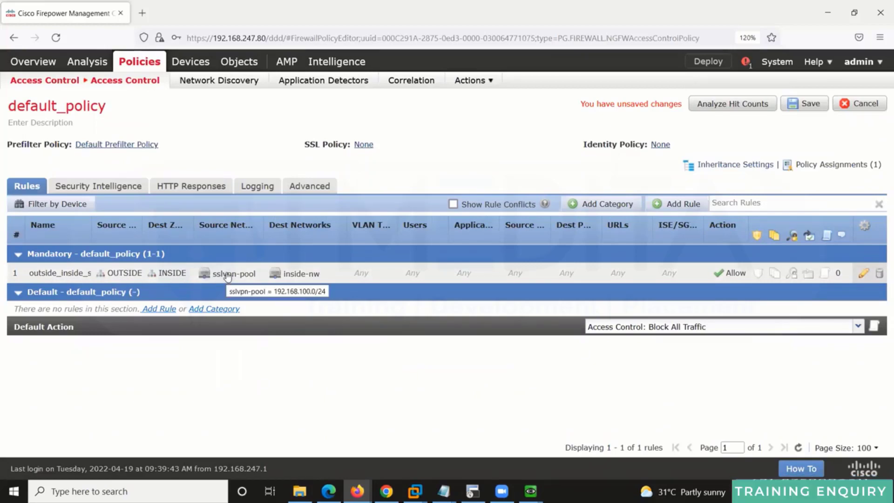
mouse_move(295, 275)
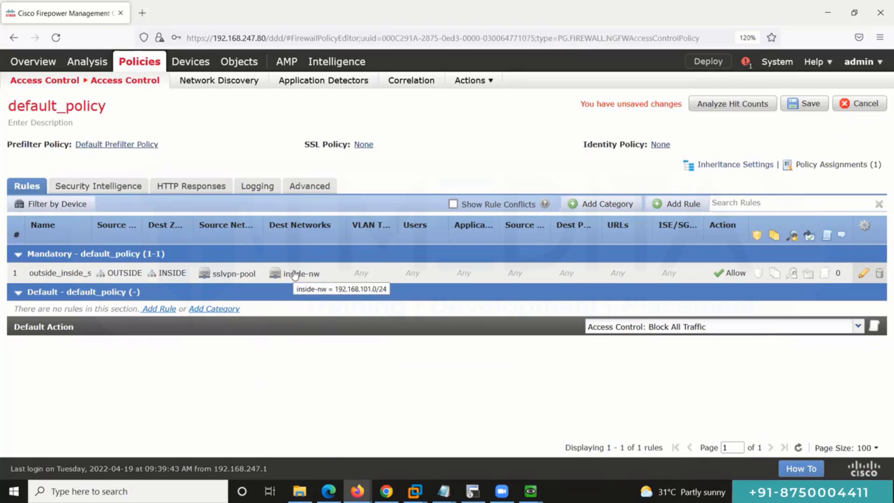
click(809, 110)
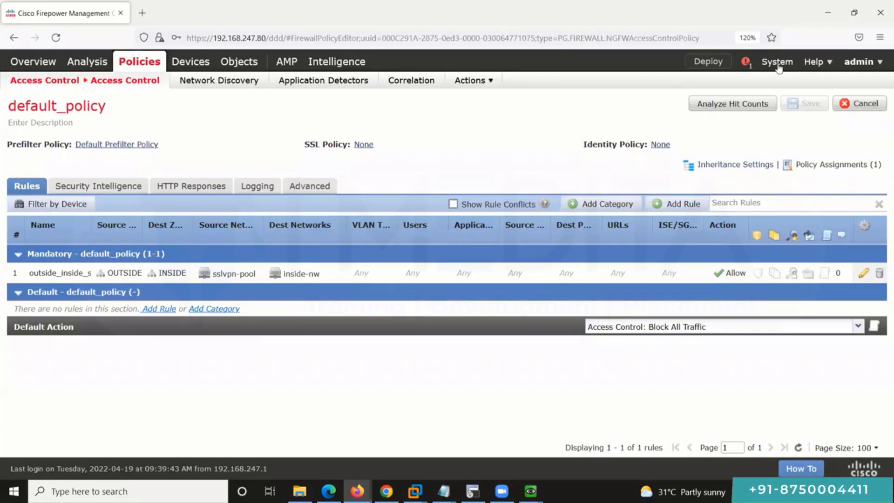
Step: Assign the AnyConnect Plus smart license to device 192.168.247.10 and apply
mouse_move(776, 62)
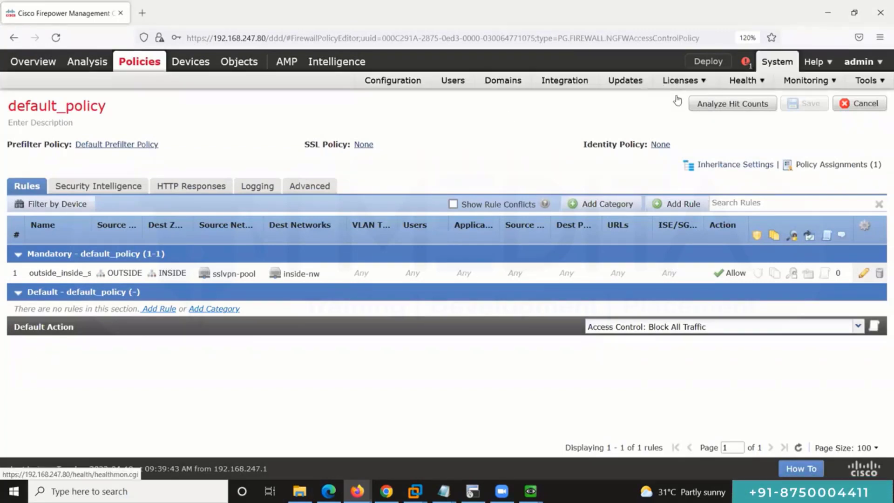
mouse_move(681, 82)
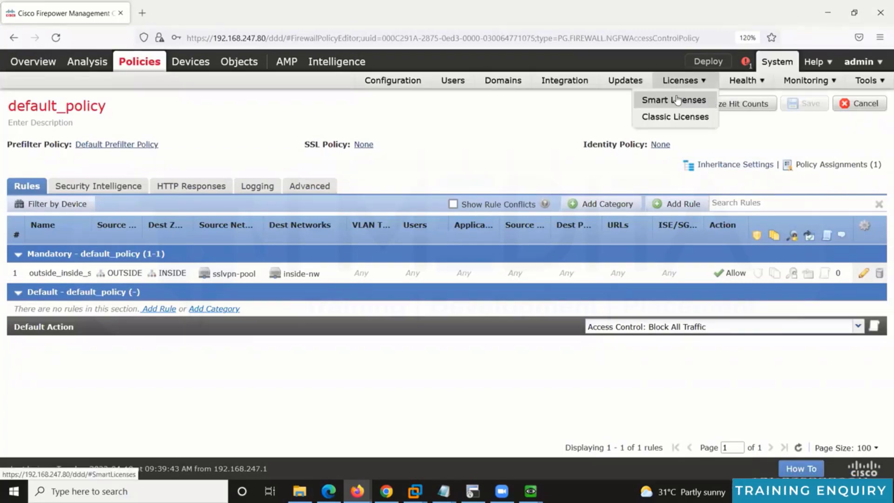
click(675, 99)
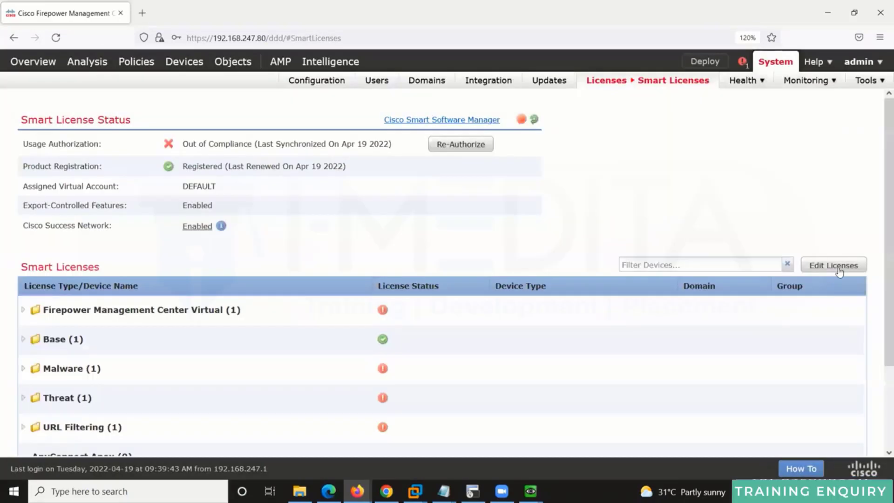
click(831, 268)
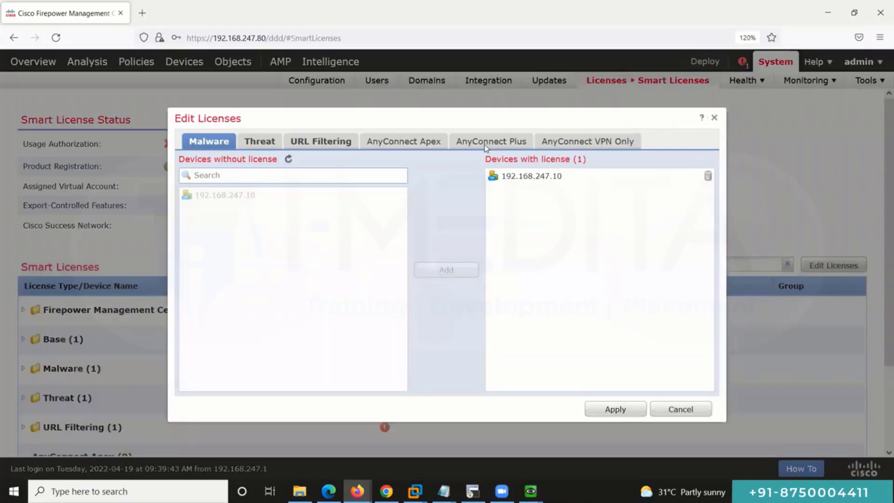
click(484, 144)
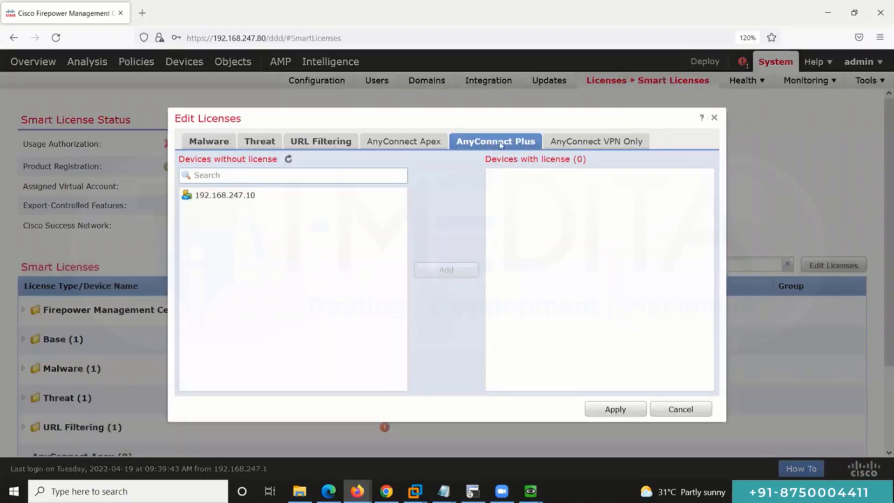
click(450, 276)
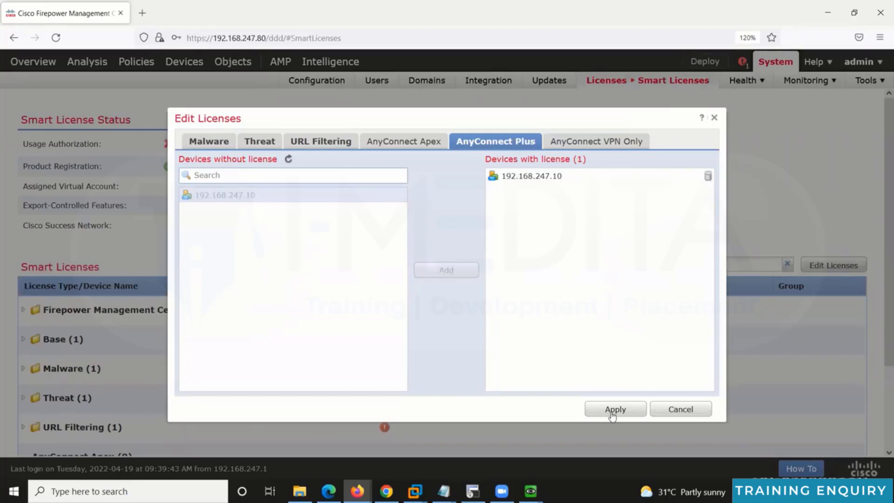
click(612, 411)
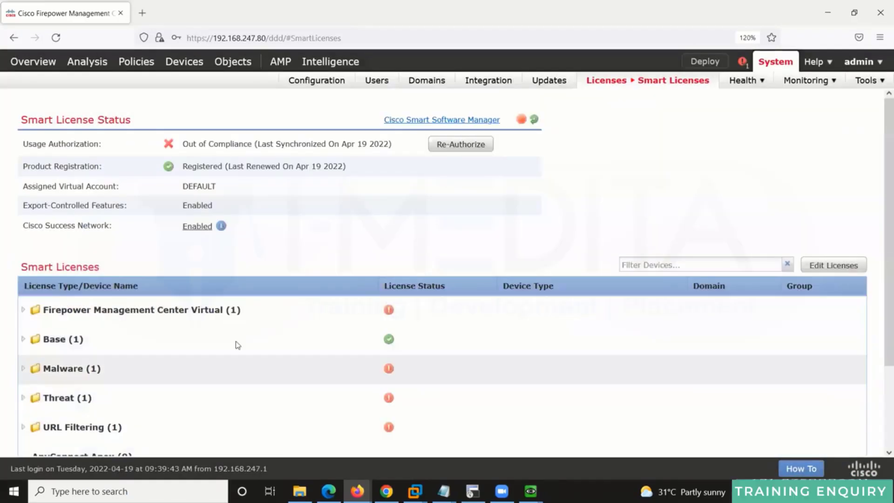
scroll(121, 362, down, 2)
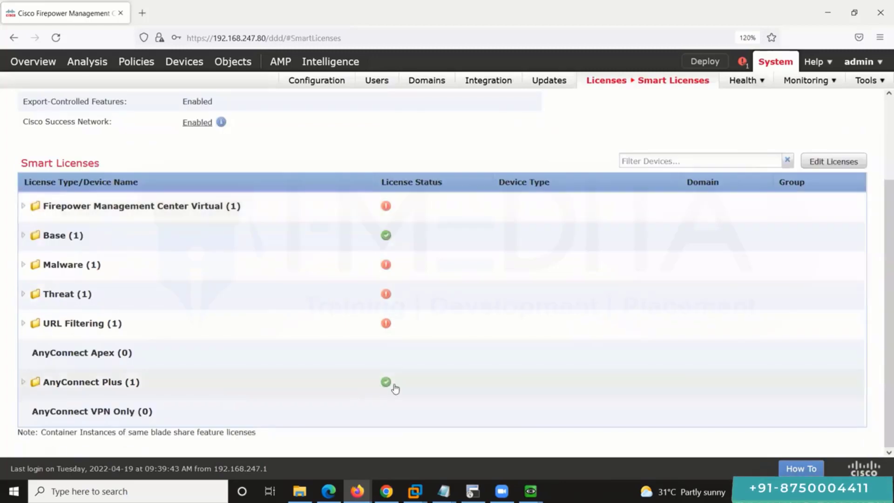
scroll(559, 221, up, 2)
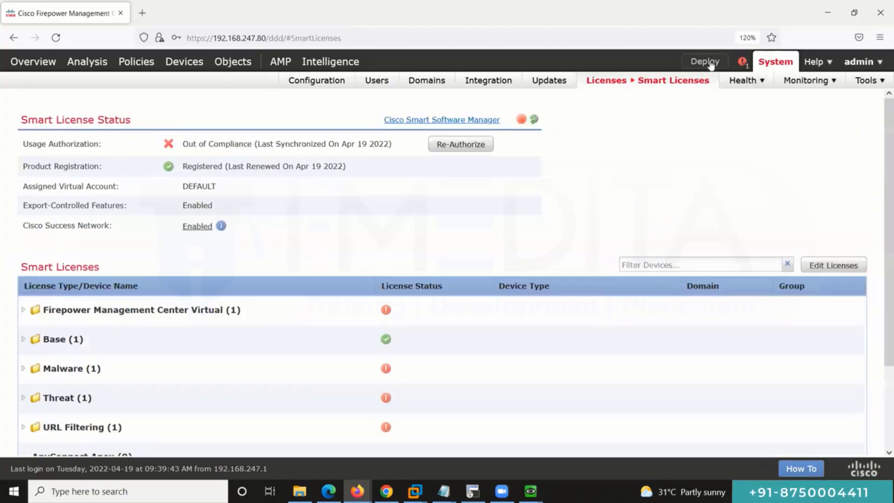
Step: Attempt deploying to 192.168.247.10, review the missing AnyConnect license errors, then cancel
click(707, 61)
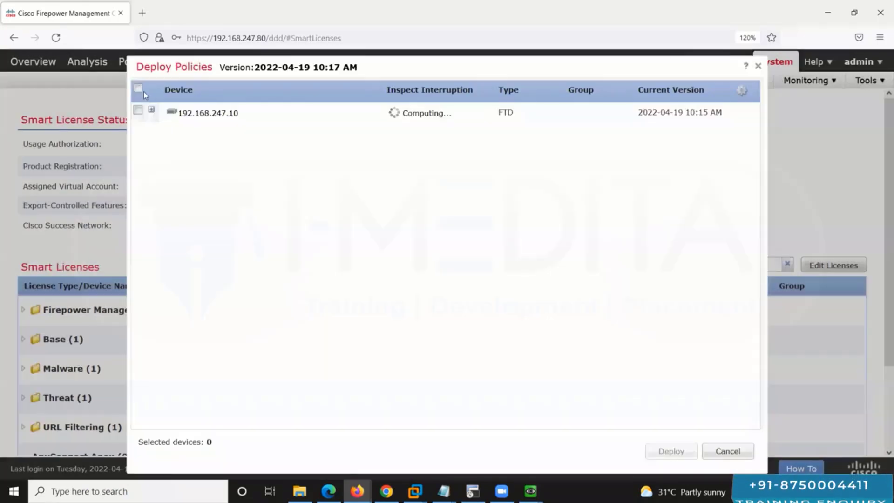
click(137, 88)
click(670, 451)
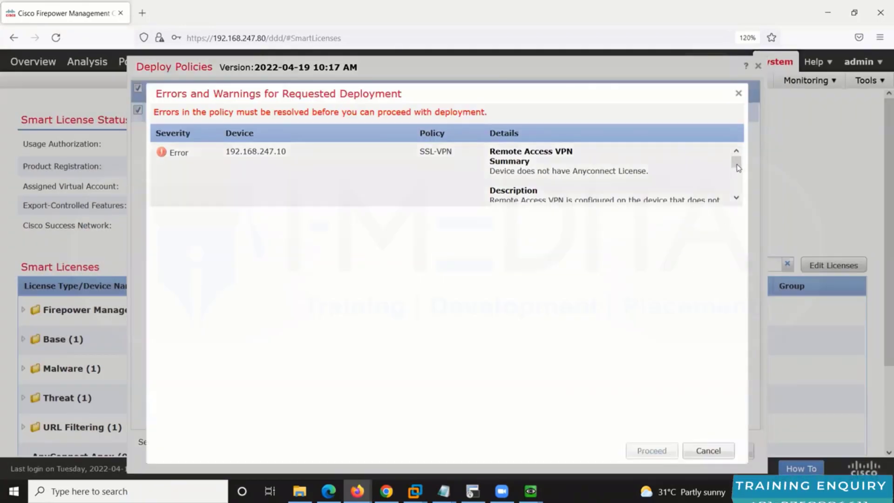
drag(736, 165, 738, 168)
scroll(742, 182, down, 2)
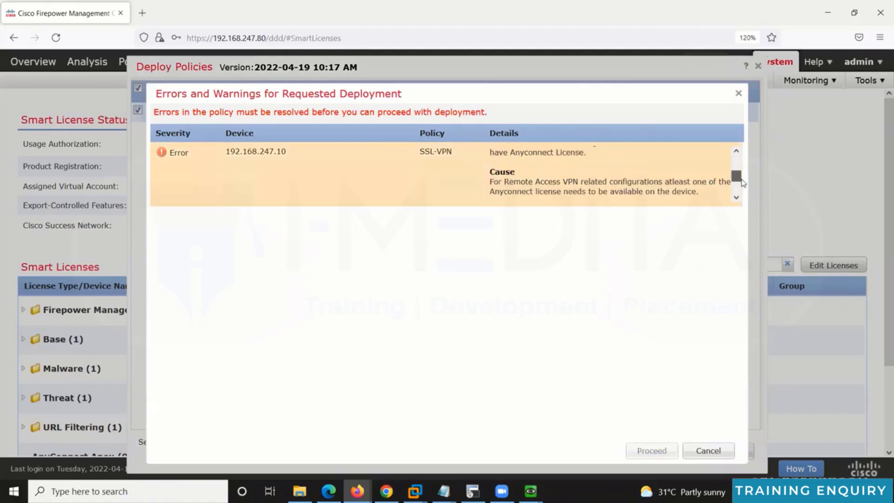
scroll(742, 182, down, 1)
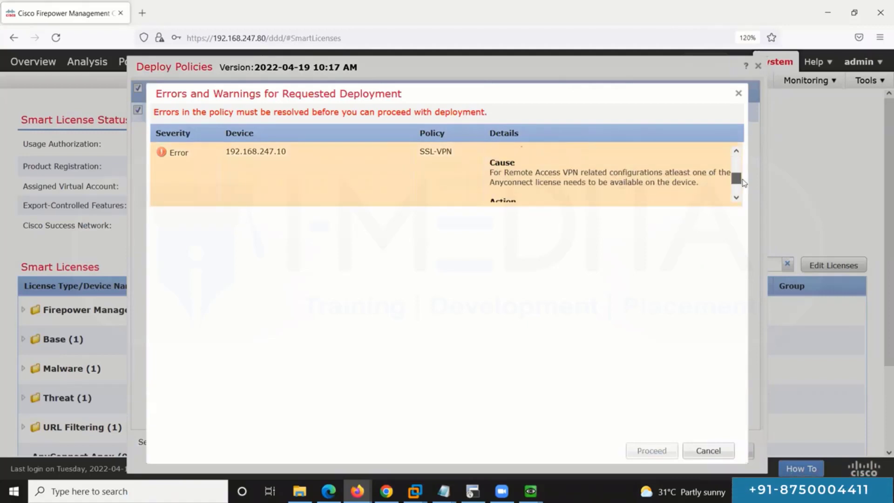
scroll(747, 188, down, 2)
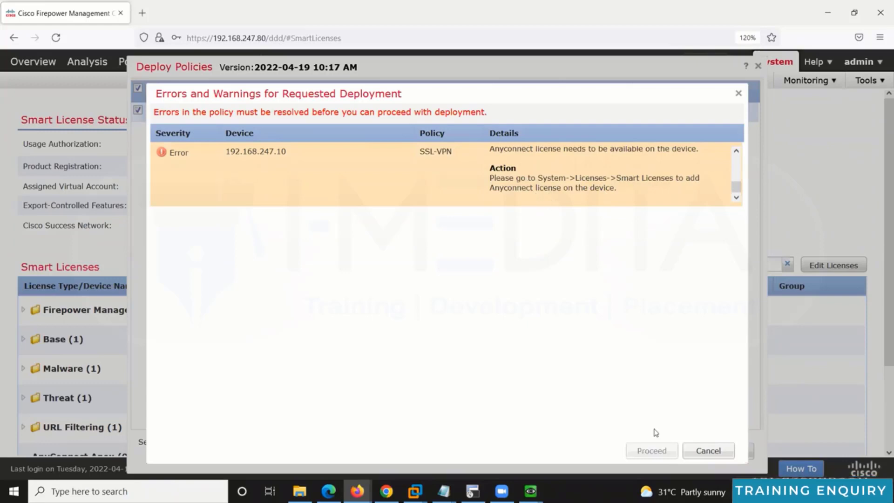
click(708, 451)
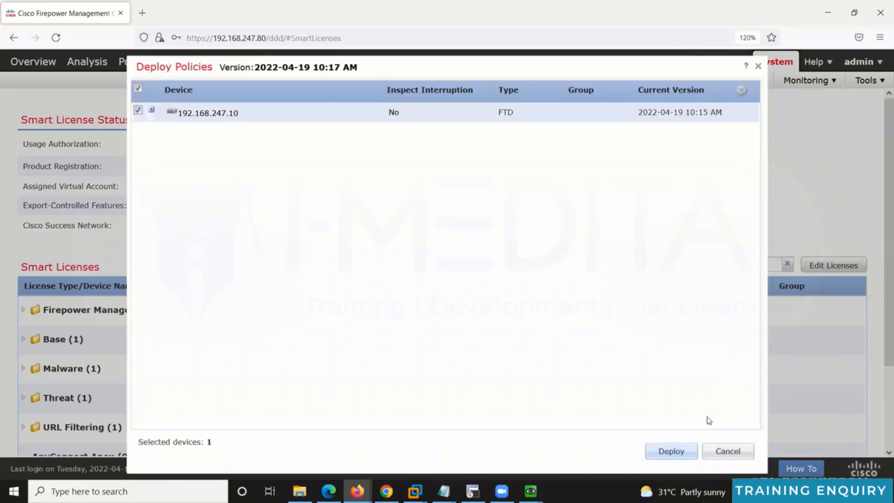
click(711, 455)
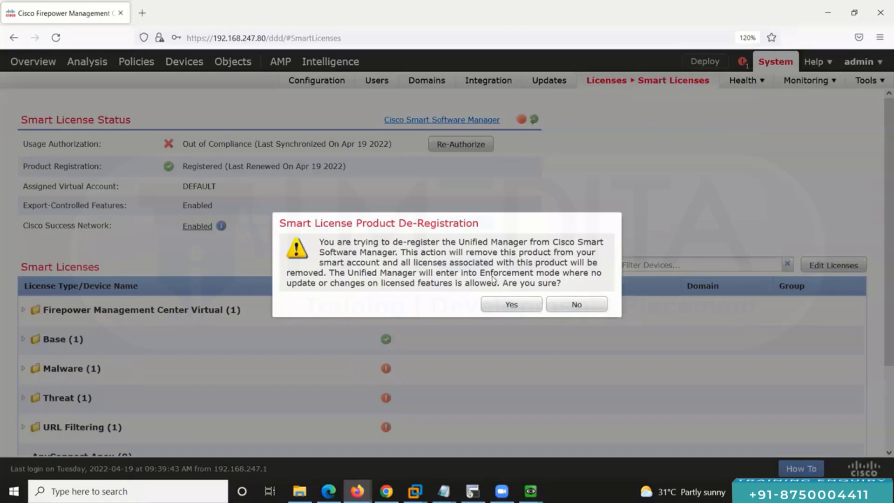
Step: Confirm de-registration, open Product Registration, and copy the registration token from Notepad
click(496, 309)
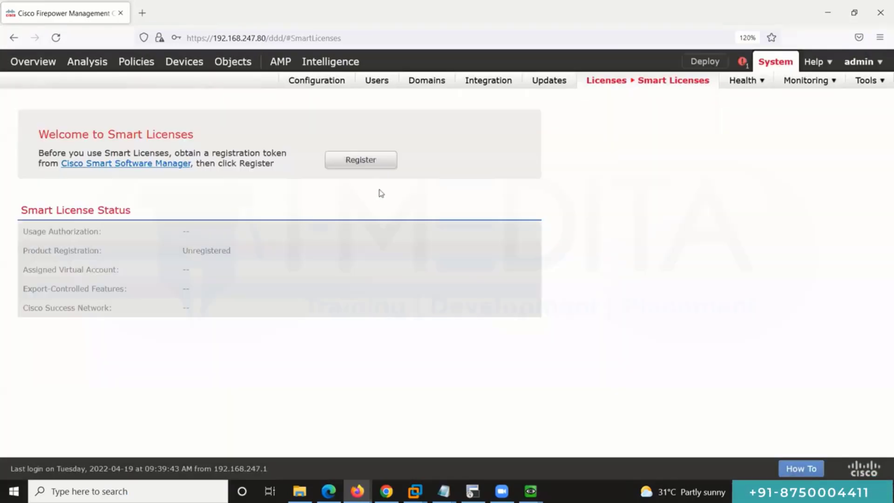
click(364, 159)
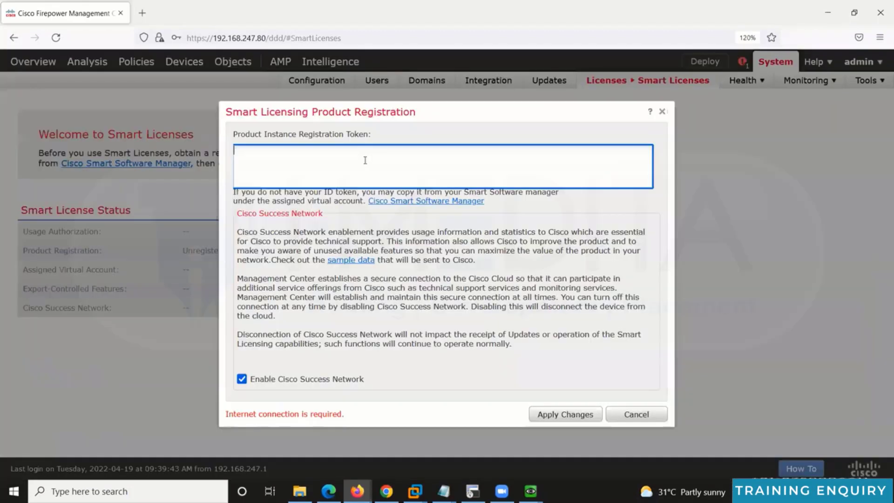
mouse_move(444, 491)
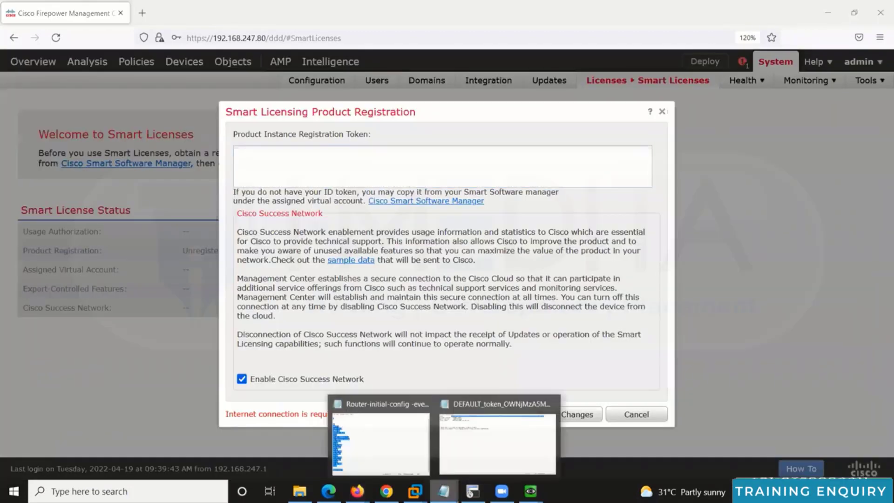
click(494, 435)
right_click(323, 31)
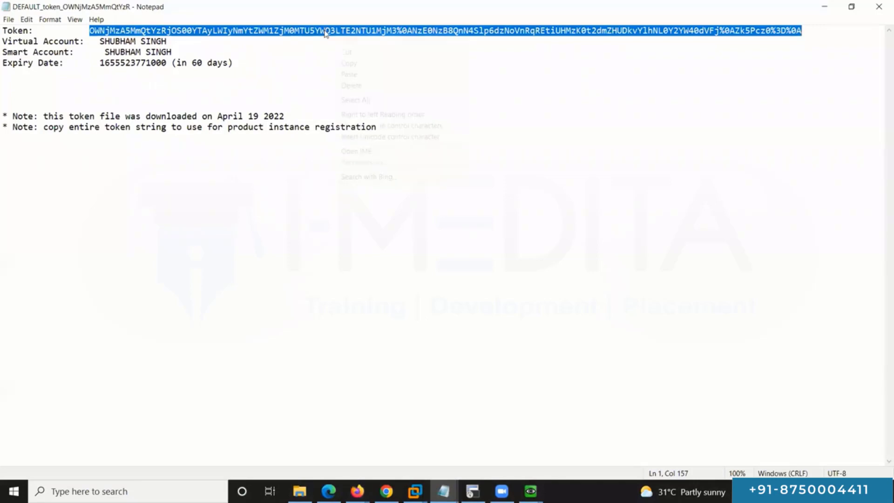
click(364, 64)
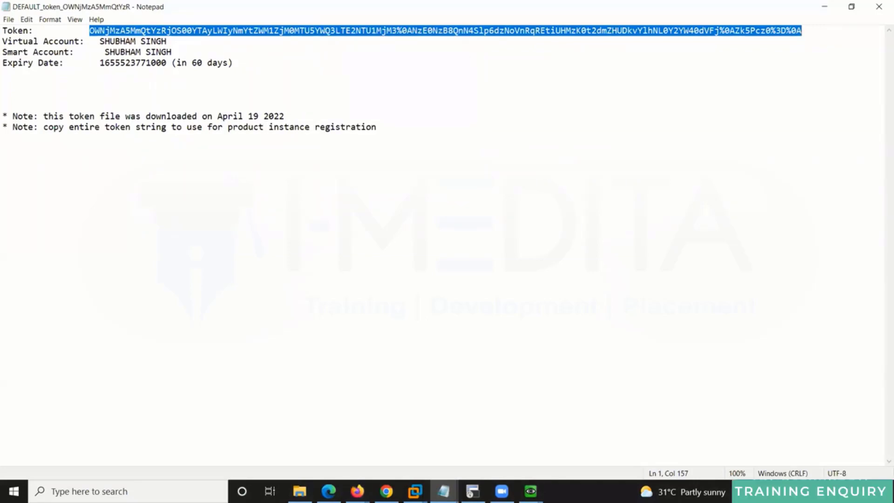
click(824, 6)
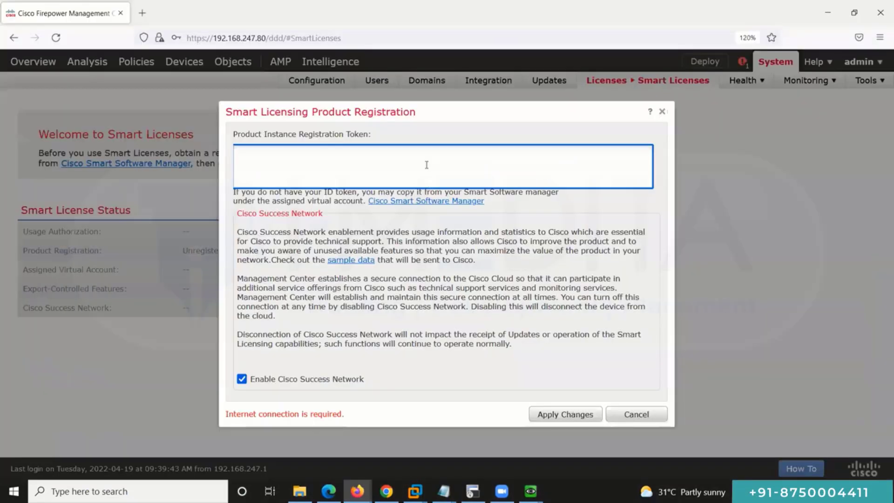
Step: Paste the copied token into the registration field and apply to register
click(425, 165)
key(ctrl+v)
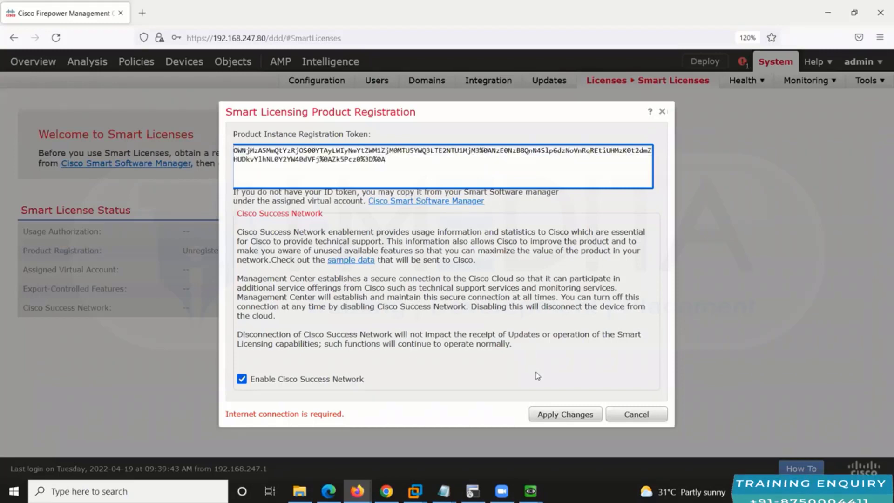
click(566, 414)
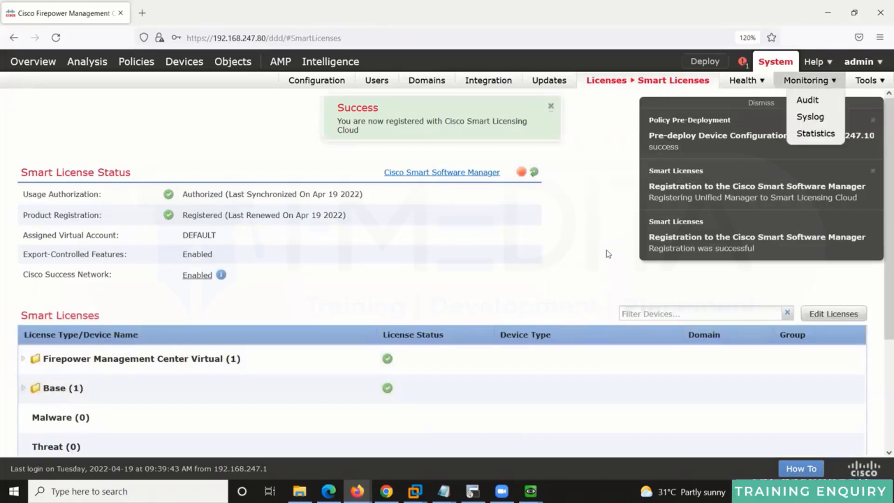
scroll(597, 265, down, 3)
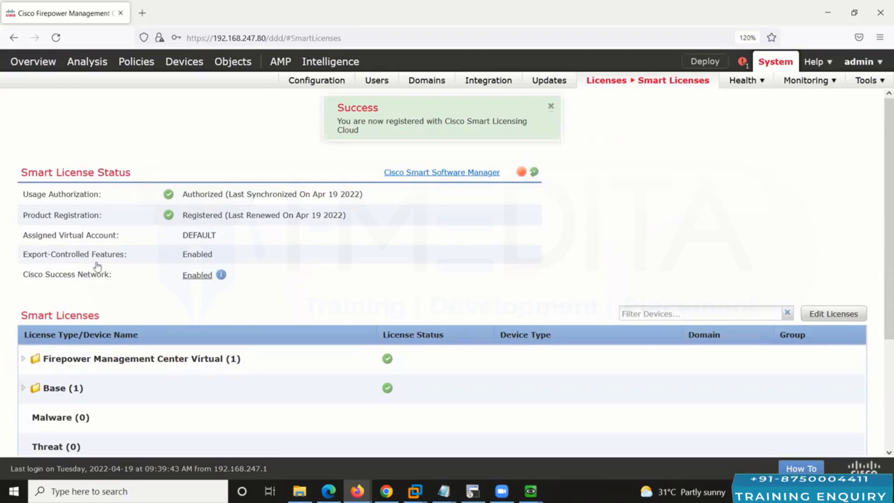
Step: Assign an AnyConnect Plus license to device 192.168.247.10 and apply it
click(831, 316)
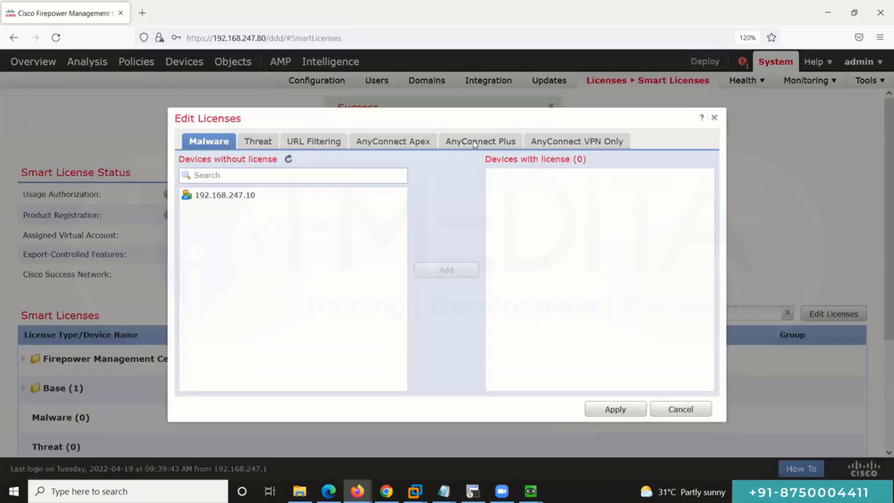
click(473, 140)
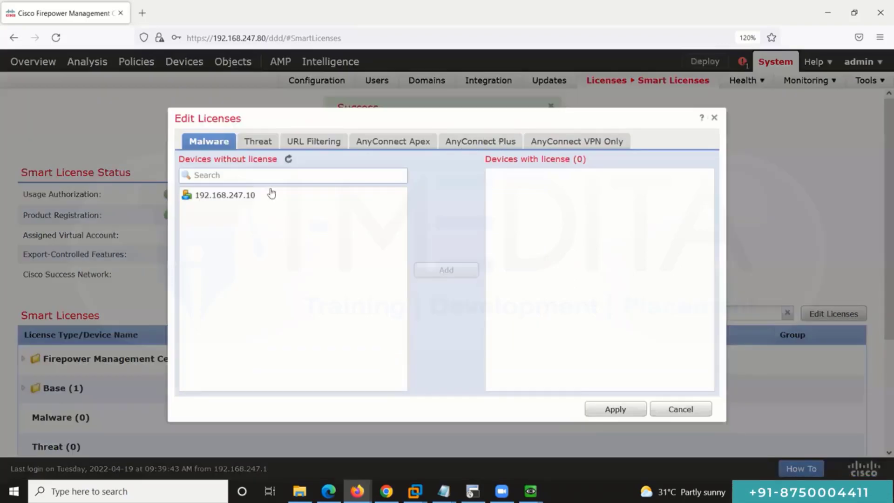
click(461, 275)
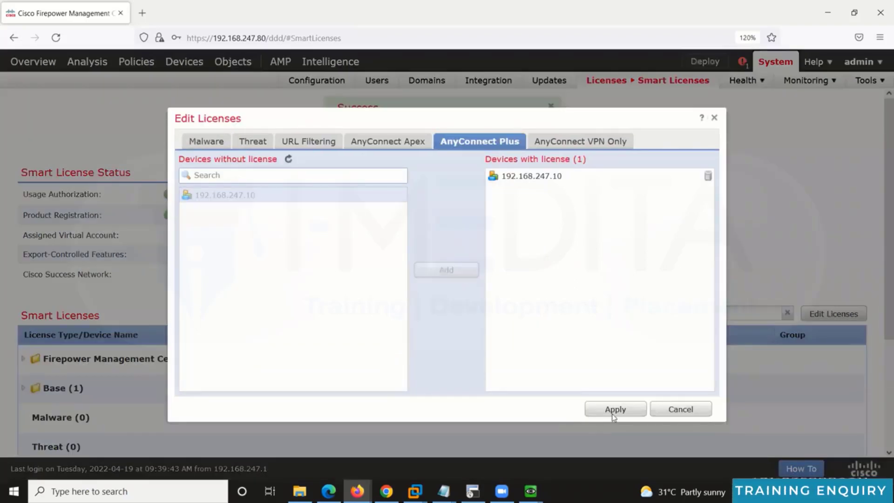
click(613, 410)
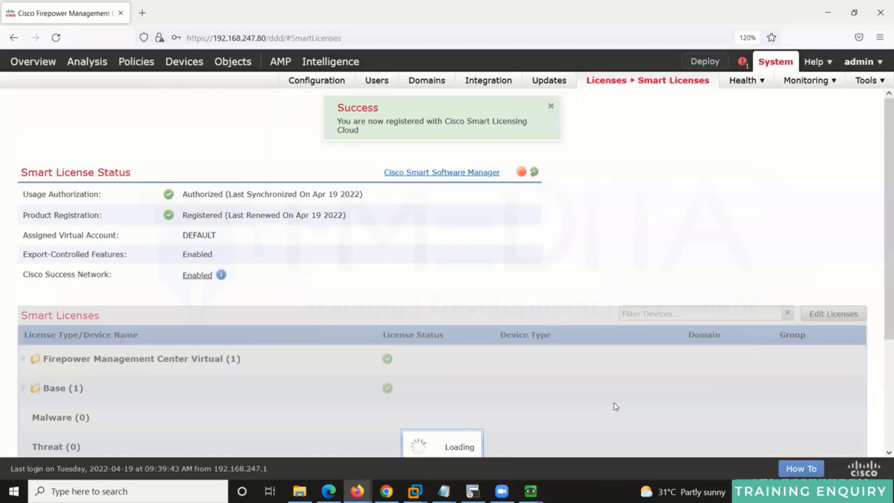
scroll(614, 408, down, 3)
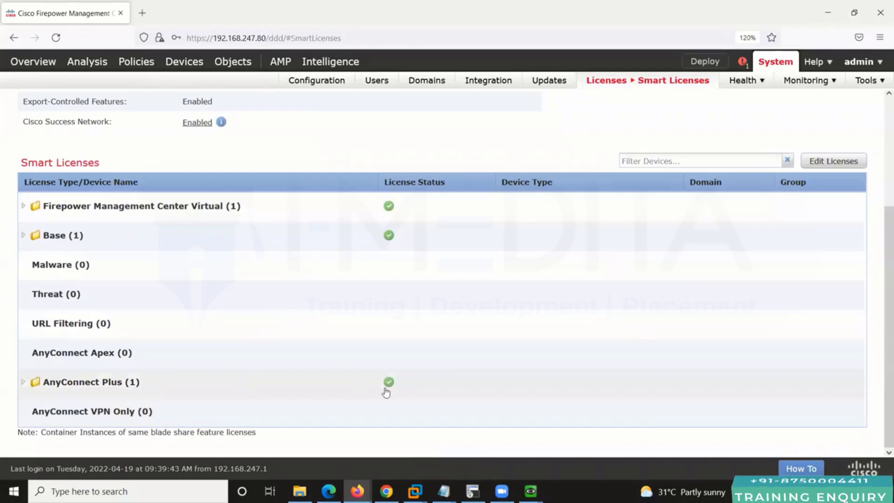
Step: Deploy the pending policies to device 192.168.247.10
click(695, 61)
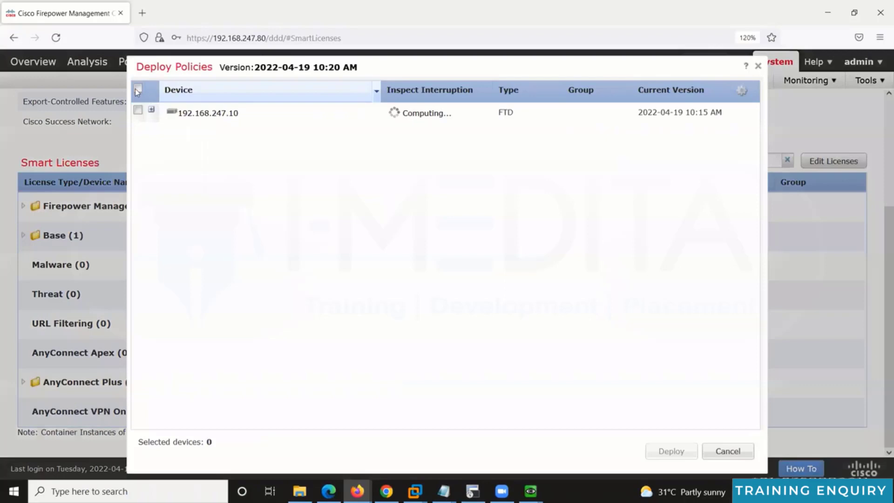
click(137, 88)
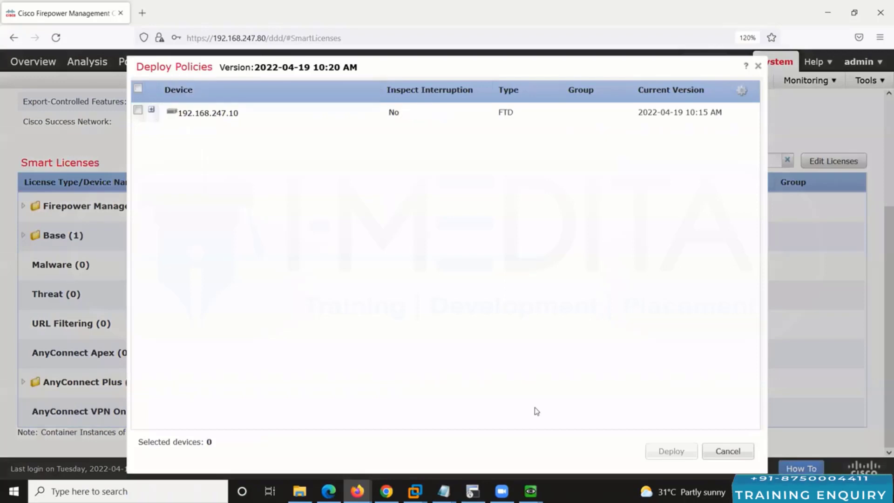
click(667, 453)
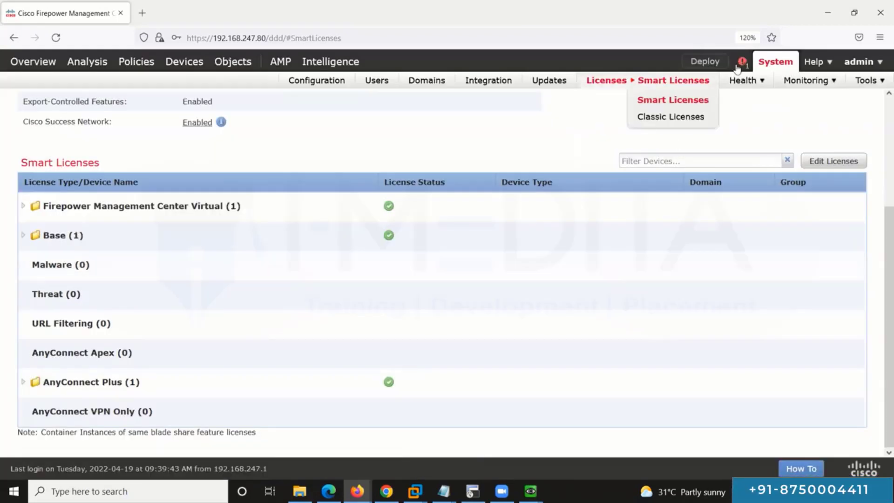
Step: Open the Deployments status panel to follow the 192.168.247.10 deployment
click(742, 62)
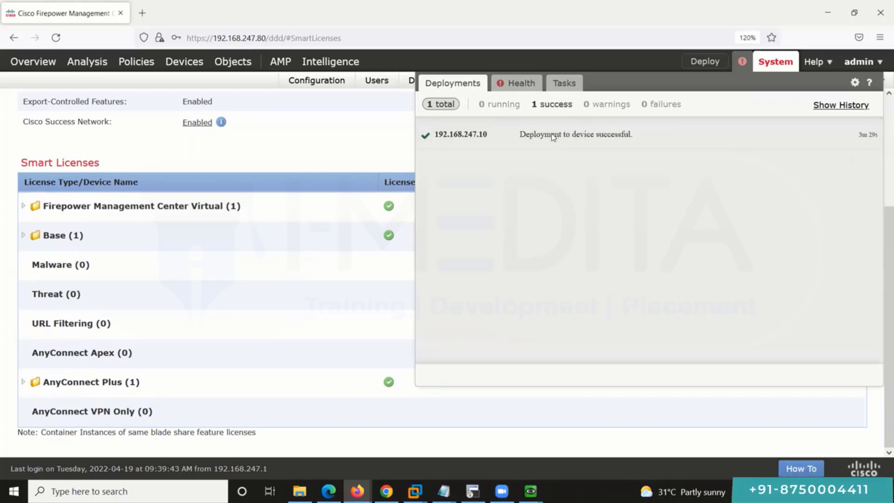
Step: Close the deployment status panel and switch to the FirePower1 QEMU console
click(342, 136)
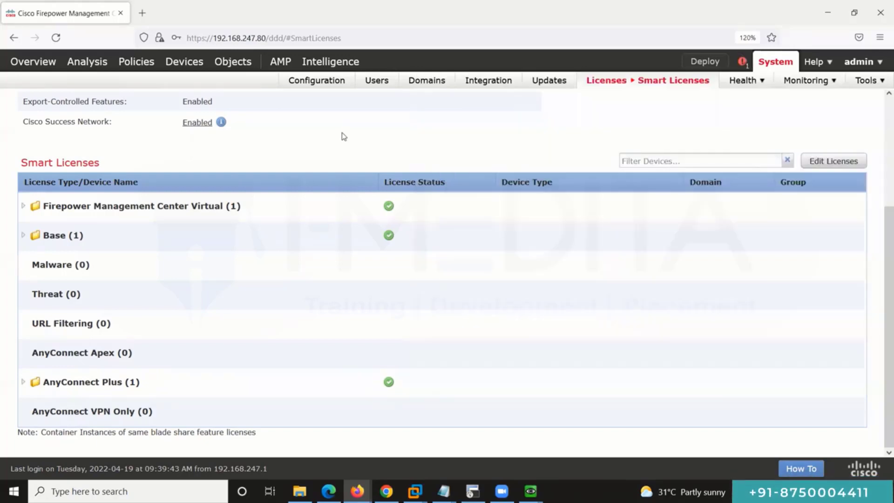
click(830, 13)
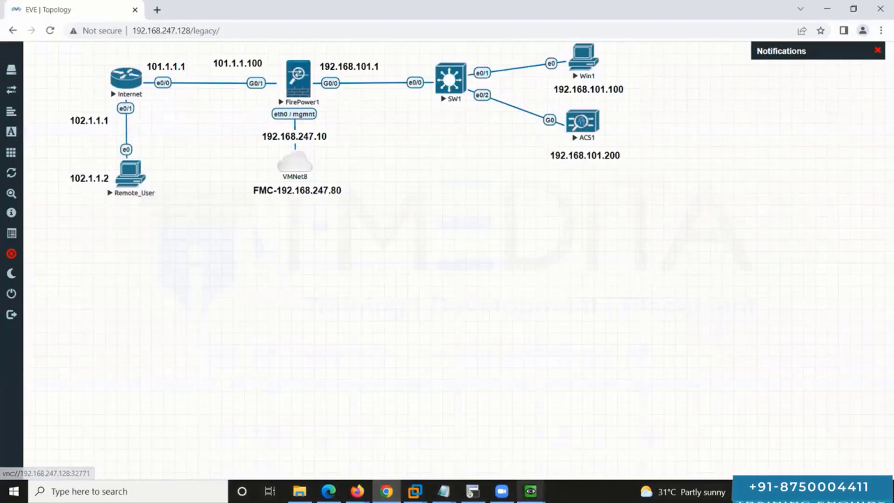
click(531, 491)
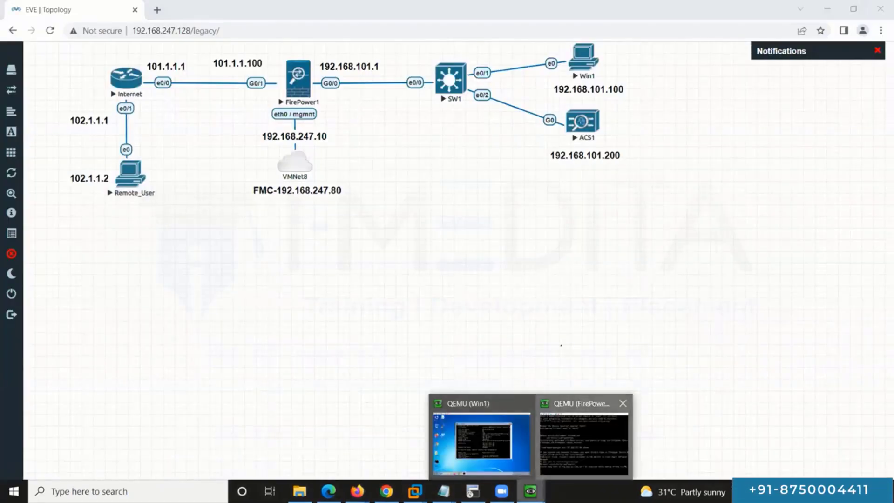
click(560, 448)
Step: Enter the FTD diagnostic CLI with system support diagnostic-cli and enable privileged mode
key(Return)
key(Return)
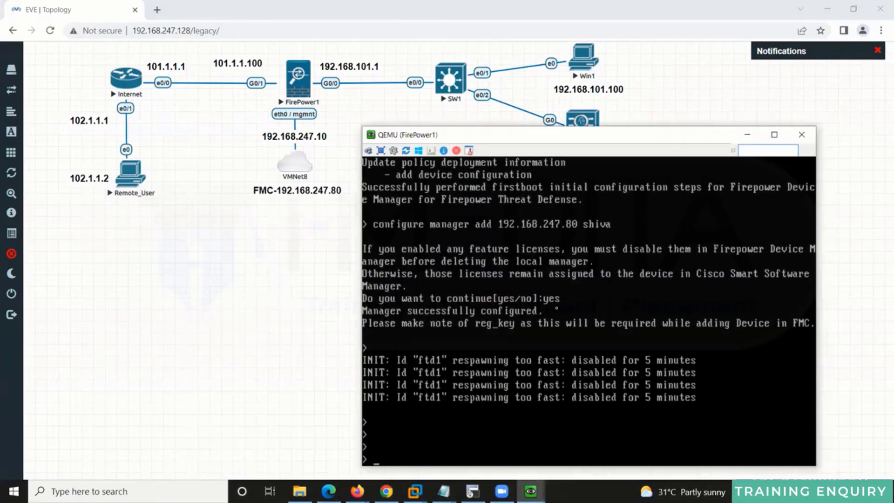
text(system support diagnostic-cli)
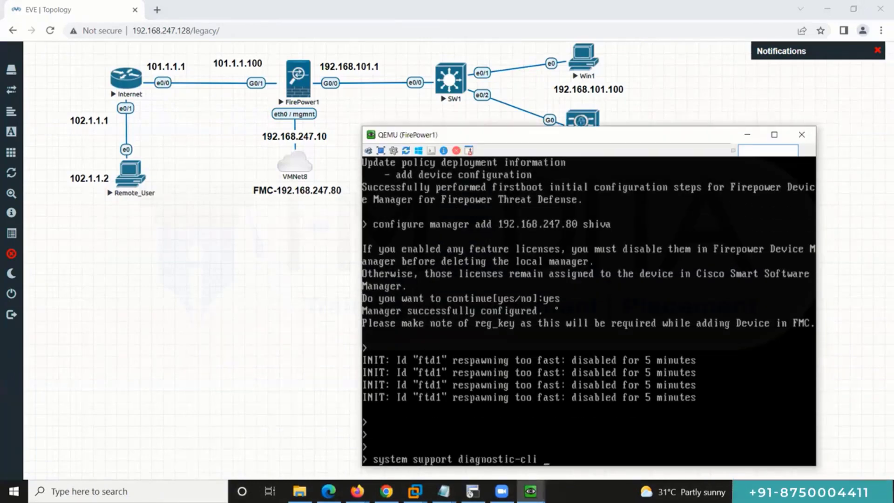
key(Return)
key(Return)
key(Return)
key(Return)
key(Return)
key(Return)
key(Return)
key(Return)
key(Return)
key(Return)
key(Return)
key(Return)
key(Return)
key(Return)
key(Return)
key(Return)
key(Return)
text(en)
key(Tab)
key(Return)
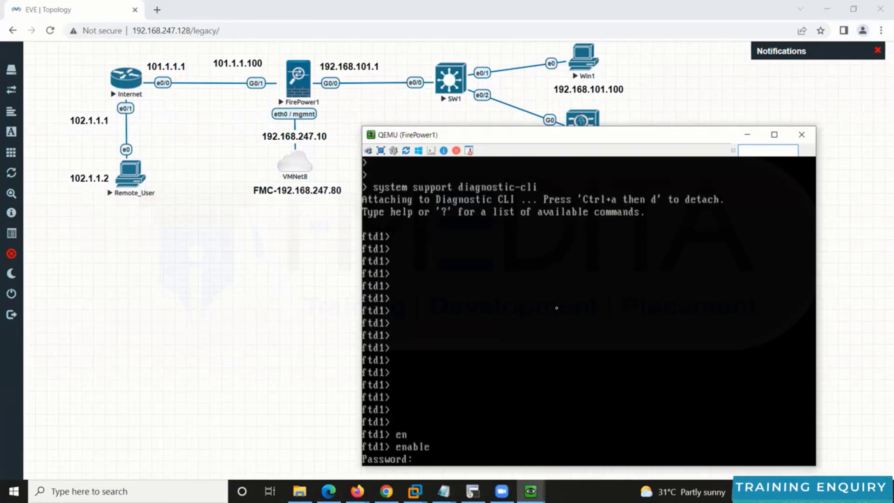
key(Return)
key(Return)
key(Return)
key(Return)
key(Return)
key(Return)
key(Return)
key(Return)
key(Return)
key(Return)
key(Return)
key(Return)
key(Return)
key(Return)
Step: Show the interface IP brief and the running-config routes
text(sho)
key(Tab)
text(int ip br)
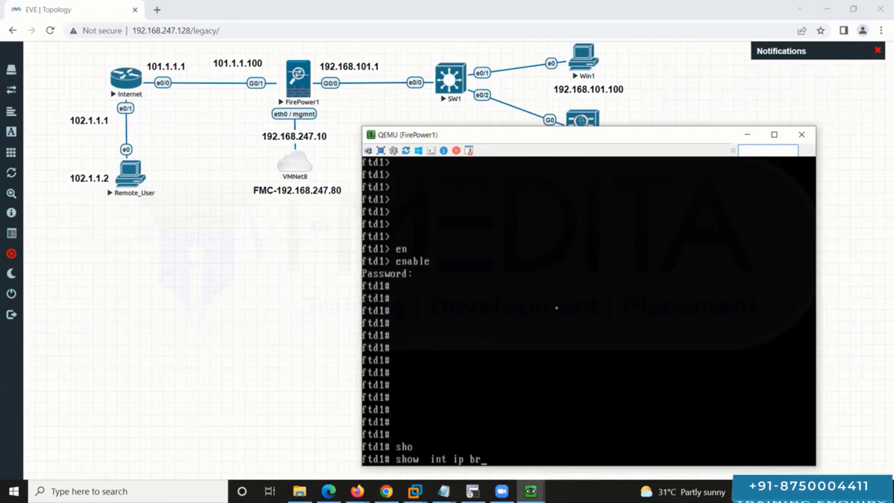
key(Tab)
key(Return)
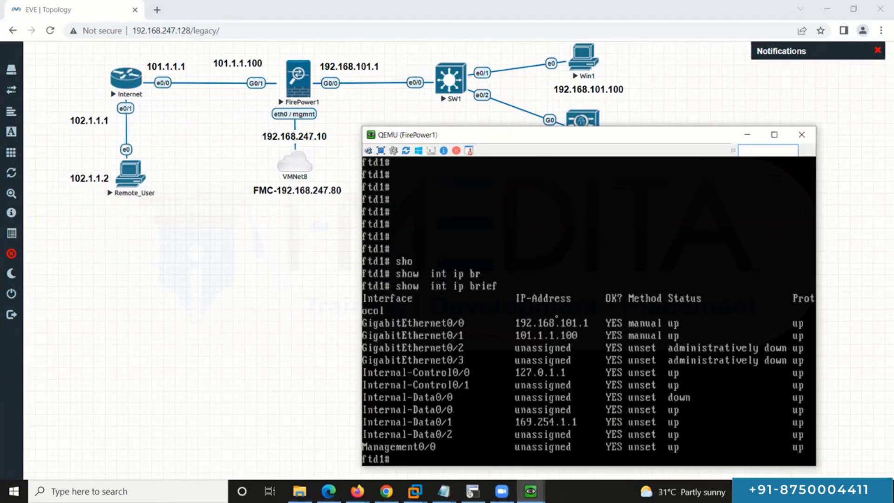
text(sho)
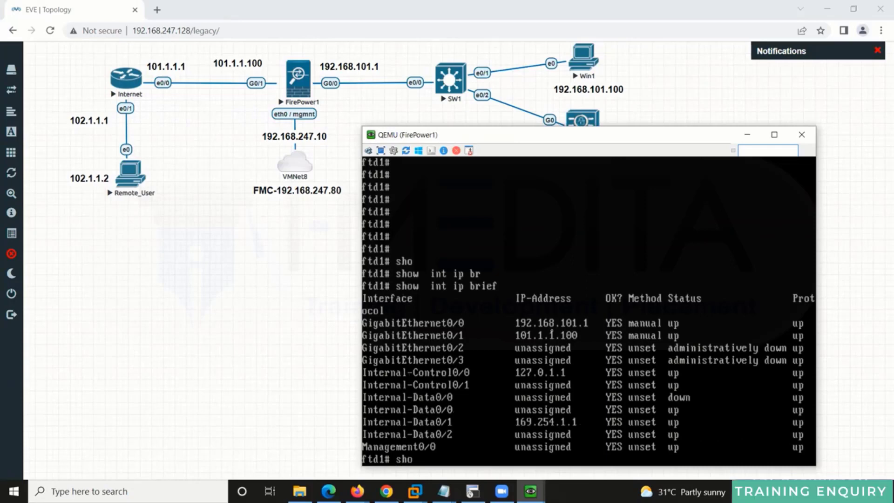
key(Tab)
text(run)
key(Tab)
text(ro)
key(Tab)
key(Return)
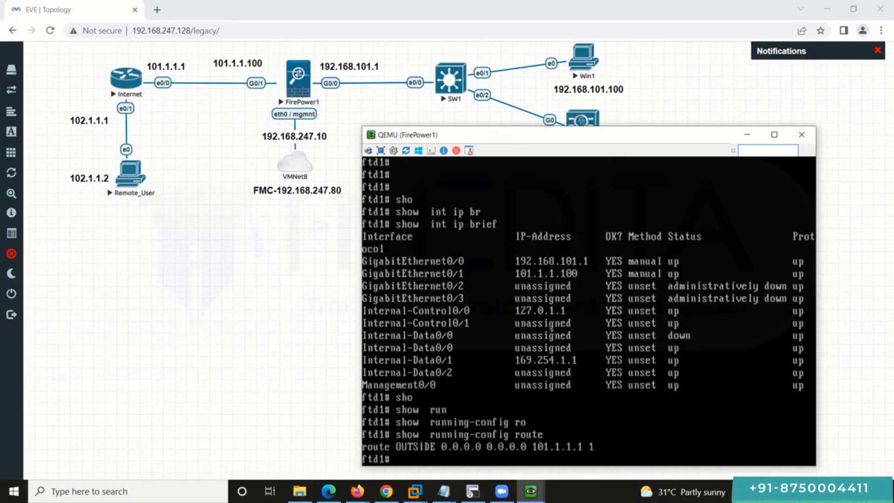
Step: Ping 192.168.101.100 and 192.168.101.200 from the firewall
text(pin)
key(Tab)
text(19)
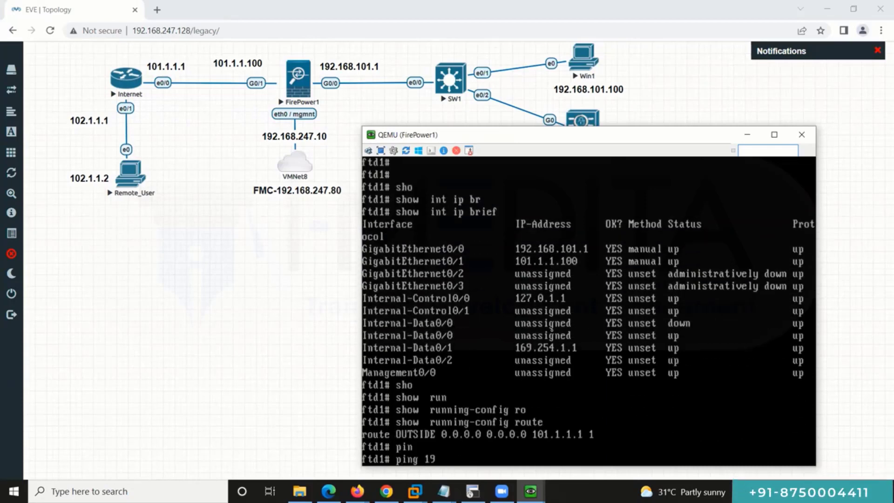
text(2.168.101.100)
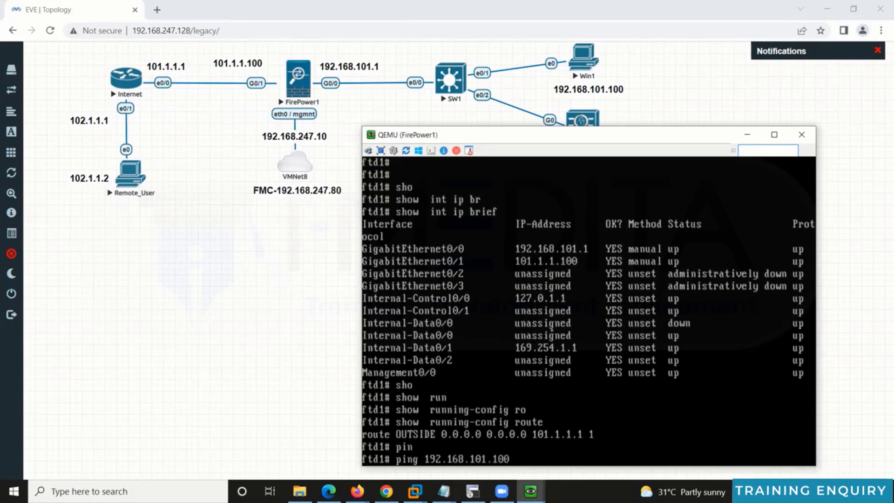
key(Return)
key(Up)
key(BackSpace)
key(BackSpace)
key(BackSpace)
text(200)
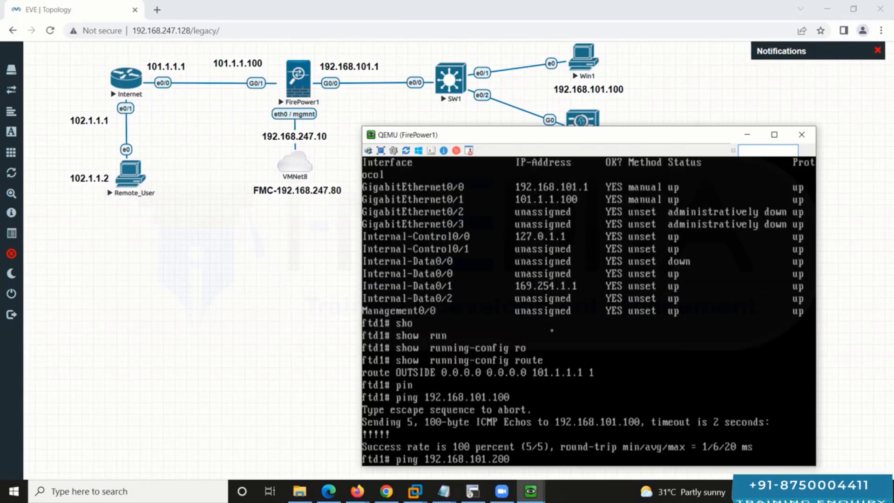
key(Return)
Step: Ping 102.1.1.1 and 102.1.1.2, then bring the EVE topology forward
text(pin)
key(Tab)
text(102.1.1.1)
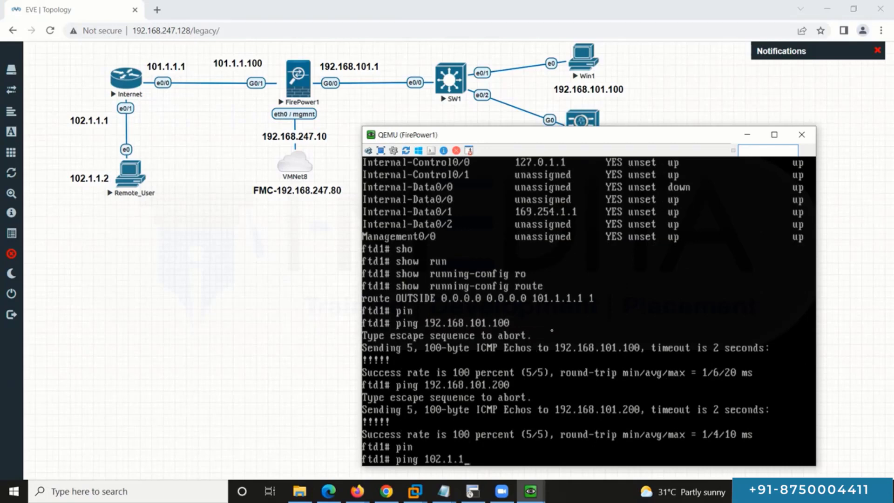
key(Return)
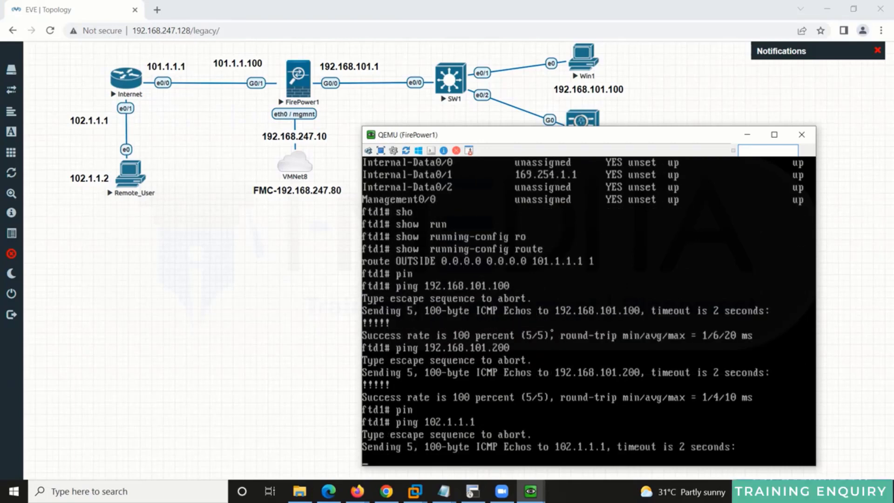
key(Up)
key(BackSpace)
text(2)
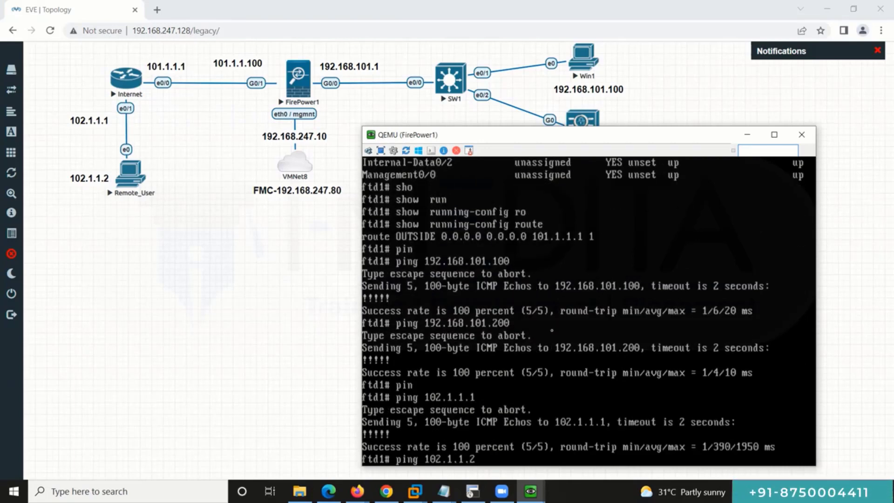
key(Return)
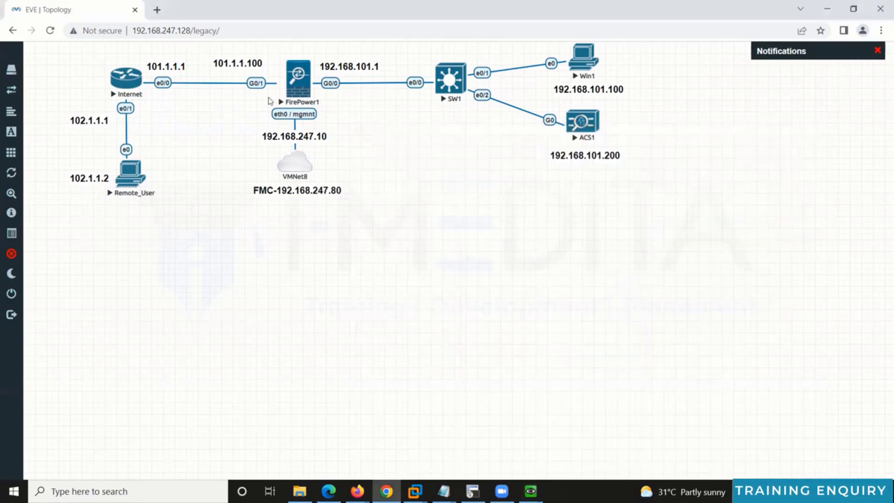
click(271, 100)
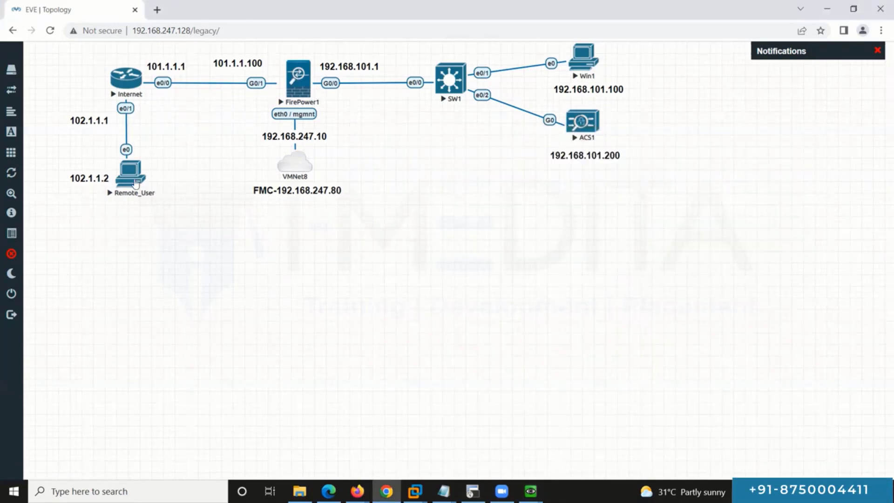
Step: Back on FirePower1, ping 192.168.101.100, 192.168.101.200 and 102.1.1.2
key(alt+Tab)
key(Return)
key(Return)
key(Return)
key(Return)
key(Return)
key(Return)
key(Return)
key(Return)
key(Return)
key(Return)
key(Return)
key(Return)
key(Return)
key(Return)
key(Return)
key(Return)
key(Return)
key(Return)
key(Return)
key(Return)
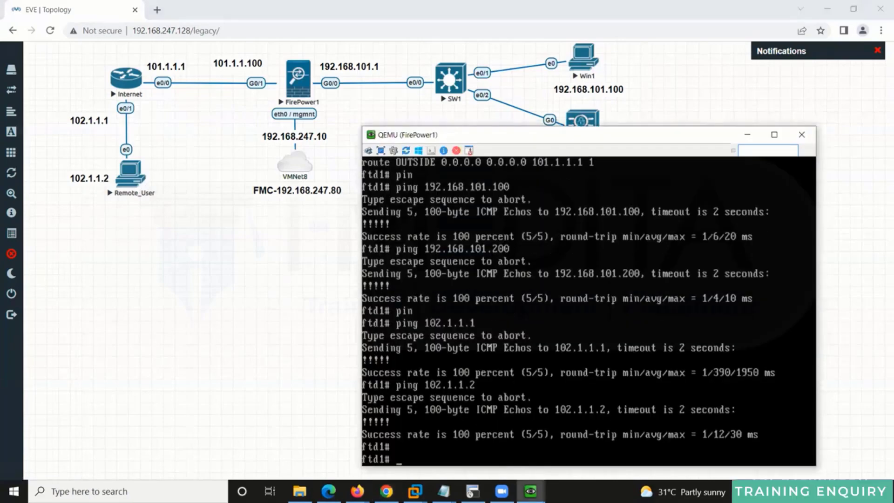
text(ping 192.168.101.100)
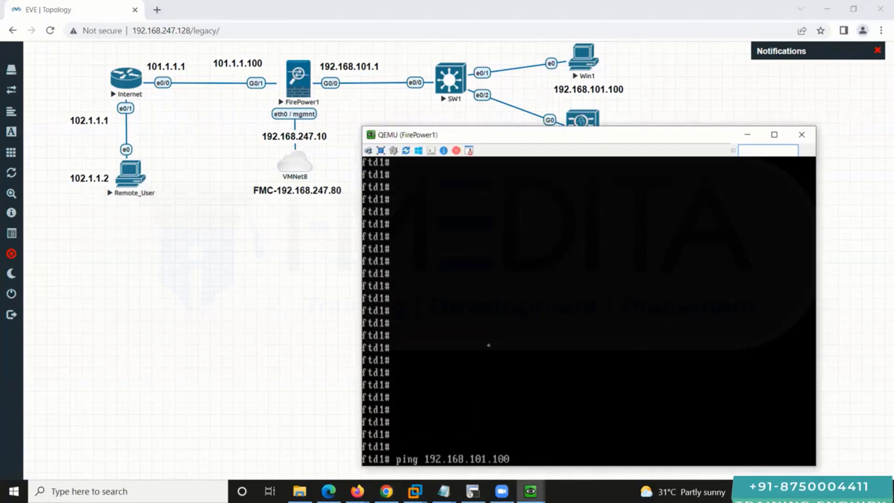
key(Return)
key(Return)
key(Return)
text(ping 192.168.101.200)
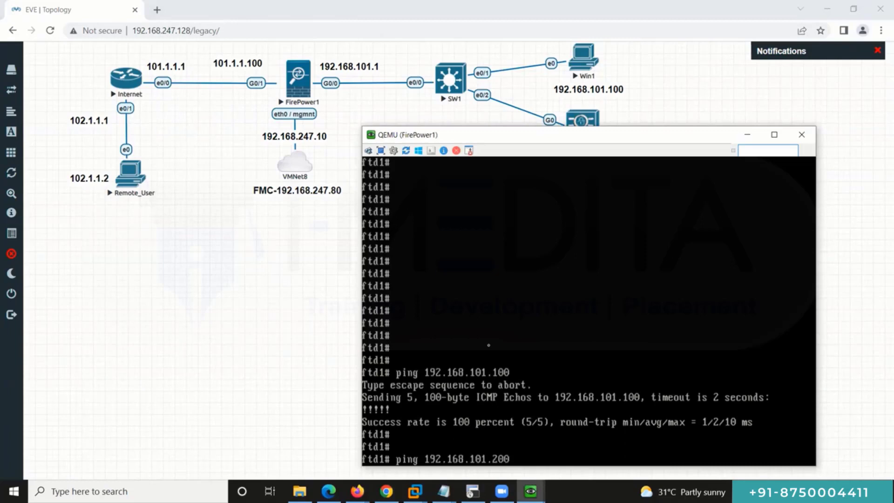
key(Return)
key(Return)
key(Return)
text(ping 102.1.1.2)
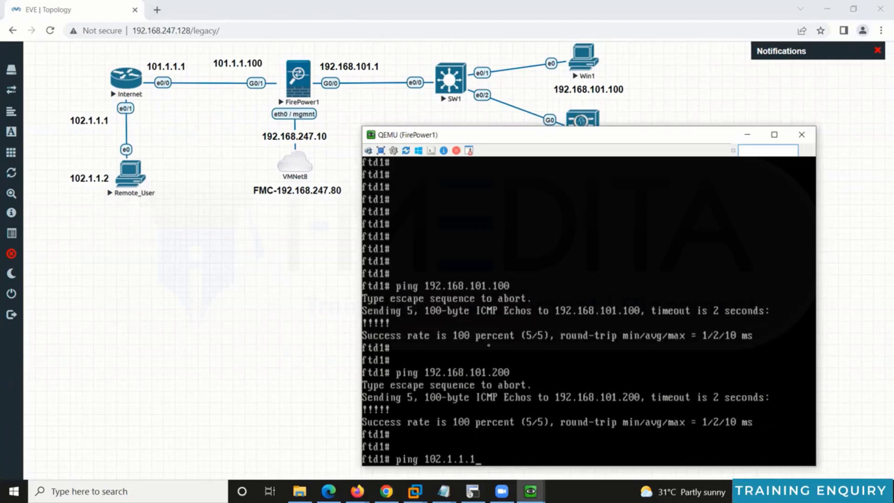
key(Return)
key(Return)
key(Return)
key(Return)
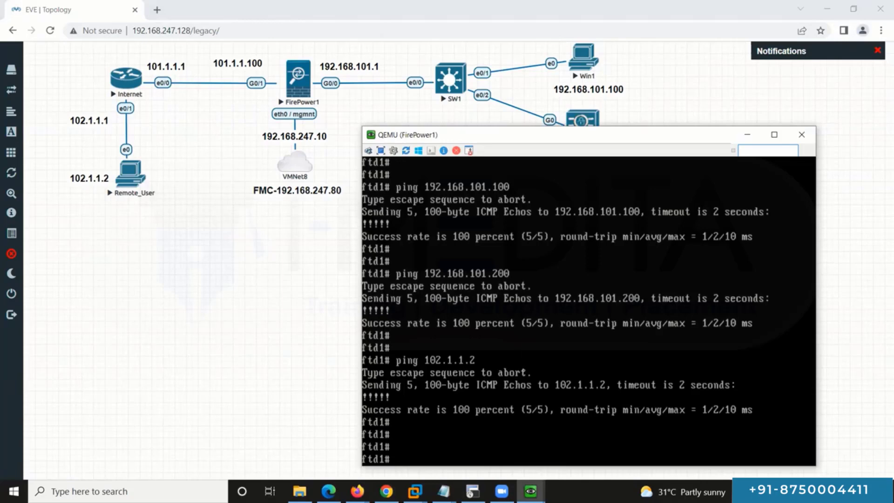
Step: Display show running-config aaa-server, then hide the console
text(sho)
key(Tab)
text(ru)
key(Tab)
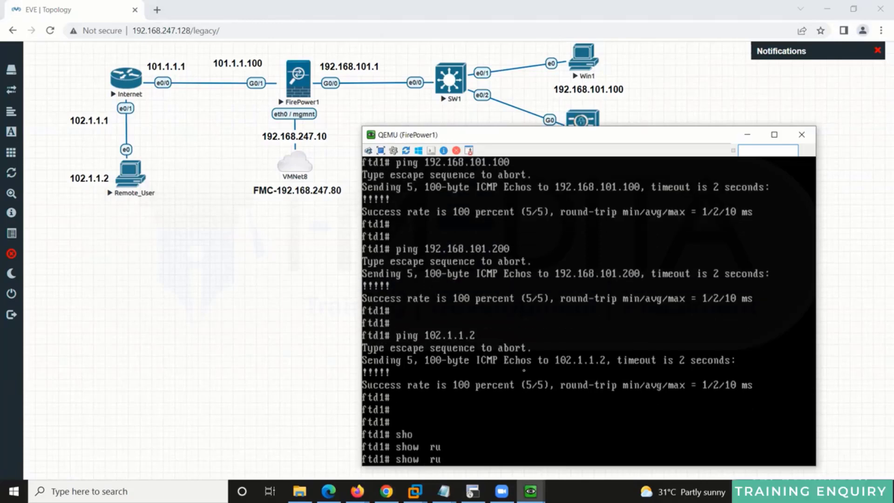
text(n)
key(Tab)
text(aaa-s)
key(Tab)
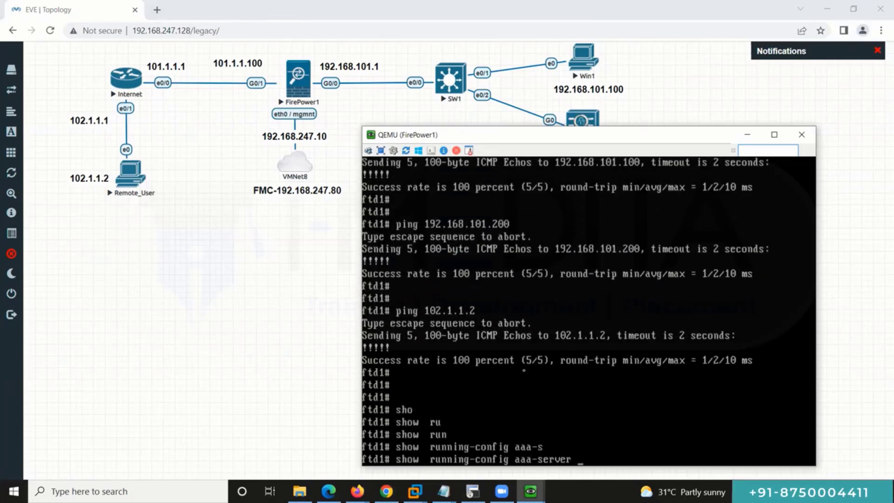
key(Return)
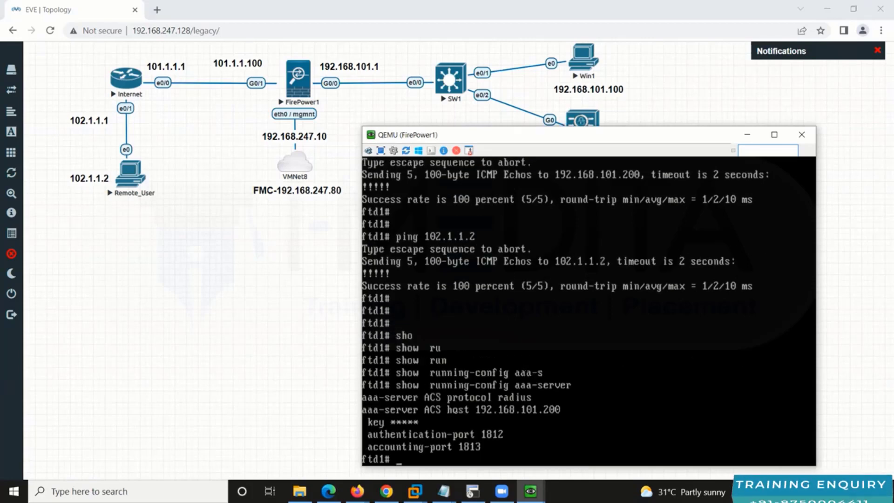
key(Return)
key(Return)
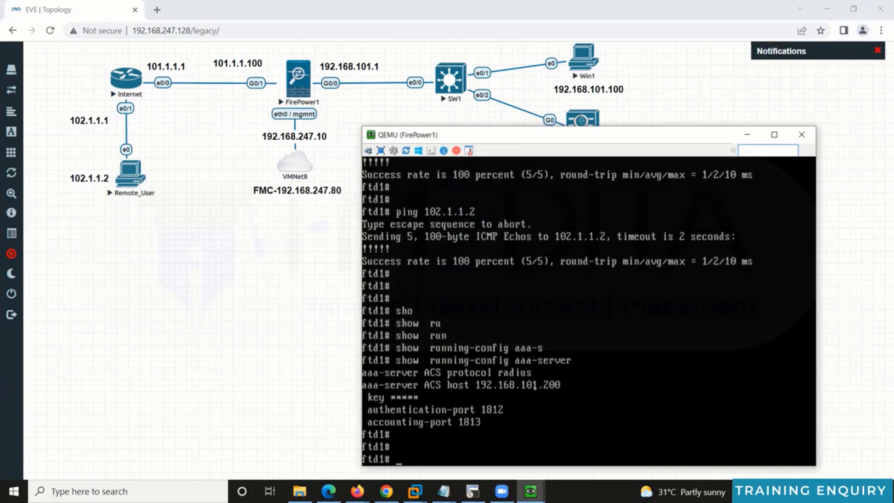
click(748, 136)
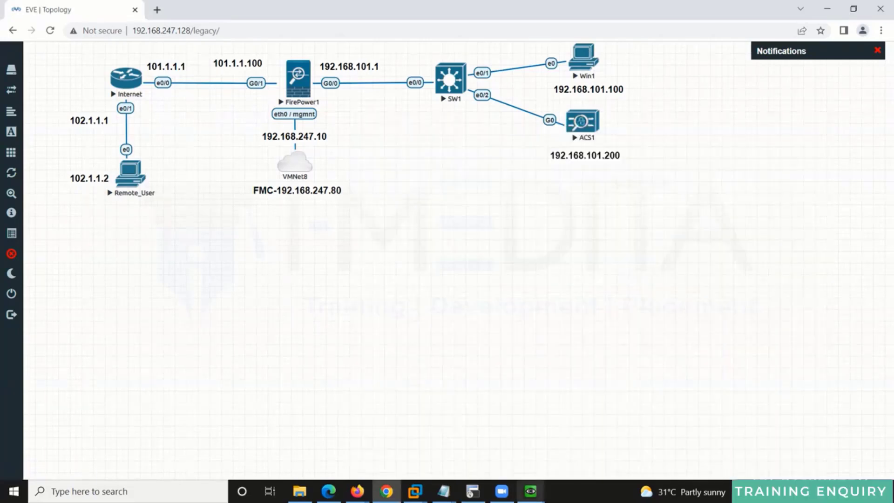
mouse_move(530, 491)
click(518, 463)
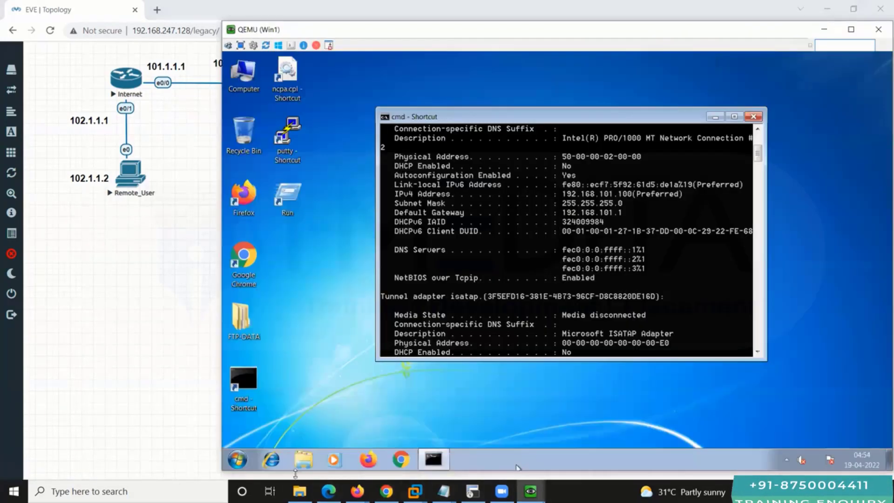
click(274, 461)
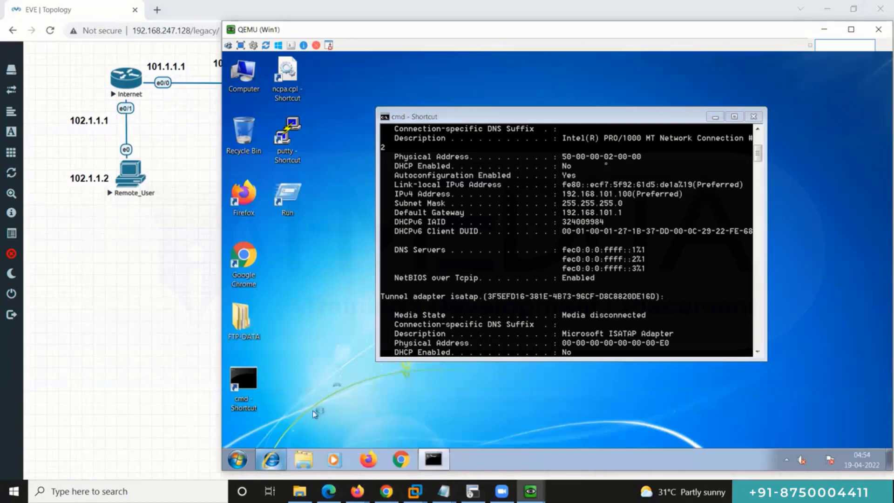
click(831, 32)
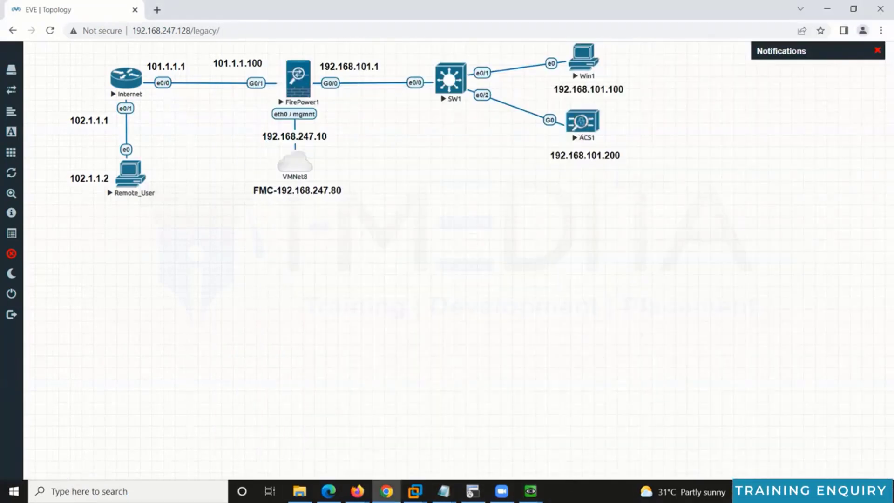
mouse_move(530, 491)
click(479, 437)
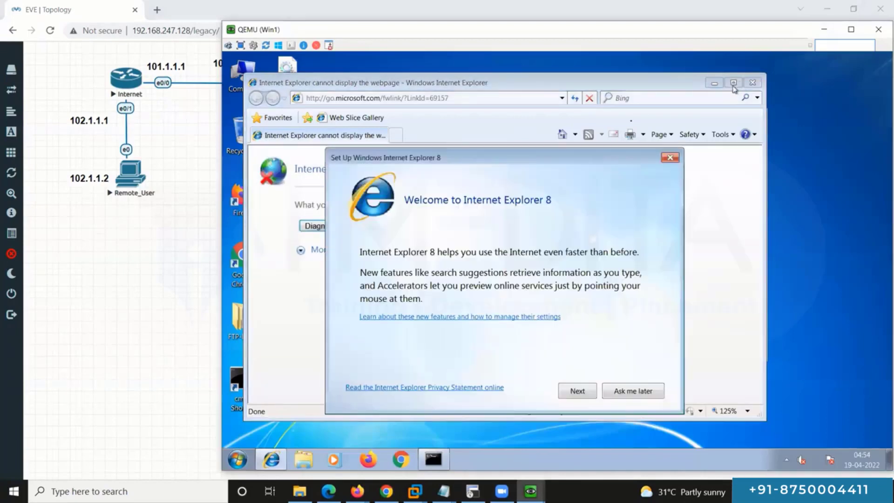
click(670, 159)
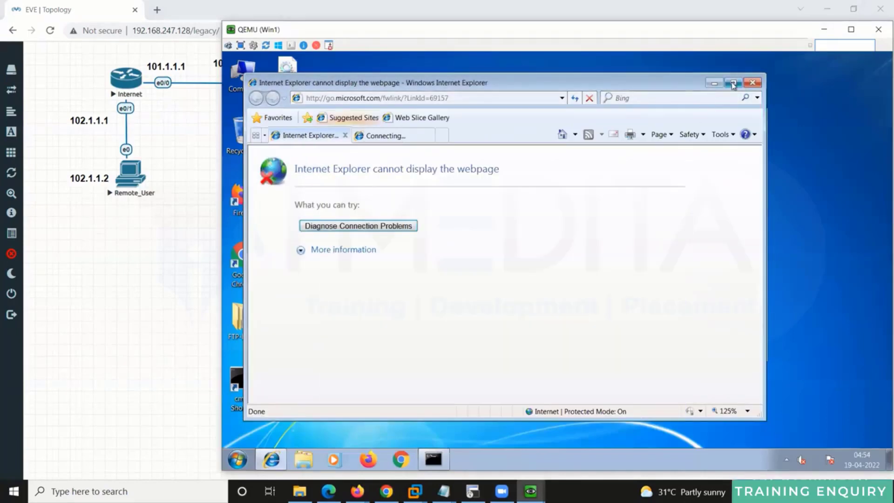
click(733, 83)
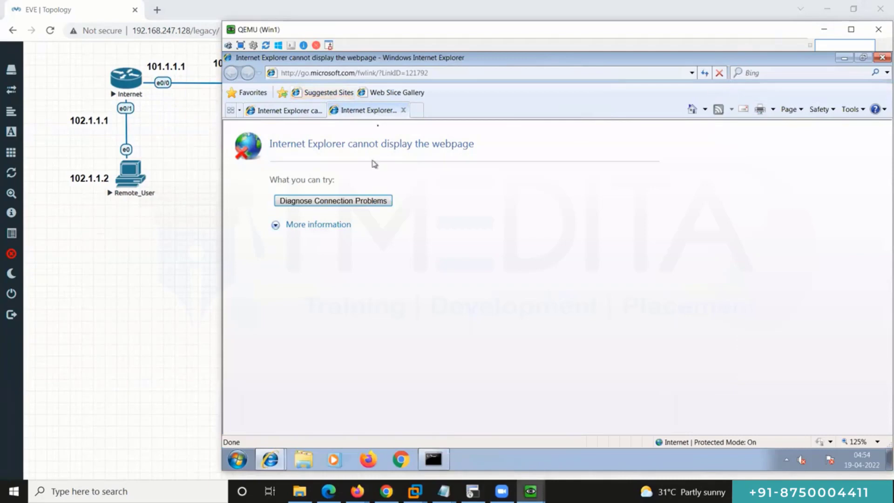
click(403, 110)
click(430, 77)
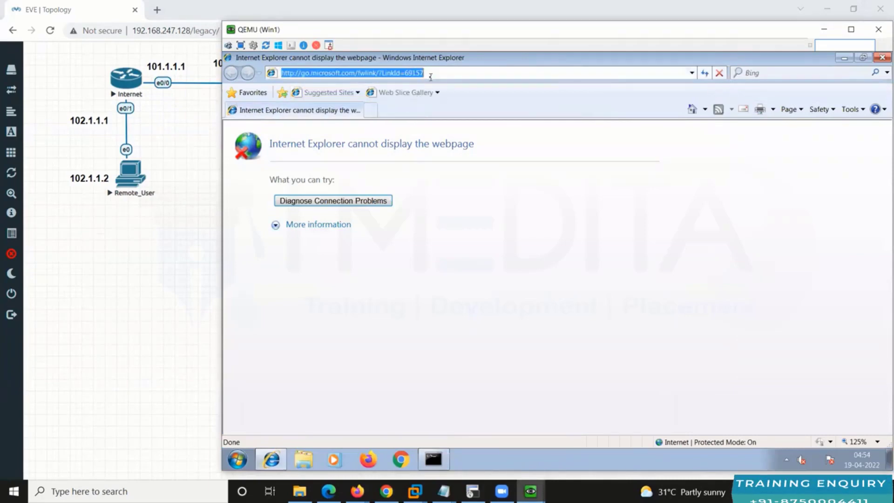
text(https)
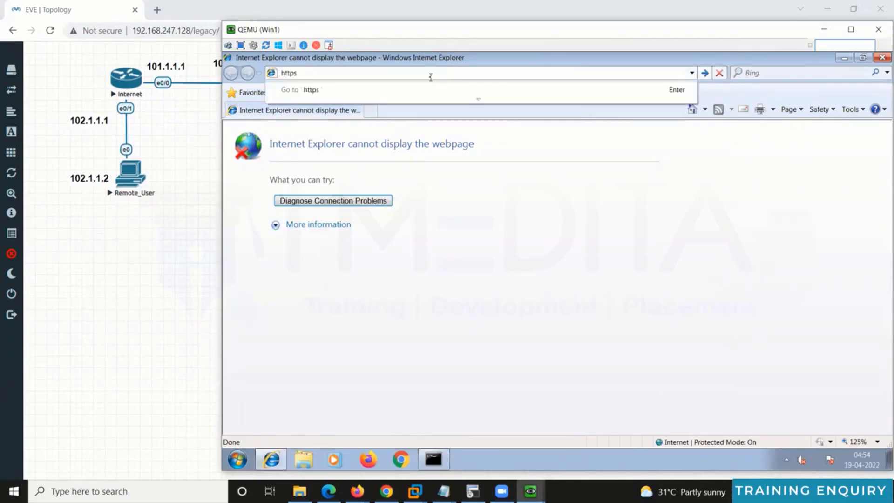
text(://192.168.101.200)
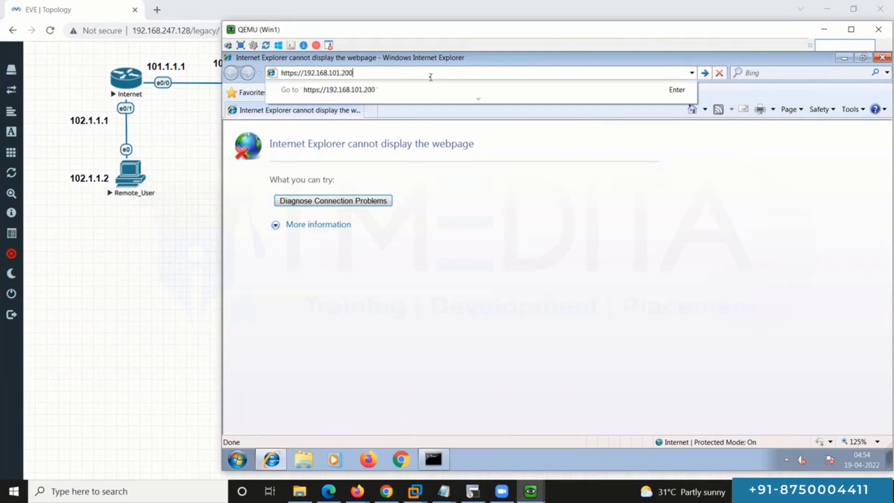
key(Return)
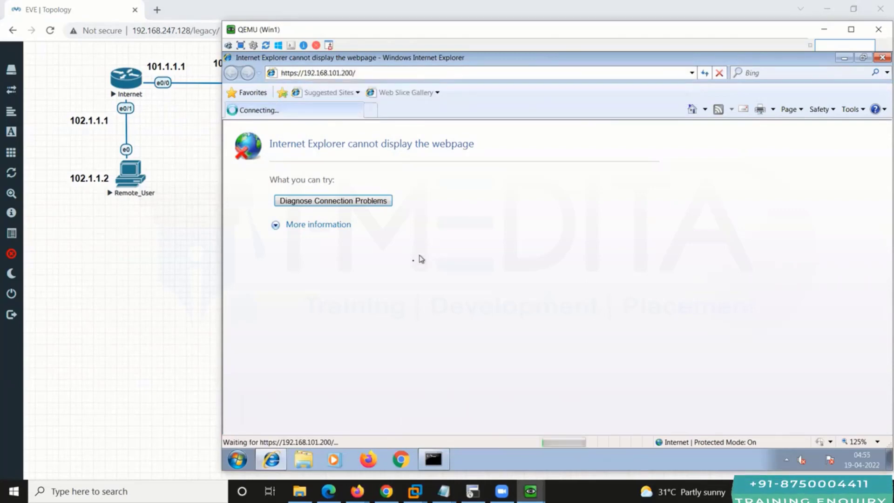
Step: Run ipconfig and ping 192.168.101.200 in Win1's command prompt, then continue past IE's certificate warning
click(173, 294)
drag(642, 210, 540, 122)
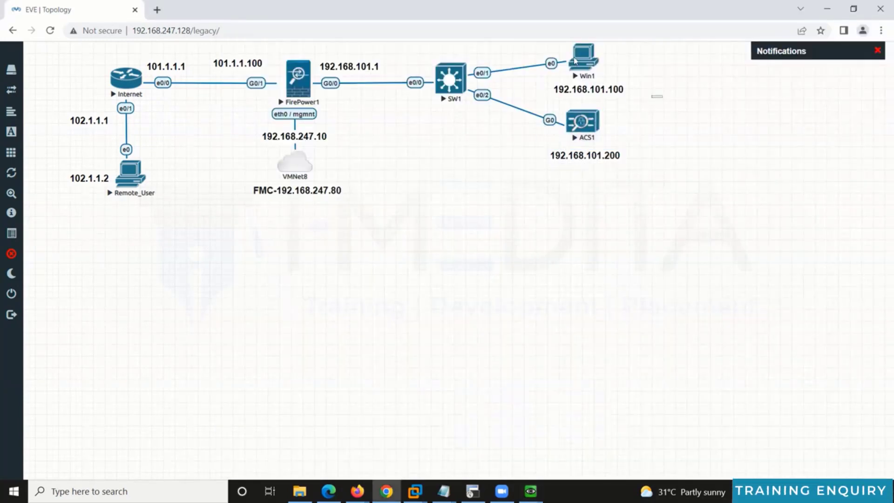
click(530, 491)
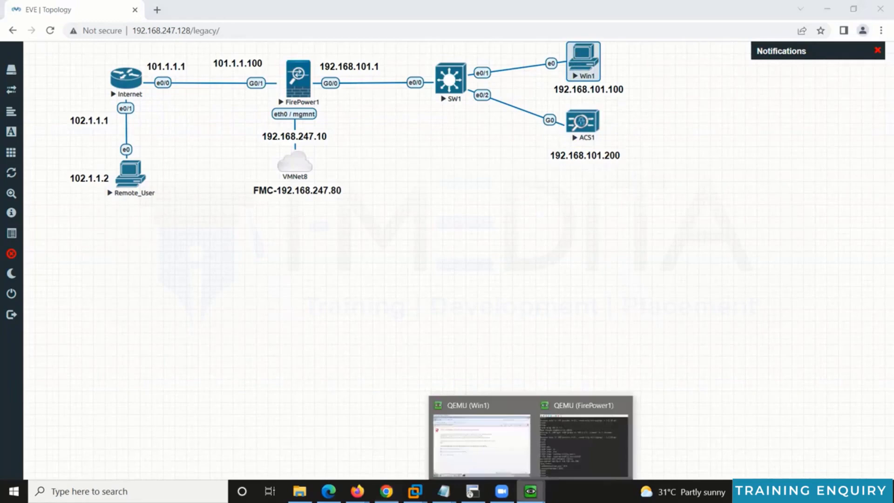
click(519, 452)
click(438, 456)
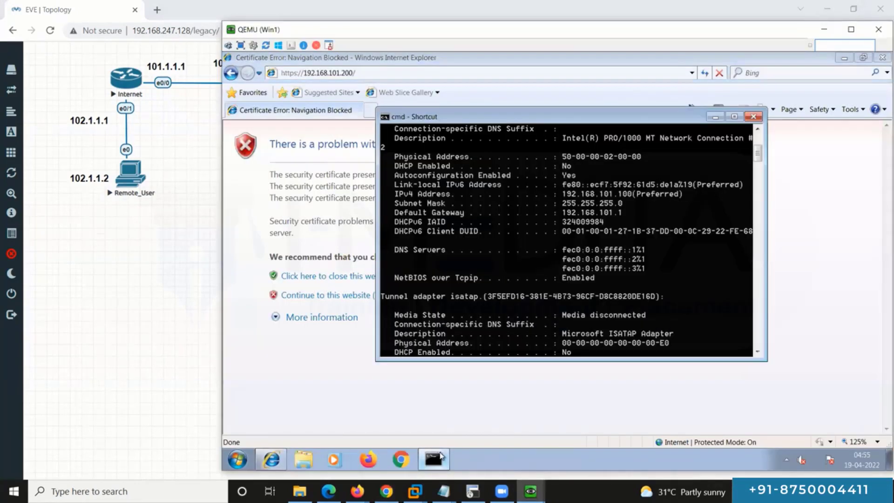
key(Return)
key(Return)
text(ipconfig)
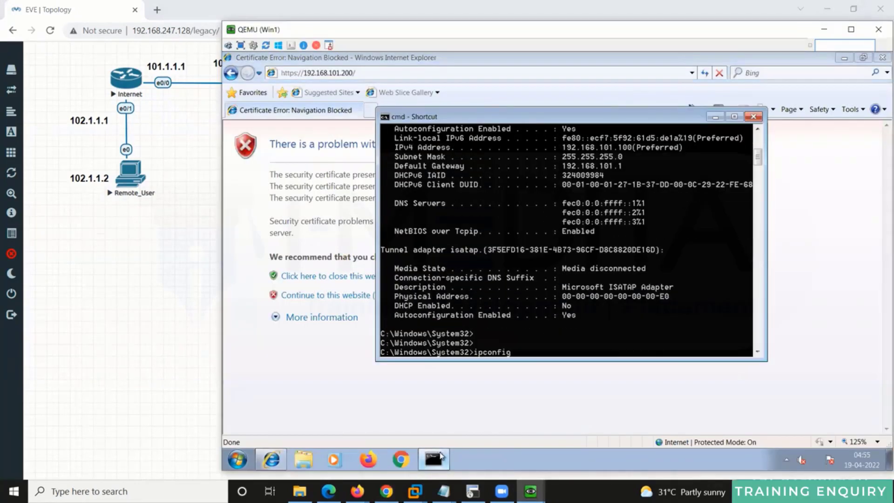
key(Return)
key(Return)
key(Return)
key(Return)
key(Return)
key(Return)
text(pi)
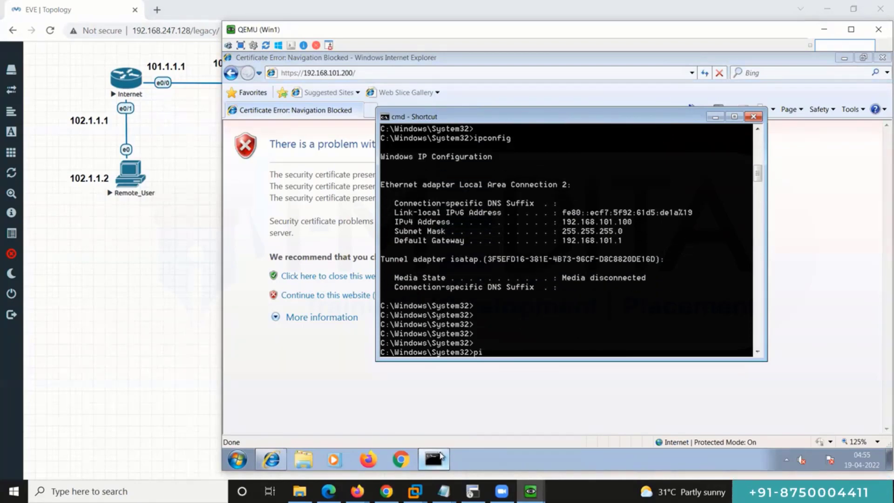
text(ng 192.168.101.200)
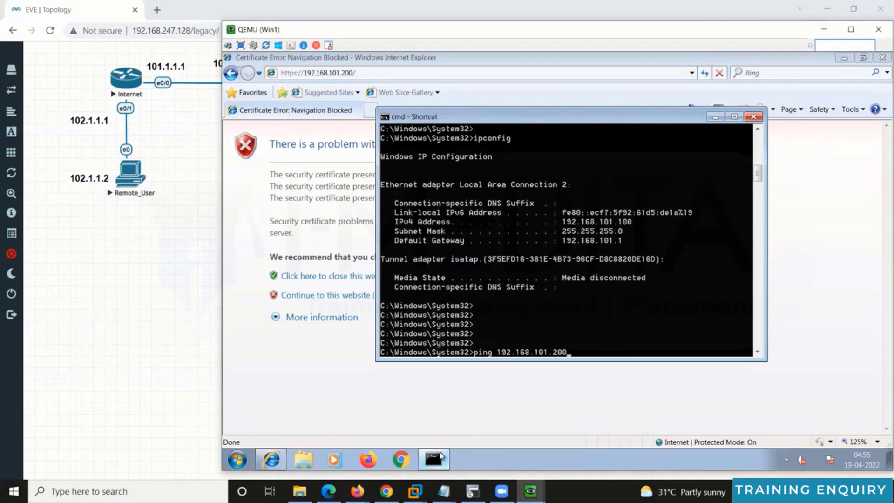
key(Return)
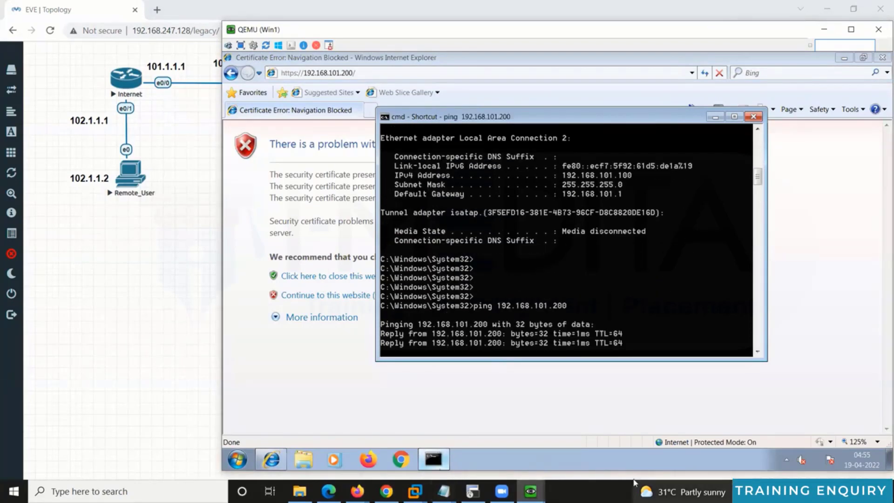
click(340, 366)
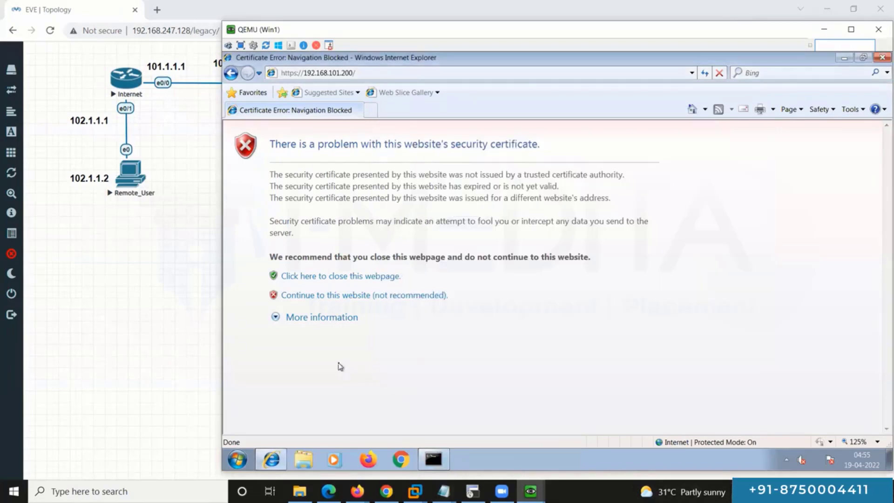
click(363, 296)
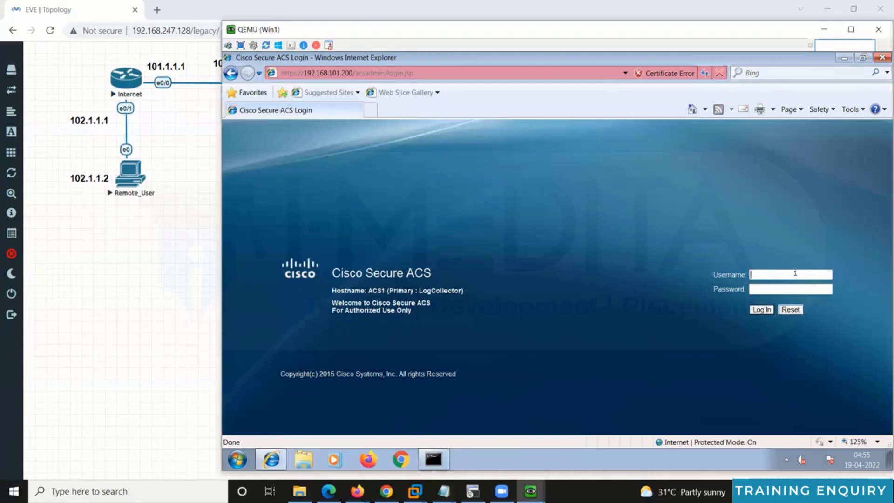
Step: Sign in to ACS with the administrator username and default password
text(csadmin)
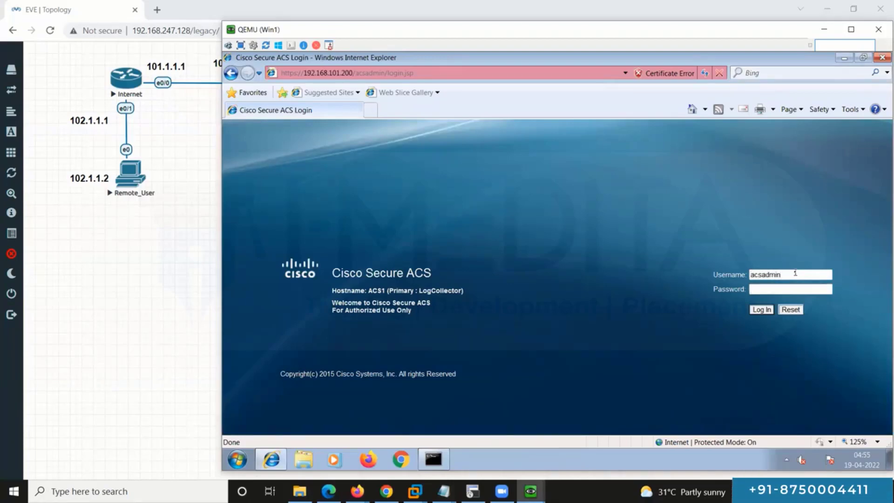
key(Tab)
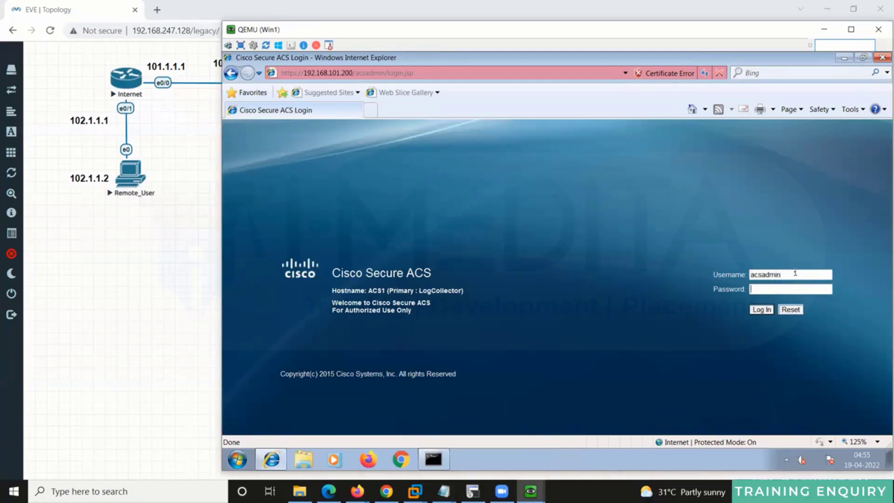
text(t)
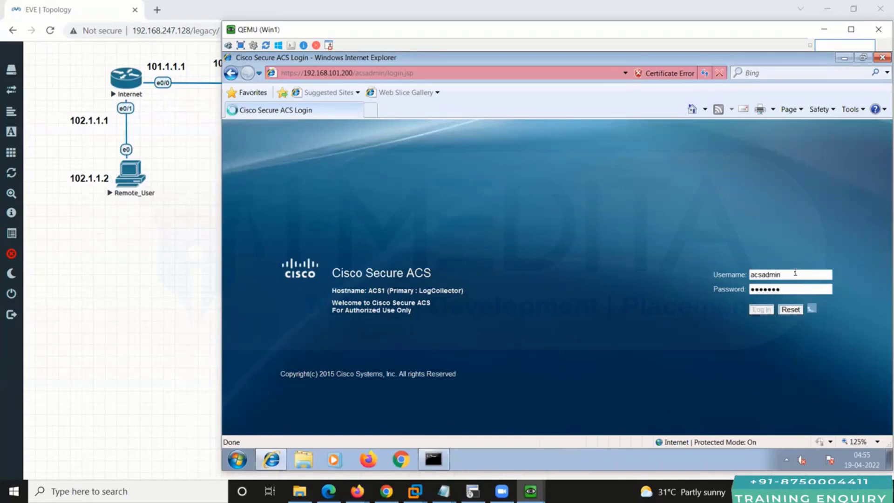
key(Return)
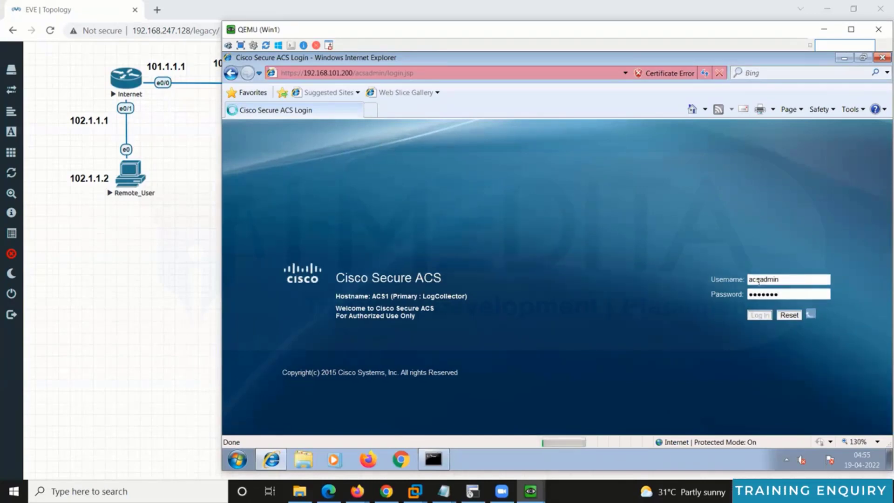
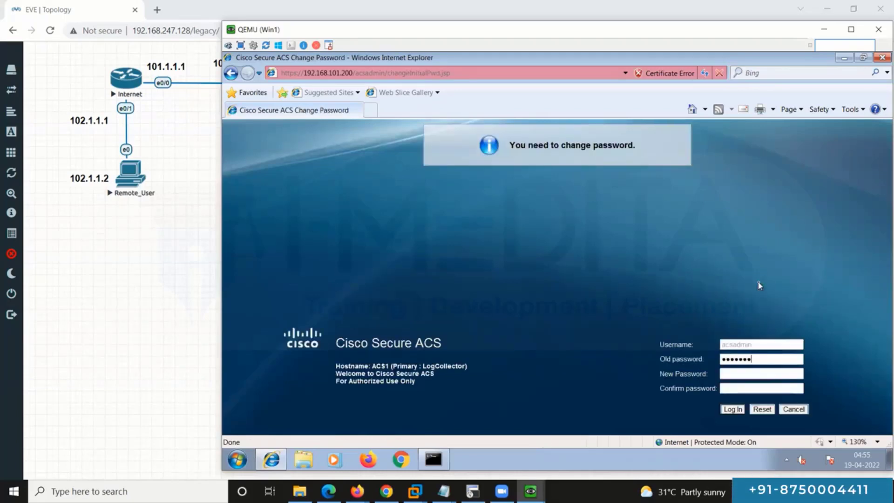
Step: Fill in the old, new and confirmation passwords and submit the change
key(Tab)
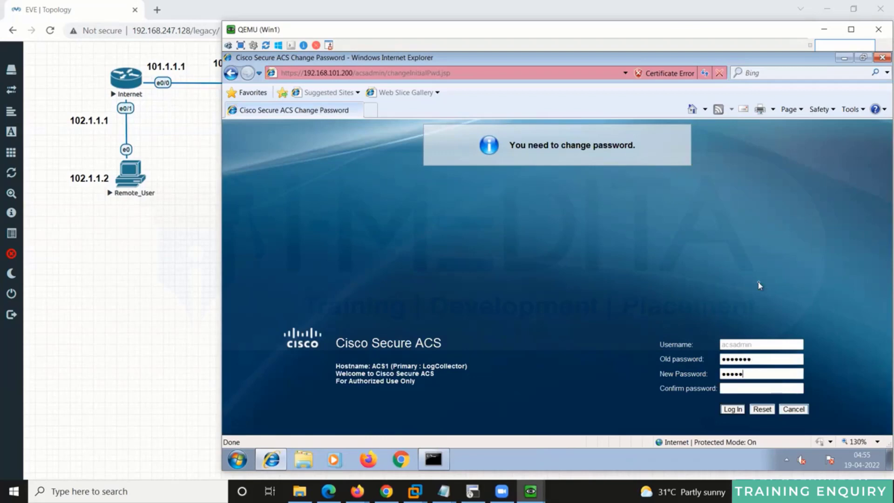
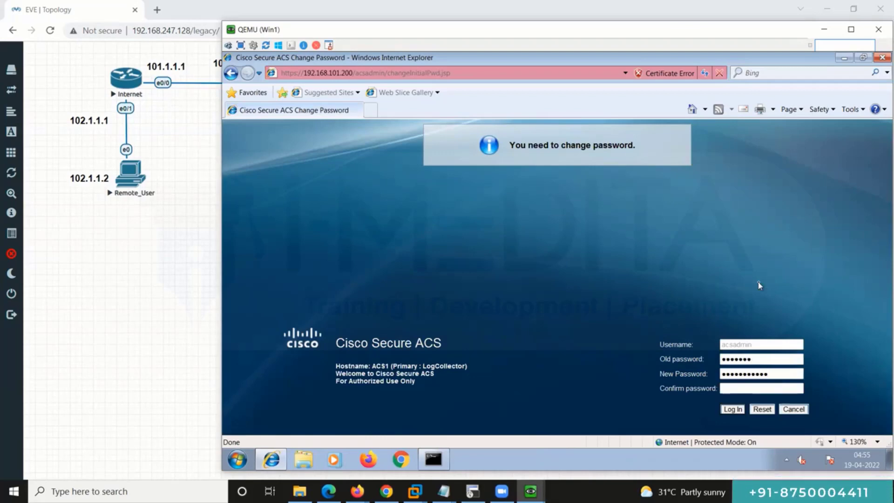
key(Tab)
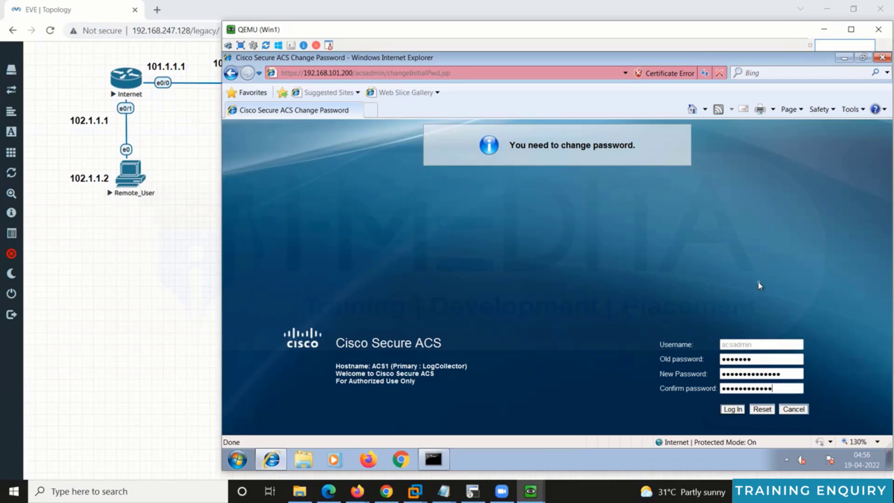
key(Return)
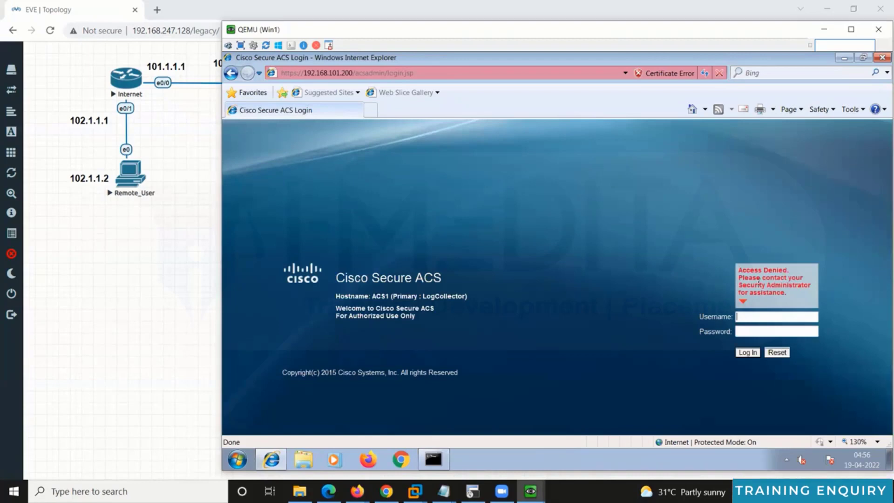
Step: Log in again as the administrator using the new password
text(in)
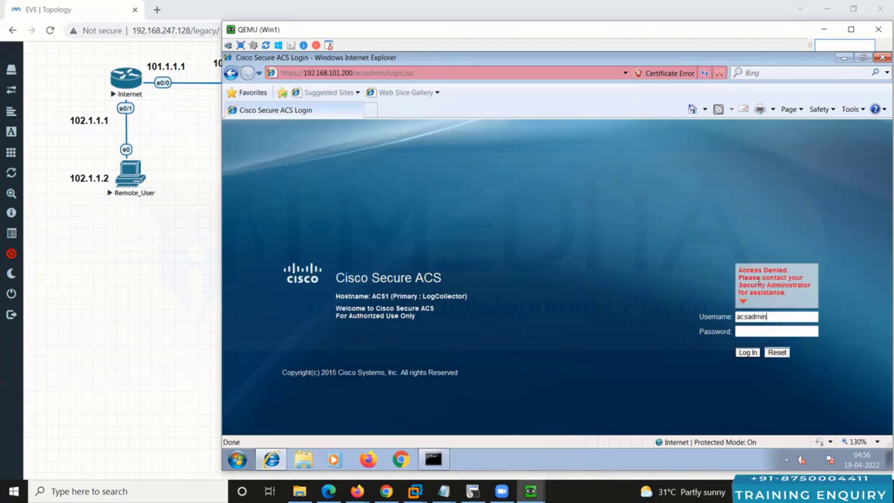
key(Tab)
text(d)
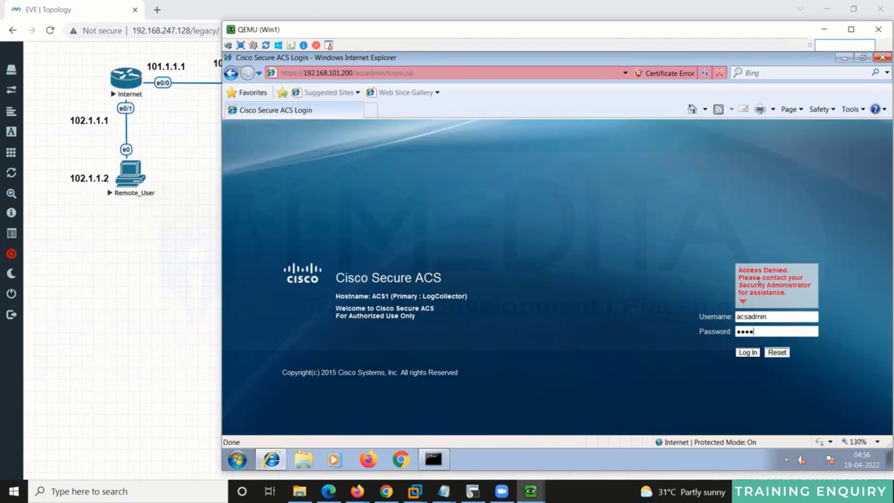
text(••••••••••••)
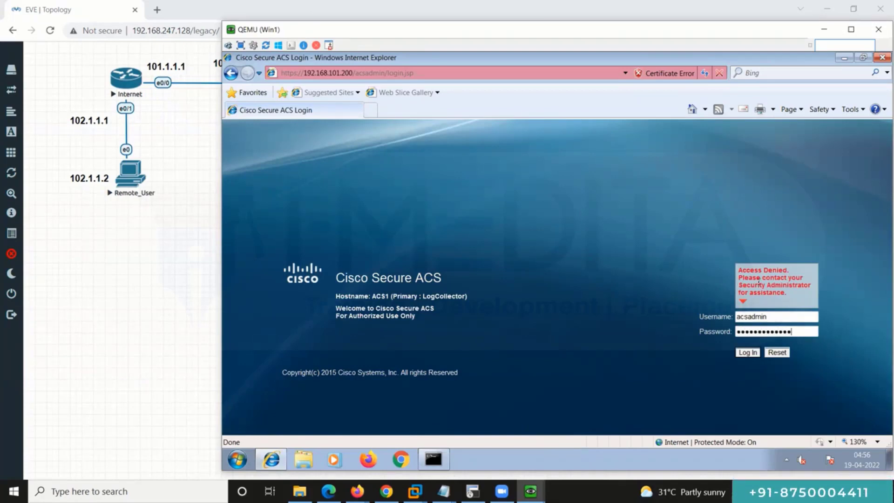
key(Return)
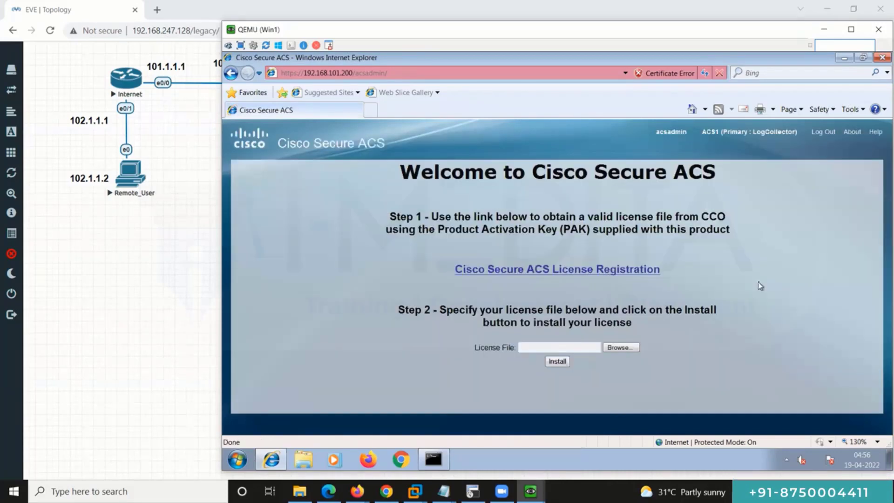
Step: Browse to FTP-DATA > Cisco > Cisco ACS 5.x Lic, choose AAA.lic and install it
click(613, 347)
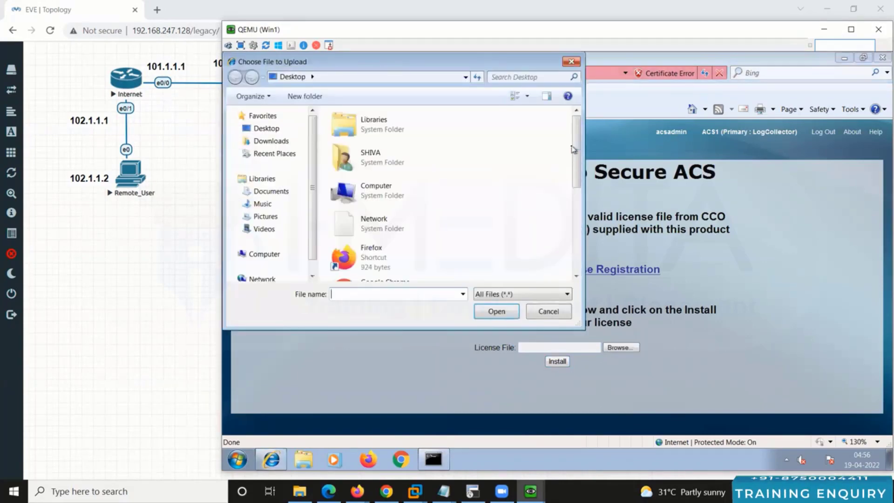
scroll(465, 140, down, 5)
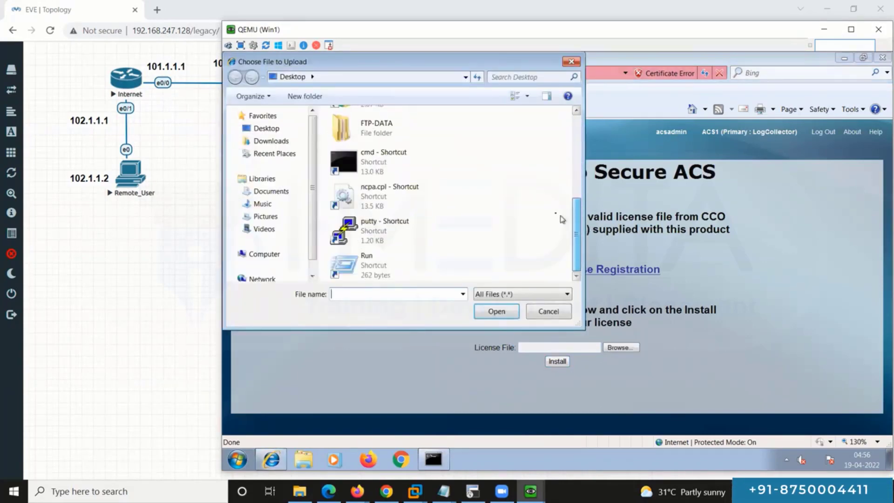
double_click(372, 125)
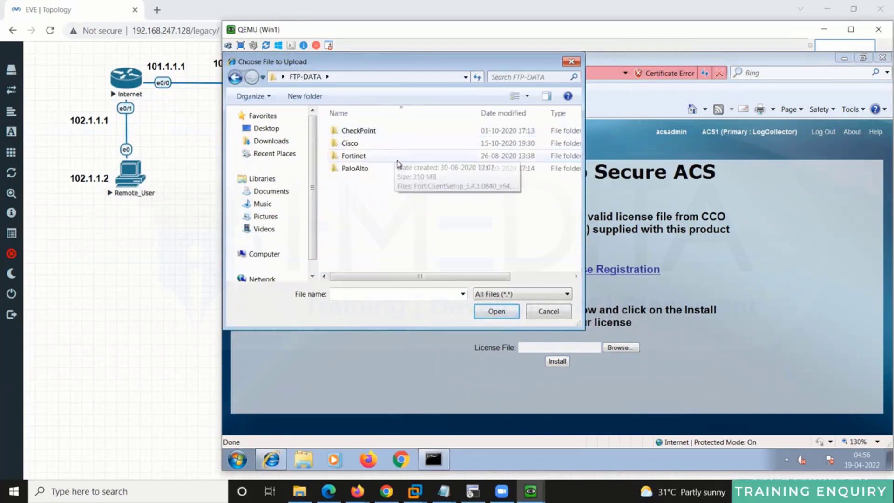
double_click(350, 143)
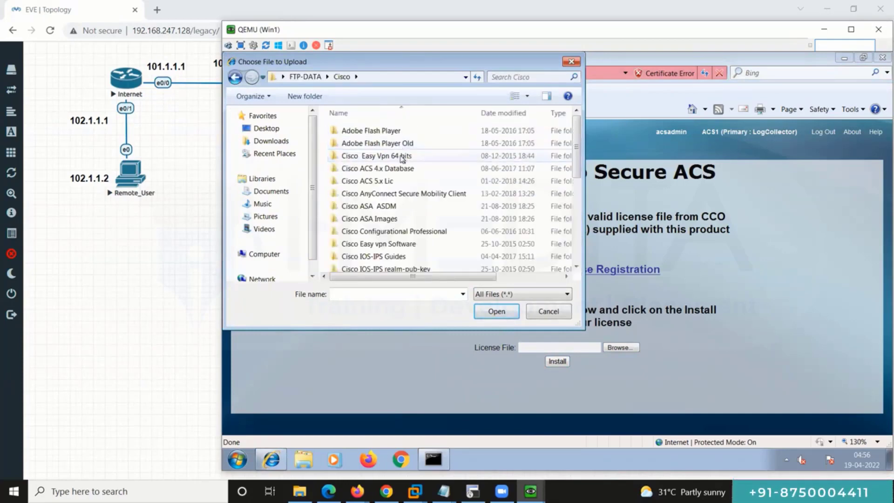
double_click(422, 181)
double_click(416, 134)
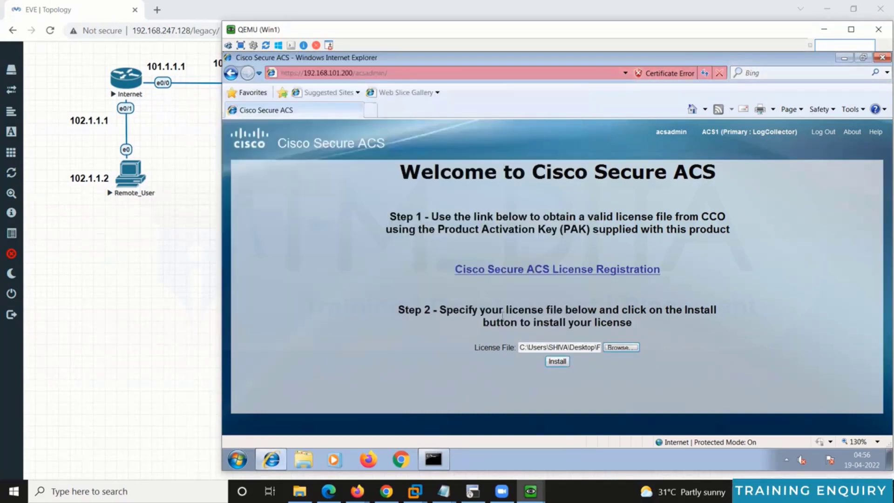
click(557, 361)
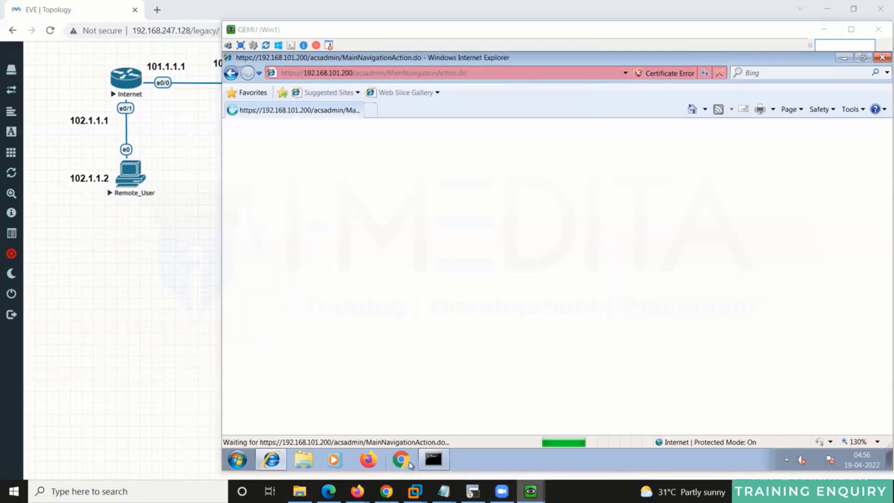
Step: Open Network Resources > Network Devices and AAA Clients in ACS, showing no devices yet
mouse_move(531, 491)
click(547, 453)
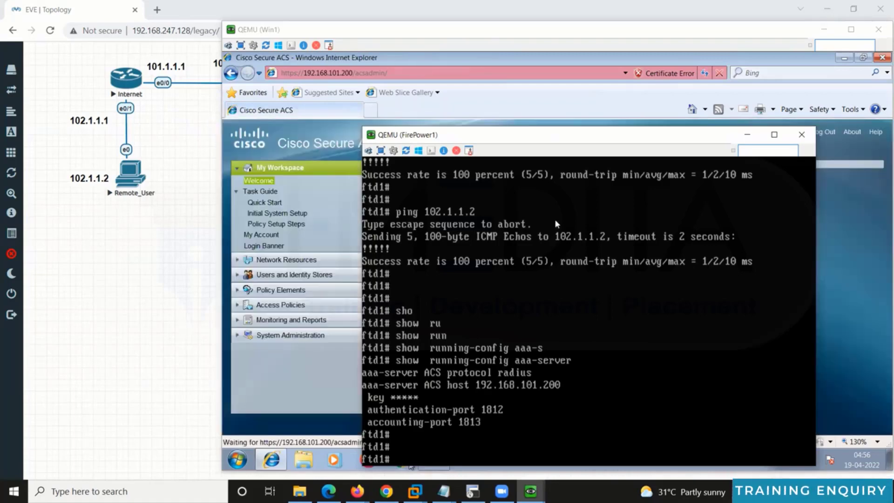
key(alt+Tab)
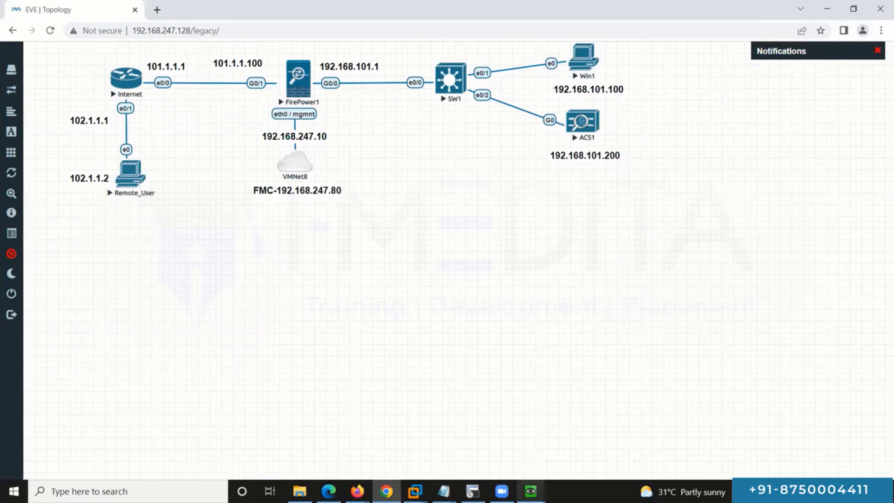
mouse_move(530, 490)
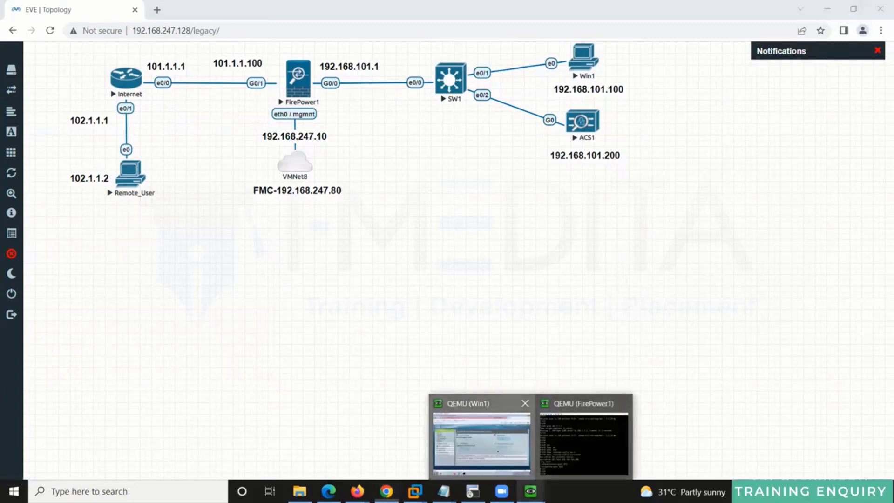
click(482, 442)
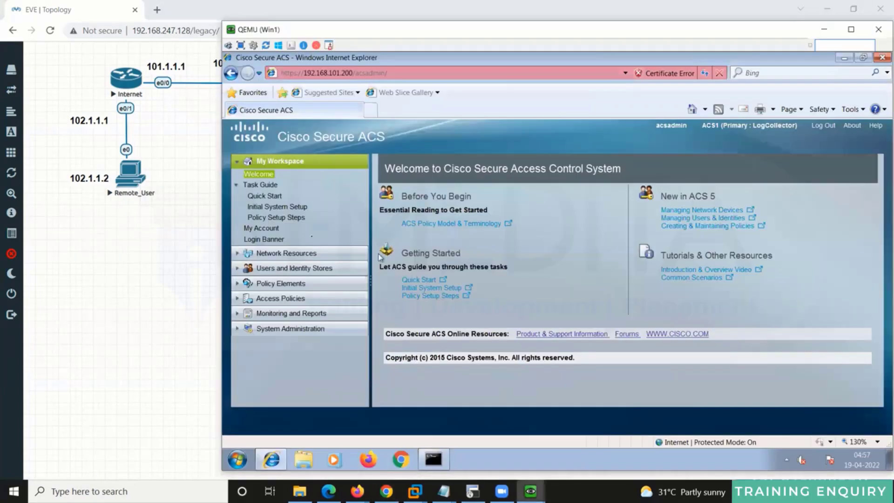
click(283, 254)
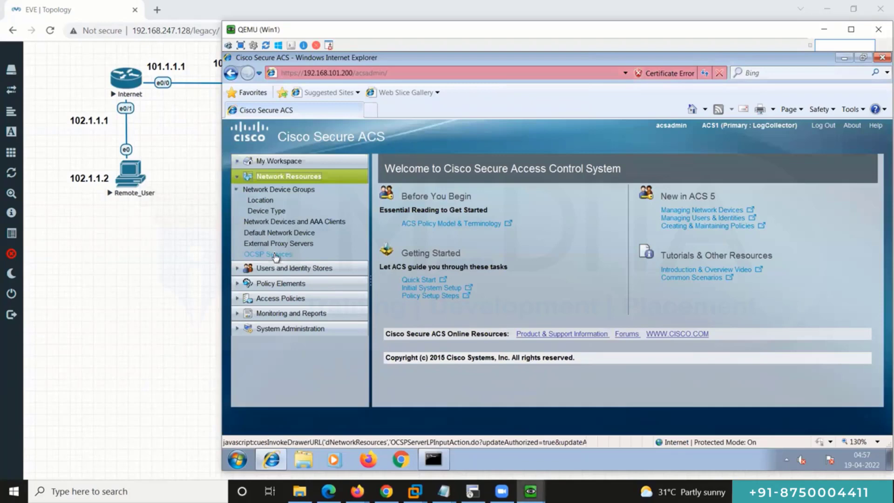
click(295, 222)
click(202, 260)
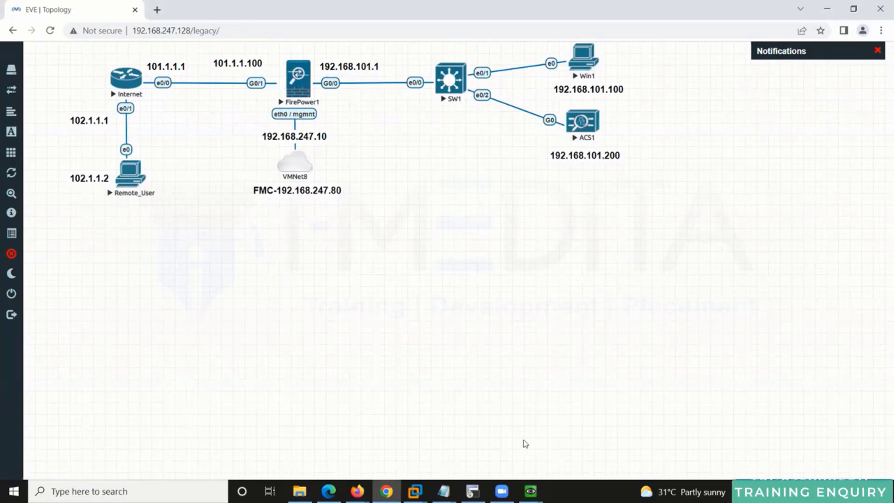
click(530, 489)
click(481, 440)
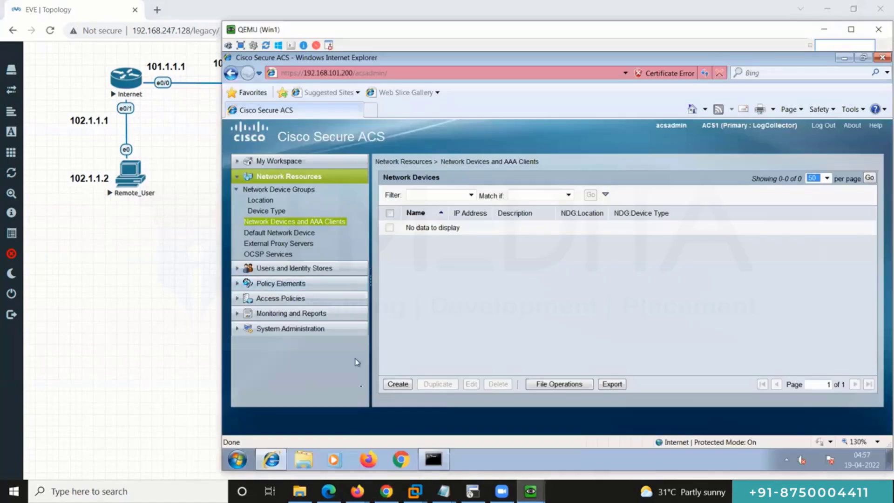
Step: Start a new network device named FTD1 with IP address 192.168.101.1
click(397, 384)
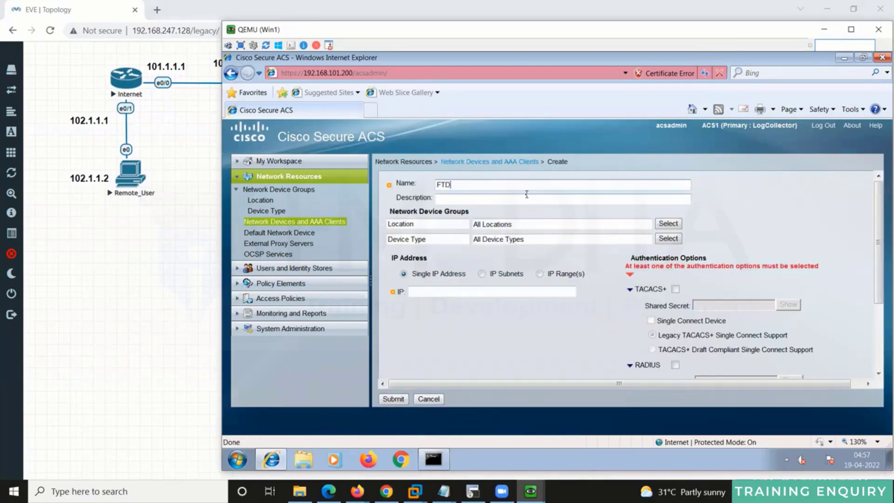
key(Tab)
key(Tab)
key(Tab)
key(Tab)
key(Tab)
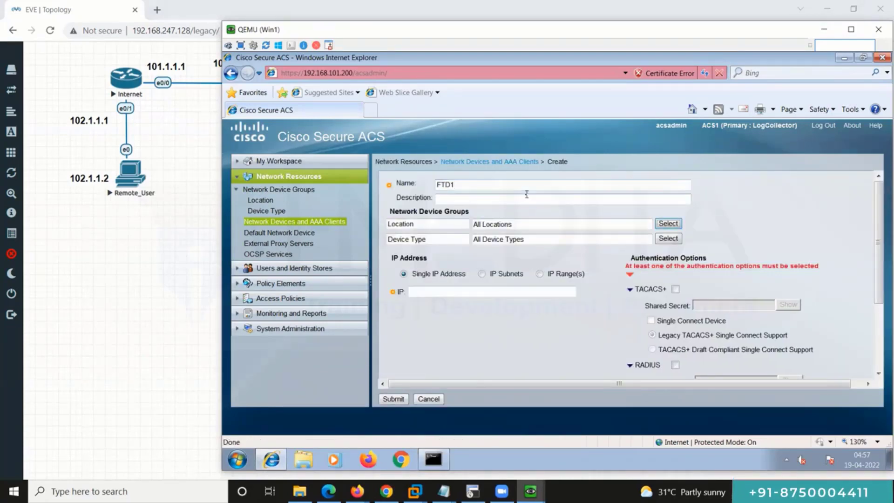
click(537, 294)
text(192.168.101.1)
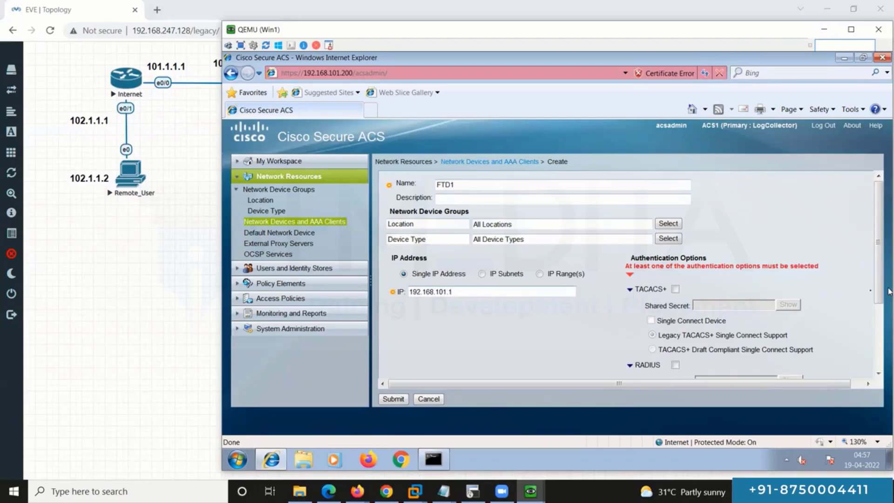
click(530, 491)
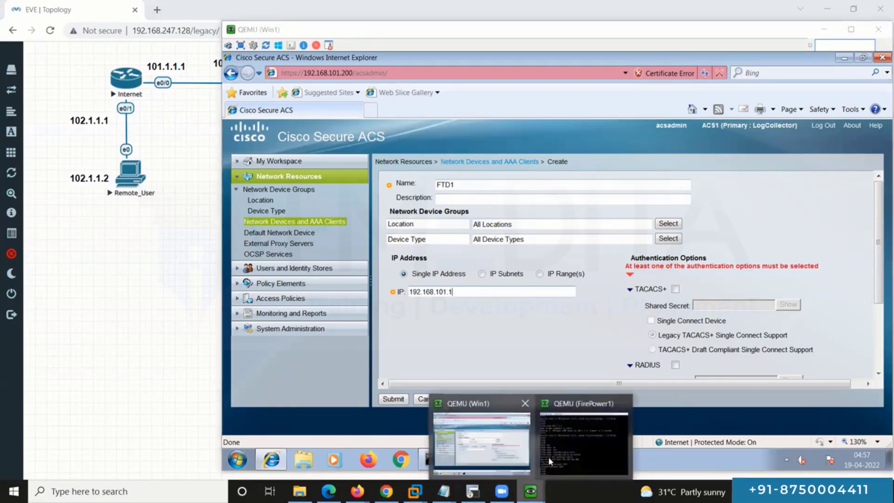
click(583, 443)
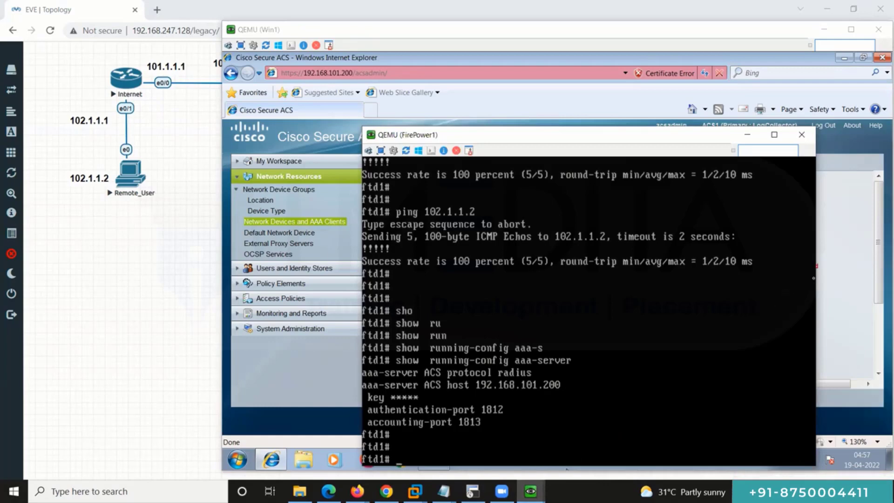
click(884, 257)
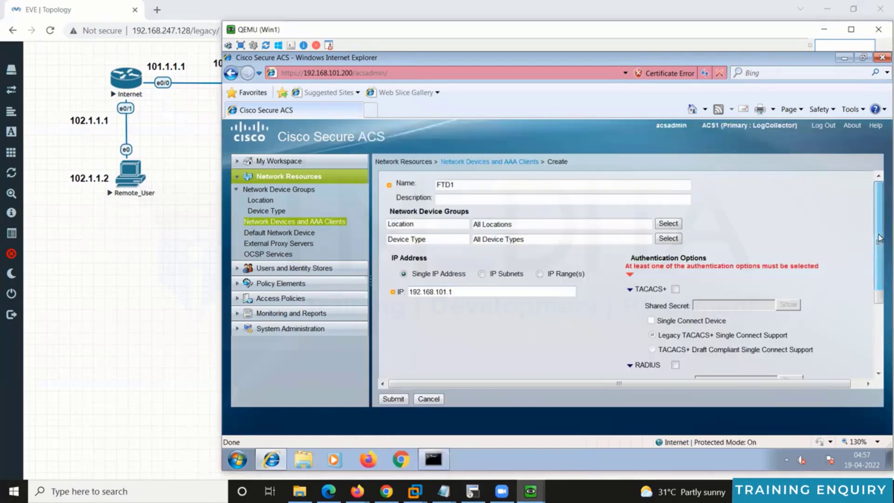
mouse_move(885, 258)
mouse_down()
mouse_move(884, 278)
mouse_move(884, 254)
mouse_up()
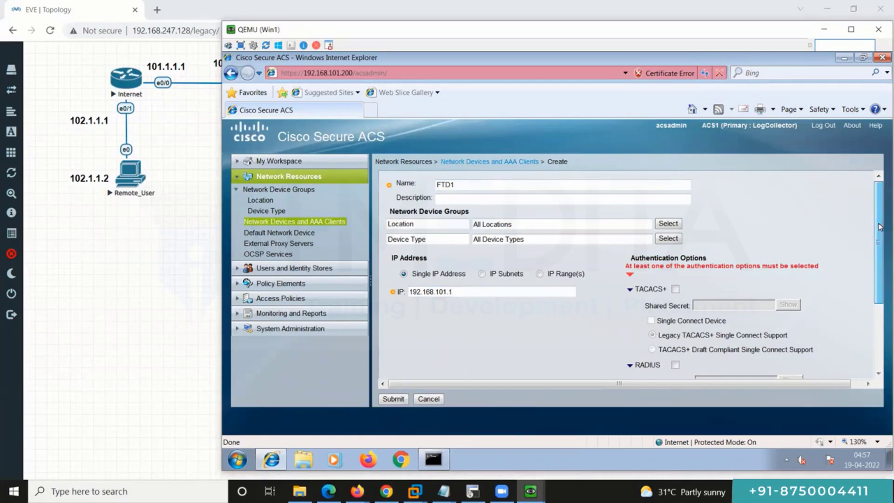
drag(880, 227, 889, 304)
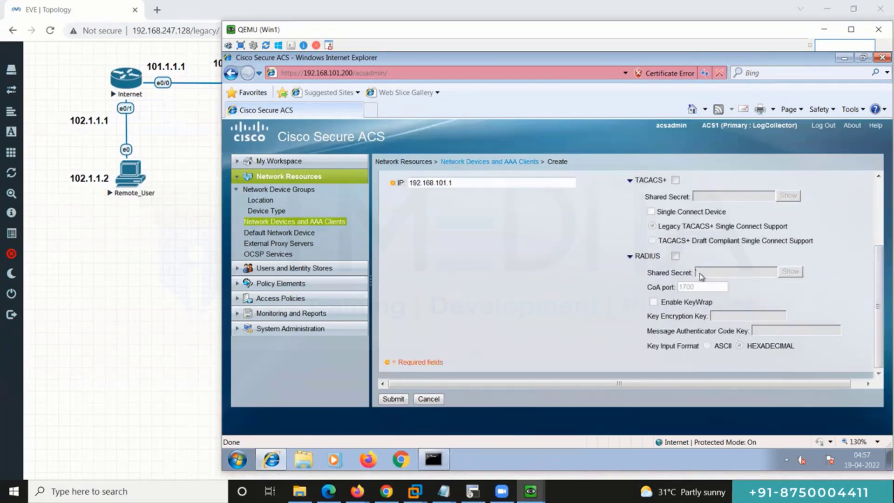
Step: Enable RADIUS with the shared secret, submit the FTD1 device, then open the internal users list
click(675, 256)
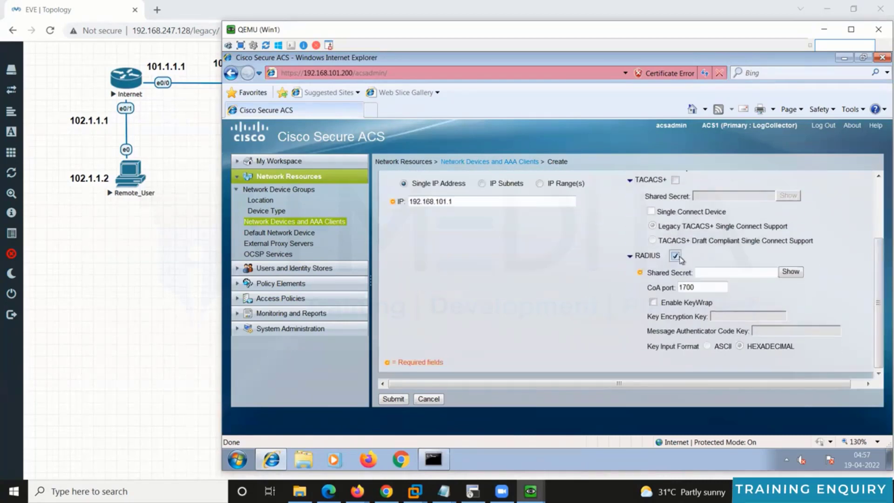
click(732, 271)
text(cisco)
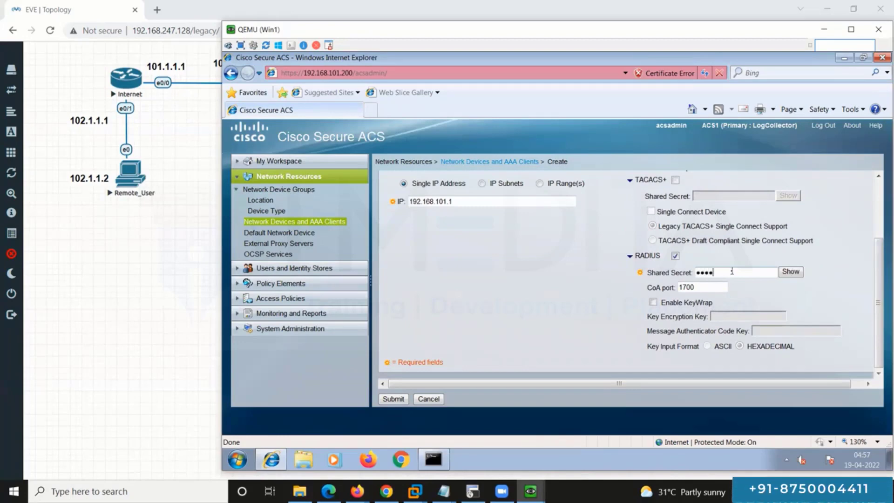
click(786, 274)
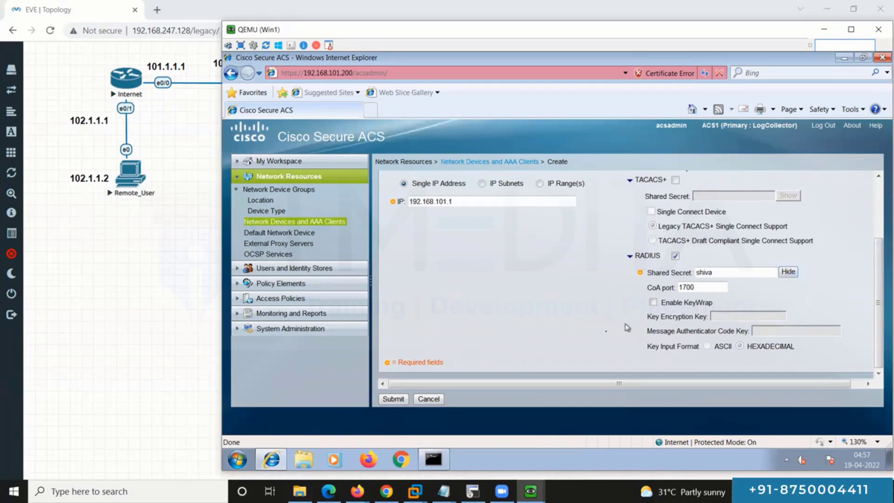
click(403, 399)
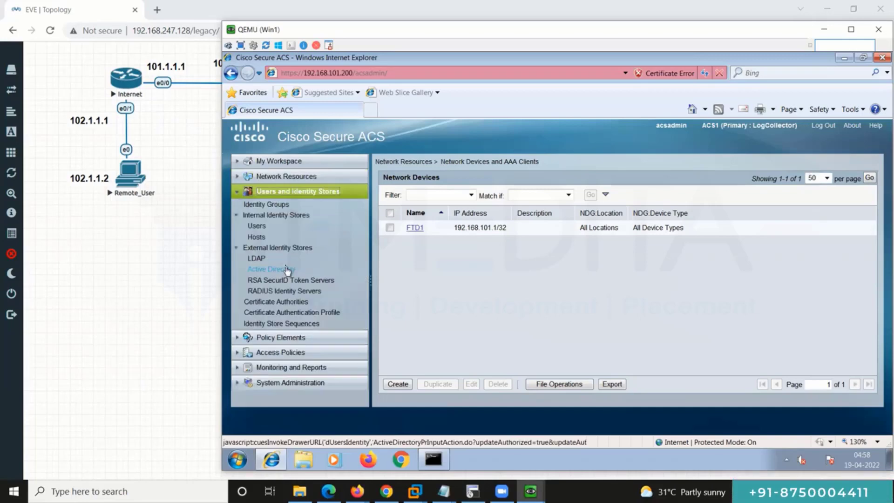
click(257, 227)
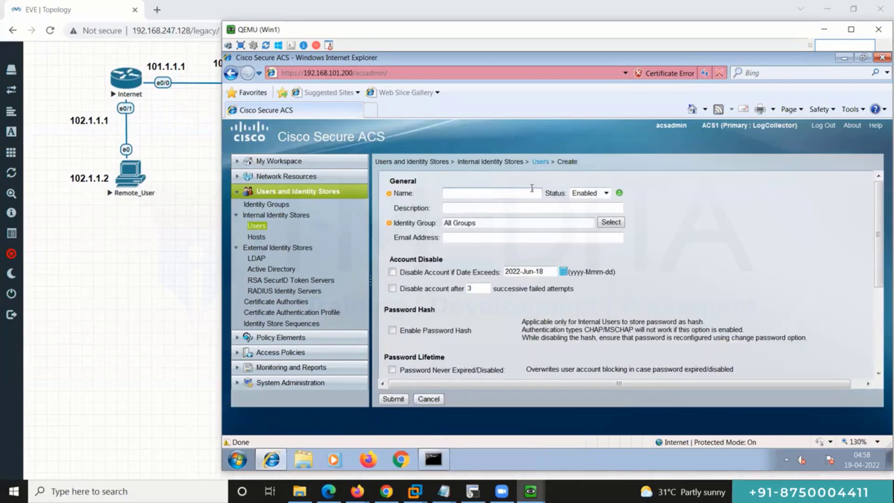
Step: Create internal user cisco, entering and confirming the user's password
text(cisco)
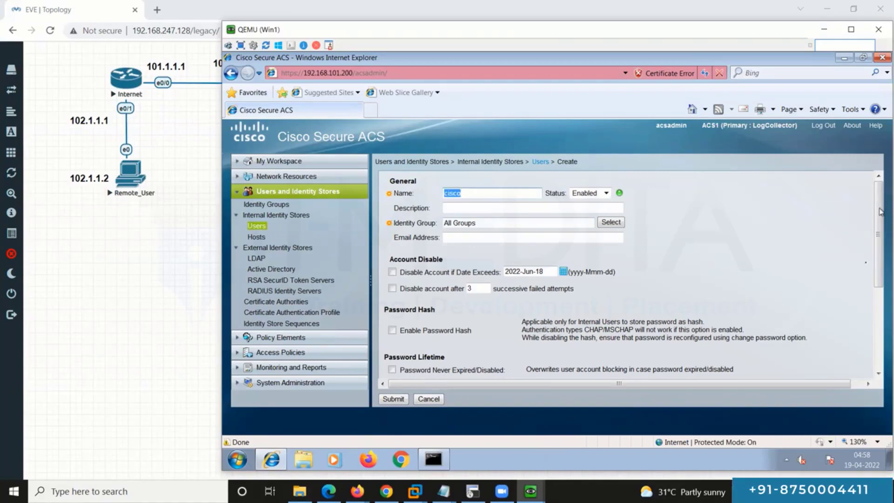
drag(880, 211, 880, 291)
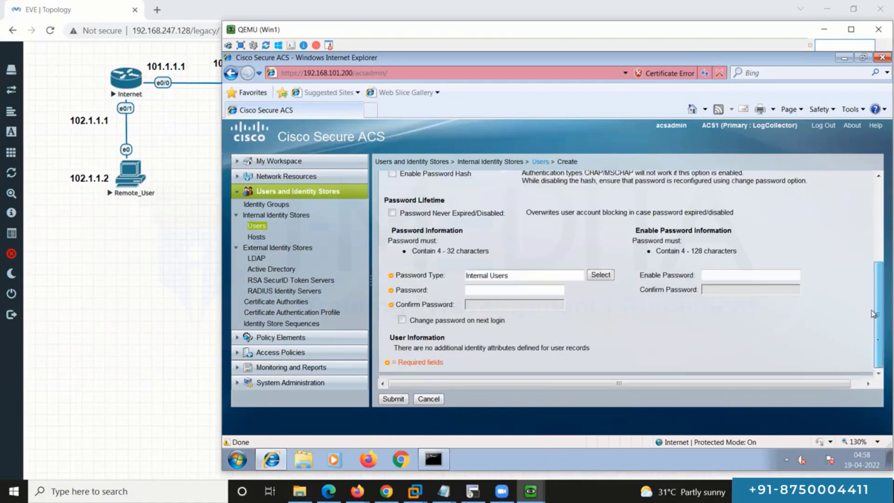
click(489, 292)
text(cisco)
click(490, 304)
text(cisco)
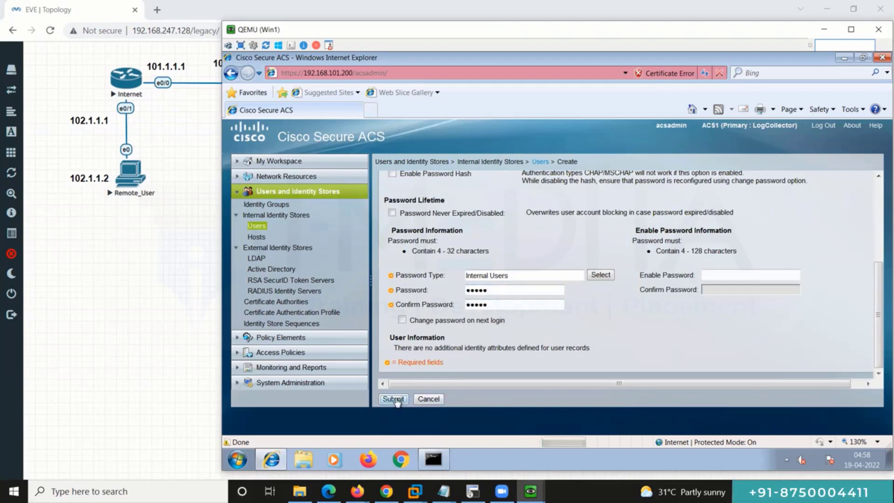
click(393, 399)
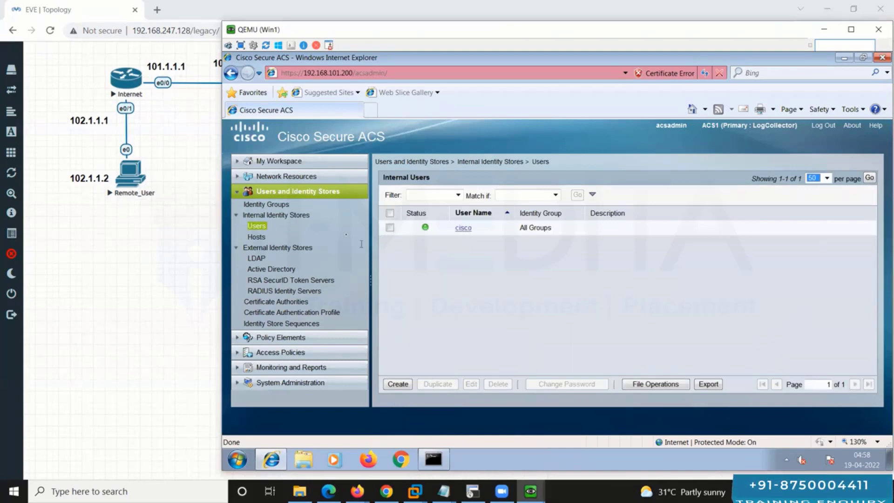
Step: Return to the Network Devices list and minimise Internet Explorer
click(306, 181)
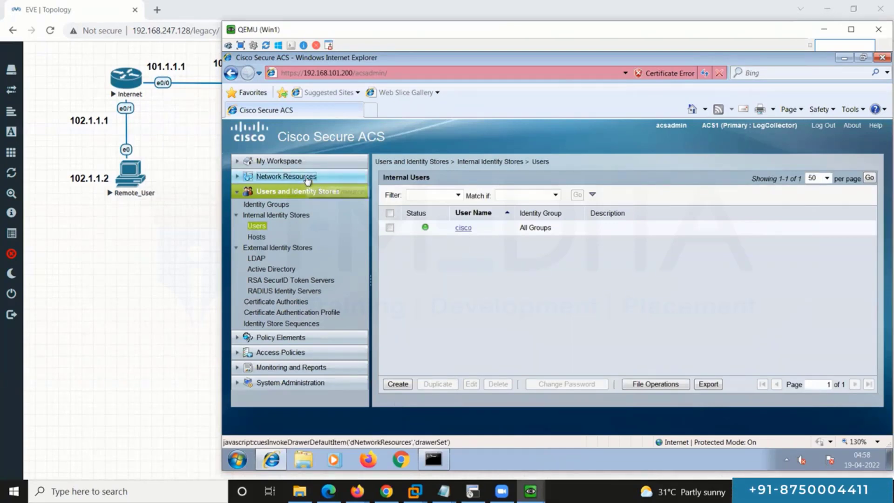
click(321, 227)
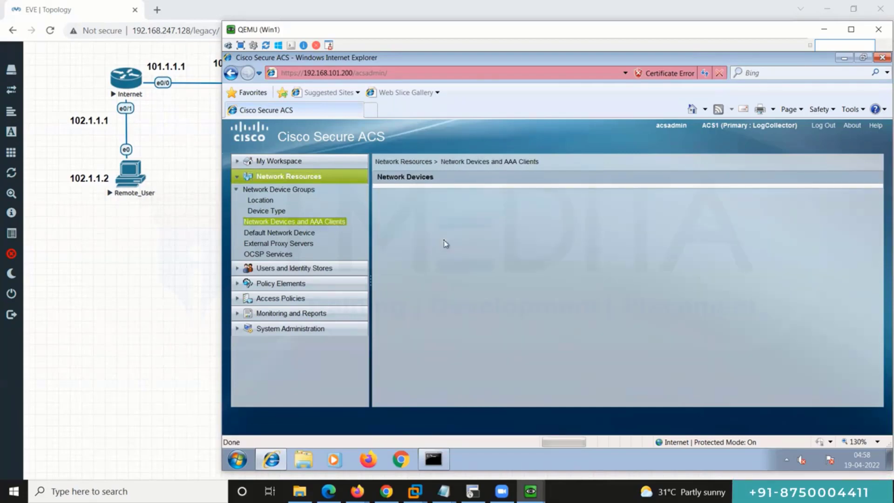
click(844, 59)
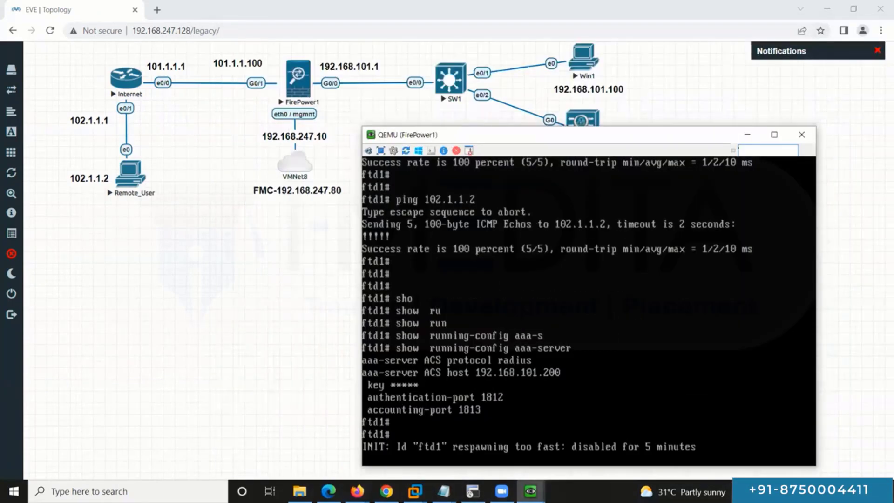
Step: Run 'test aaa-server authentication ACS host 192.168.101.200' for user cisco with its password
key(Return)
key(Return)
key(Return)
key(Return)
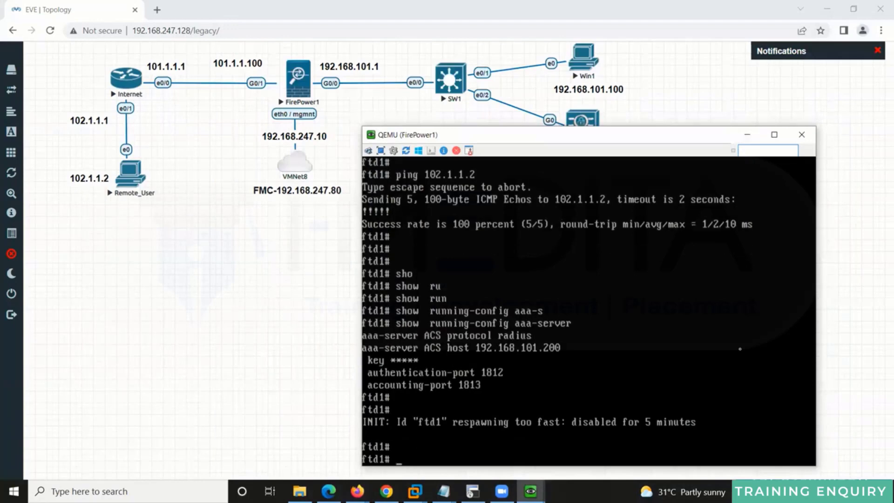
text(test)
key(Return)
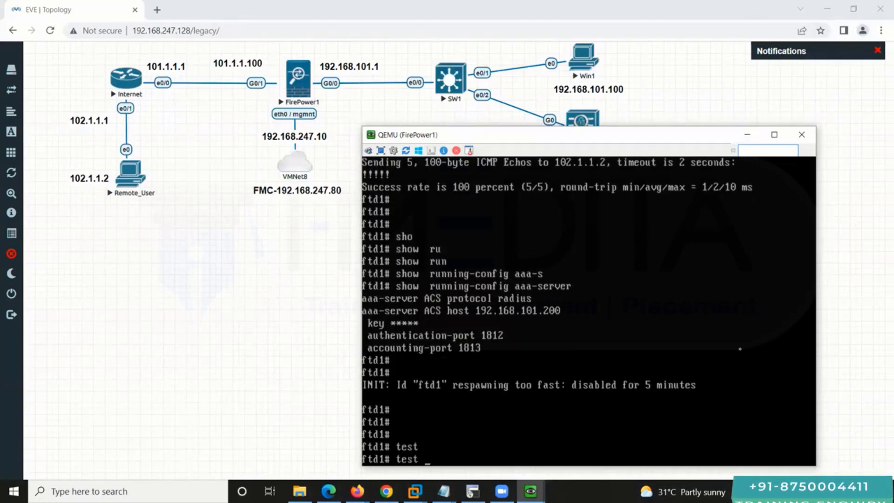
text(?a)
text(a)
key(Tab)
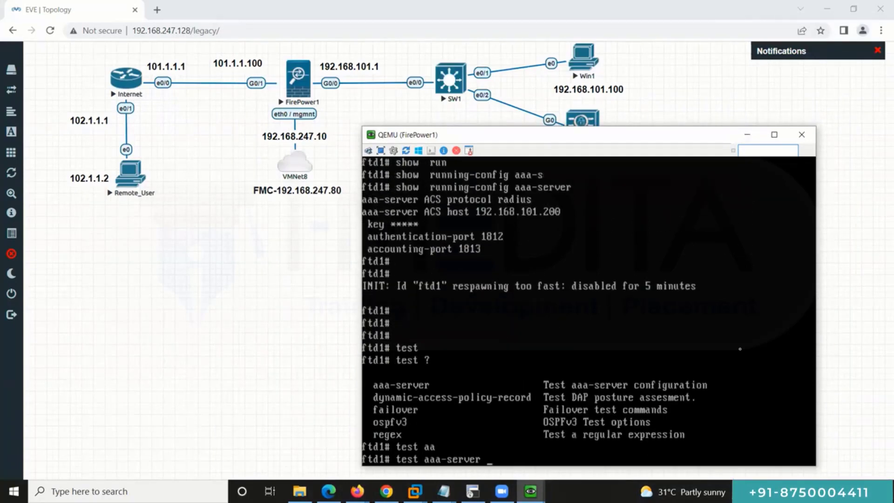
text(?au)
key(Tab)
text(?)
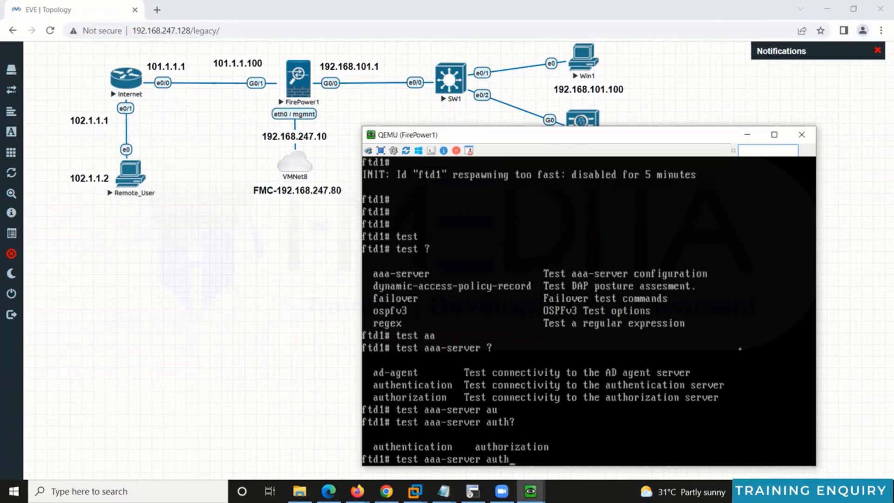
text(e)
key(Tab)
text(?ACS ?)
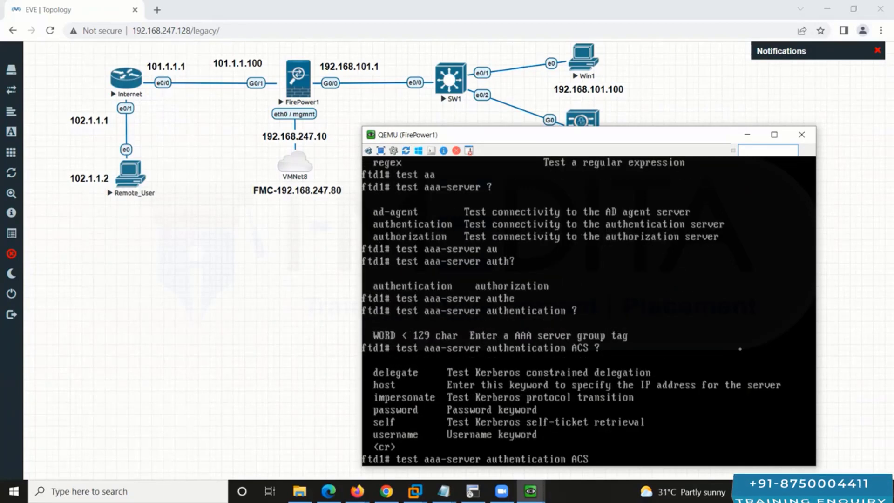
text(h)
key(Tab)
text(192.168)
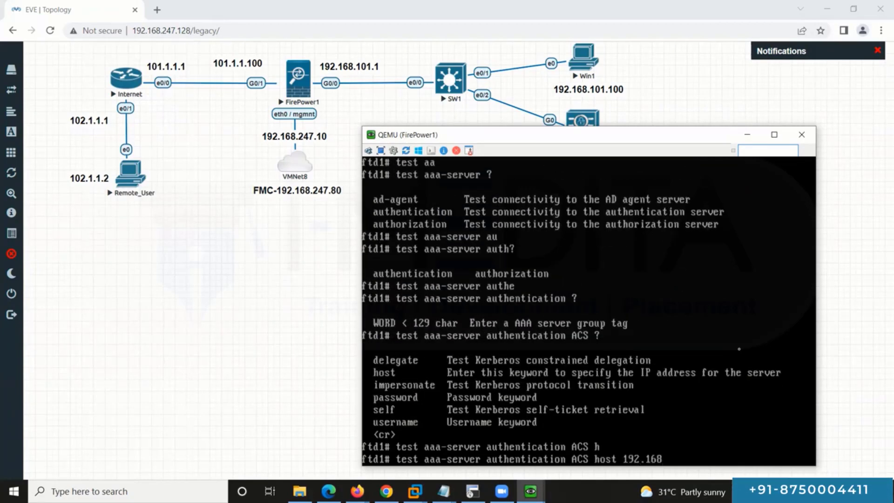
text(.101.200 )
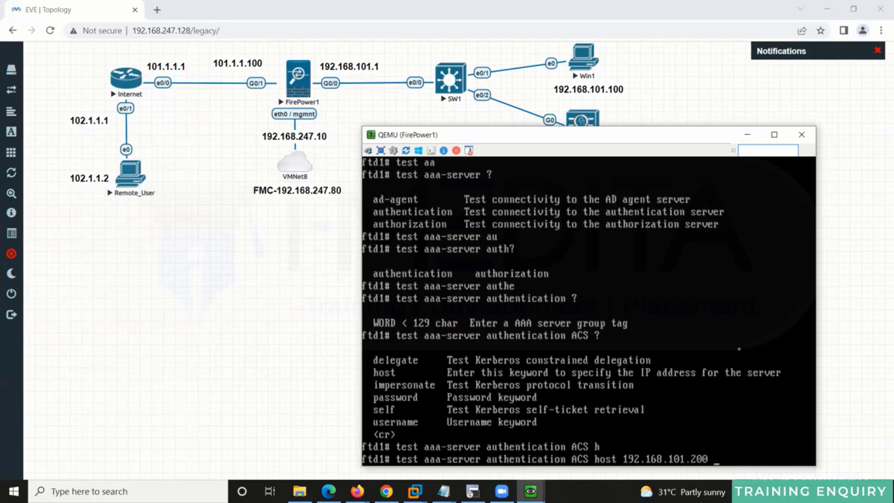
text(?u)
key(Tab)
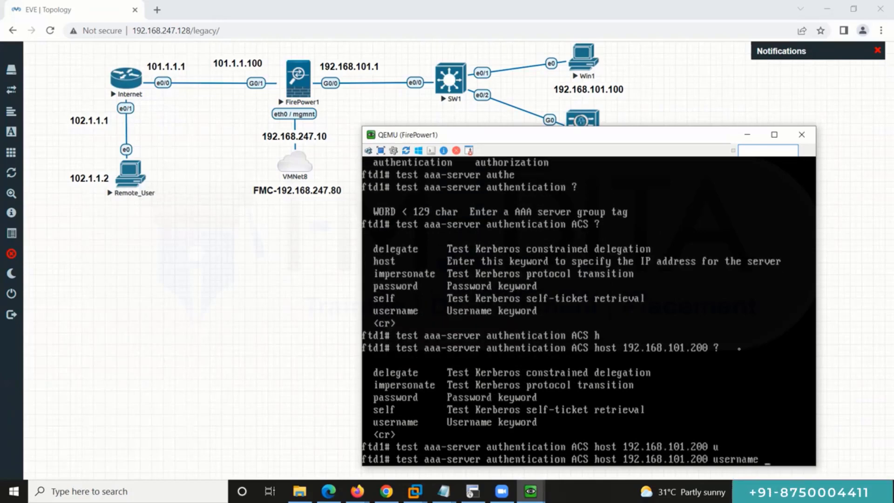
text(cisco pass)
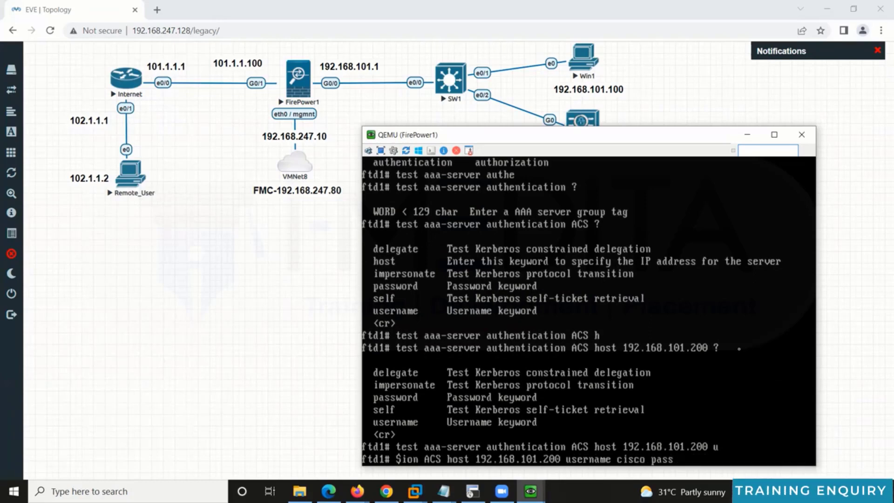
key(Tab)
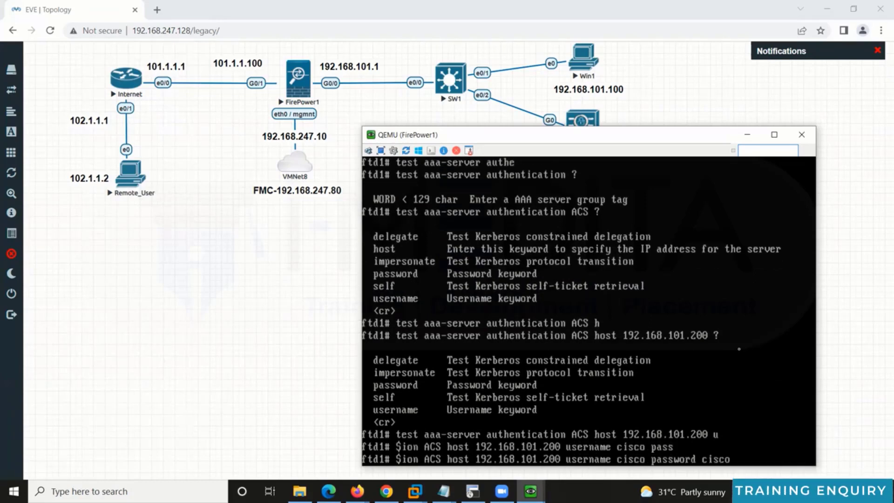
text(cisco)
key(Return)
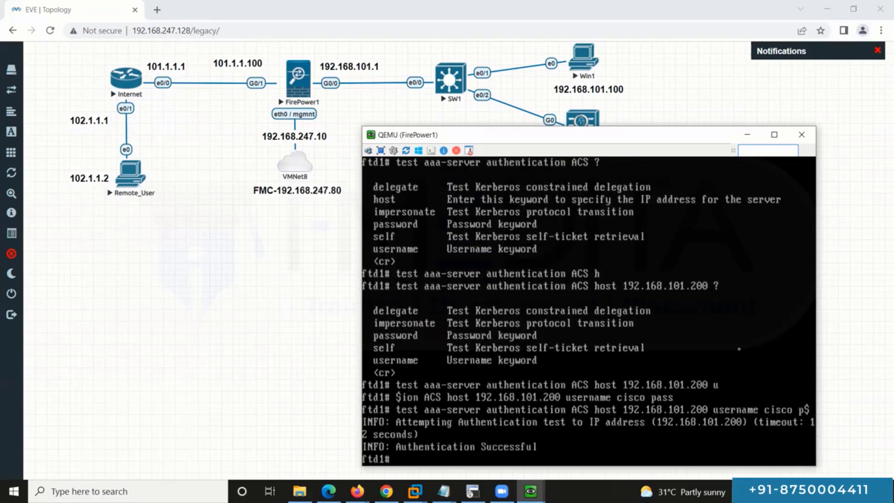
Step: Rerun the authentication test, then minimise the FirePower1 console
key(Return)
key(Return)
key(Return)
key(Return)
key(Return)
key(Return)
key(Return)
key(Return)
key(Return)
key(Return)
key(Up)
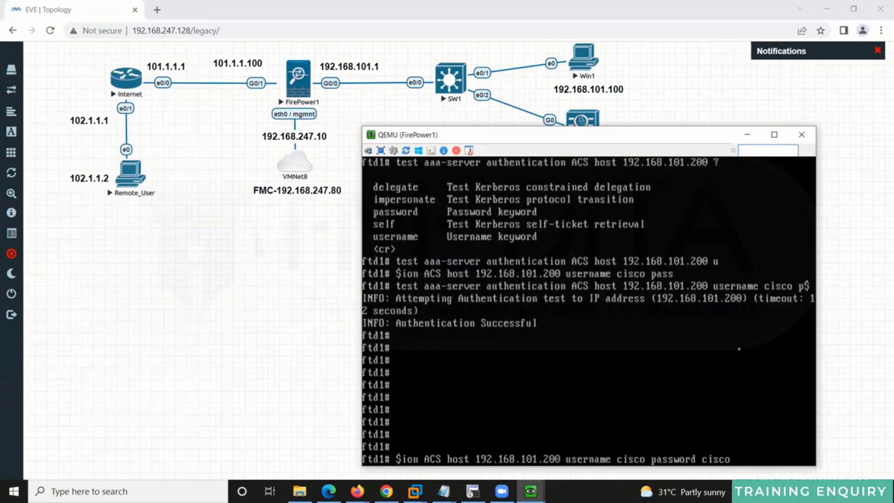
key(Return)
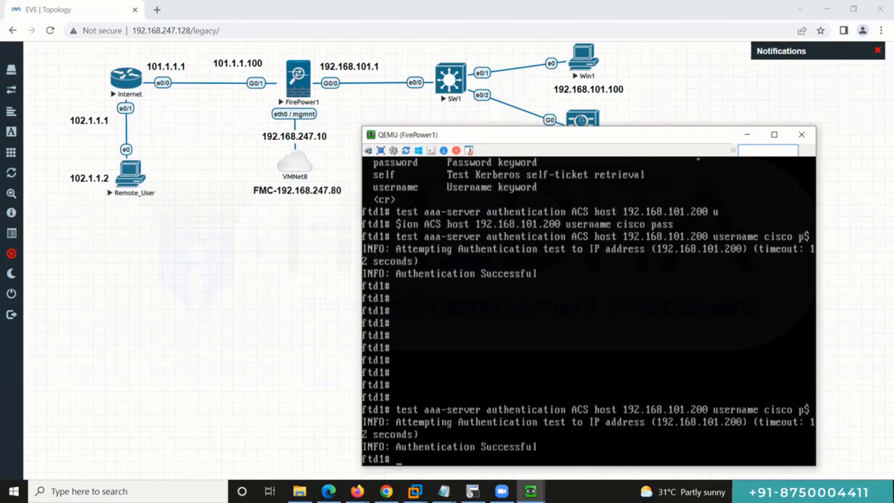
click(746, 134)
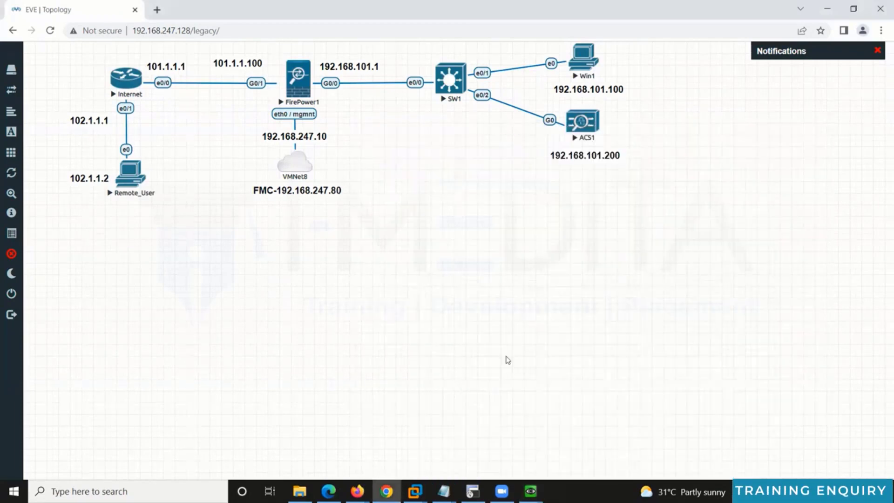
Step: Open the Remote_User VNC console, postponing the restart and dismissing the network location prompt
click(134, 176)
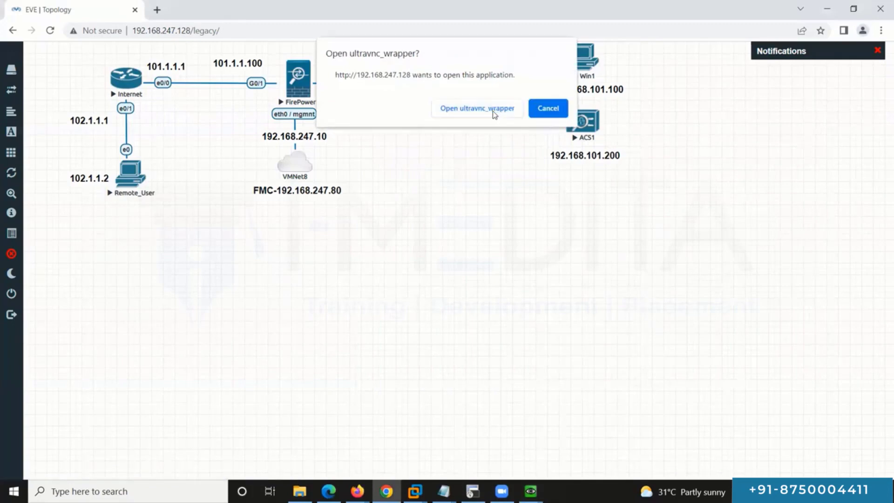
click(492, 111)
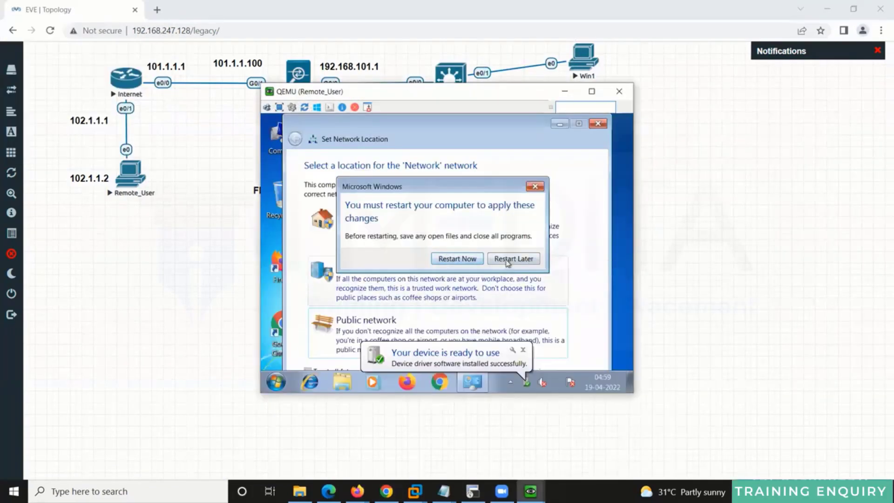
click(508, 260)
click(598, 122)
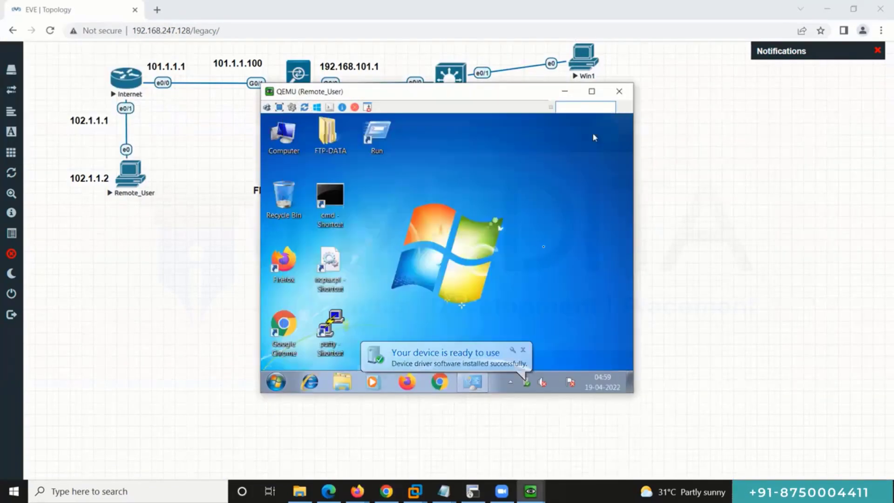
Step: Change the guest screen resolution to 1280 × 720 and keep it
right_click(582, 320)
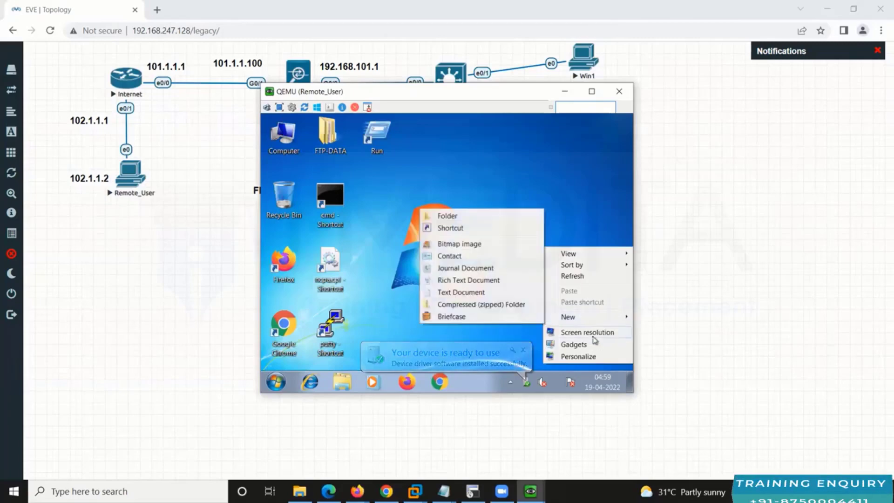
click(540, 284)
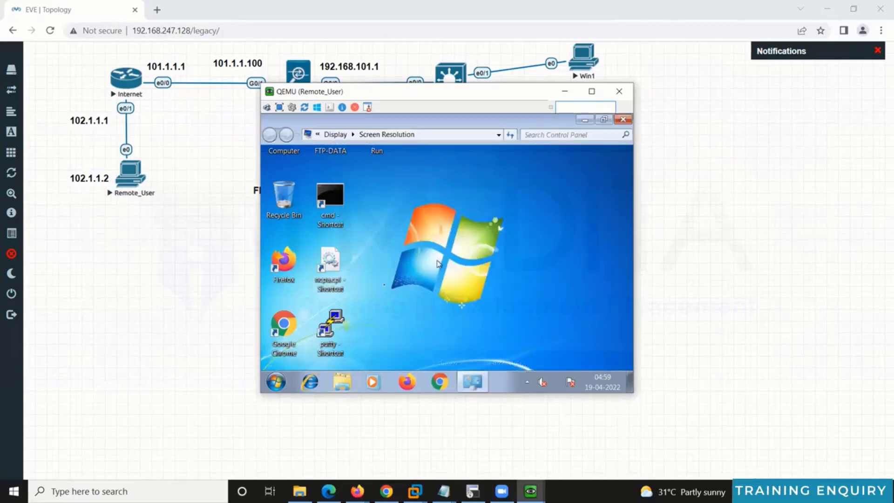
click(375, 278)
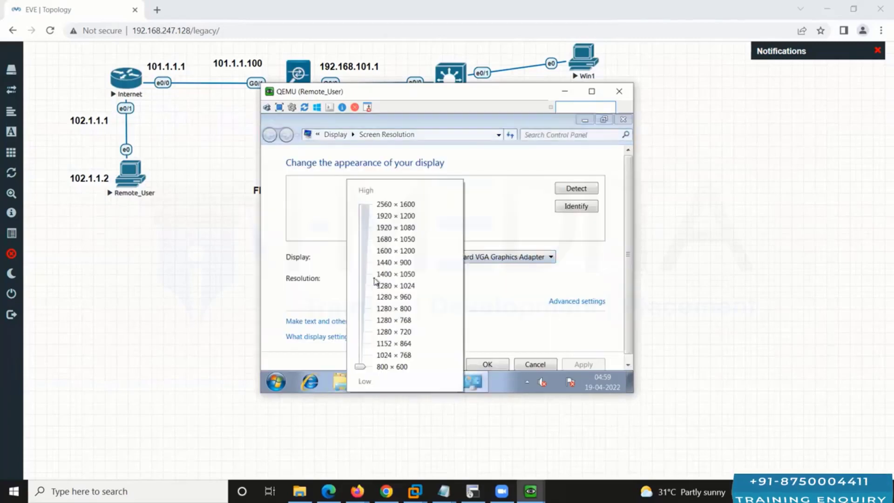
click(391, 331)
click(486, 371)
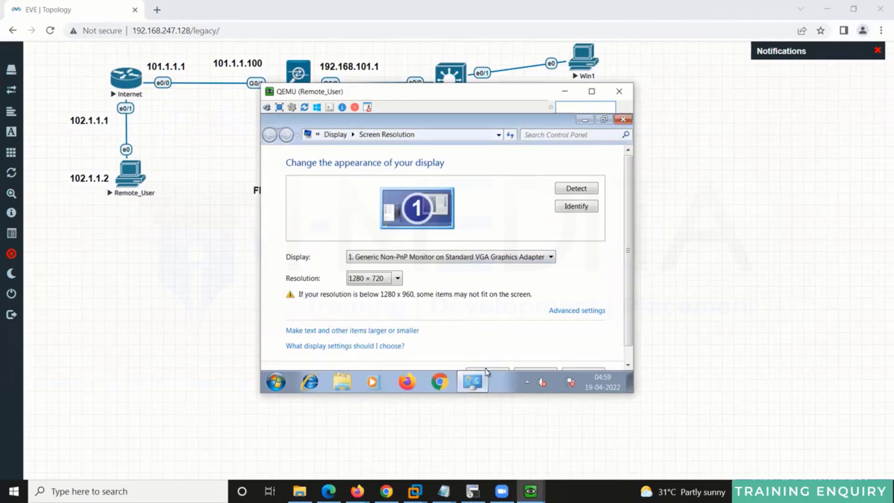
click(486, 372)
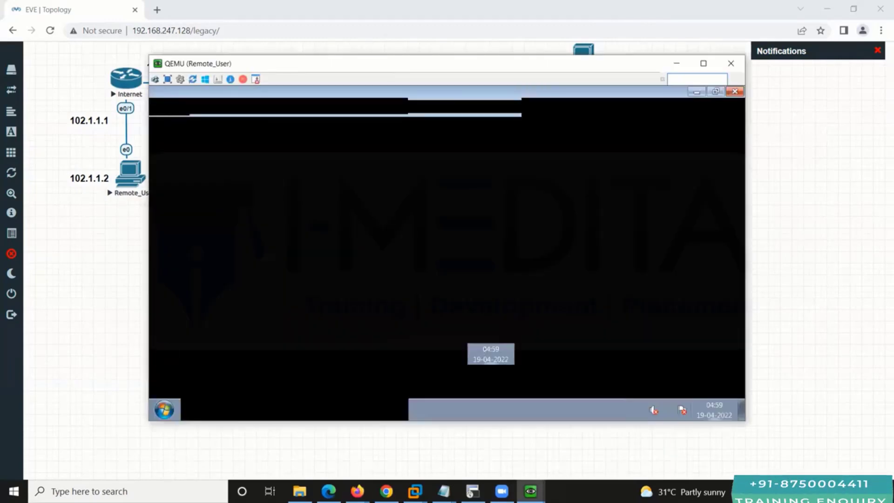
click(485, 241)
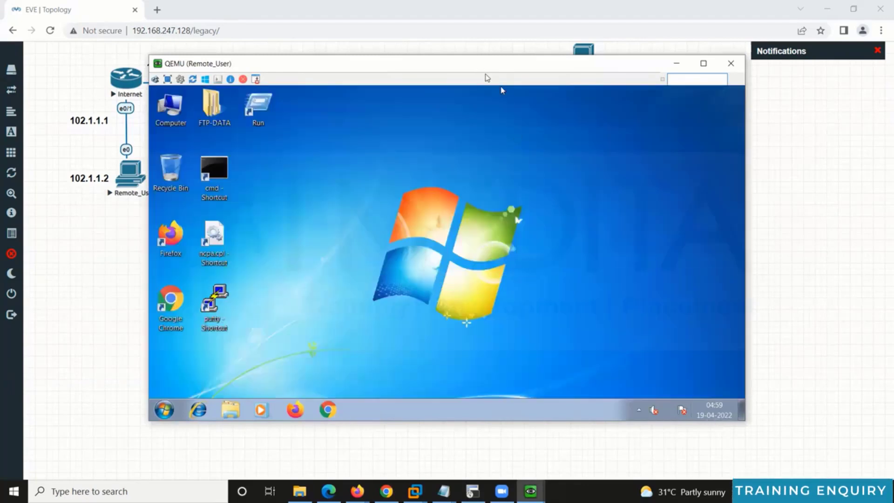
drag(486, 74, 574, 212)
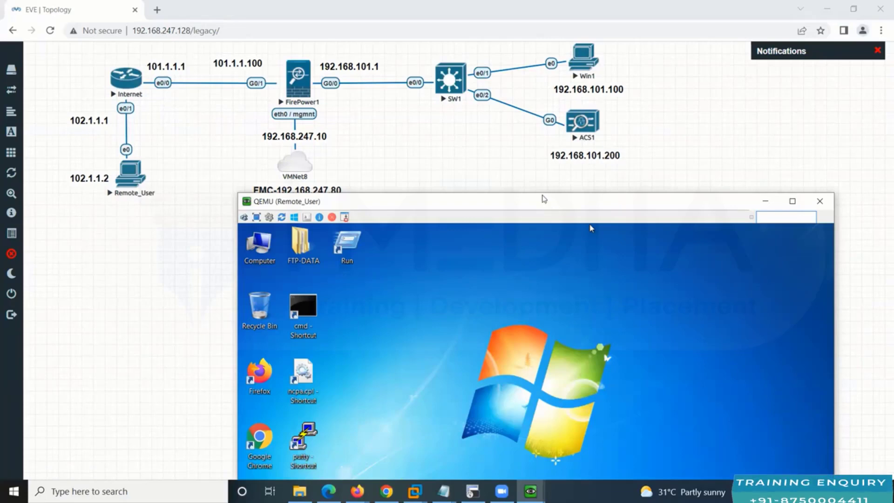
drag(543, 199, 527, 115)
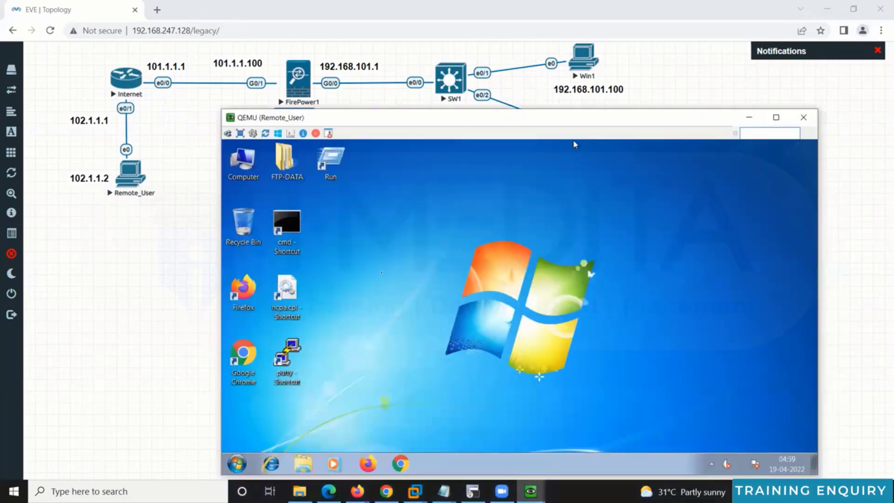
Step: In cmd, run ipconfig and ping 101.1.1.1, 101.1.1.100, 192.168.101.100 and 192.168.101.200
double_click(283, 221)
text(ipconfi)
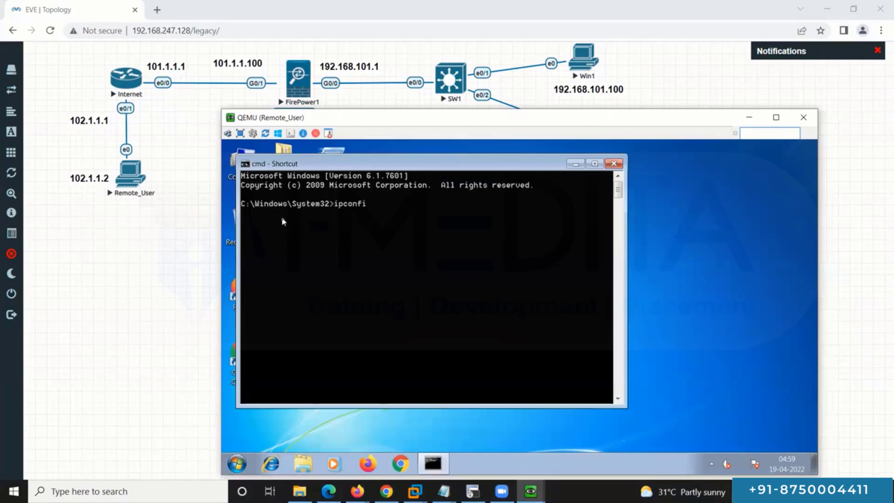
text(g)
key(Return)
text(ping 101.)
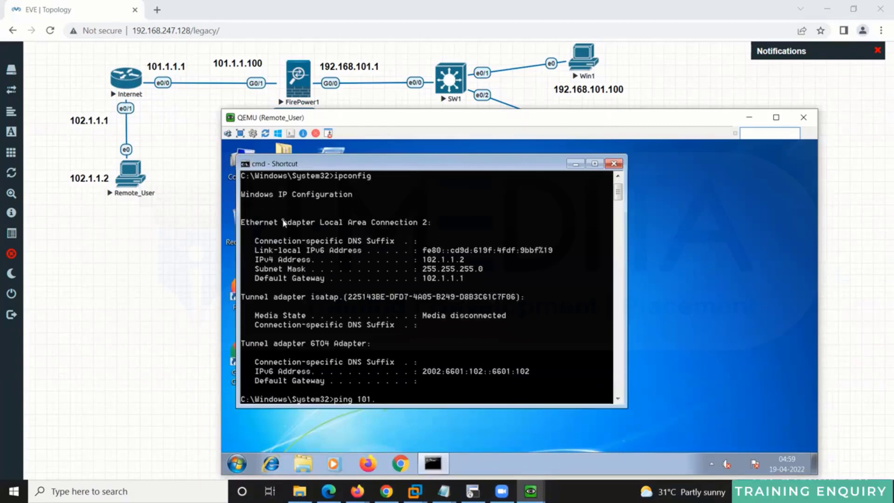
text(1.1.1)
key(Return)
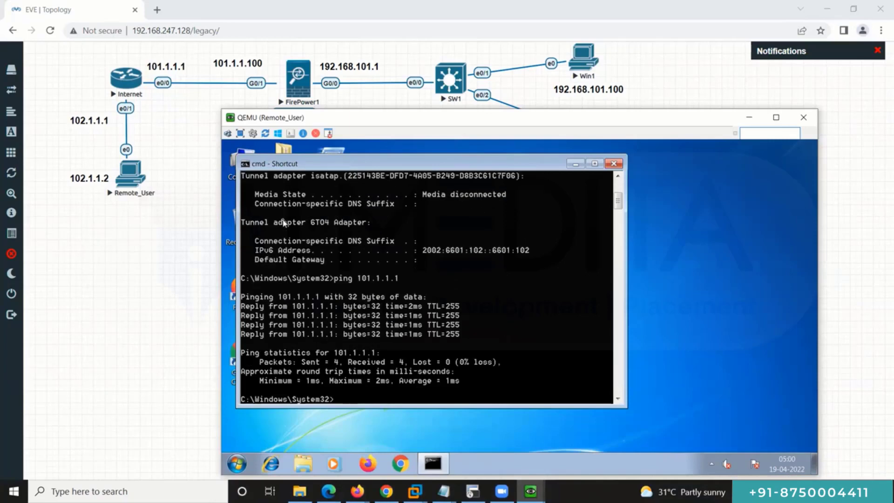
text(ping 101.1.1.100)
key(Return)
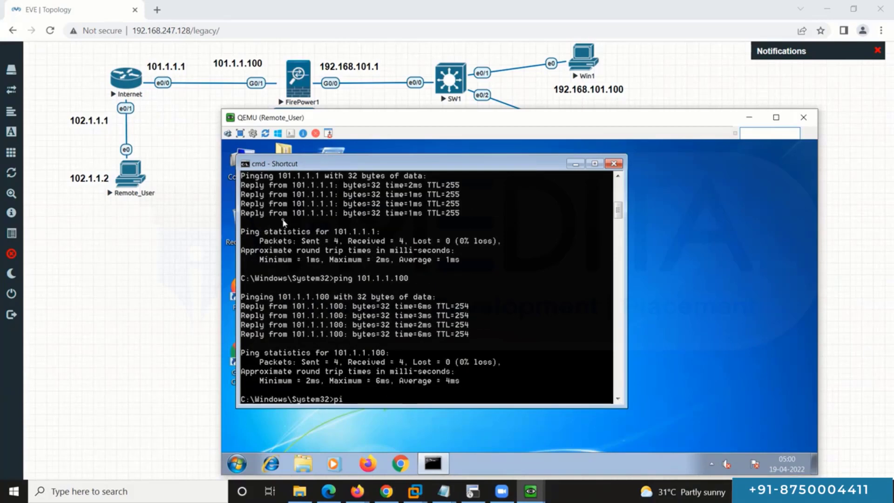
text(ping 192.168)
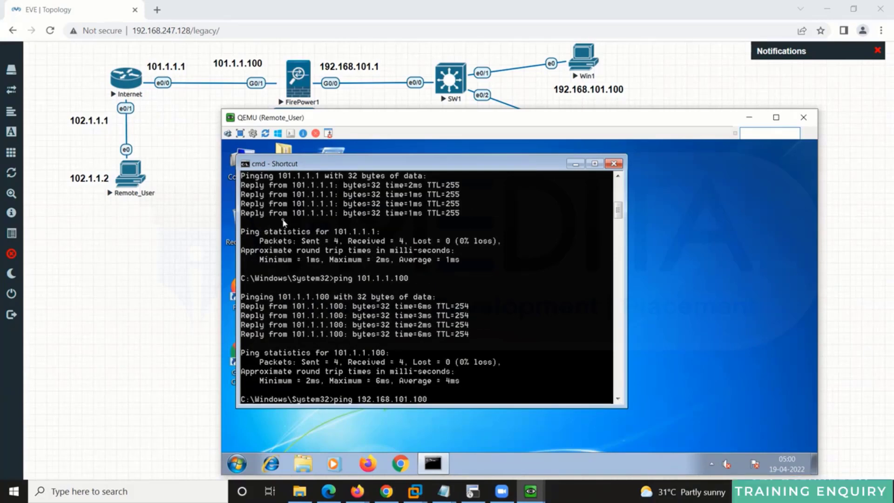
text(.101.100)
key(Return)
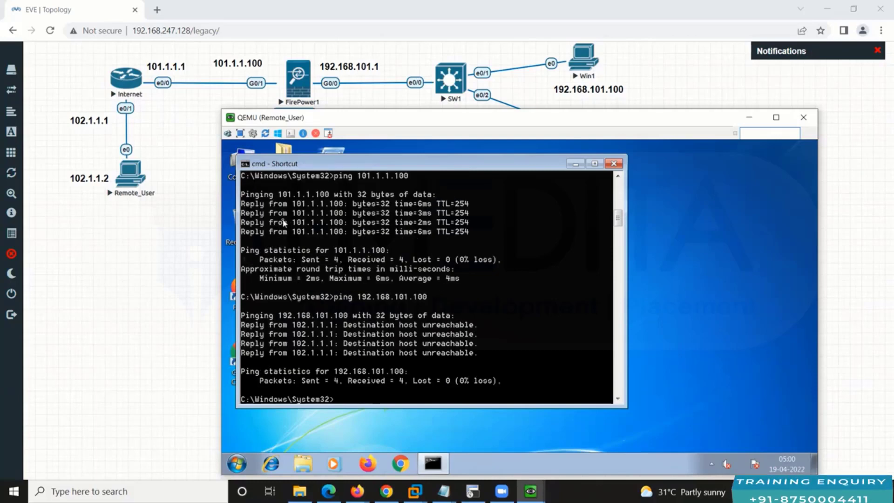
text(ping 192.168.101.200)
key(Return)
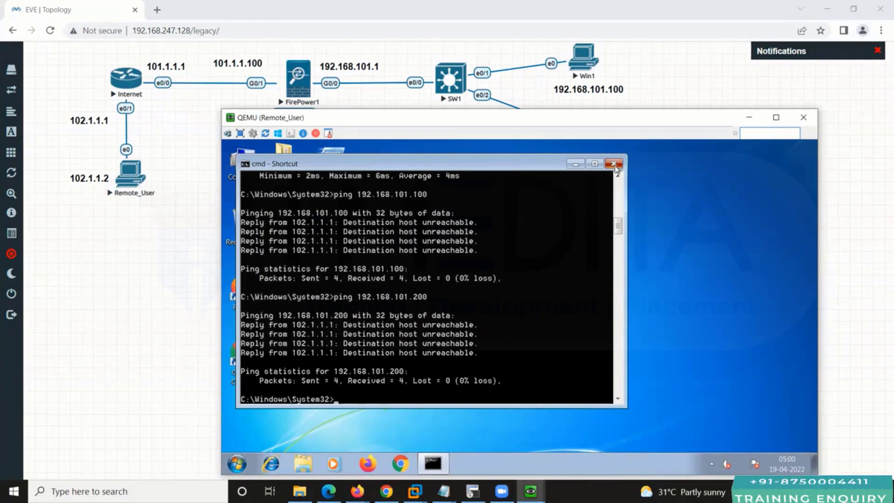
click(613, 164)
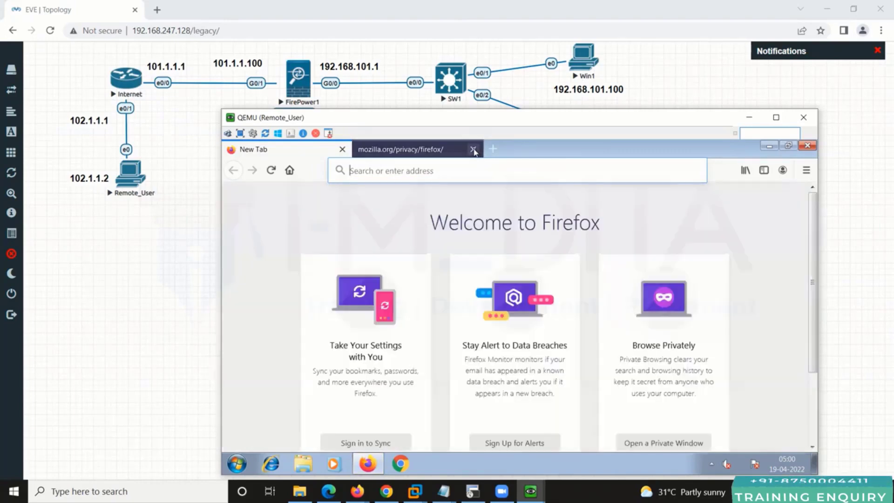
click(473, 150)
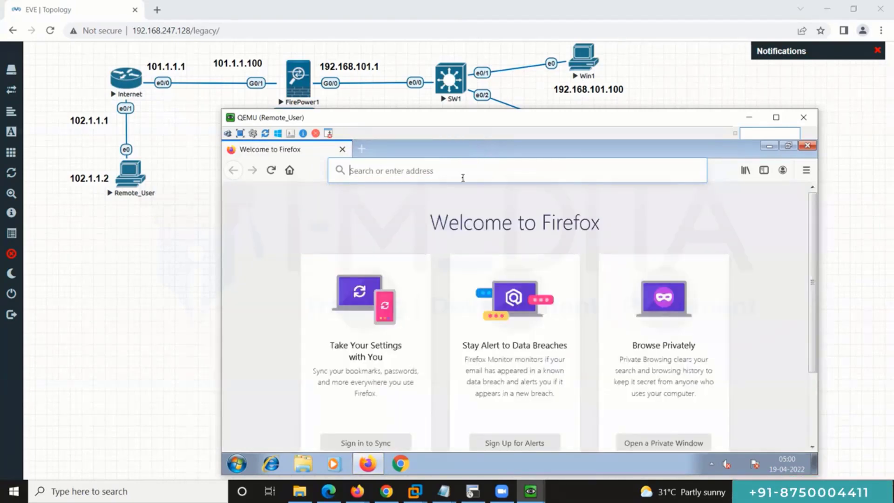
text(htt[p)
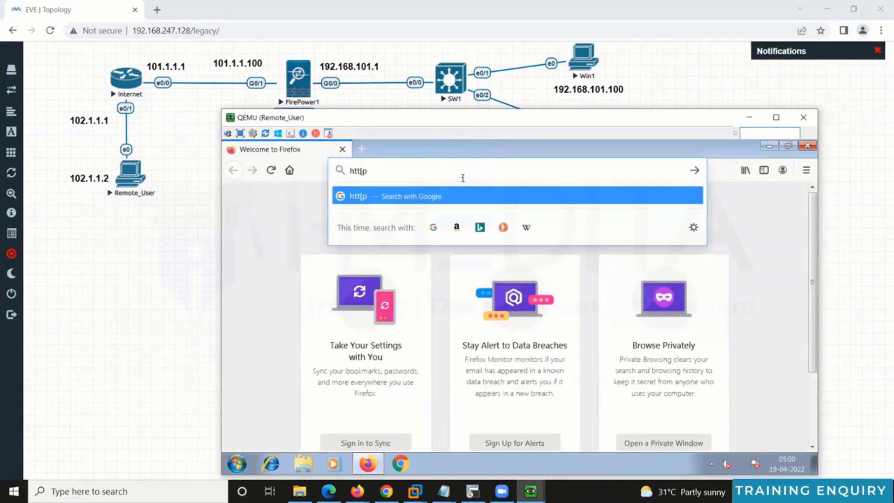
key(BackSpace)
key(BackSpace)
text(ps)
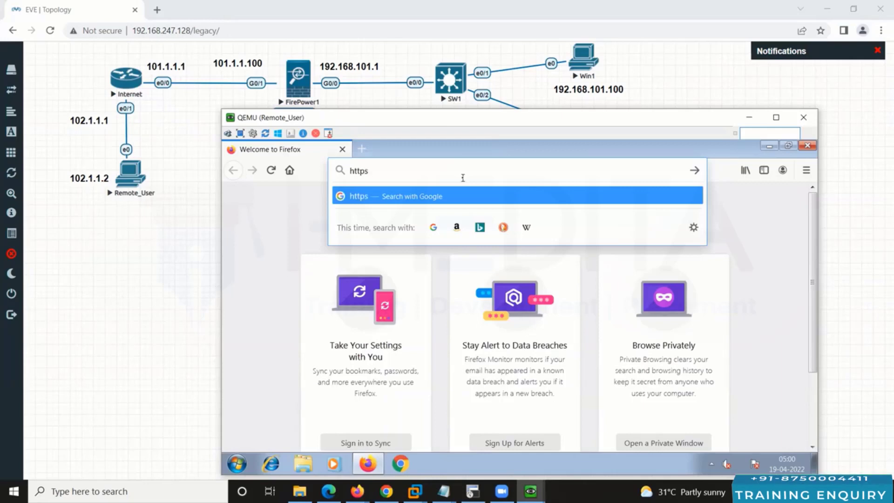
text(://101.1.1.100)
key(Return)
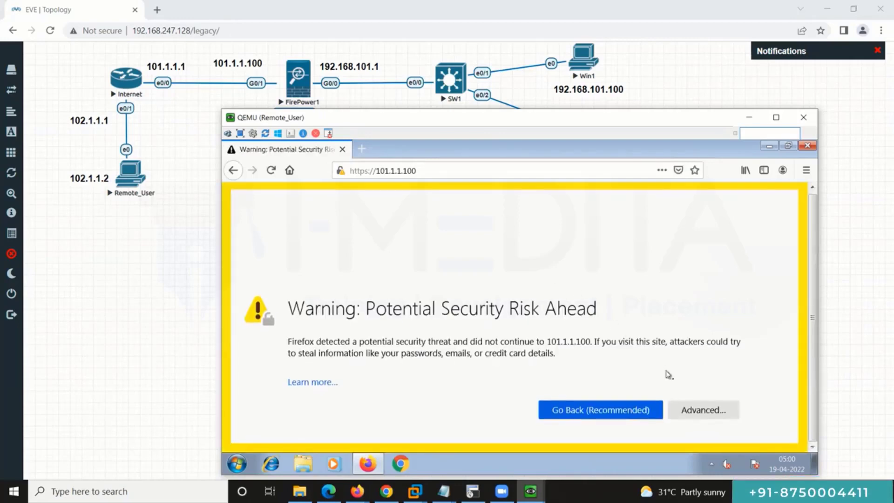
click(702, 409)
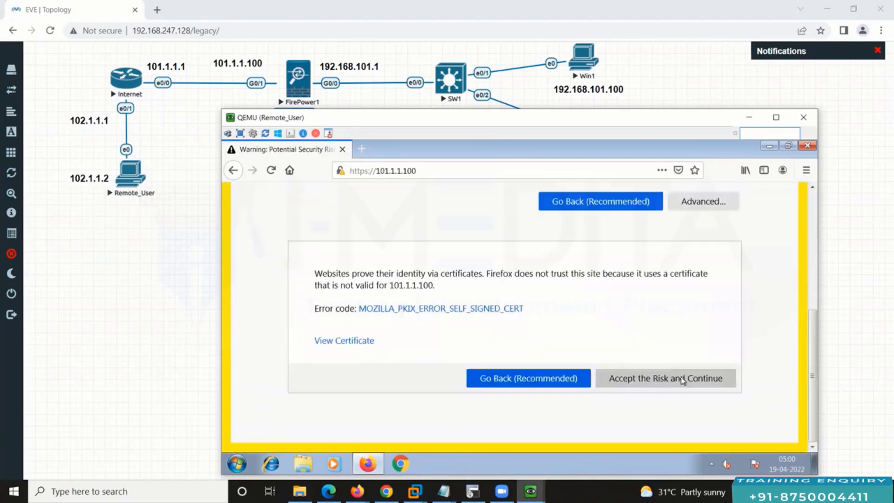
click(682, 379)
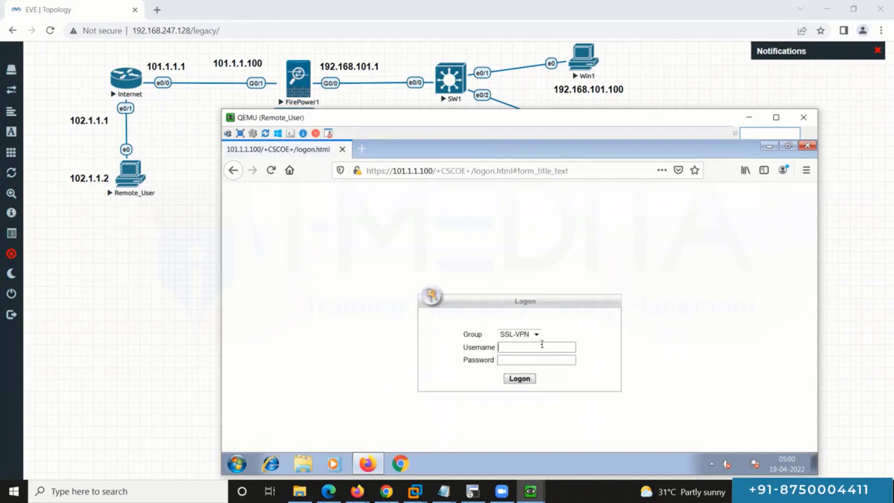
Step: Log into the portal with the VPN user's credentials and decline saving the login
text(cisco)
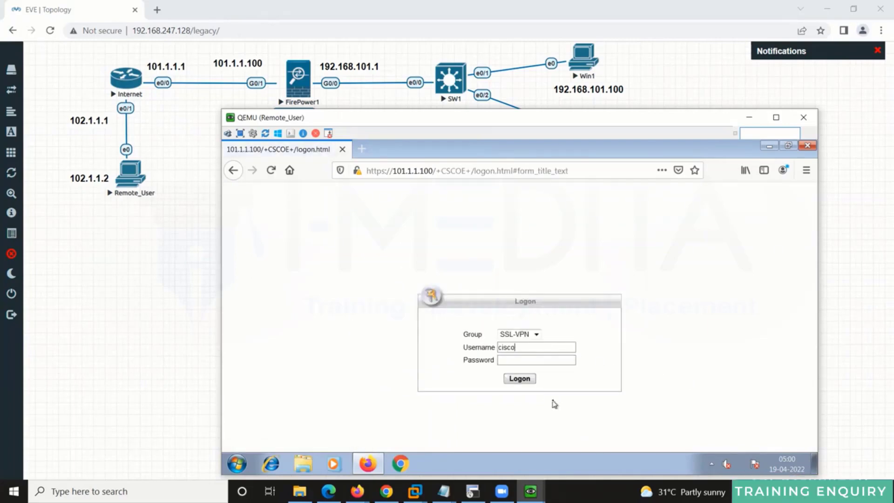
text(cisco)
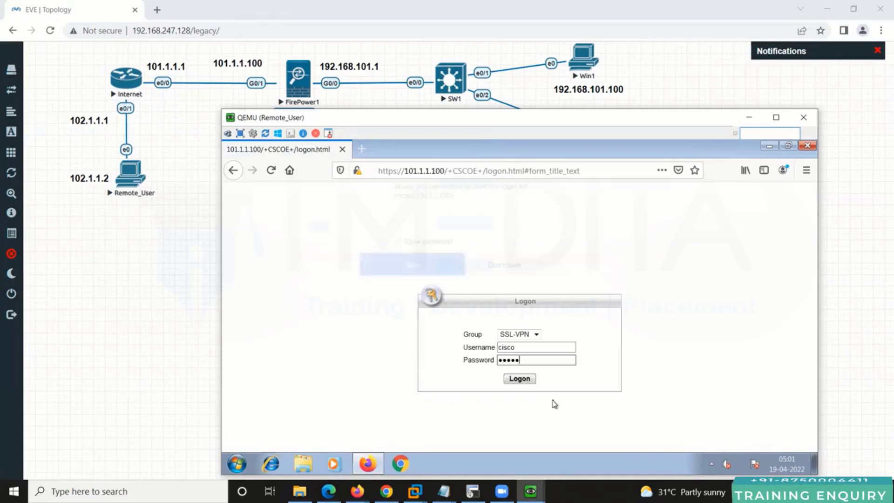
key(Return)
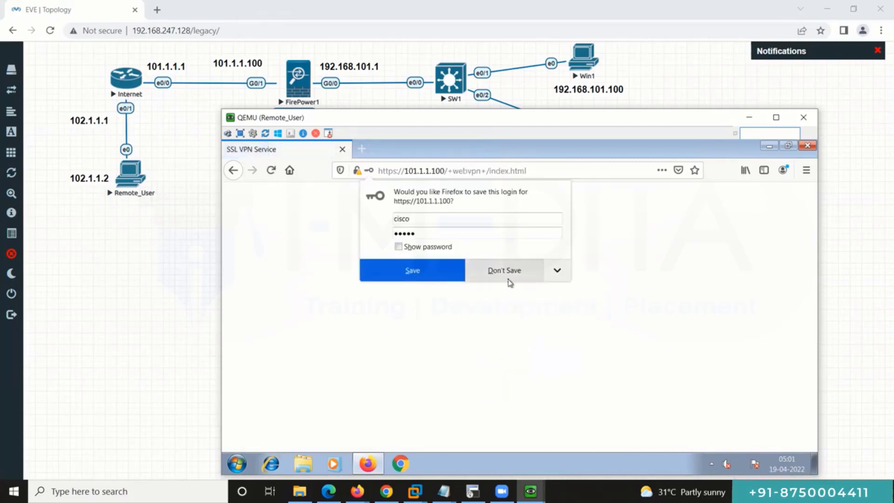
click(510, 279)
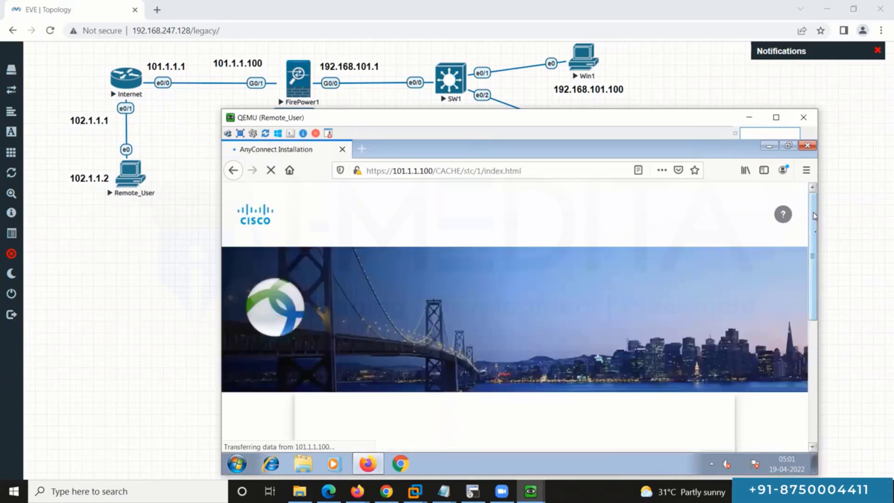
Step: Download and save the AnyConnect Windows installer, then check it in the Firefox downloads list
scroll(813, 242, down, 3)
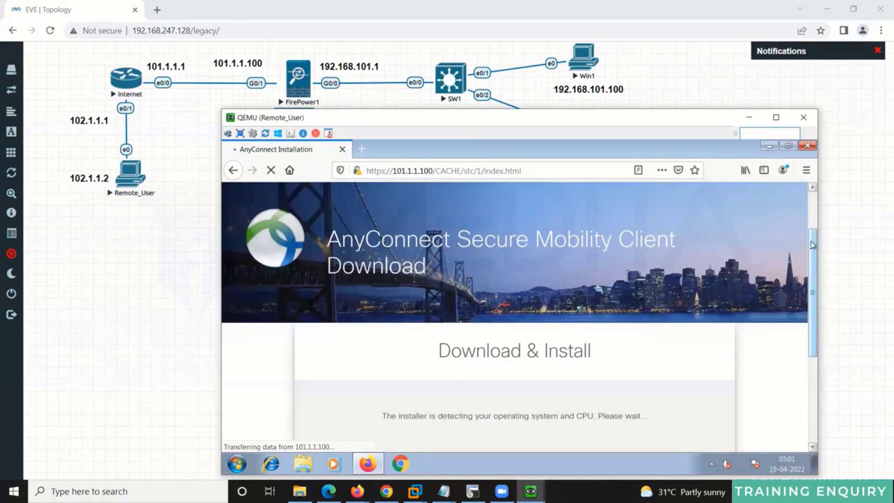
scroll(813, 257, down, 1)
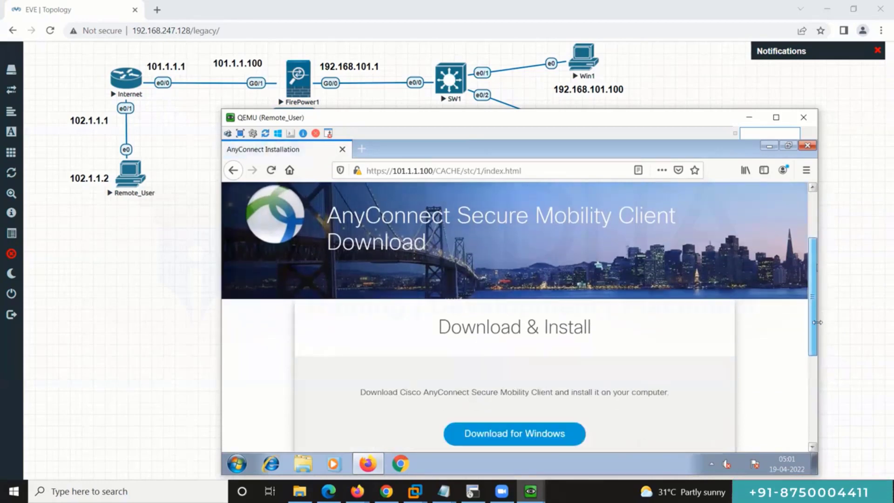
scroll(813, 311, down, 5)
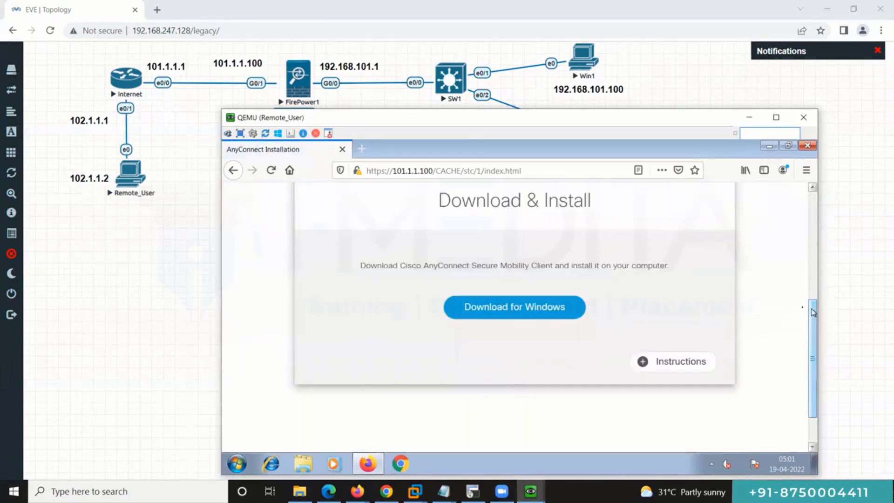
click(503, 311)
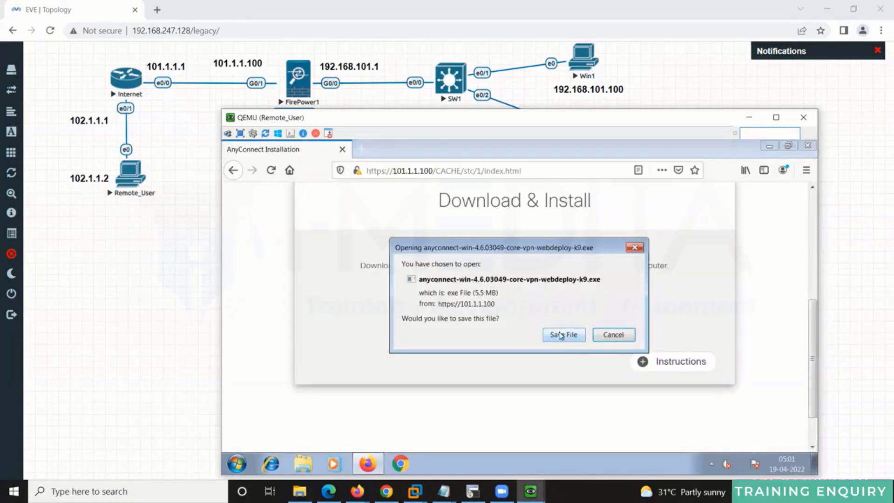
click(563, 334)
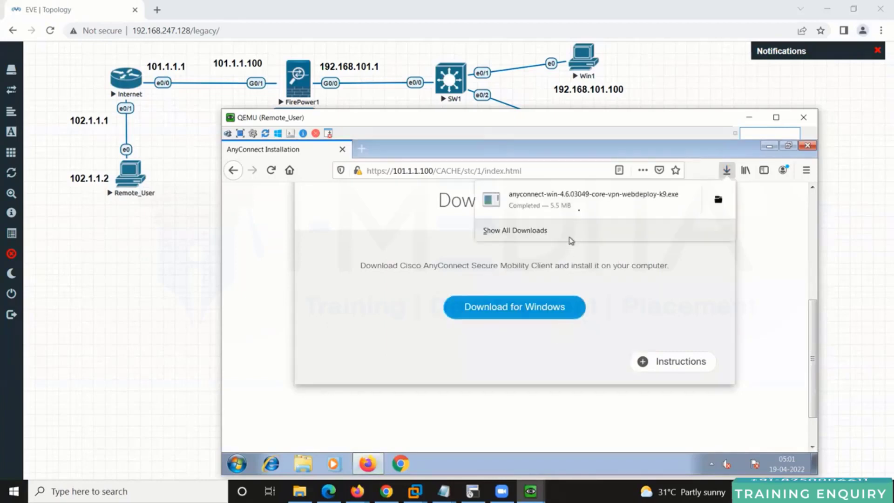
click(579, 206)
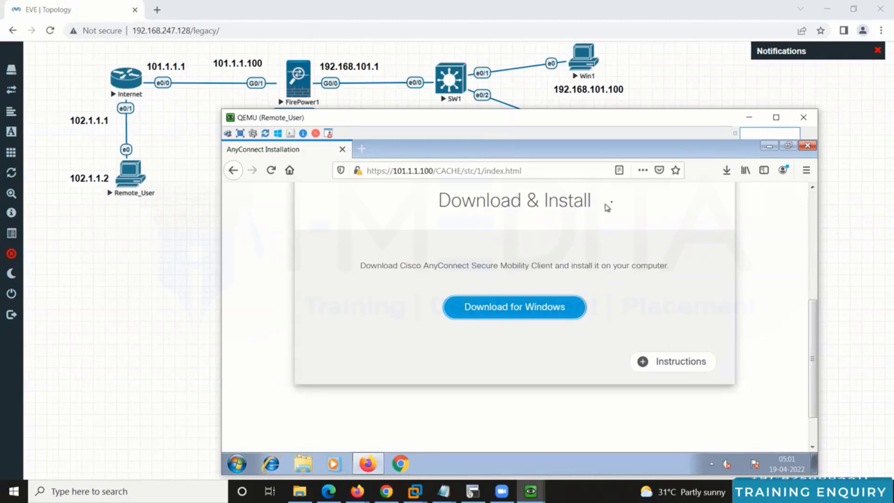
click(727, 172)
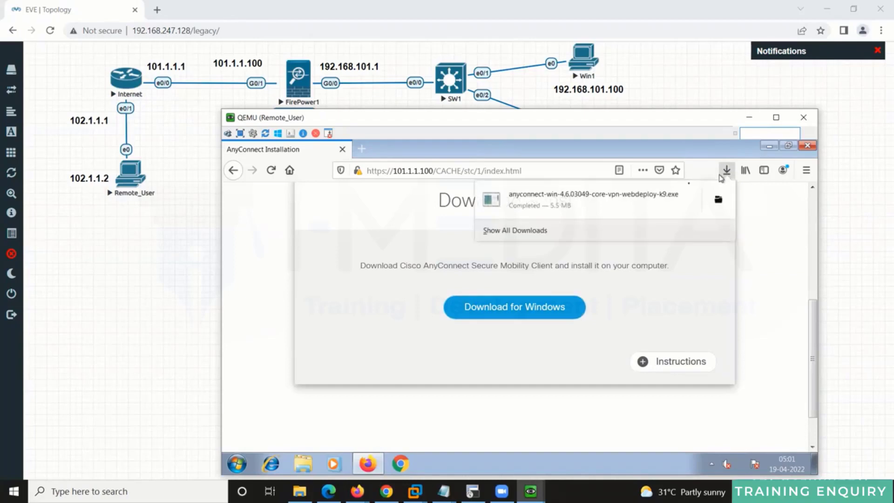
click(524, 205)
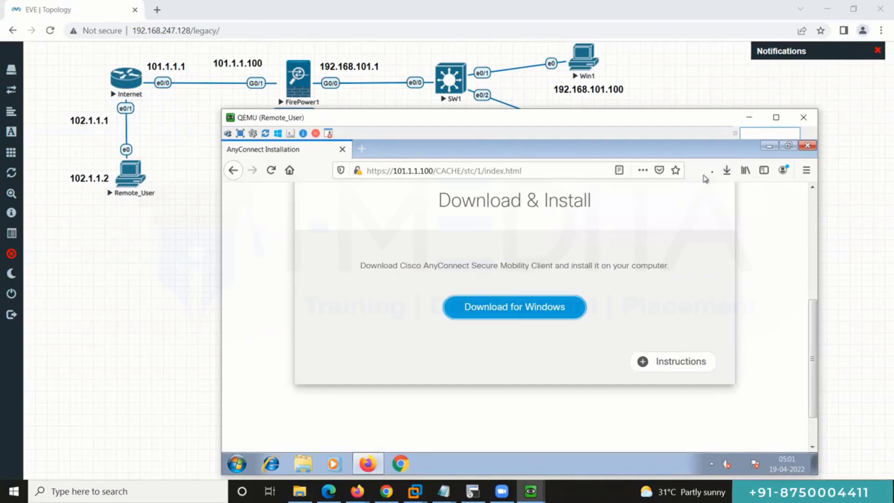
click(726, 170)
Step: Run anyconnect-win-4.6.03049-core-vpn-webdeploy-k9.exe from its folder, dismissing the duplicate error and warning
click(713, 208)
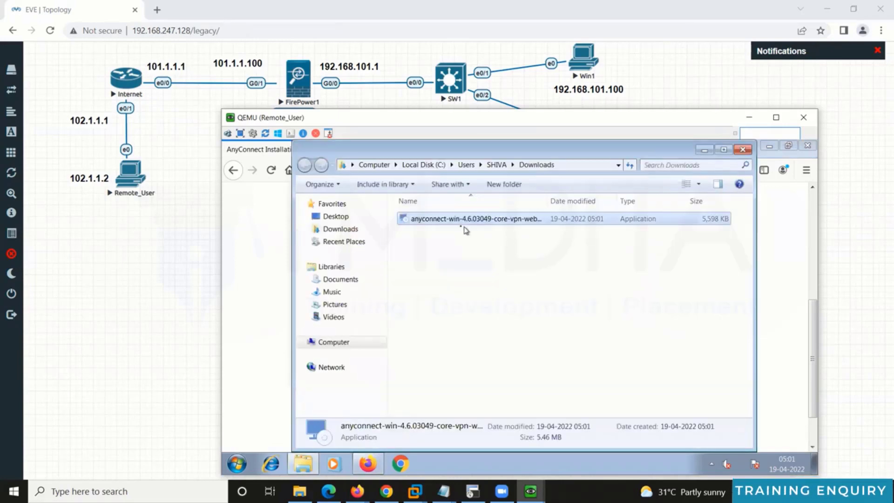
click(455, 224)
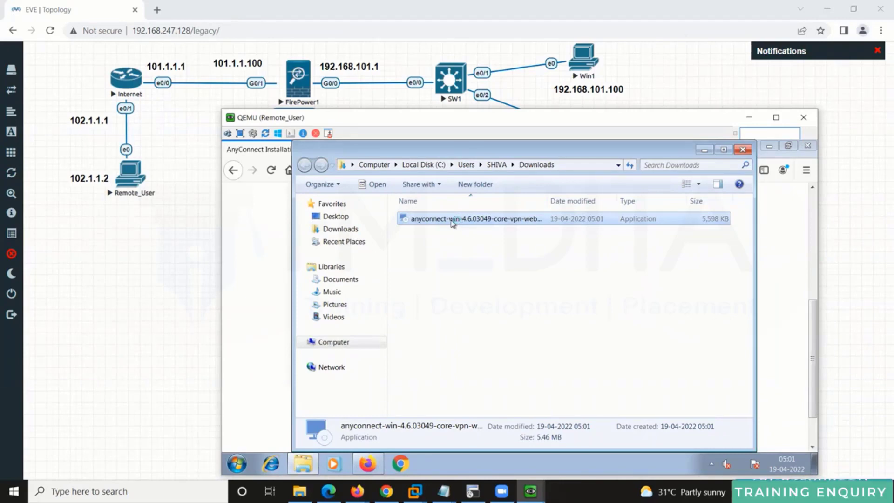
double_click(452, 224)
click(571, 315)
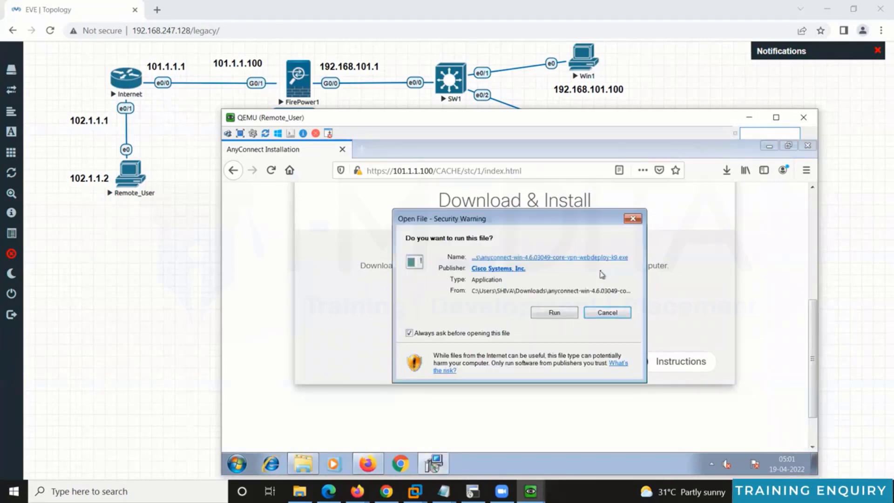
click(554, 313)
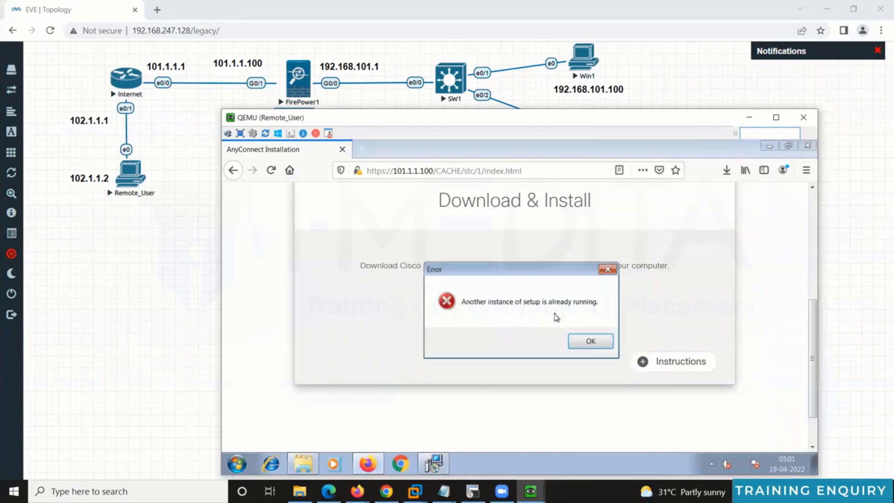
click(586, 341)
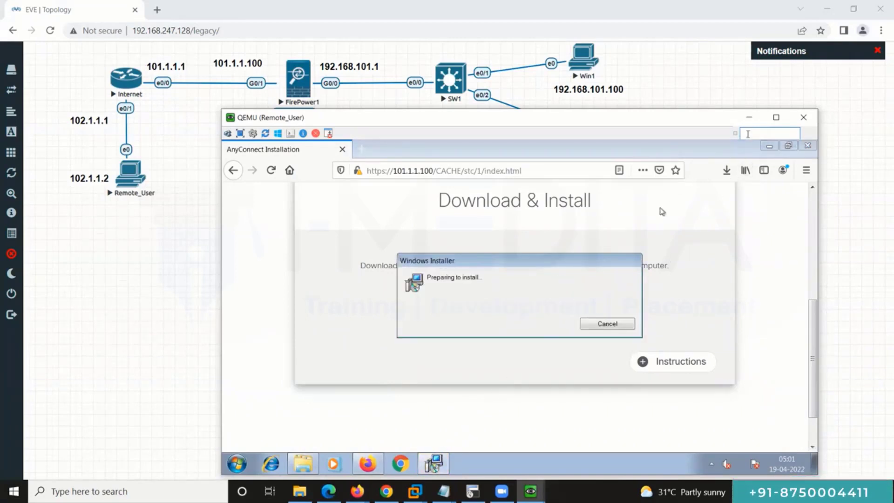
click(768, 148)
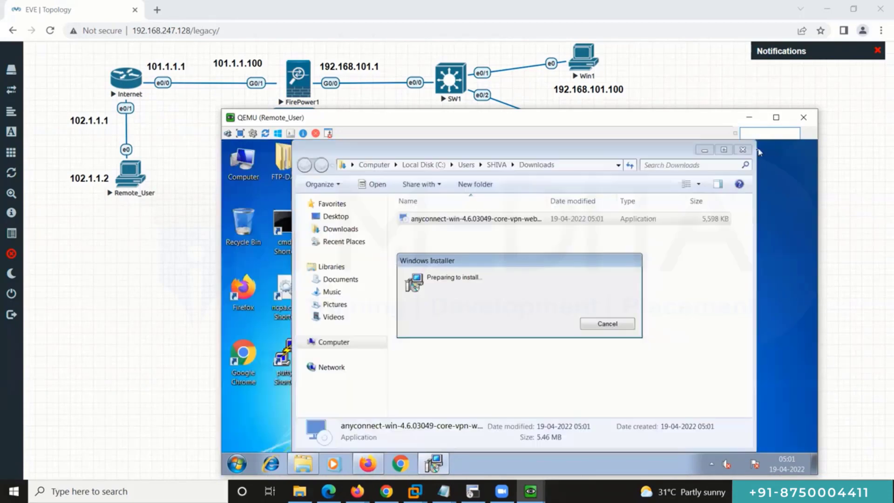
click(699, 157)
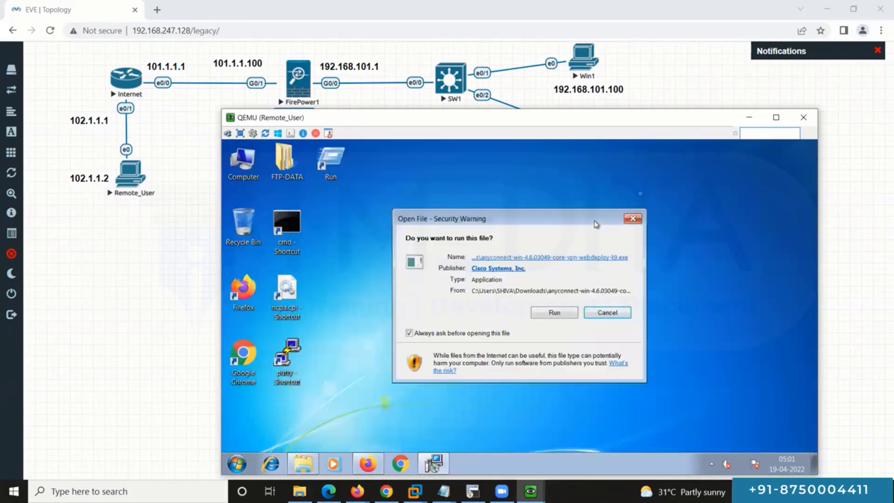
click(717, 189)
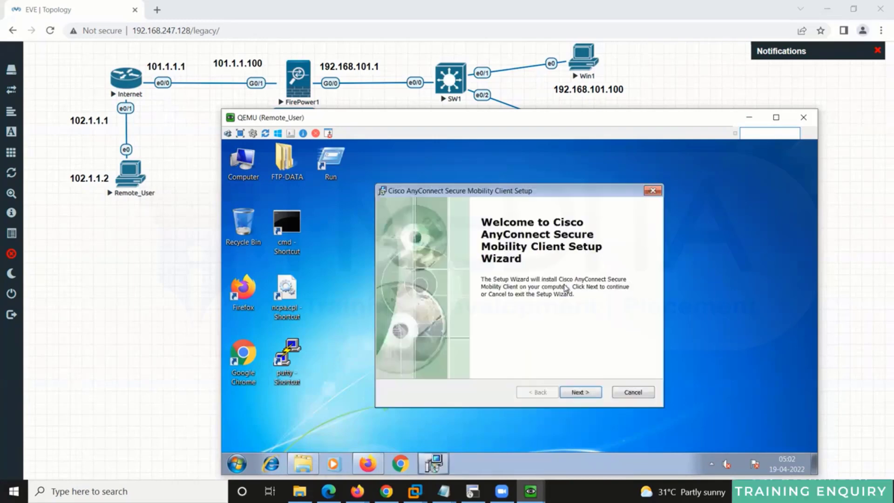
Step: Accept the AnyConnect licence terms in the setup wizard and begin the installation
click(594, 396)
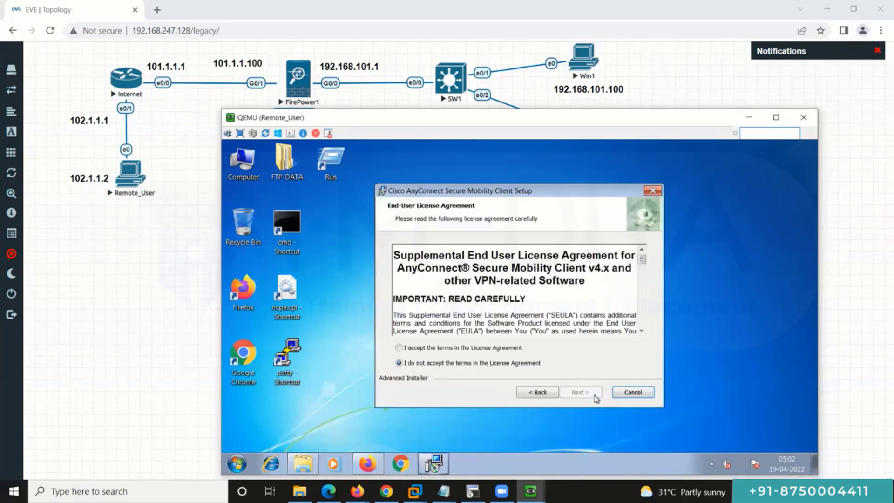
click(497, 350)
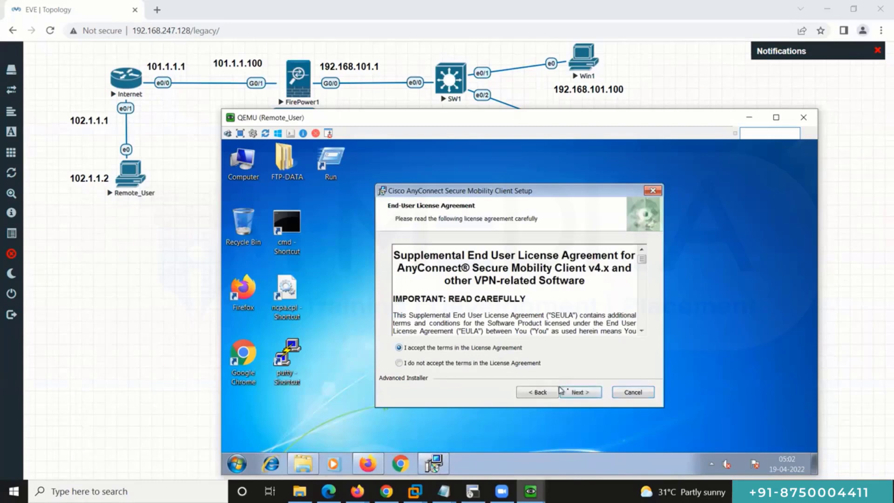
click(577, 395)
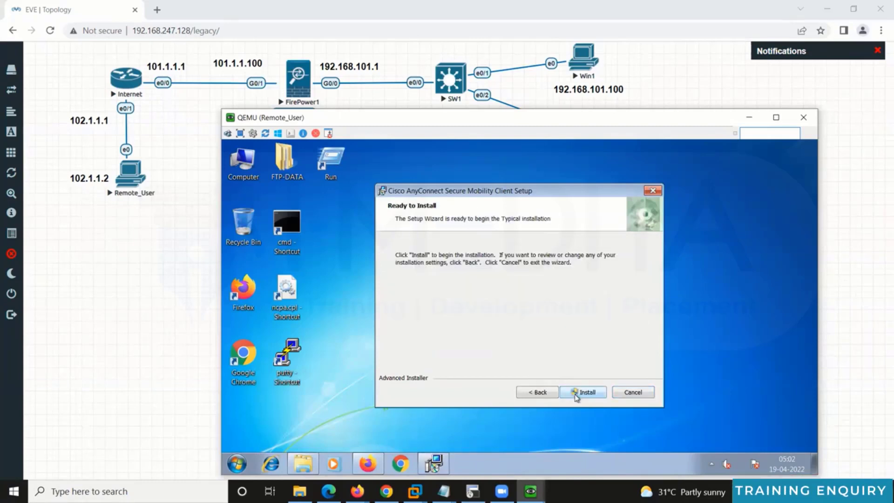
click(576, 394)
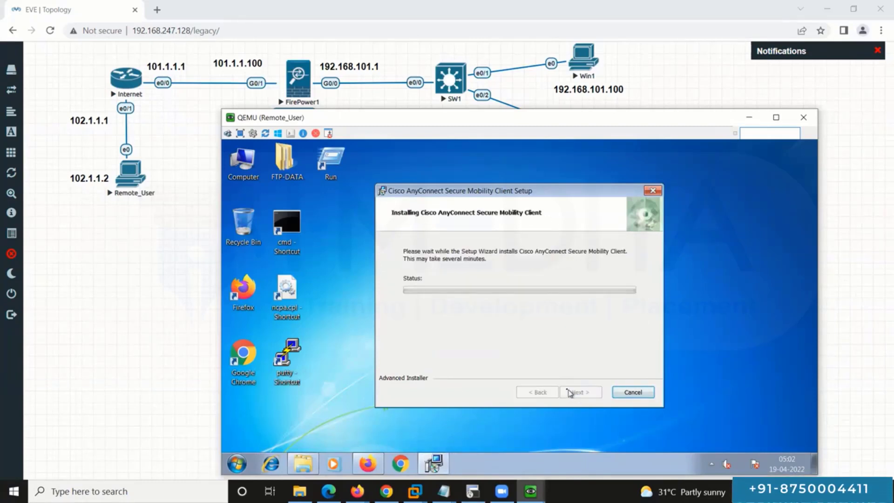
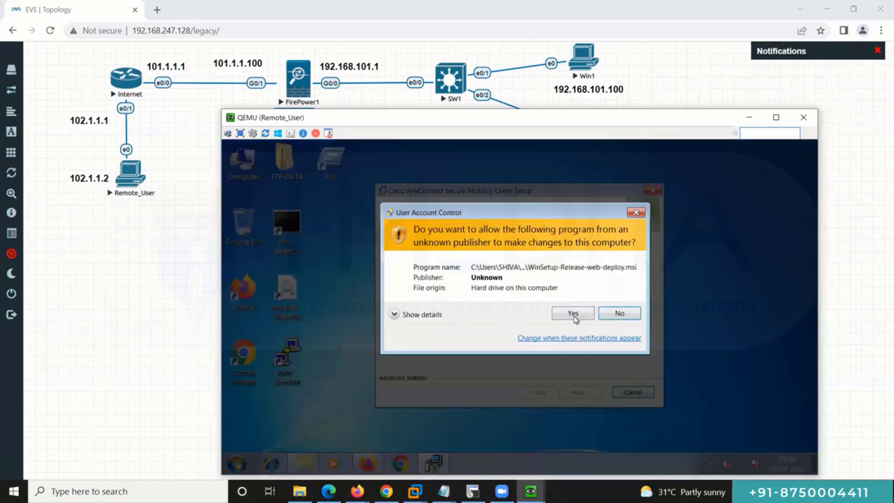
Step: Approve the User Account Control prompt and finish the AnyConnect Secure Mobility Client setup wizard
click(574, 317)
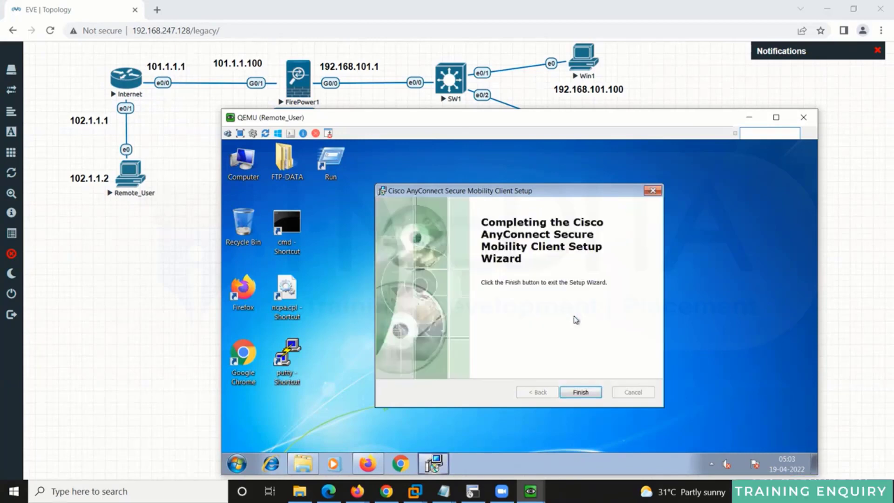
click(581, 393)
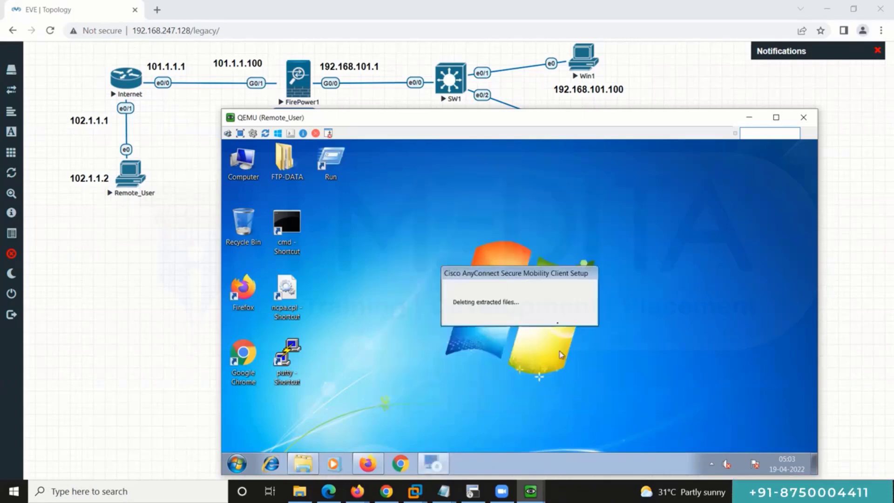
Step: Close the Firefox AnyConnect download page and start Cisco AnyConnect Secure Mobility Client from Start
click(368, 464)
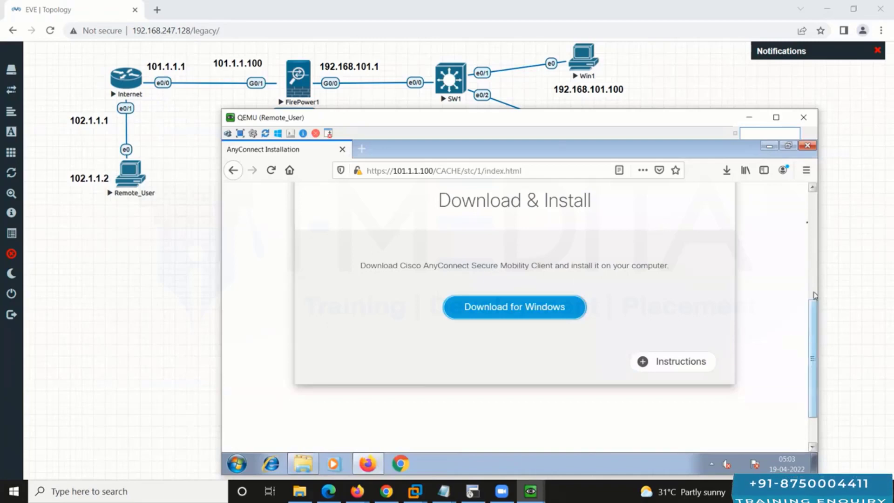
drag(812, 340, 807, 166)
click(807, 145)
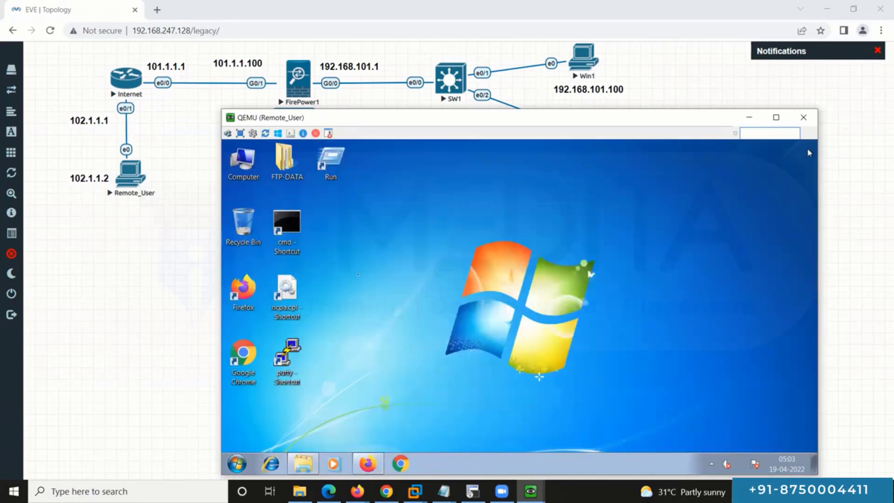
click(237, 465)
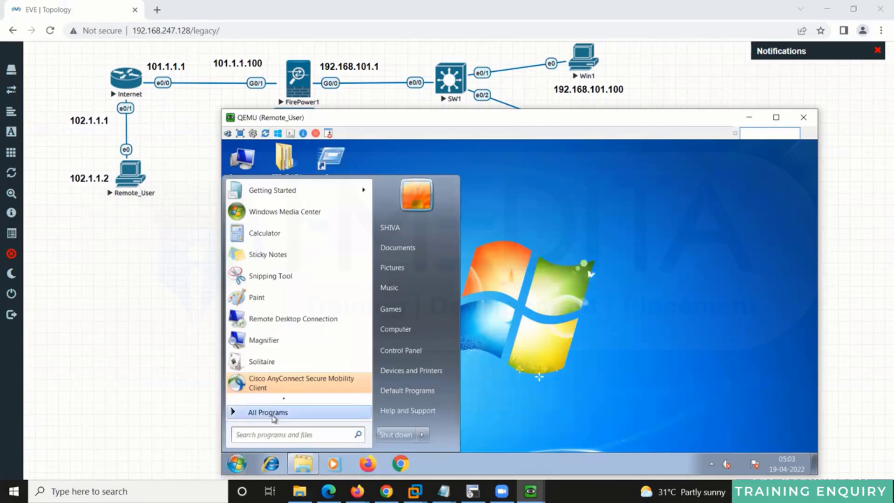
click(292, 386)
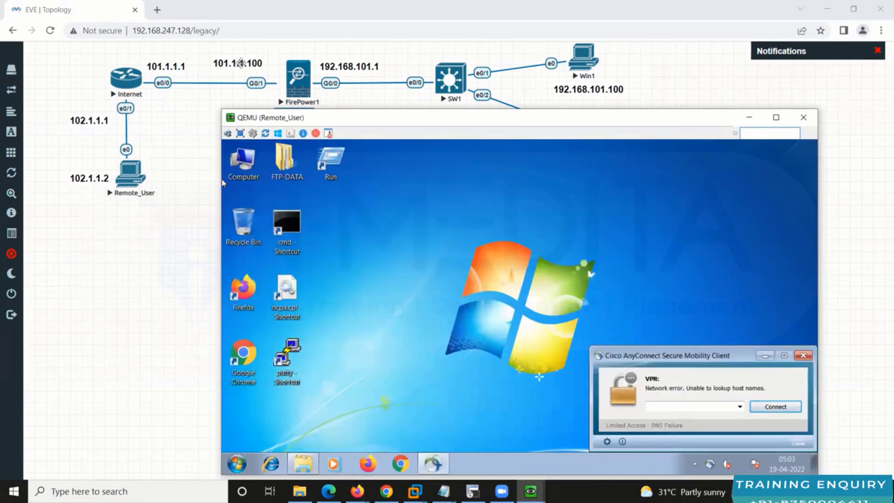
Step: Enter 101.1.1.100 as the VPN server and try connecting
click(710, 407)
text(101.1.1.100)
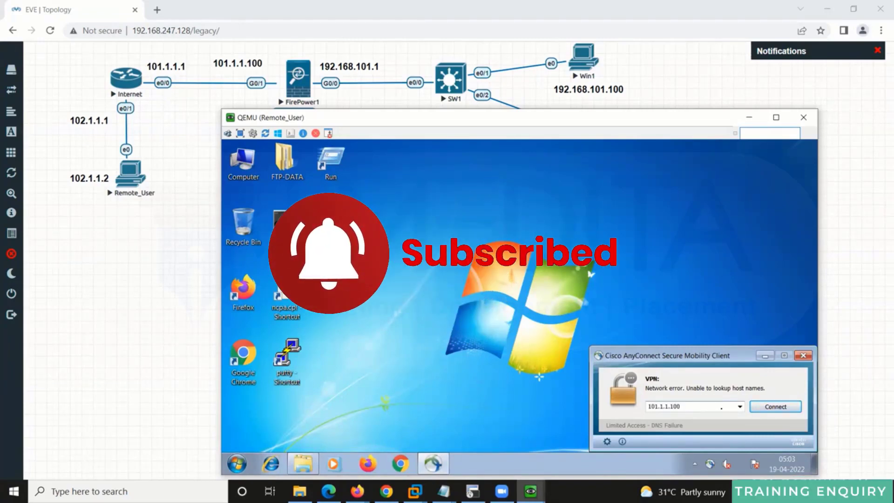
click(764, 409)
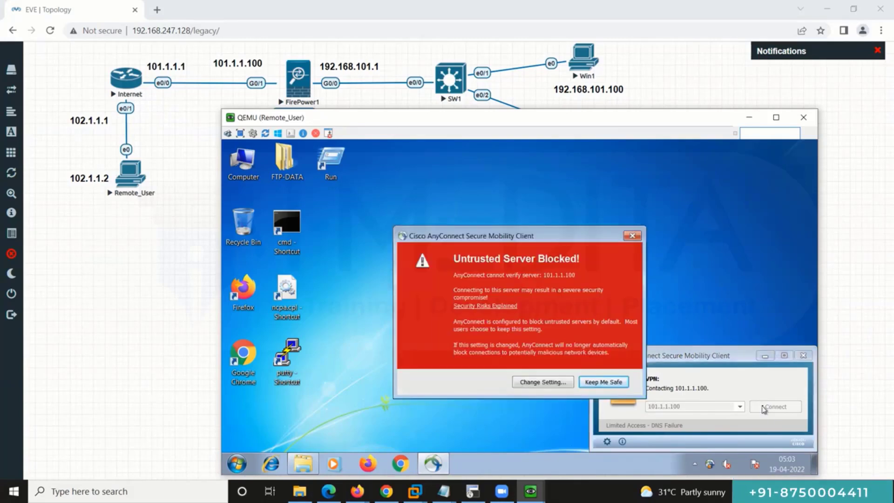
Step: Turn off 'Block connections to untrusted servers' in the AnyConnect preferences
click(554, 382)
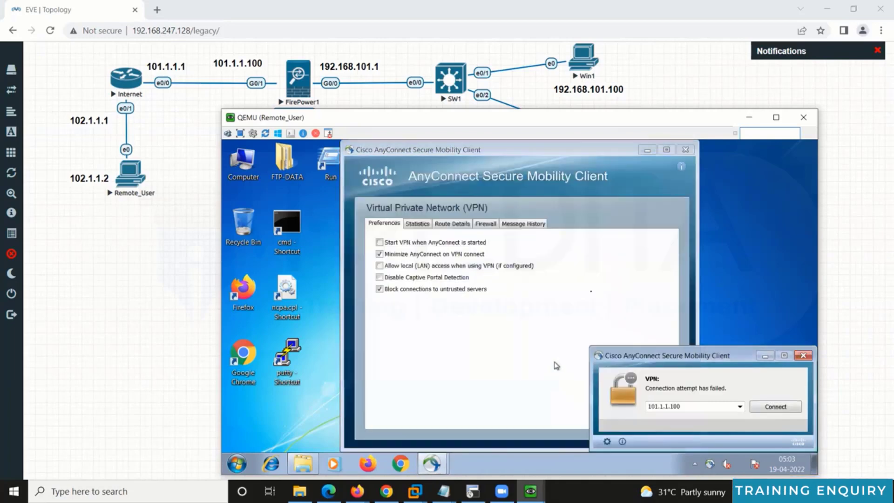
click(380, 292)
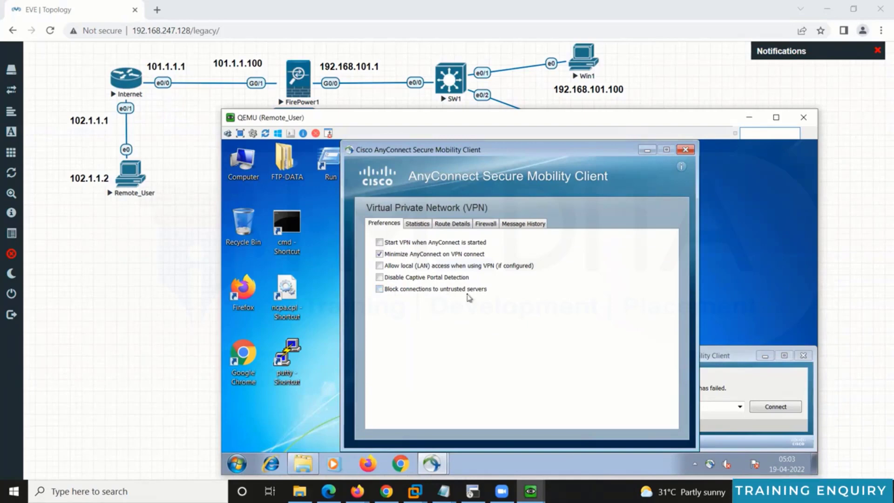
click(685, 149)
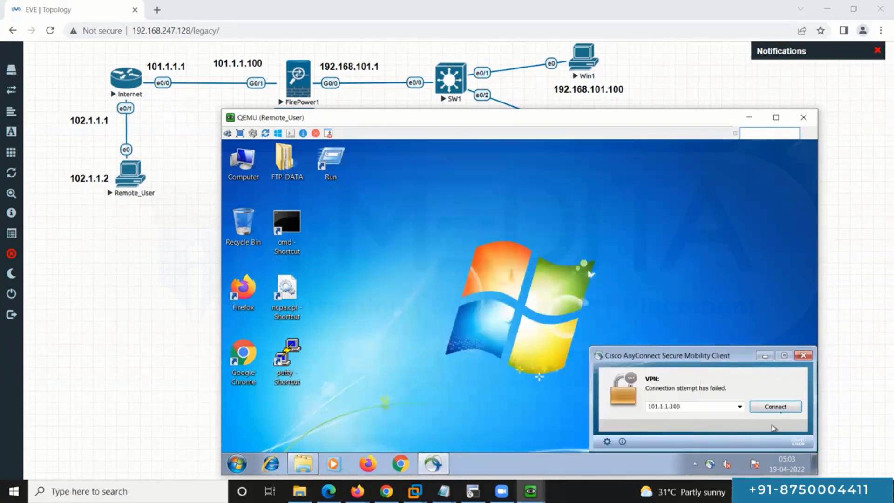
Step: Connect to 101.1.1.100 anyway, log in with the VPN credentials, and accept the downloader warning
click(782, 409)
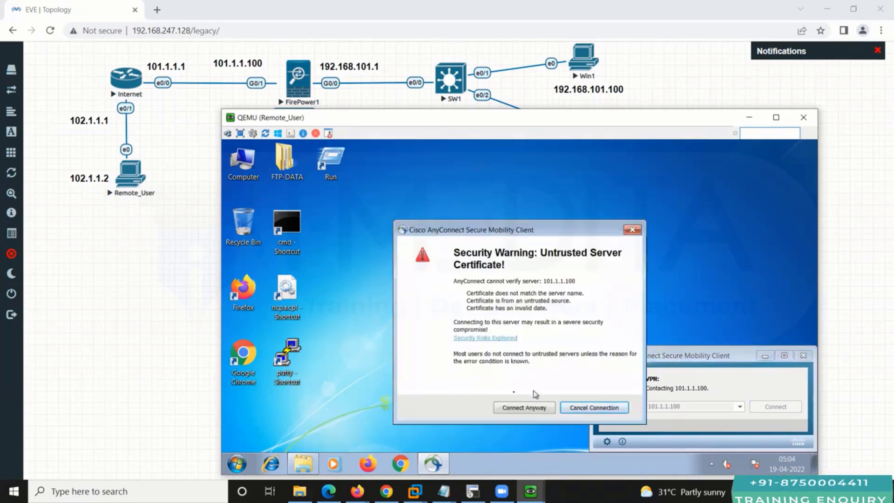
click(516, 412)
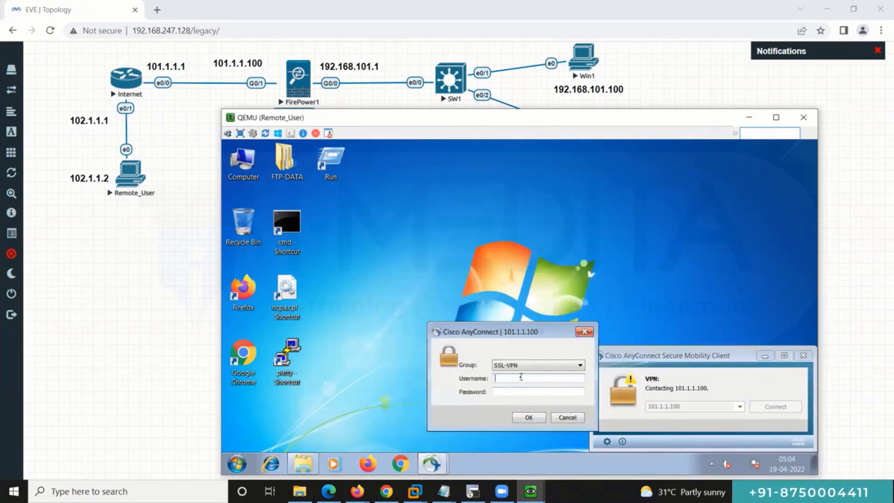
text(cisco)
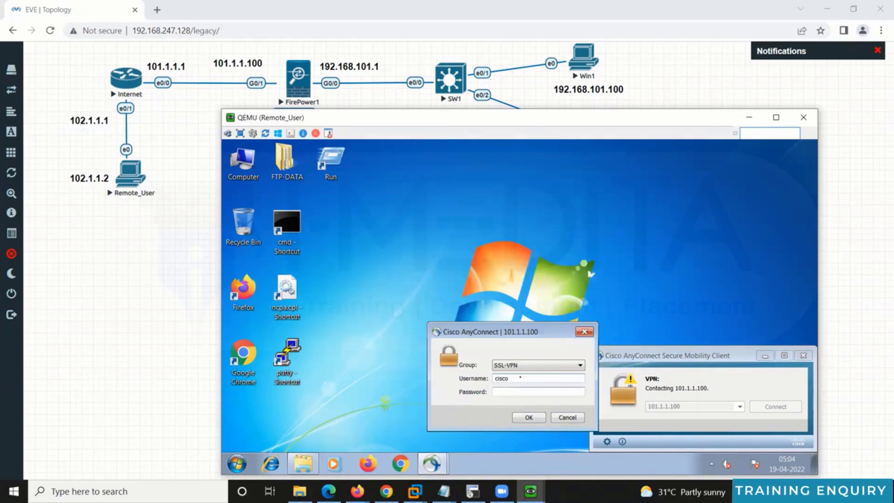
key(Return)
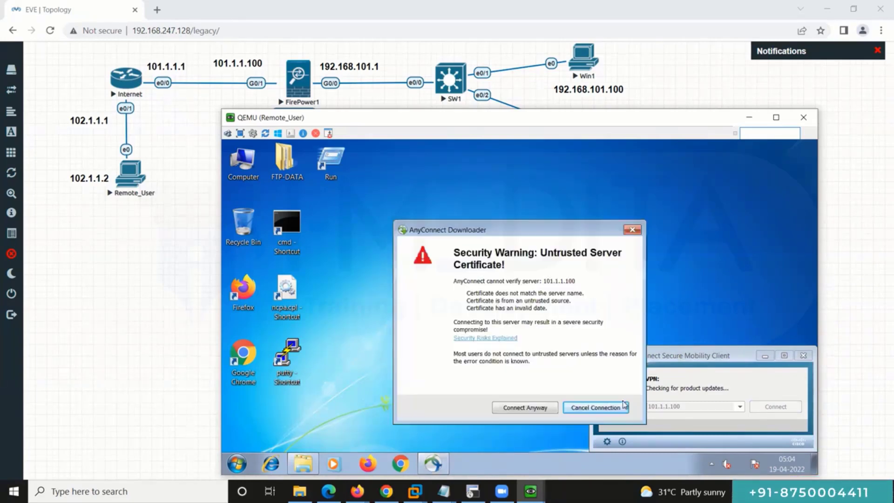
click(530, 406)
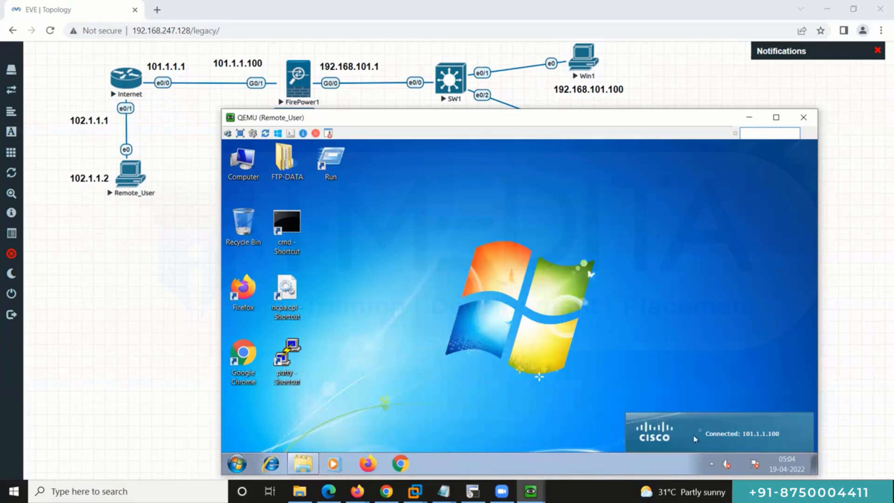
Step: Open a command prompt on Remote_User and run ipconfig
double_click(287, 221)
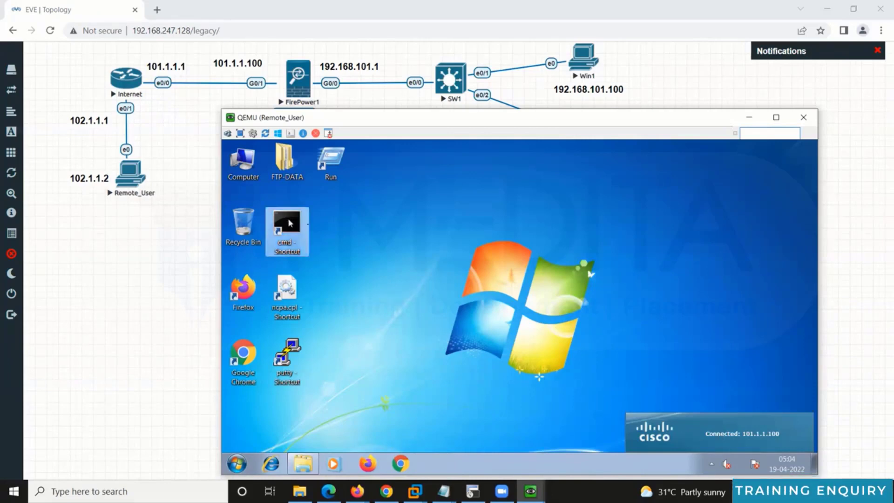
drag(411, 167, 567, 176)
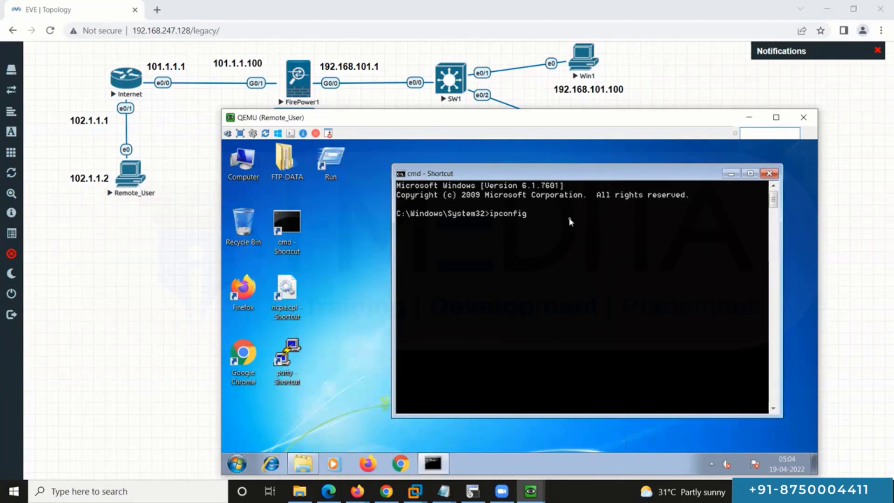
text(ipconfig)
key(Return)
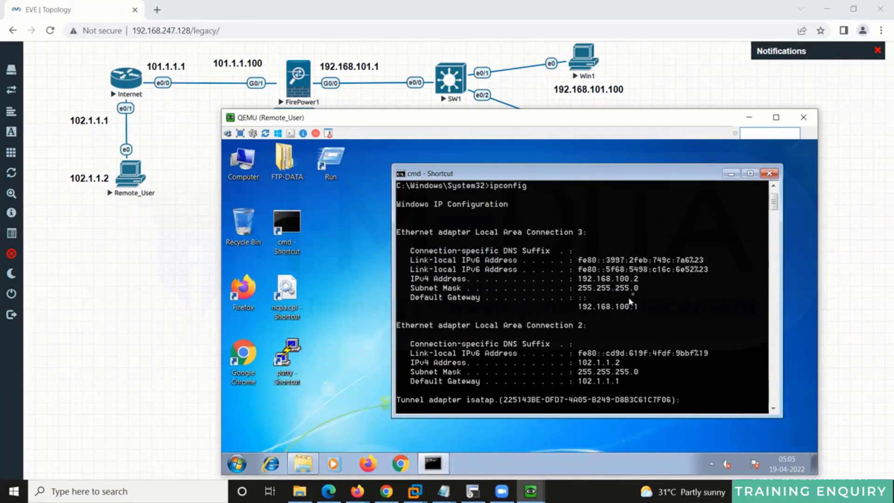
Step: Start a continuous ping to 192.168.101.100 and tuck its window to the side
text(pi)
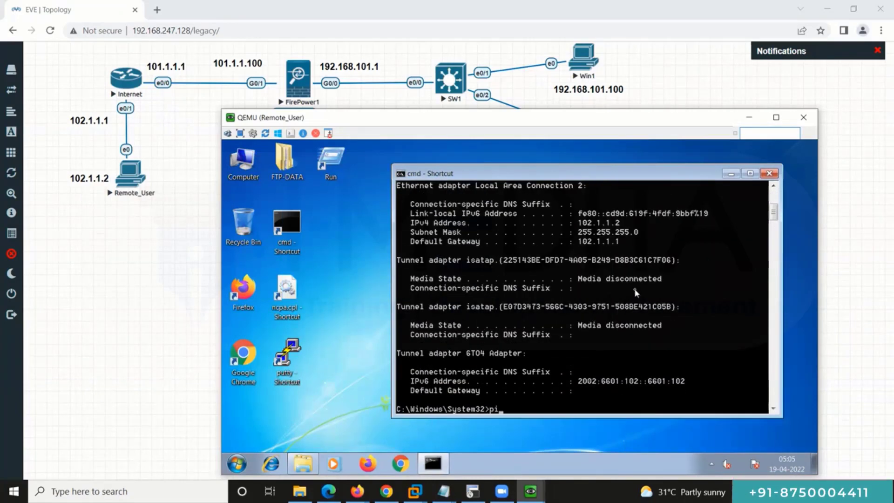
text(ng 192.168.101.100 -t)
key(Return)
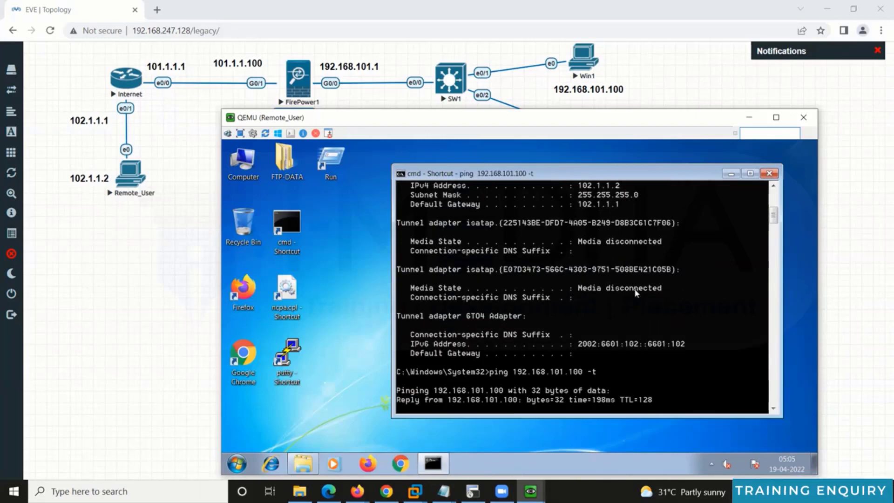
drag(606, 166, 673, 156)
click(307, 242)
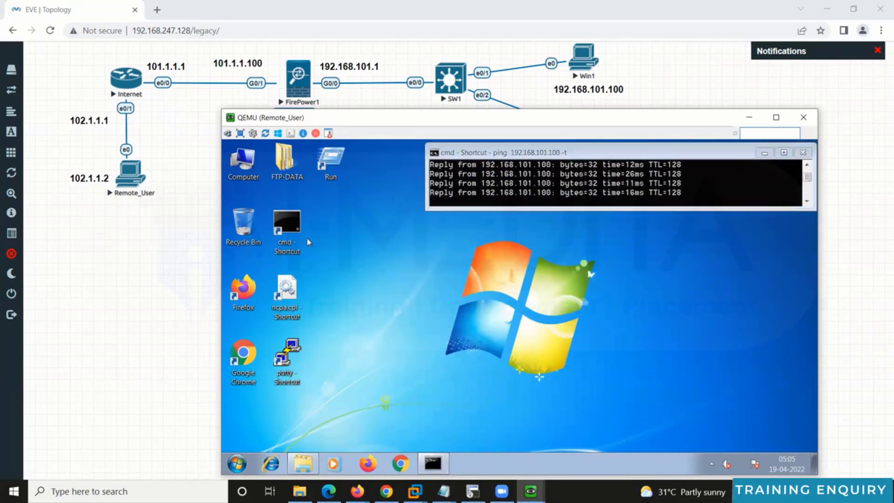
Step: In a second command prompt, run ping 192.168.101.200 -t
double_click(287, 226)
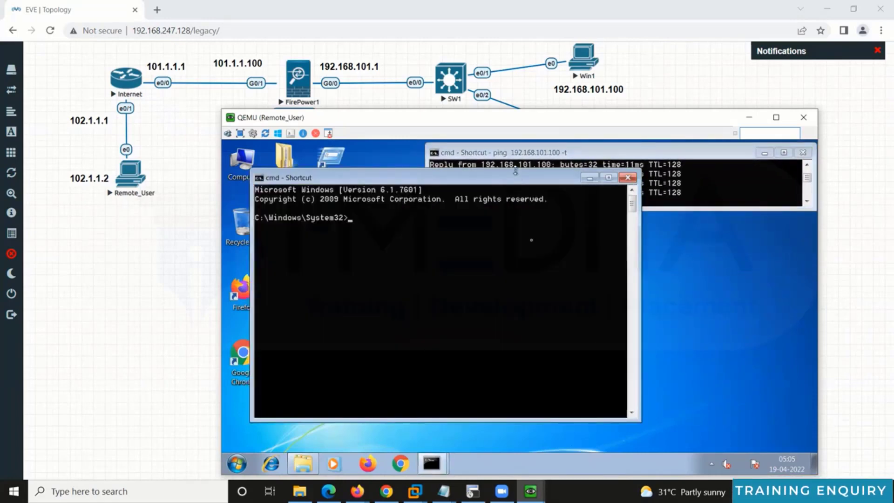
drag(515, 171, 506, 198)
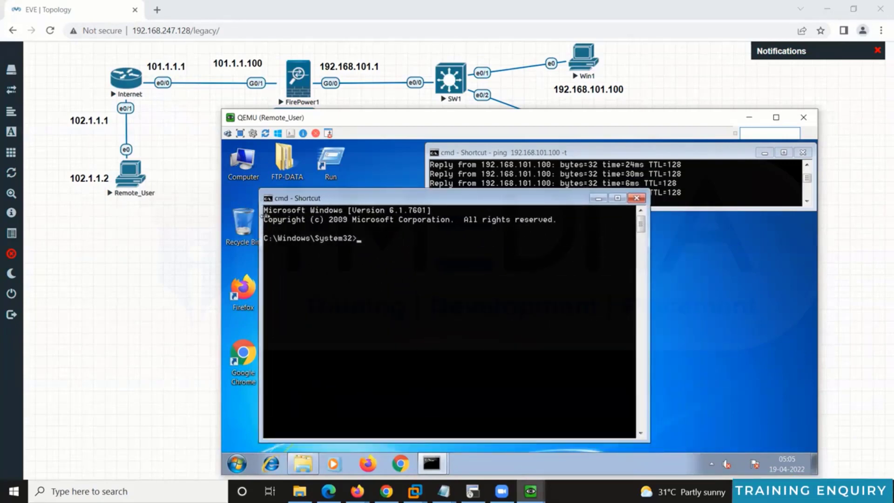
drag(288, 195, 336, 186)
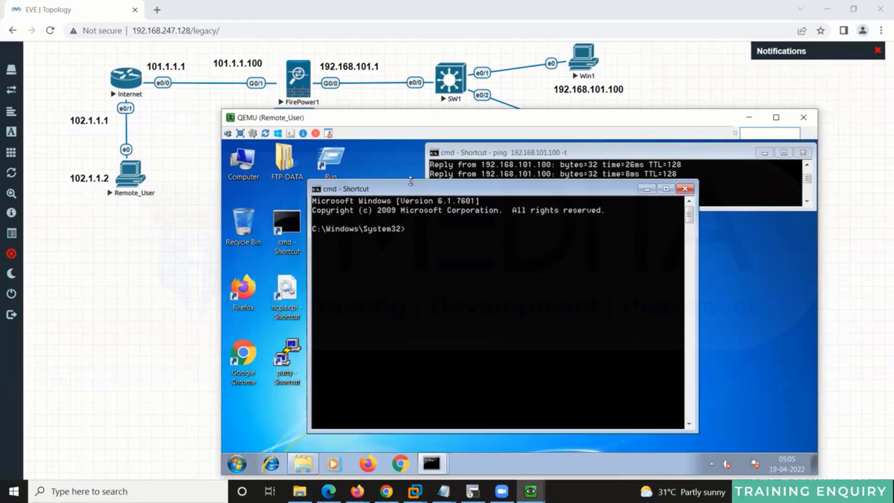
drag(410, 181, 565, 223)
text(pi)
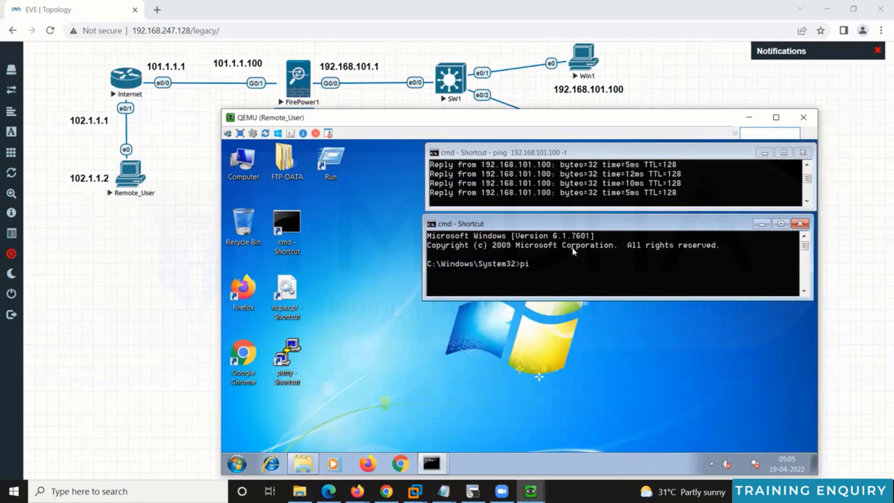
text(ng 192.168.101.200)
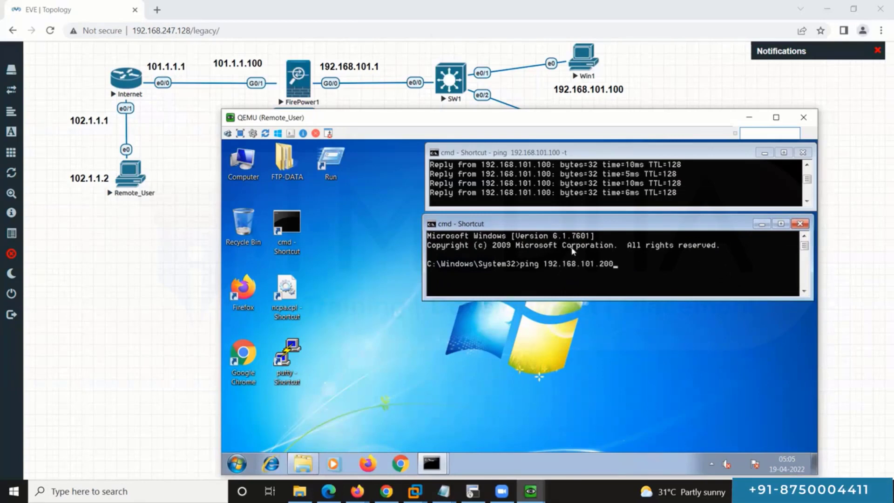
text( -t)
key(Return)
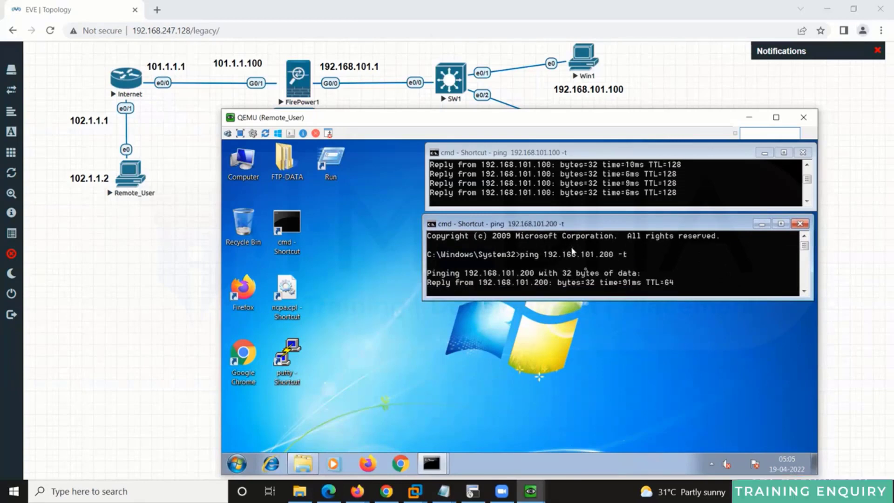
Step: In a third command prompt, ping 101.1.1.1 and arrange the three ping windows side by side
double_click(287, 225)
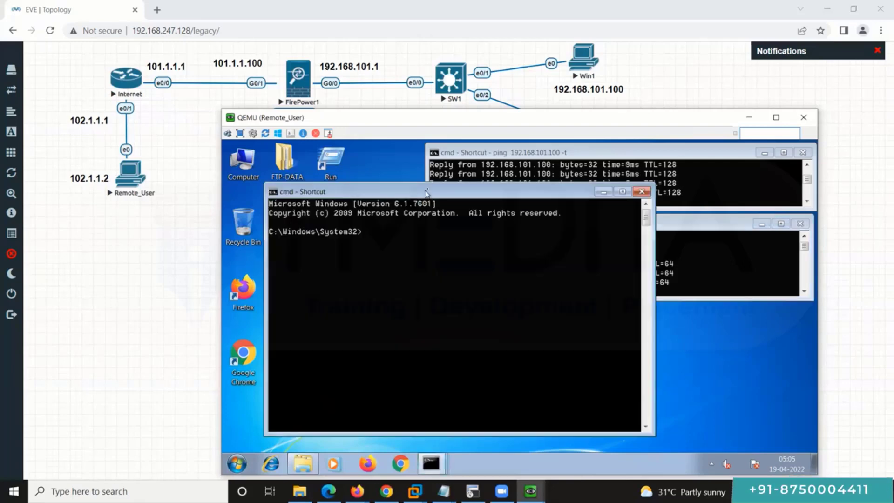
drag(426, 193, 590, 226)
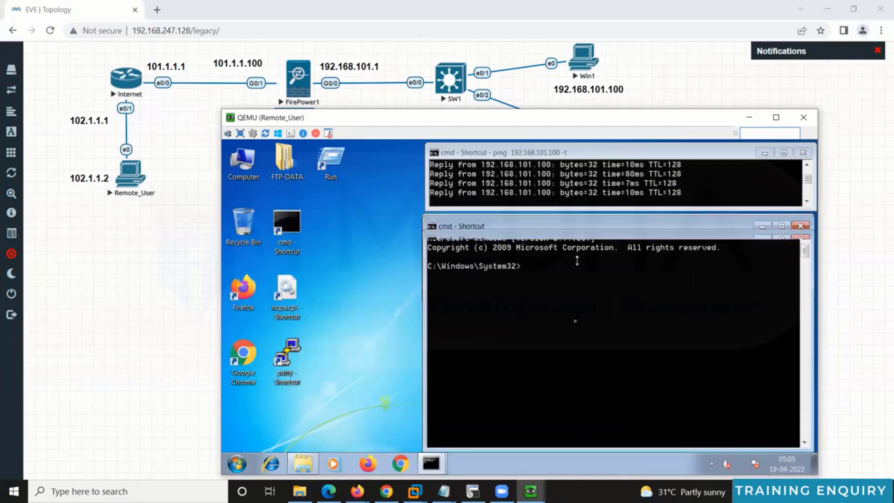
drag(576, 260, 577, 355)
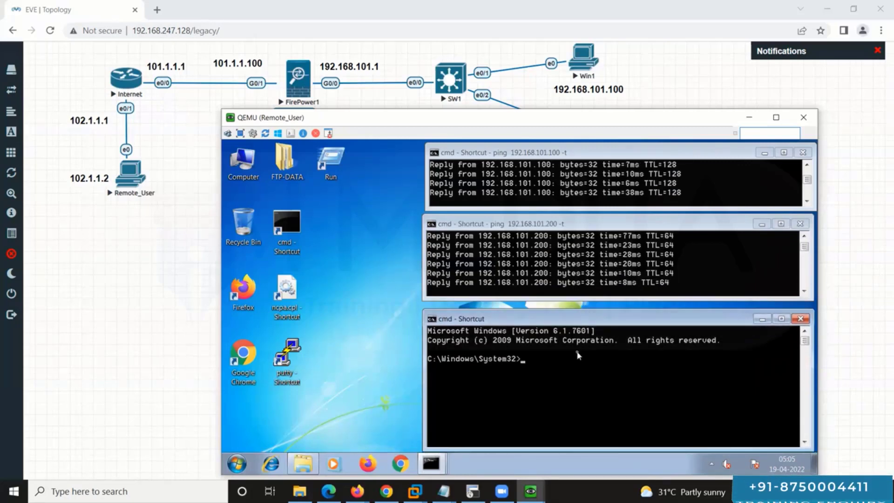
text(101.1.1.1 -t)
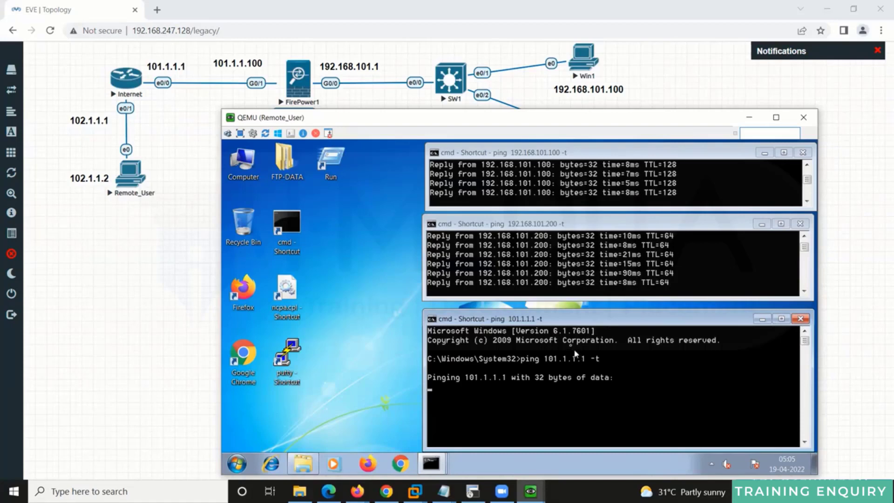
drag(524, 155, 635, 152)
drag(517, 226, 627, 225)
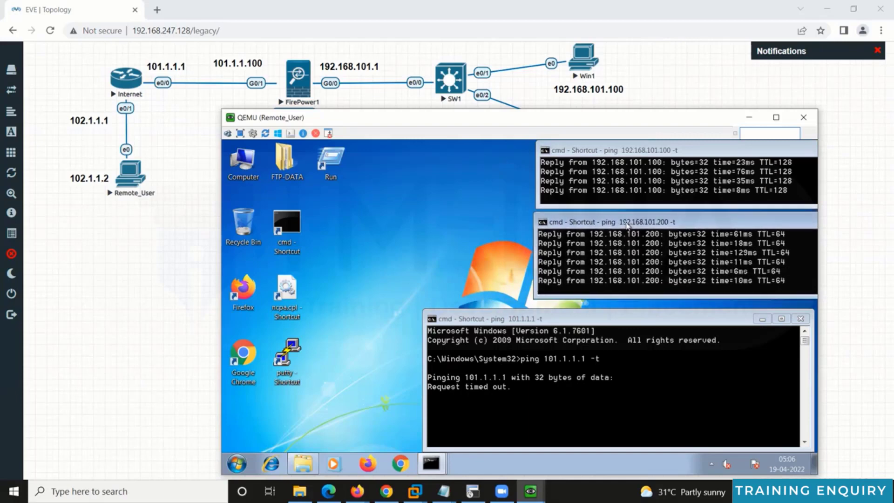
drag(503, 322, 614, 316)
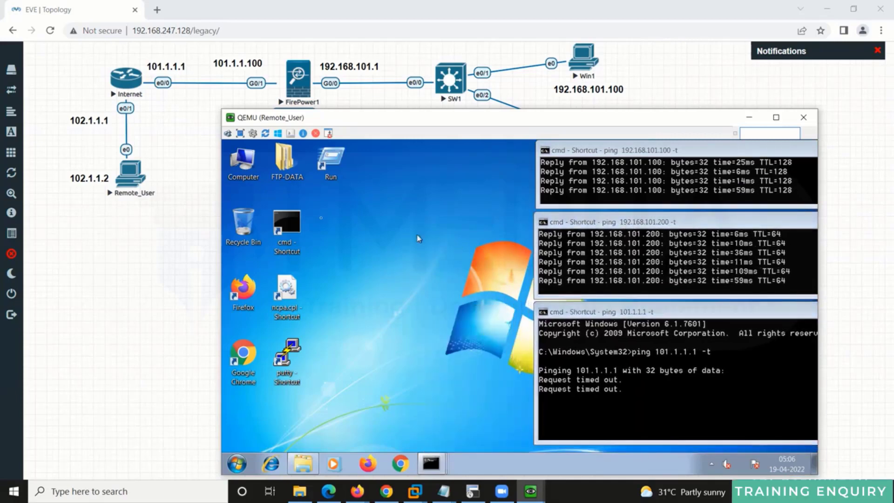
Step: Open a fourth command prompt alongside the three running ping windows
double_click(286, 223)
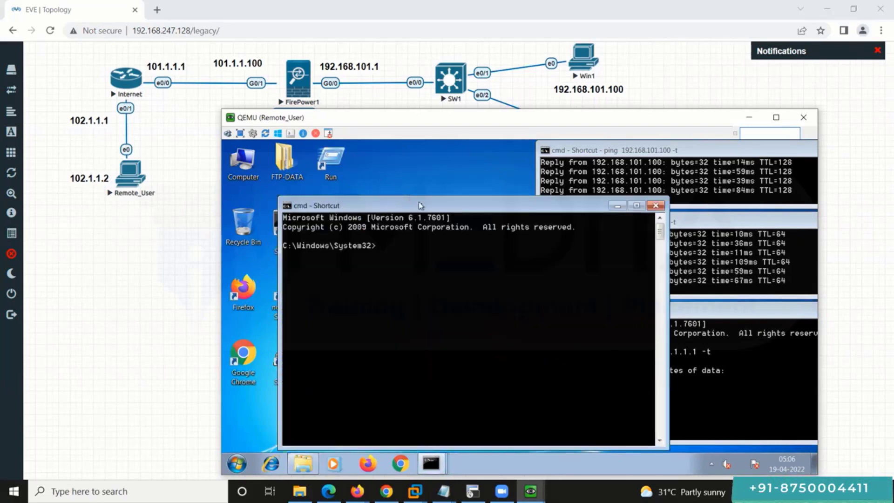
drag(421, 206, 363, 159)
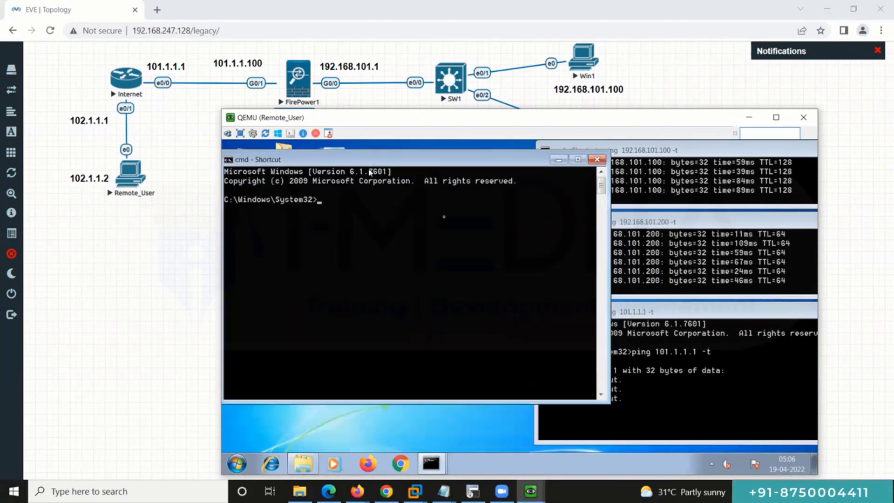
click(641, 188)
click(651, 247)
click(635, 362)
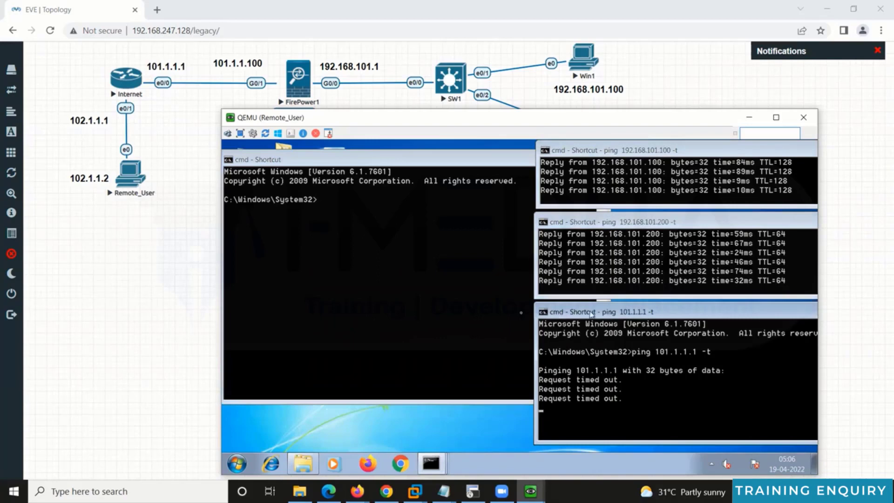
click(454, 303)
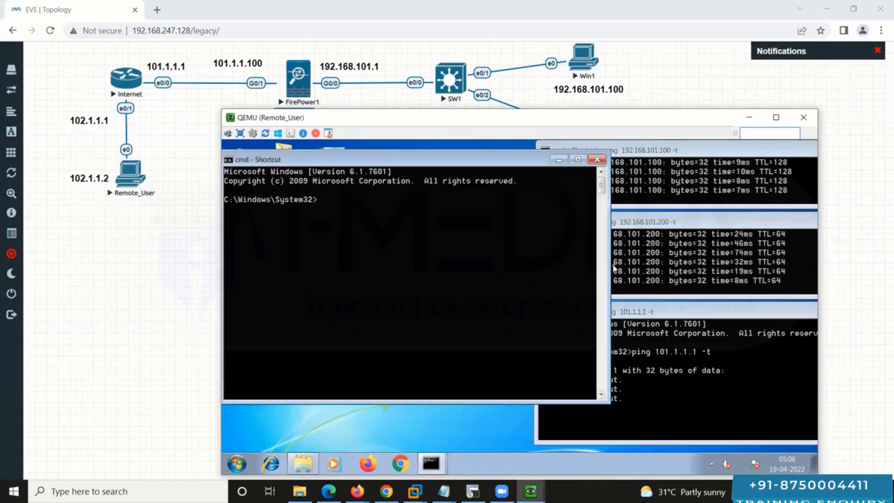
Step: Run route print in the new command prompt to list the IPv4 routes
scroll(540, 261, down, 6)
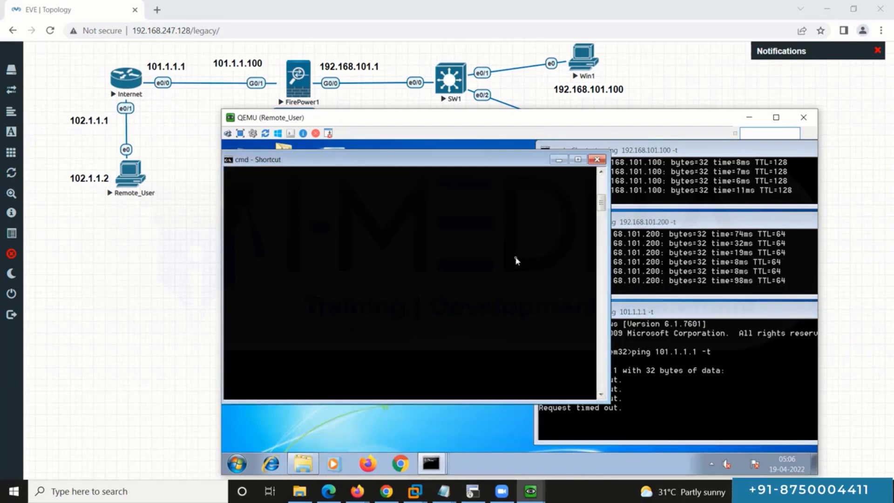
key(Return)
key(Return)
key(Return)
key(Return)
text(r)
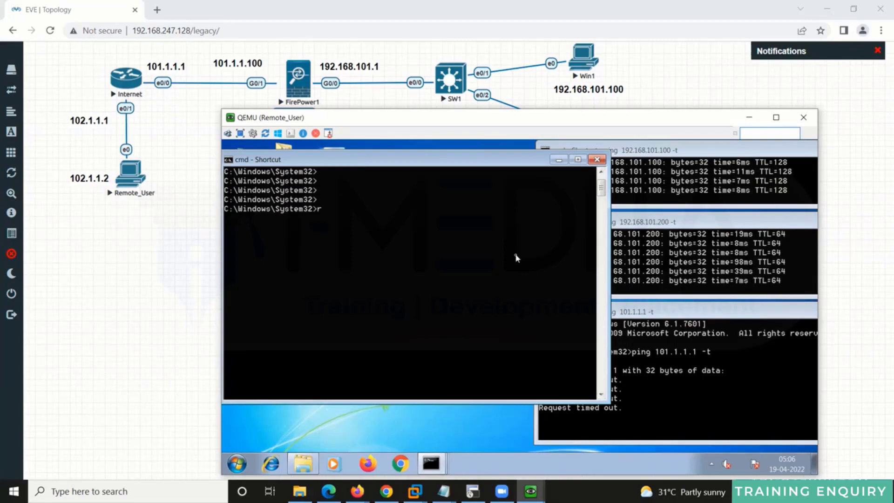
text(oute pr)
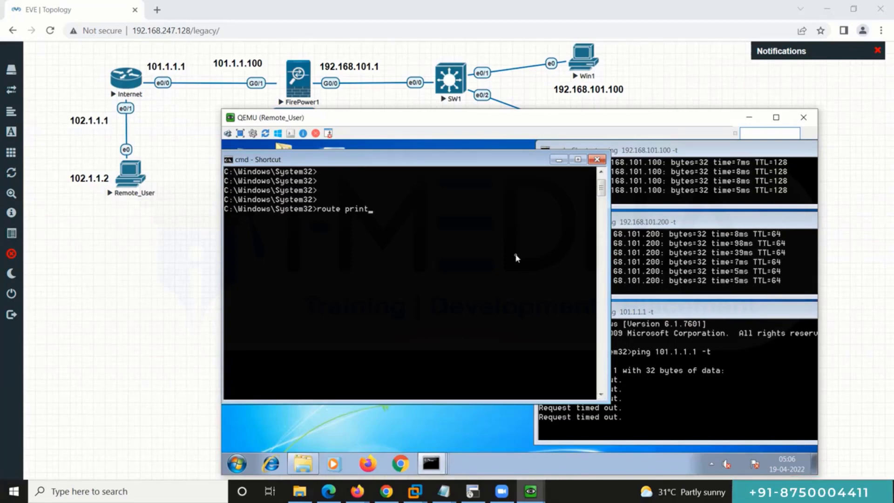
text(int)
key(Return)
scroll(470, 289, up, 8)
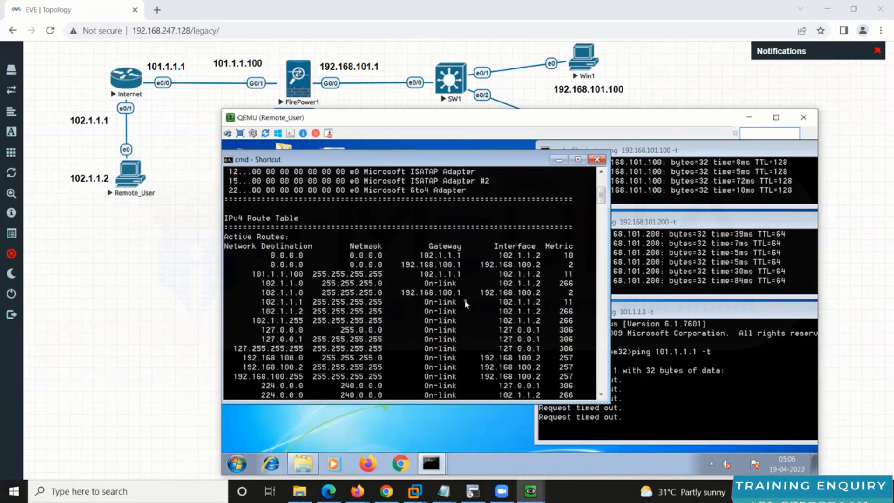
Step: Mark the 0.0.0.0 default route via 192.168.100.1, then return to Firepower Management Center
right_click(466, 304)
click(488, 307)
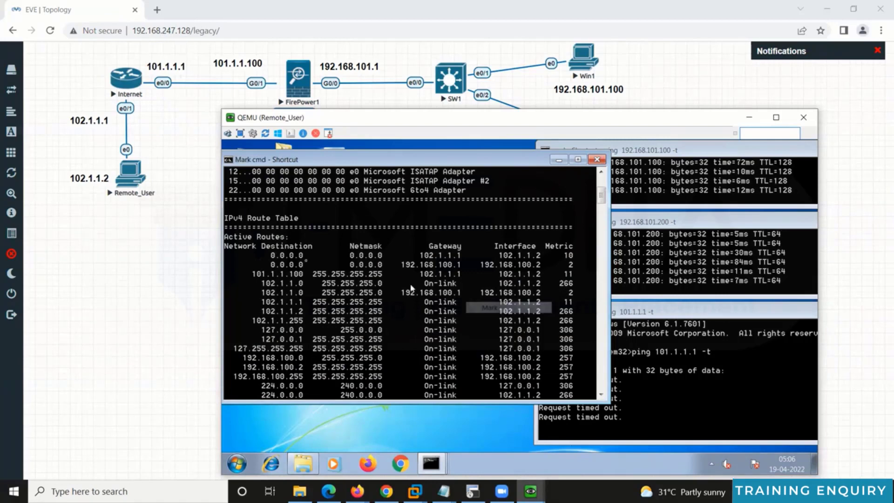
drag(257, 253, 582, 267)
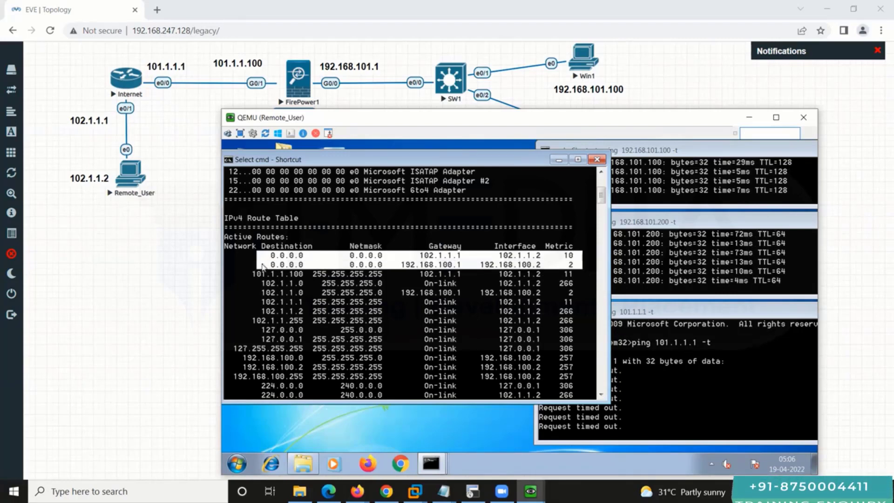
drag(261, 260, 604, 267)
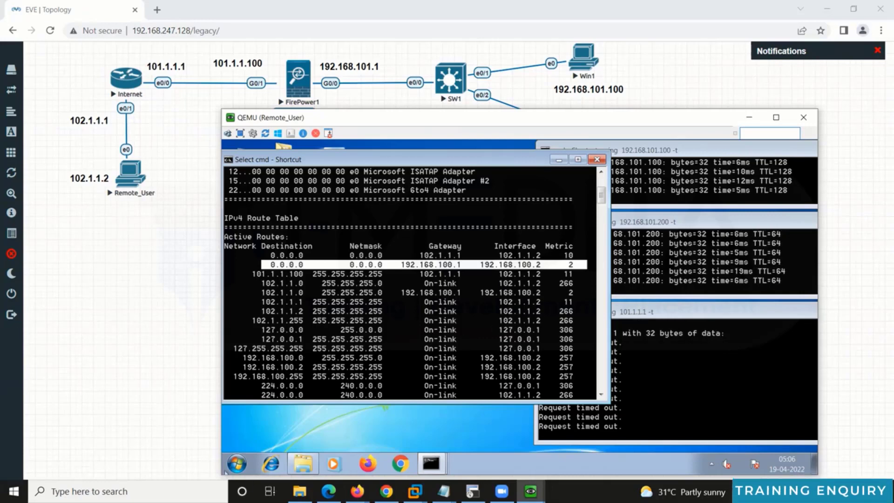
click(357, 491)
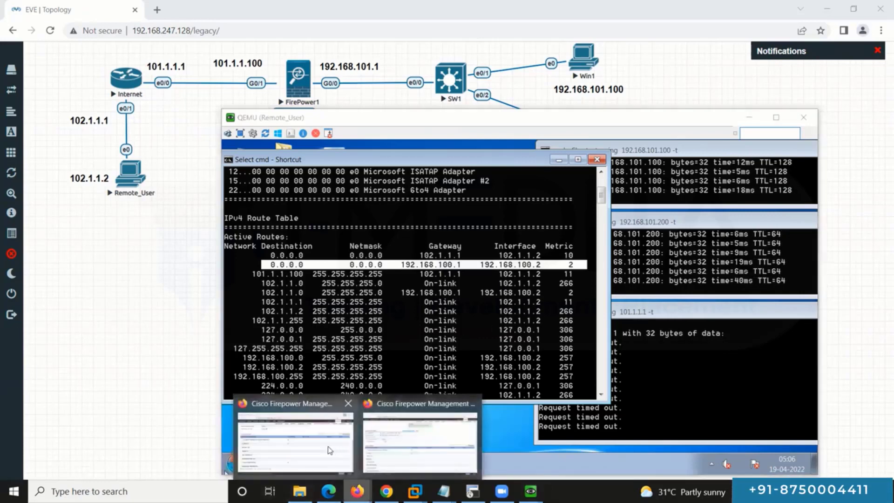
click(295, 442)
Step: Edit the SSL-VPN remote access policy, go to Advanced > Group Policies, and open DfltGrpPolicy
mouse_move(183, 72)
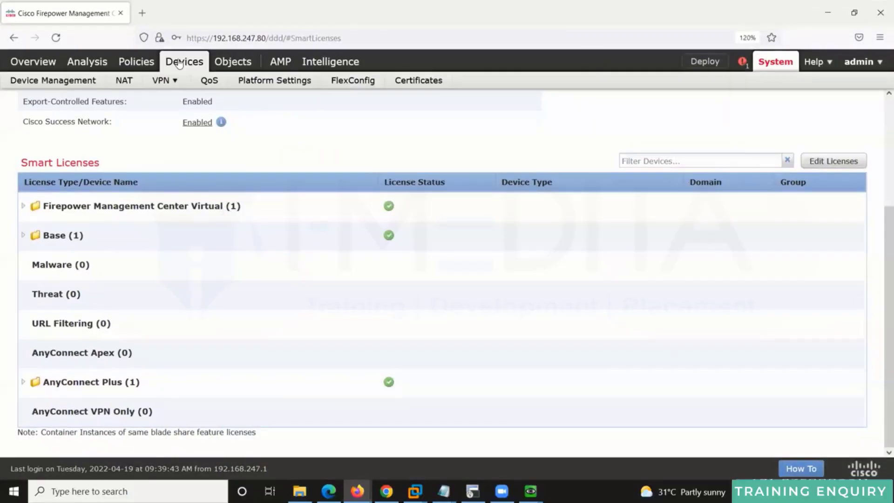
click(175, 120)
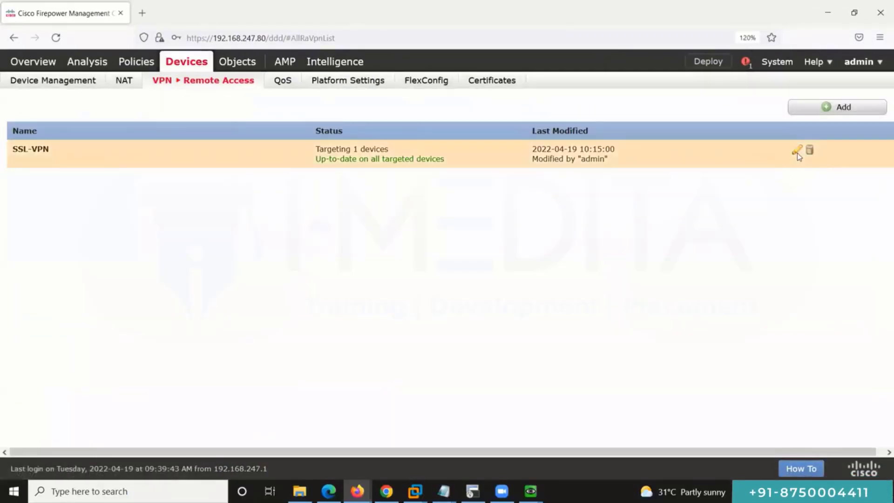
click(796, 151)
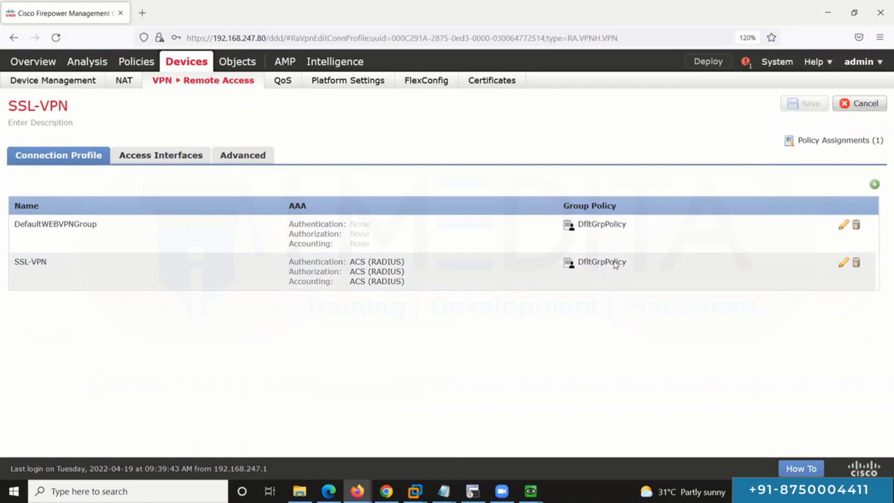
click(260, 160)
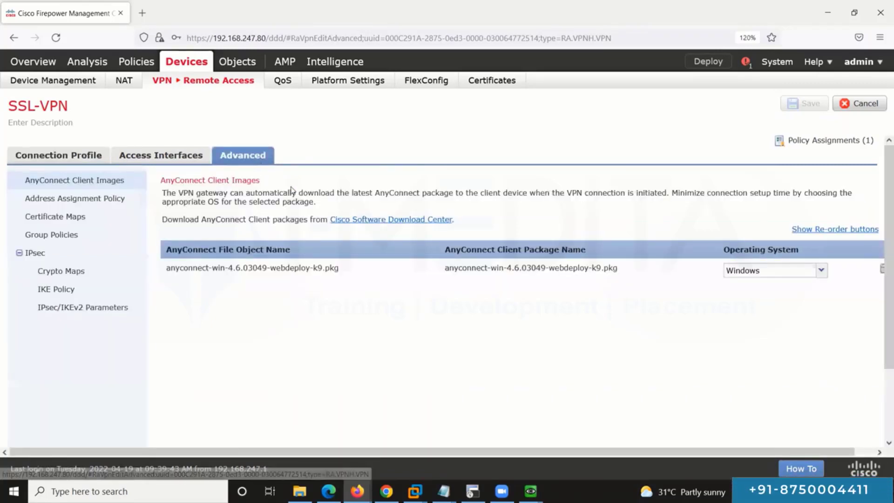
click(61, 238)
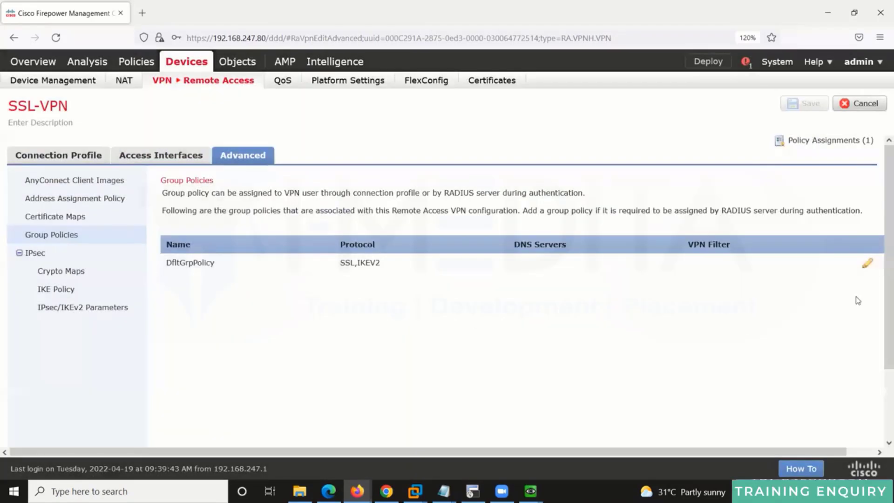
click(866, 264)
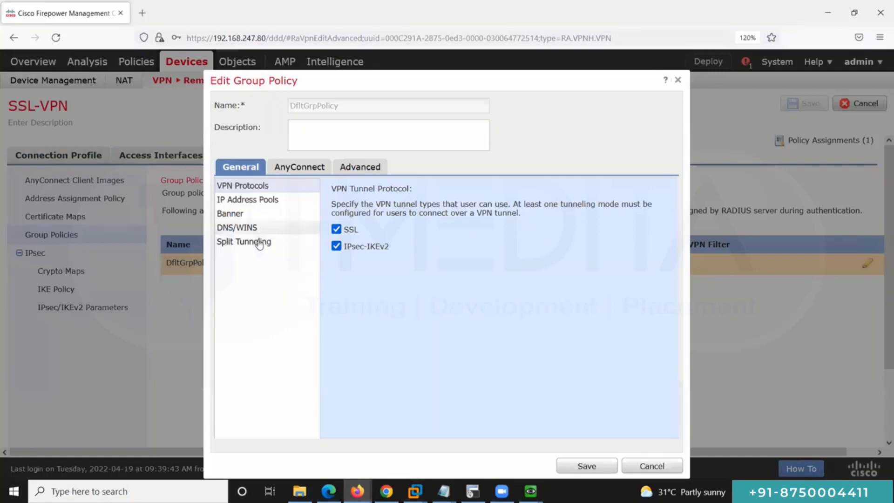
Step: Set IPv4 split tunneling to tunnel only specified networks
click(250, 248)
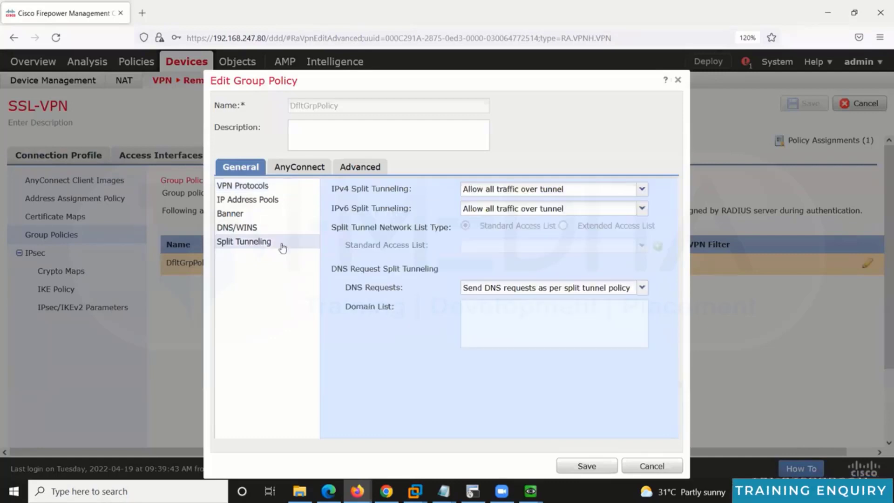
click(646, 190)
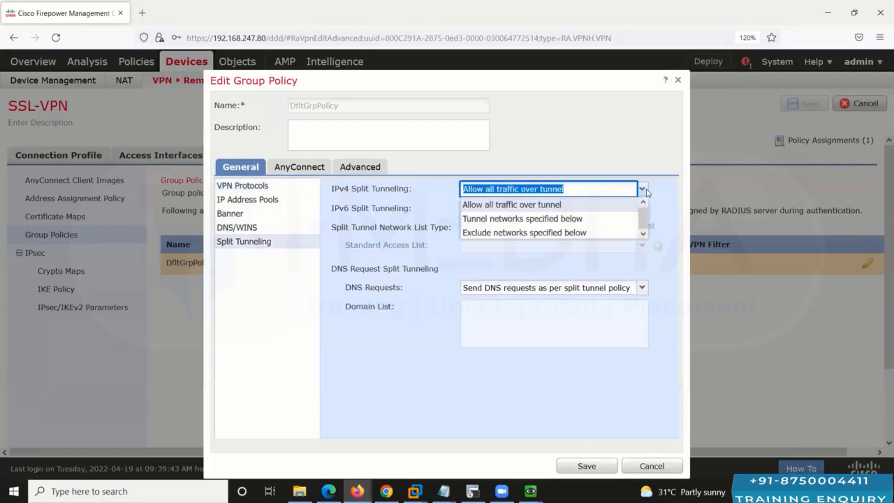
click(601, 219)
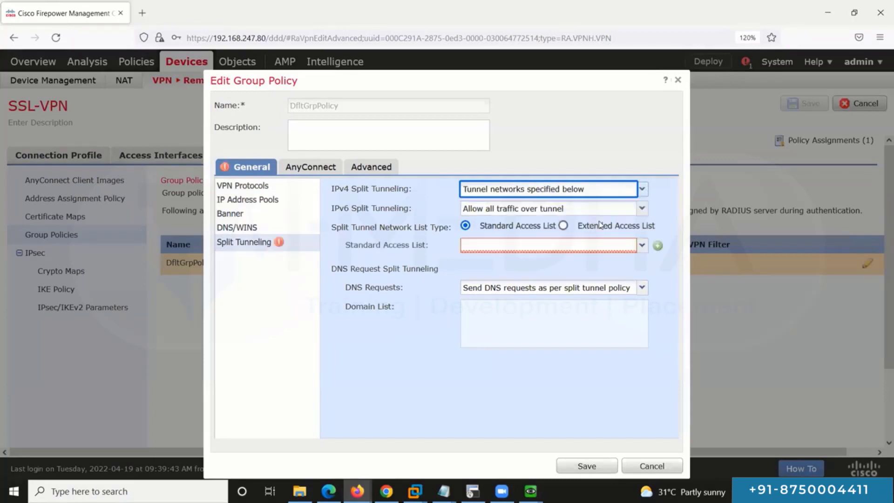
Step: Create the Only-LAN-Access standard access list allowing inside-nw and save it
click(657, 246)
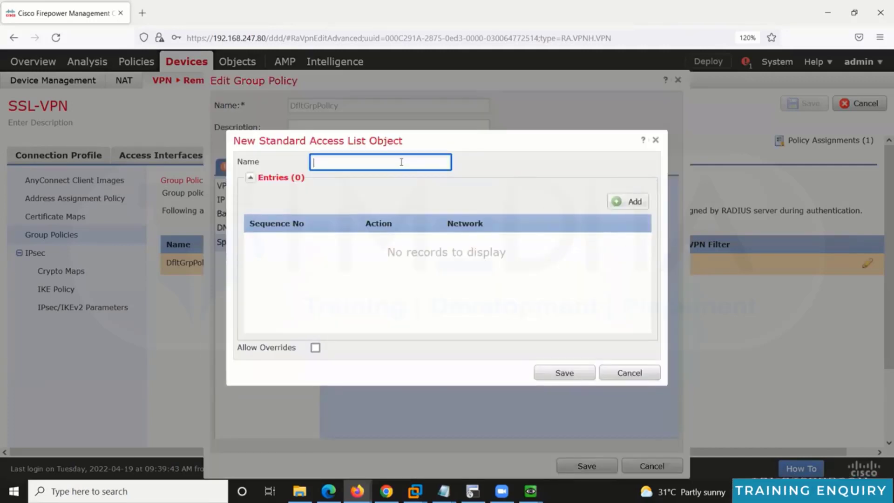
text(Only)
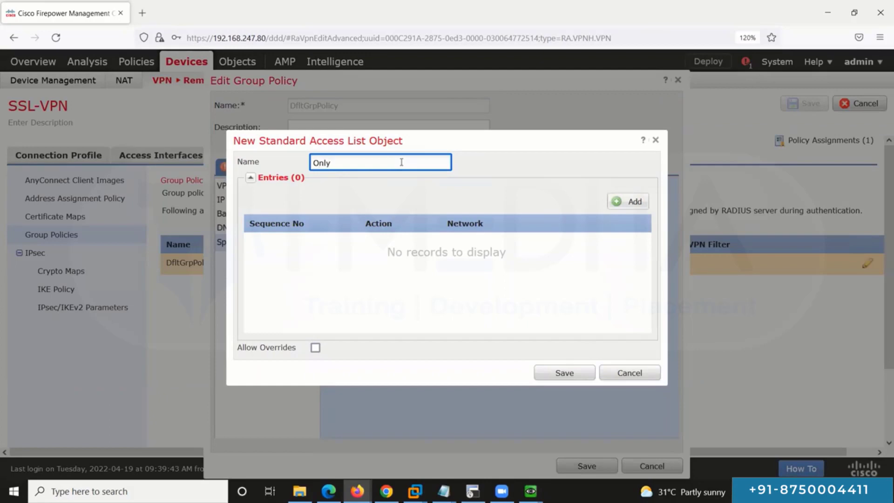
text(-La)
key(BackSpace)
text(A)
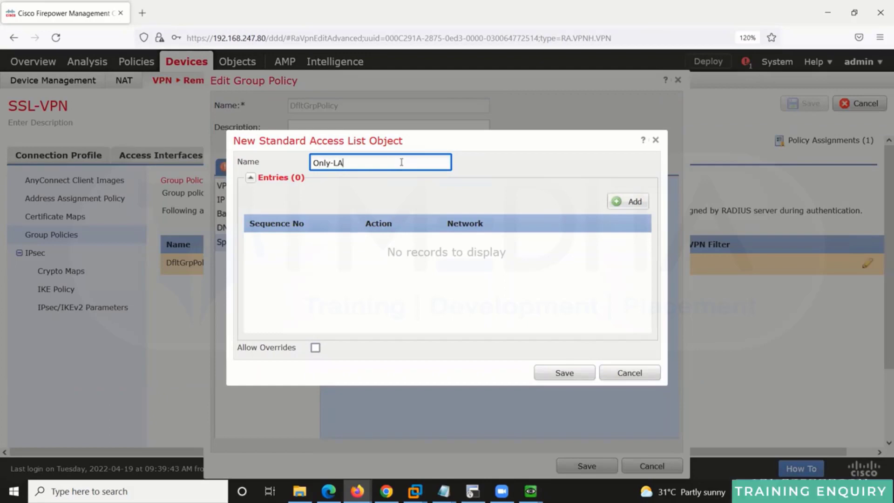
text(N-Access)
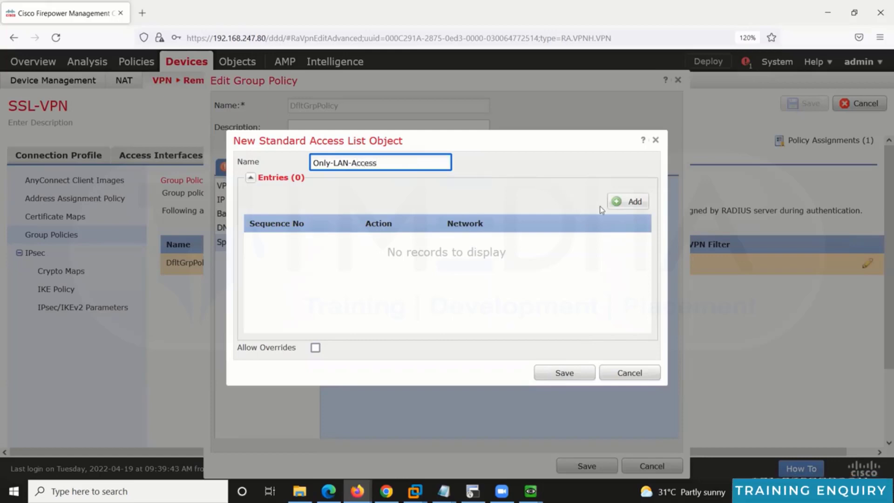
click(634, 201)
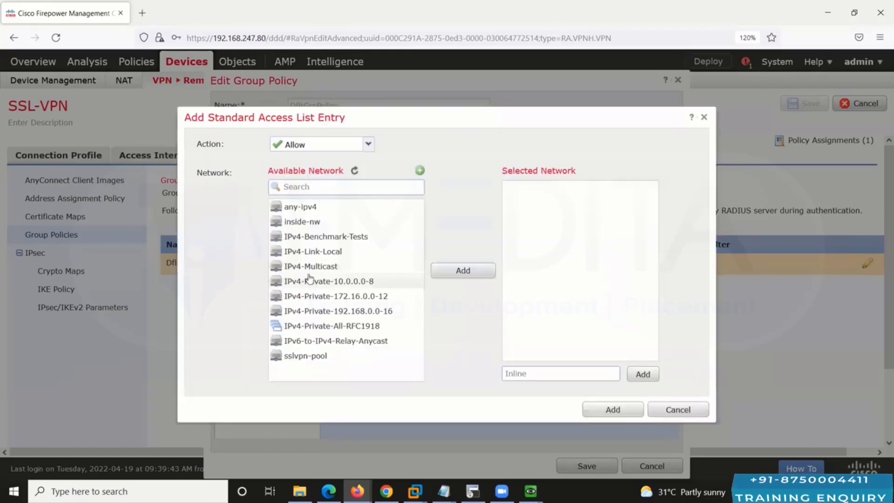
click(342, 222)
click(449, 272)
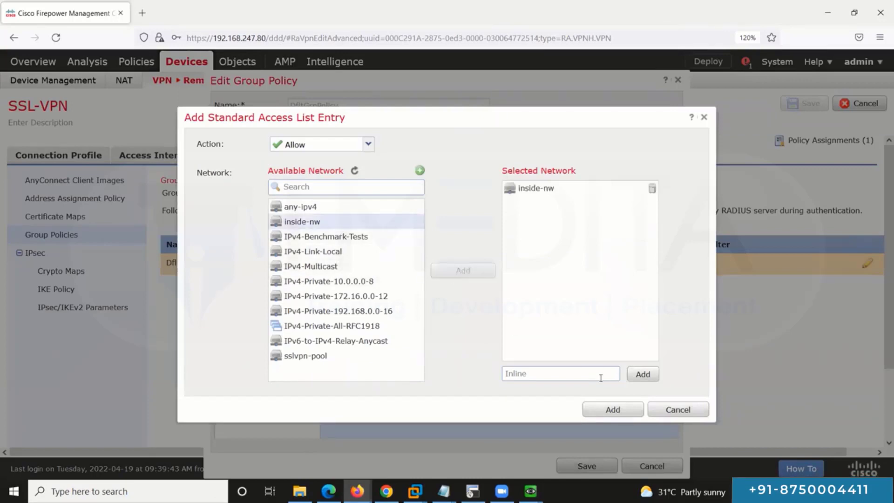
mouse_move(550, 190)
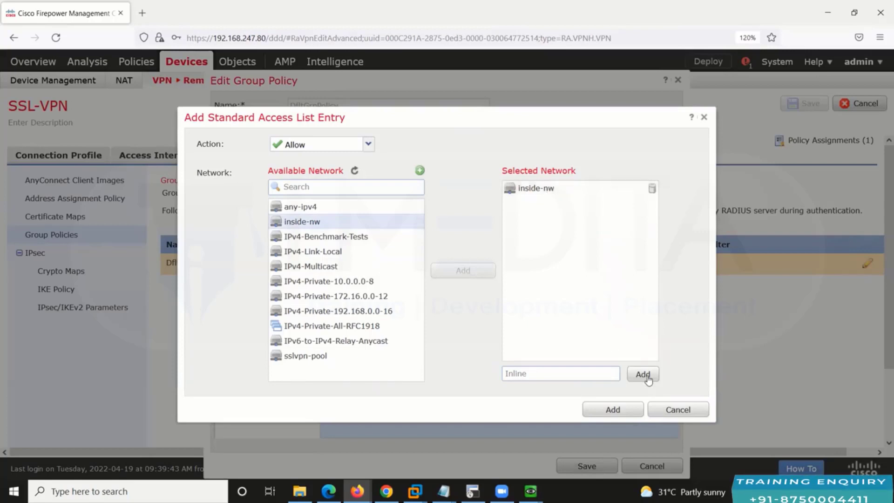
click(613, 410)
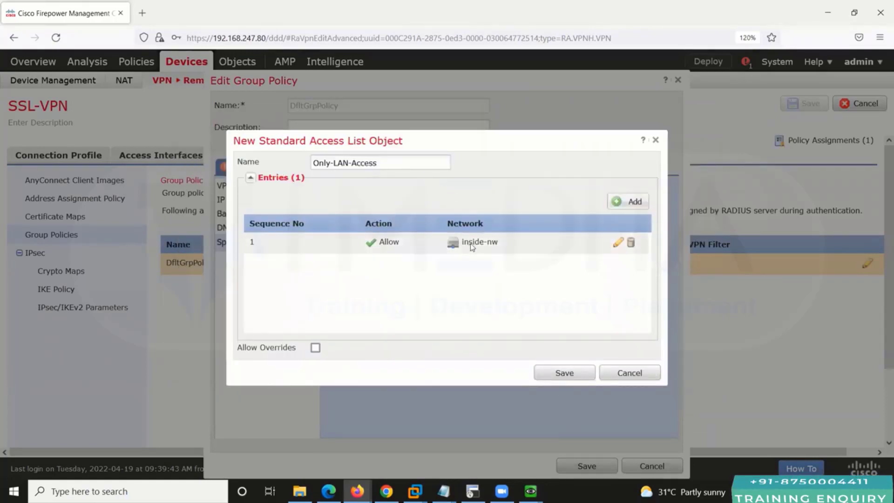
click(549, 373)
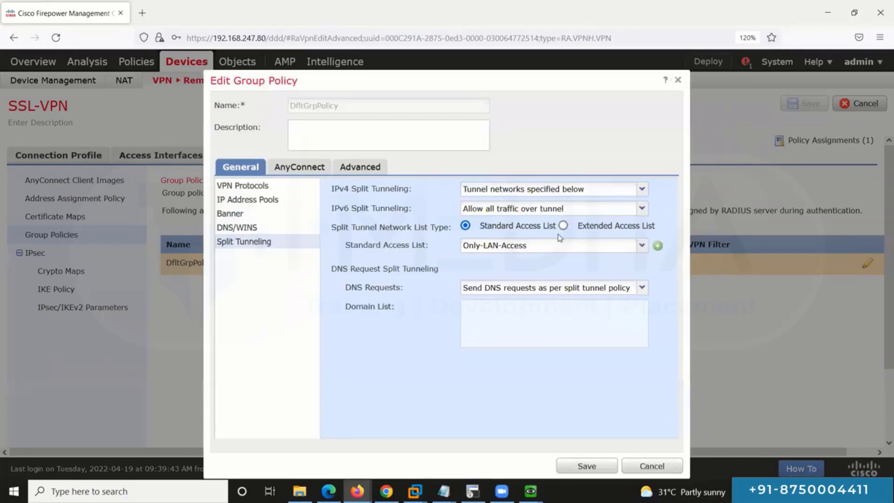
Step: Save the group policy and deploy the configuration to the FTD at 192.168.247.10
click(579, 466)
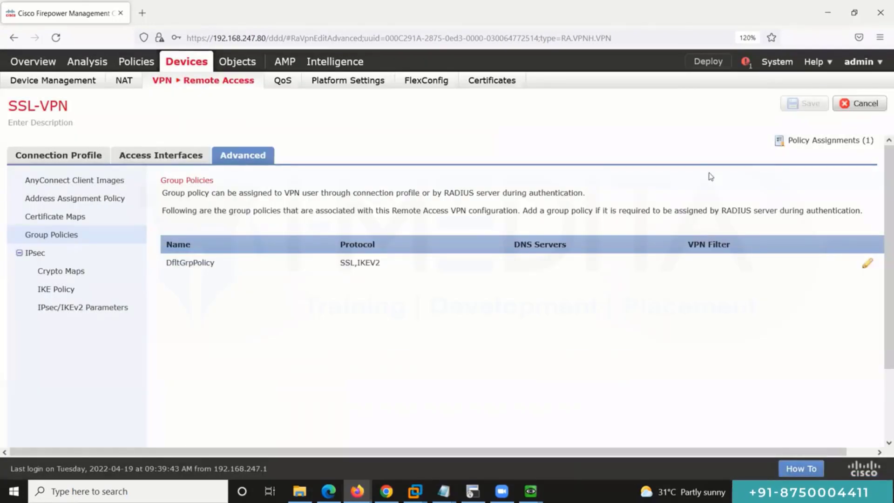
click(708, 61)
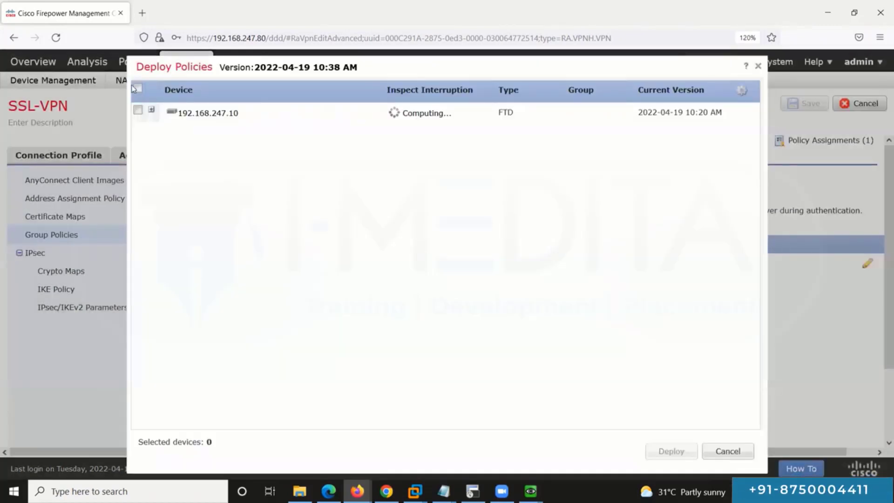
click(137, 89)
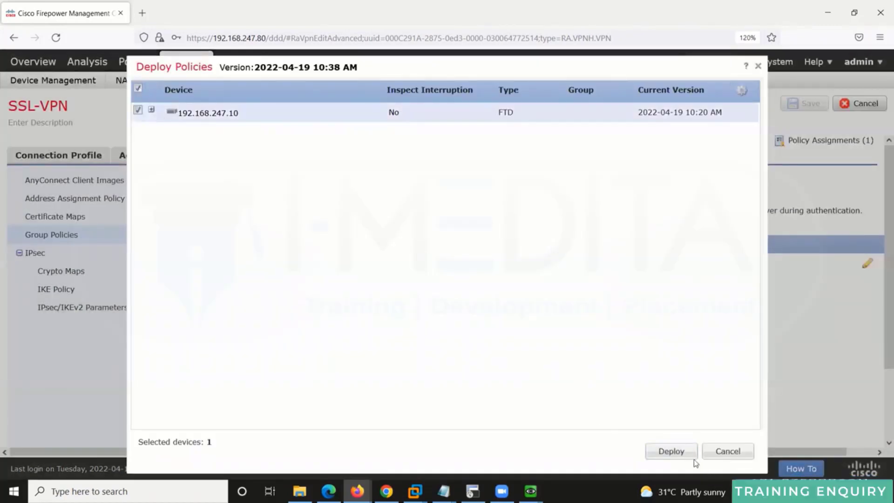
click(671, 451)
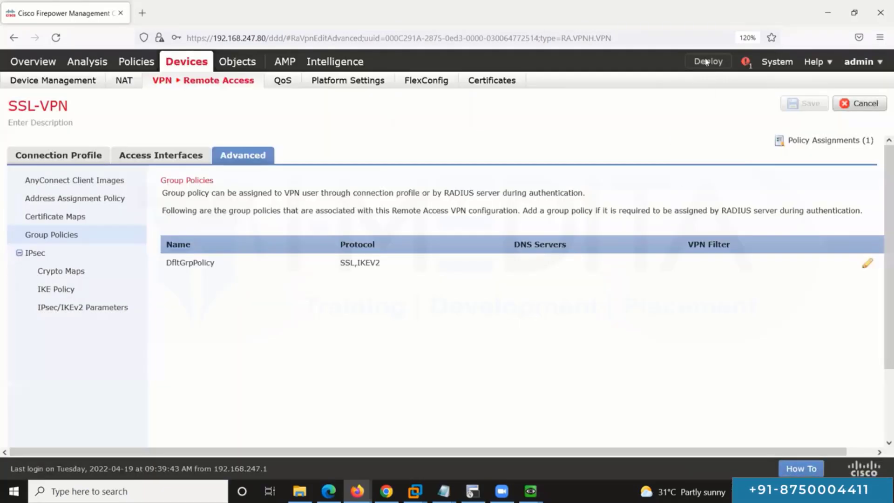
Step: Monitor the deployment's progress in the deployment list and Deployments status panel
click(706, 62)
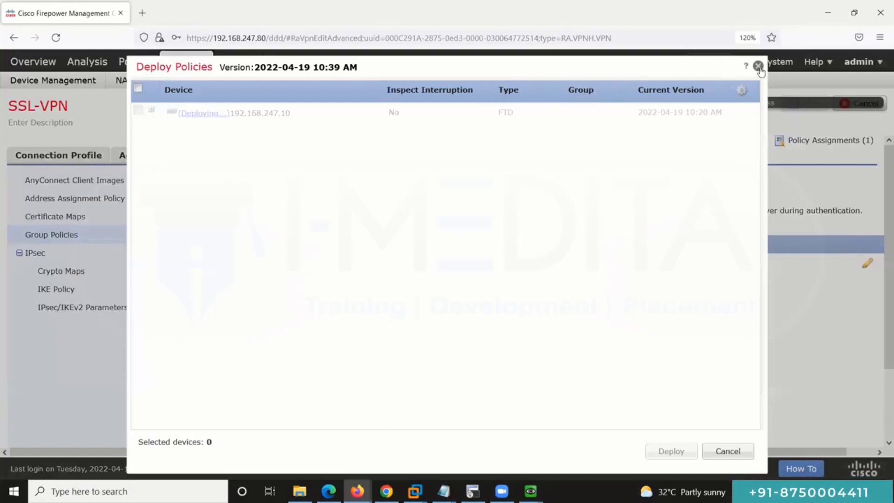
click(757, 66)
click(745, 62)
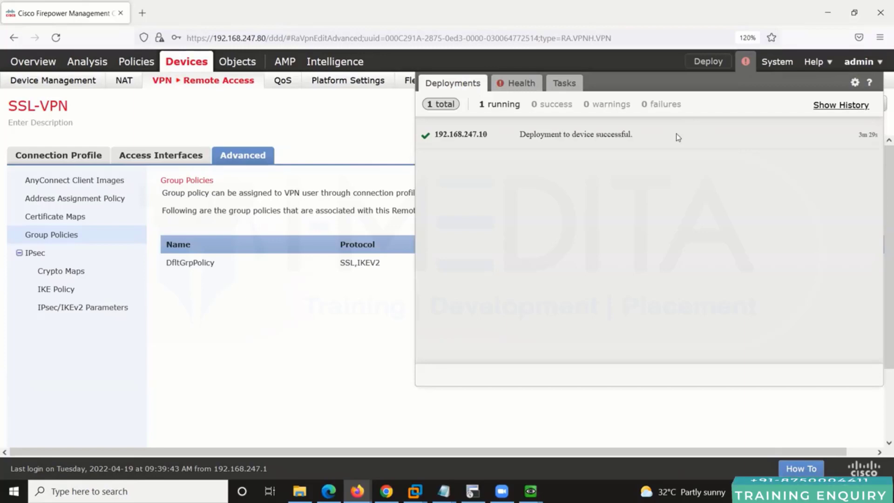
click(703, 66)
click(703, 65)
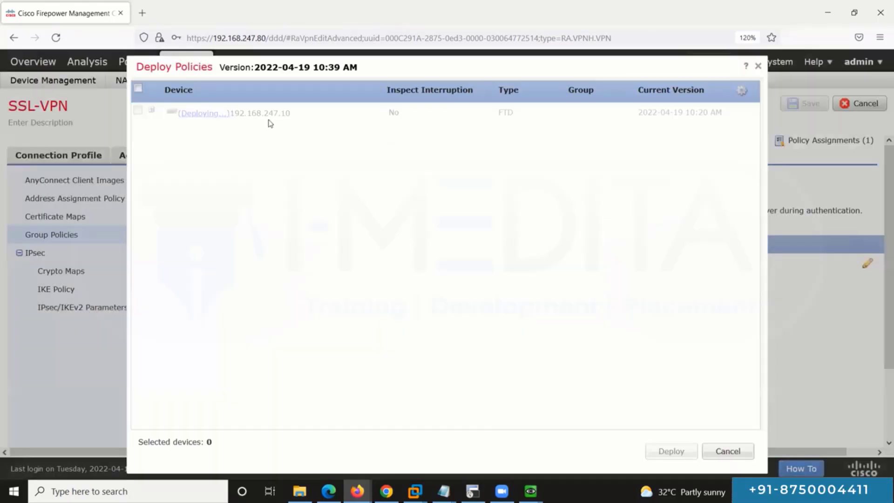
mouse_move(215, 115)
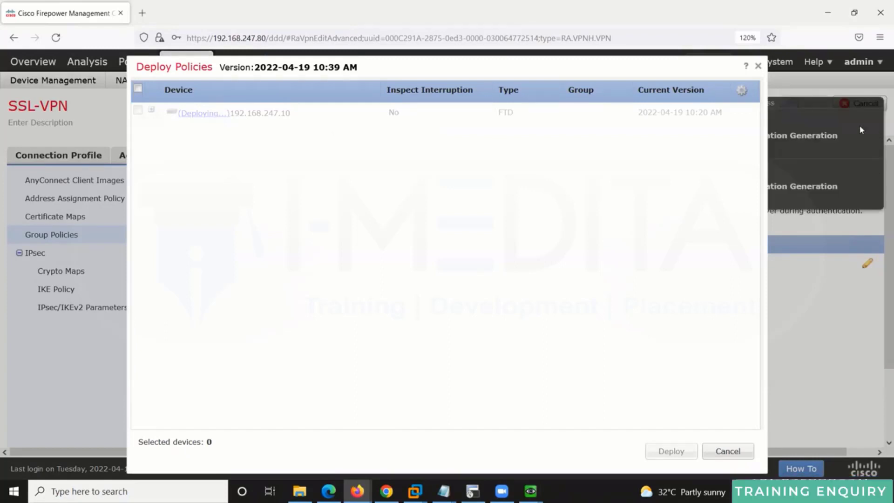
click(756, 68)
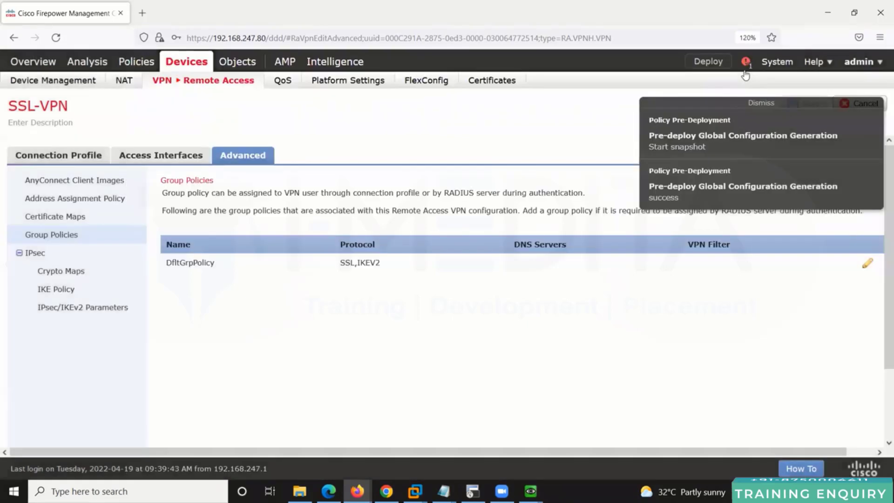
click(744, 67)
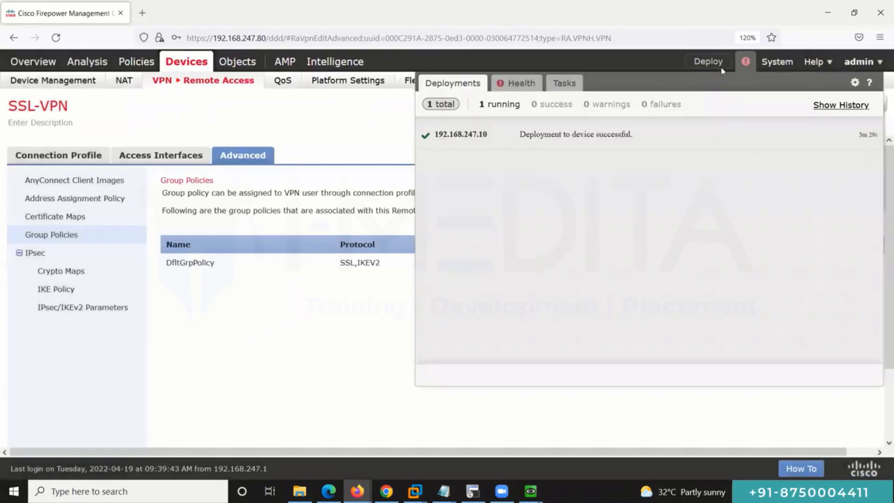
click(499, 104)
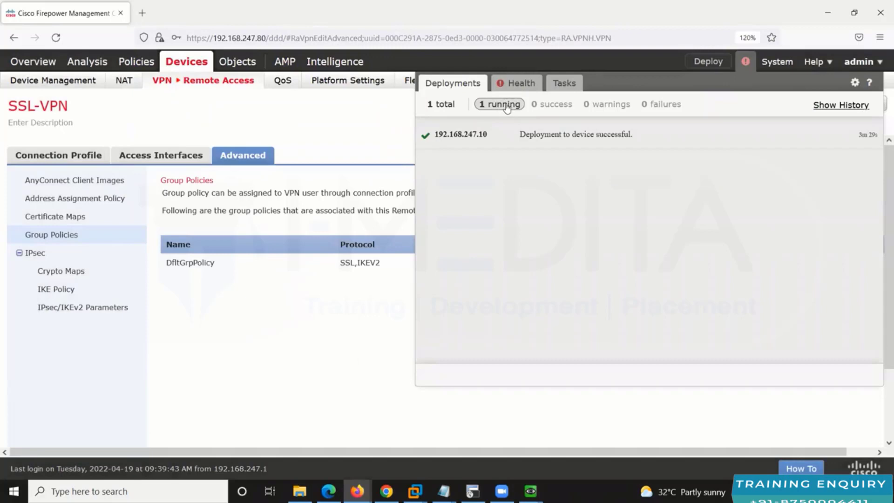
click(445, 105)
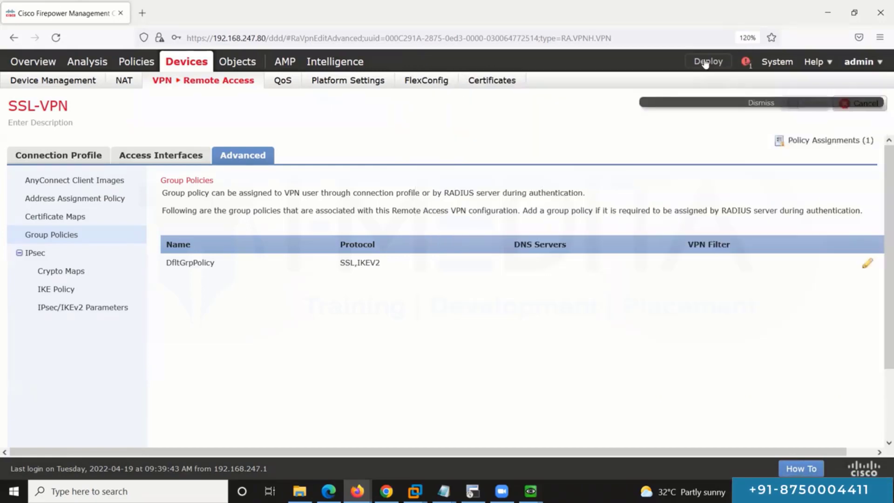
click(745, 62)
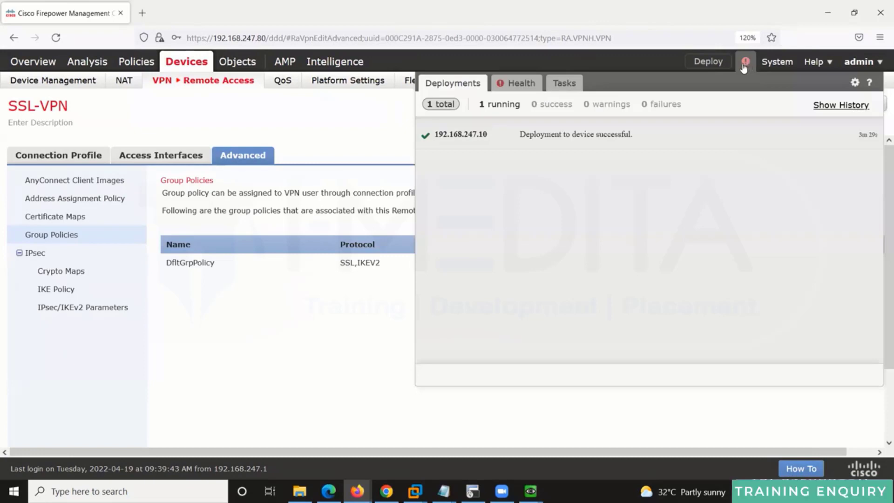
click(717, 63)
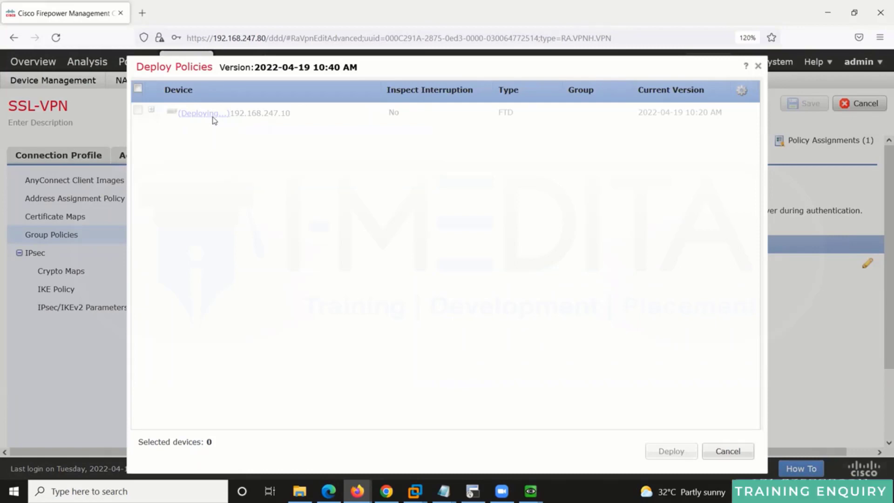
drag(441, 64, 327, 59)
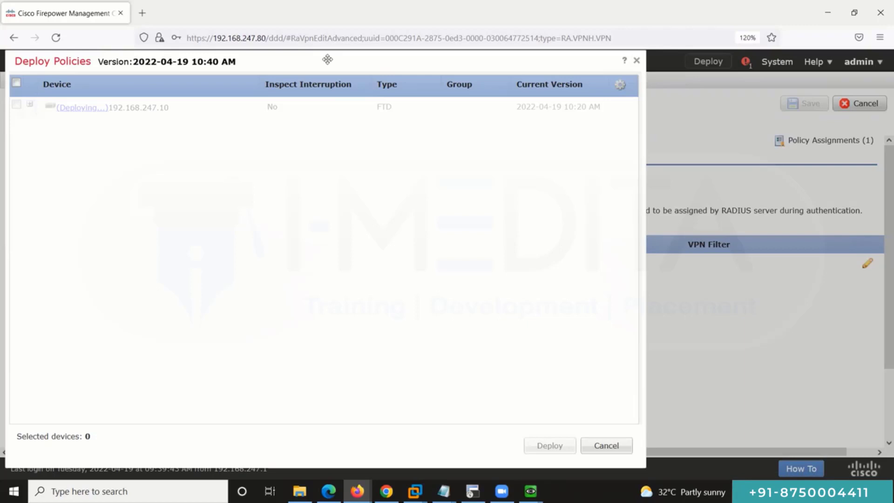
Step: Check that the deployment to 192.168.247.10 shows 1 success and all devices are up-to-date
click(636, 61)
click(745, 63)
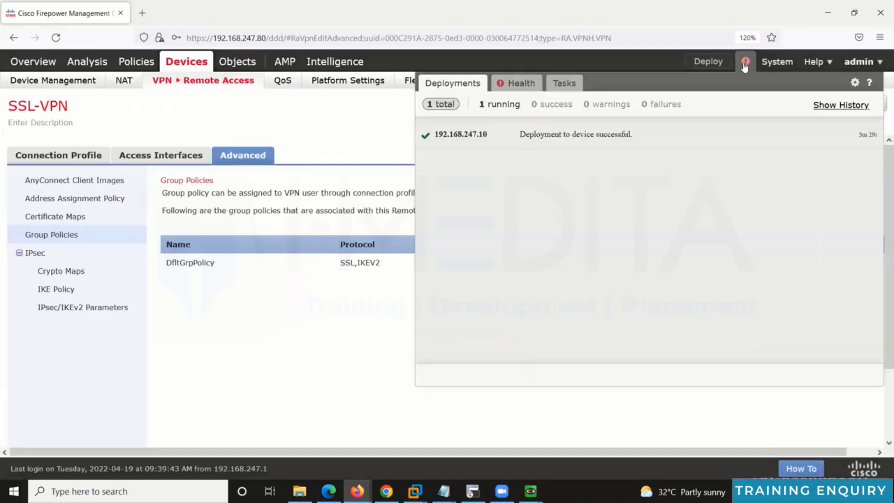
click(715, 62)
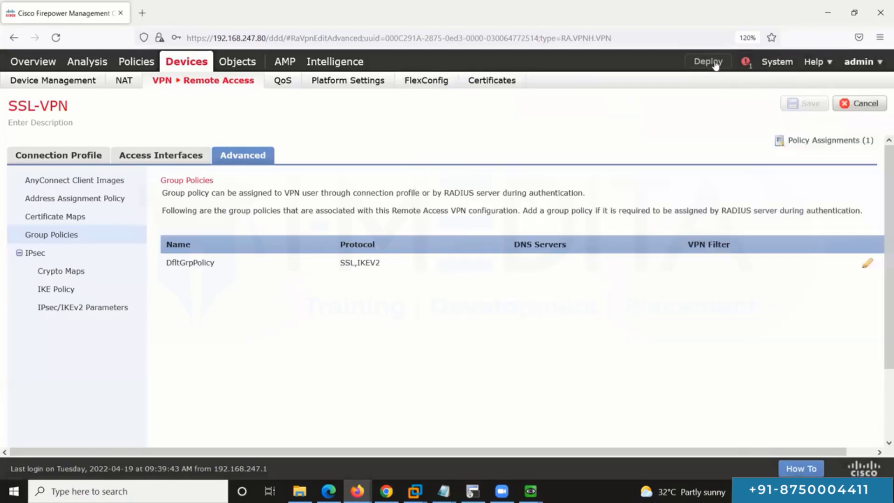
click(707, 62)
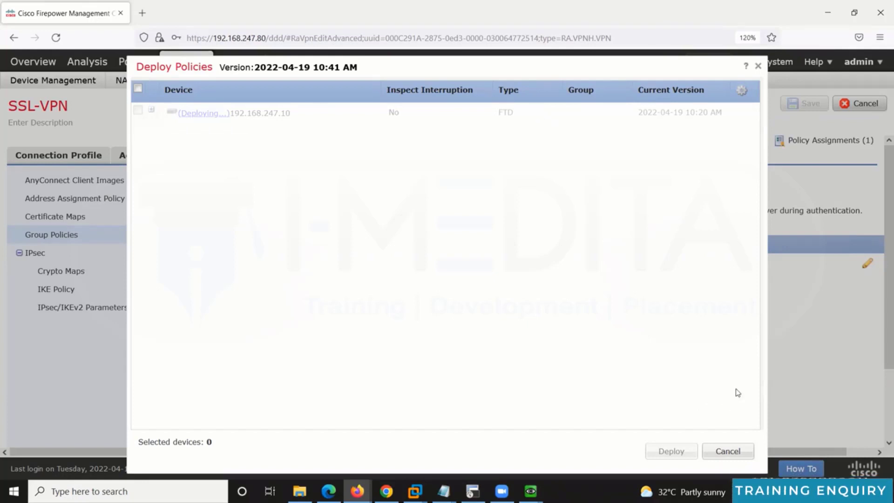
click(728, 451)
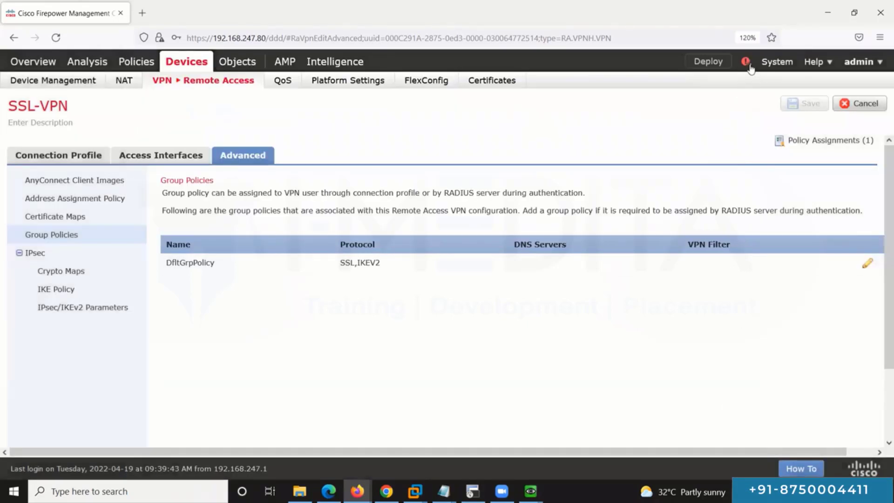
click(750, 68)
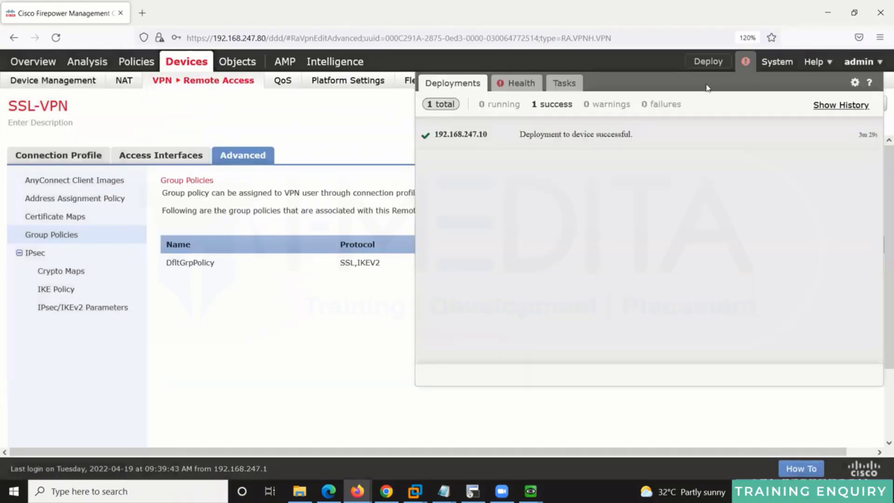
click(708, 64)
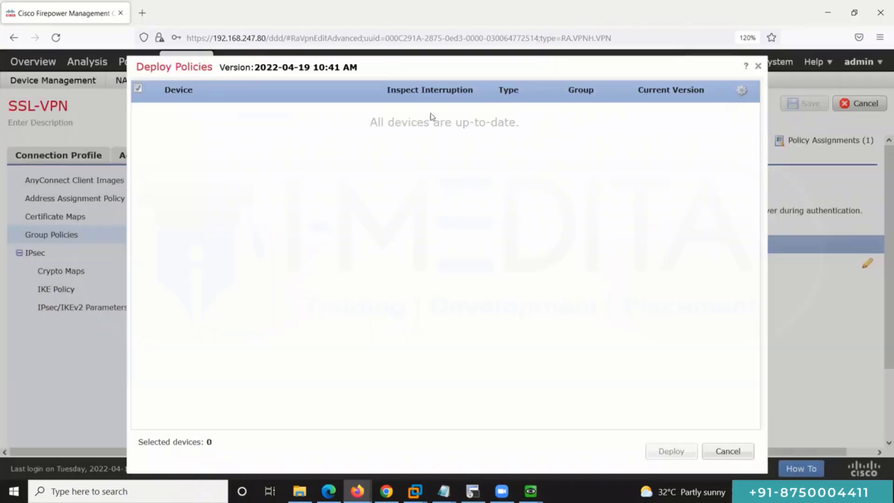
click(739, 451)
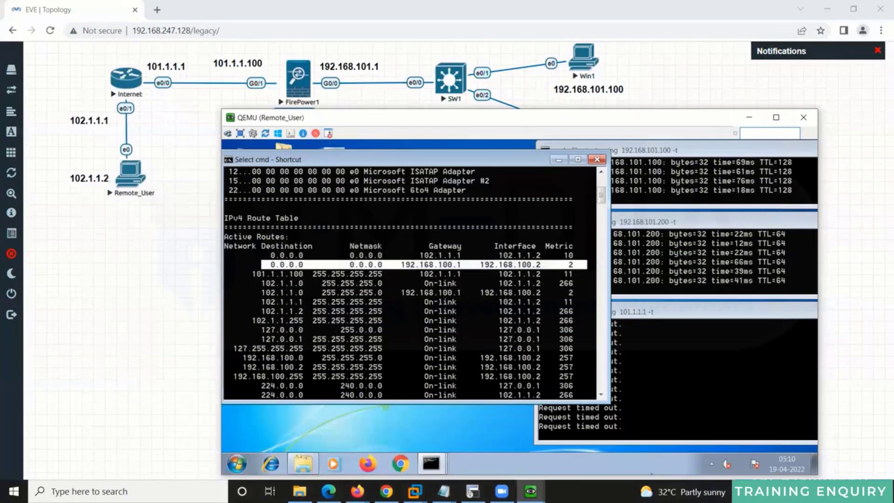
Step: On the FirePower1 console, run 'show running-config access-list' to list all access lists
mouse_move(530, 491)
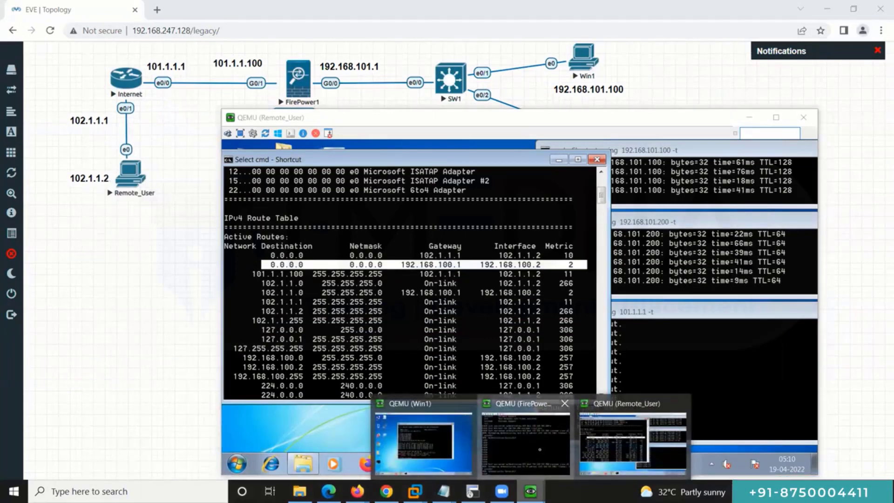
click(540, 453)
key(Return)
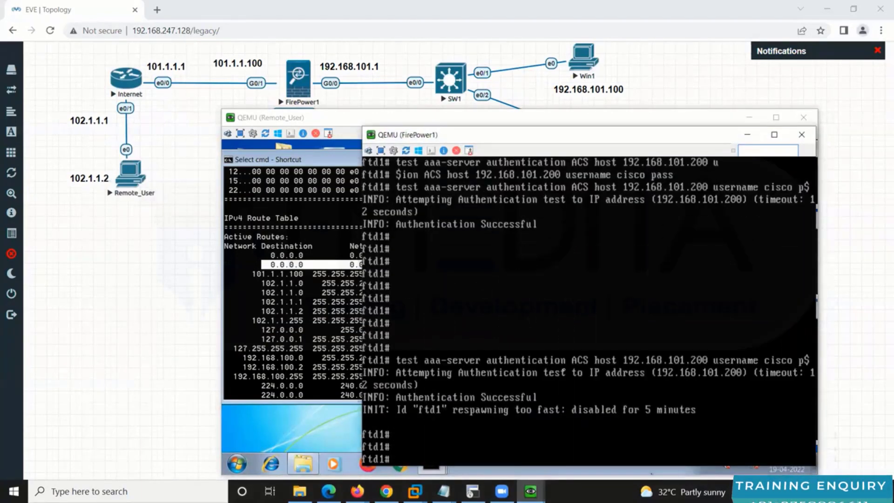
text(sho)
key(Tab)
text(rnu)
key(Tab)
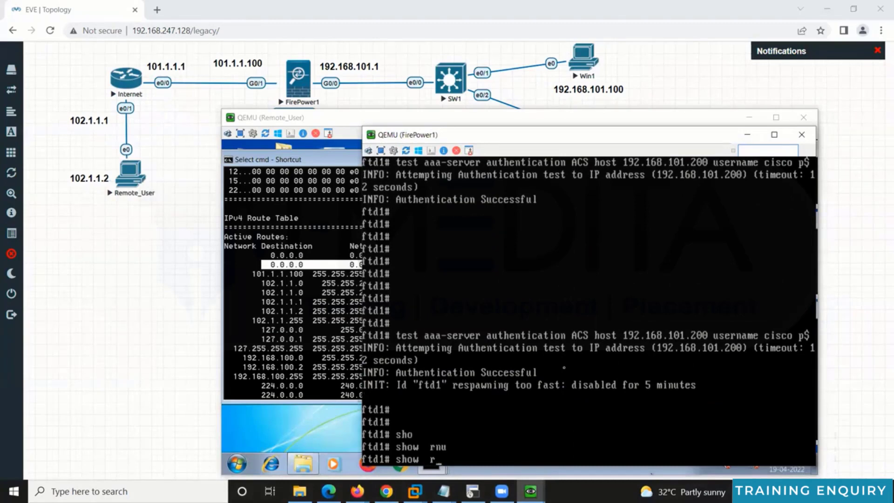
text(un)
key(Tab)
text(acc)
key(Tab)
text(l)
key(Tab)
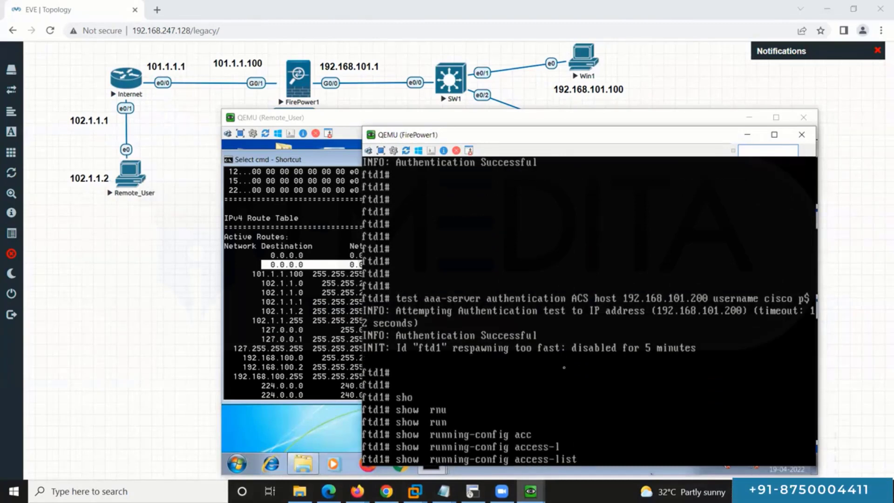
key(Return)
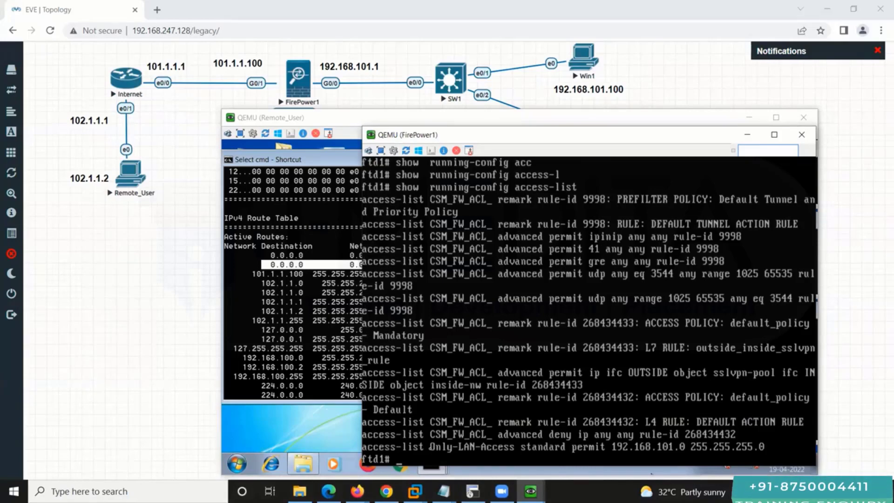
Step: Show the Only-LAN-Access ACL, confirming it permits 192.168.101.0 255.255.255.0
key(Up)
text(n)
key(Tab)
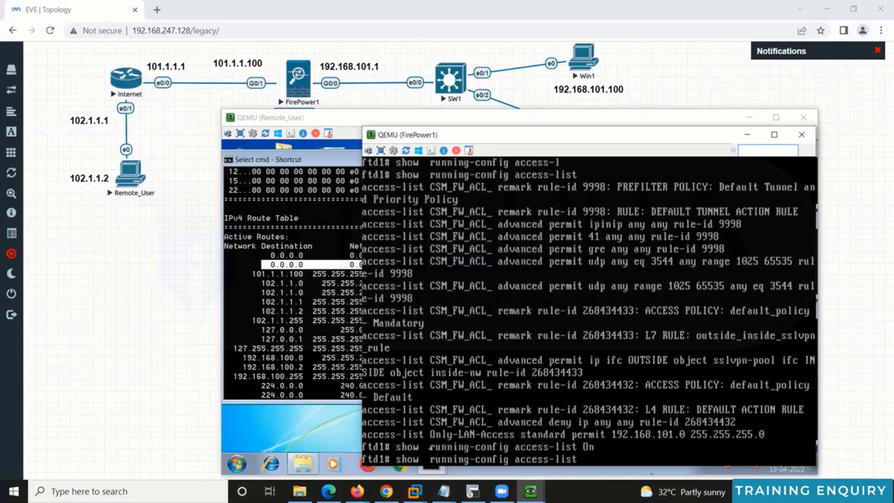
text(in)
key(Tab)
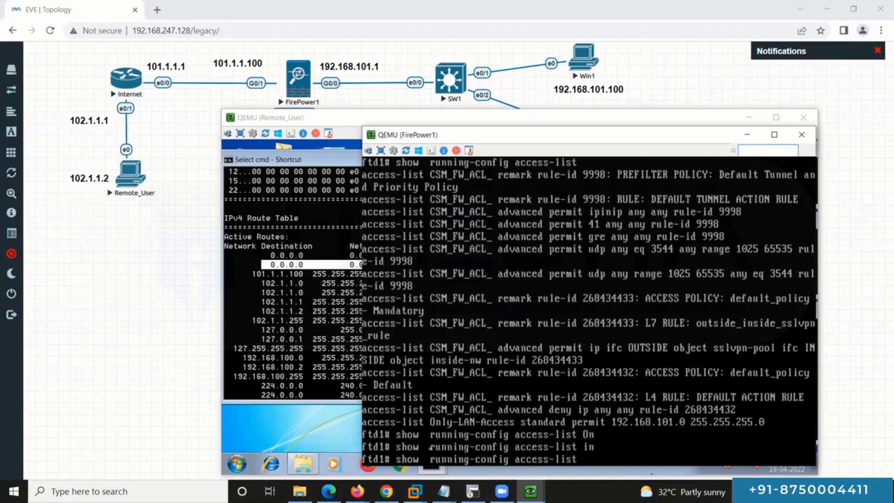
text(Only)
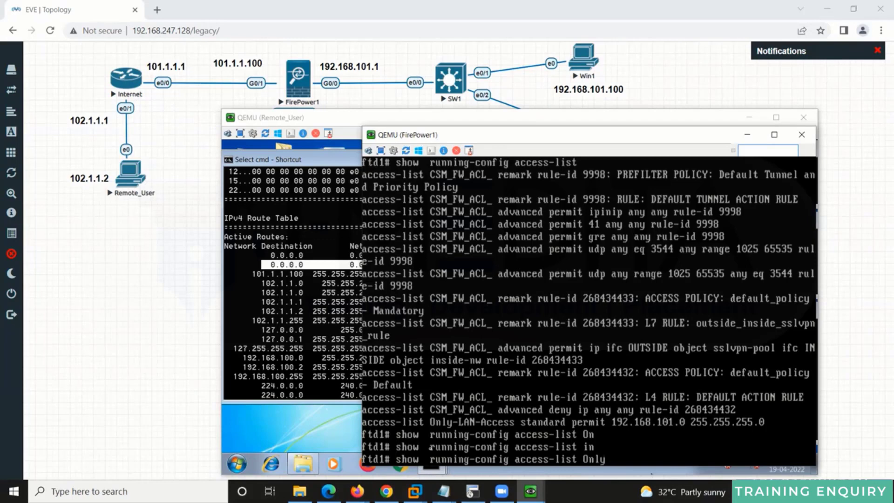
text(-L)
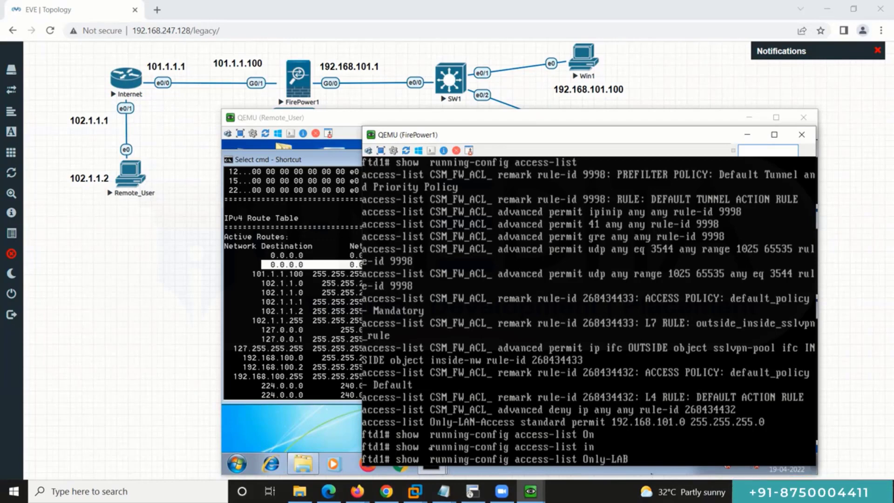
text(AN-)
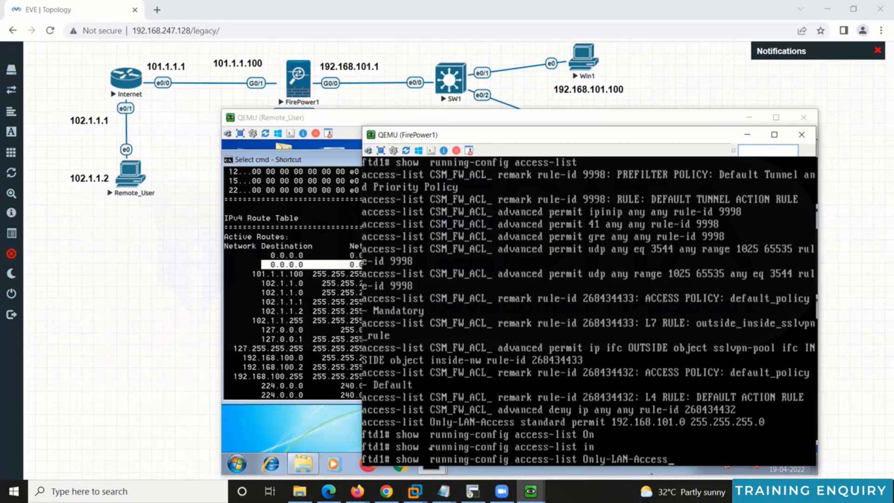
text(Access)
key(Return)
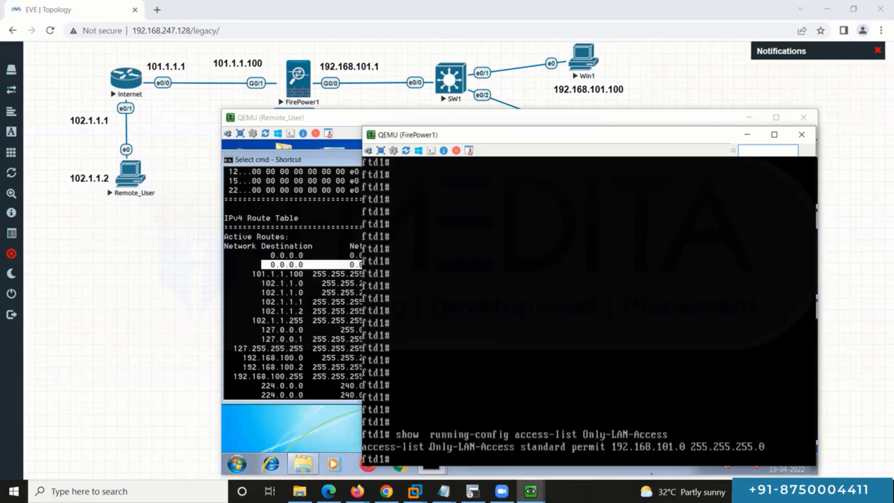
key(Return)
key(Return)
key(Return)
Step: Run 'show running-config group-policy' on ftd1 to display DfltGrpPolicy's split-tunnel settings
text(sho)
key(Tab)
text(run)
key(Tab)
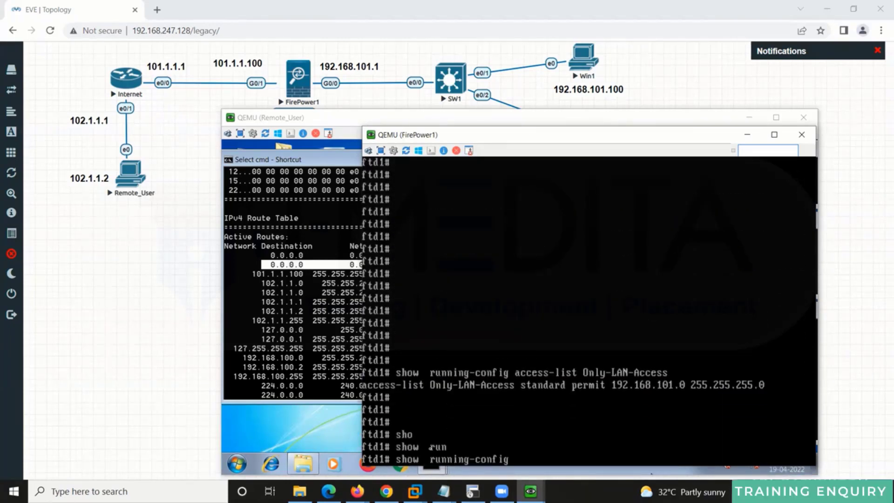
text(gr)
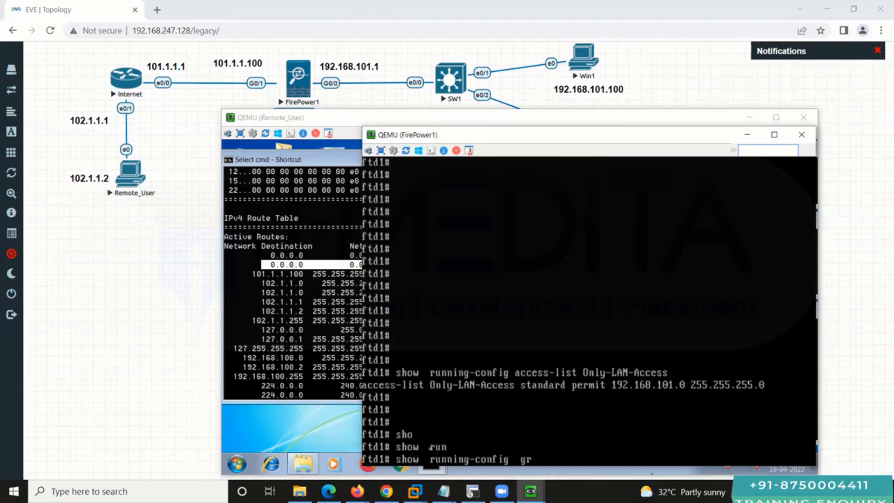
key(Tab)
text(p)
key(Tab)
key(Return)
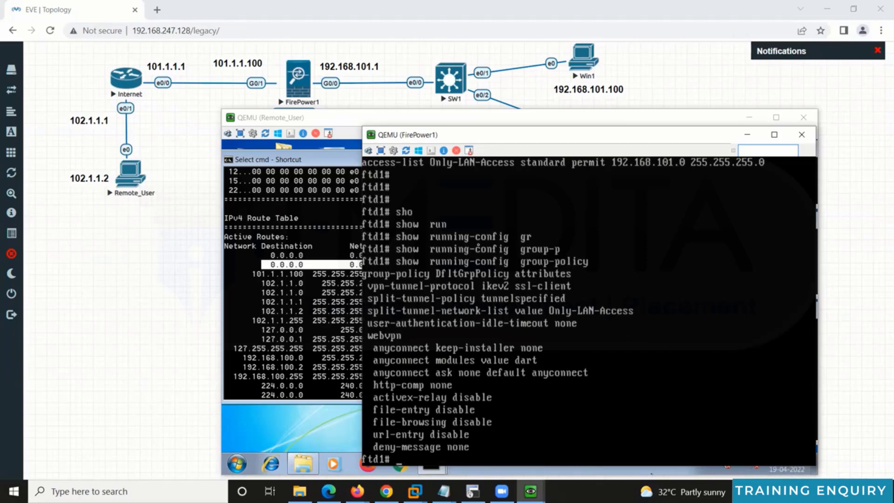
key(Return)
key(Return)
Step: Rerun the access-list and group-policy commands from history to recheck the output
key(Up)
key(Up)
key(Return)
key(Up)
key(Up)
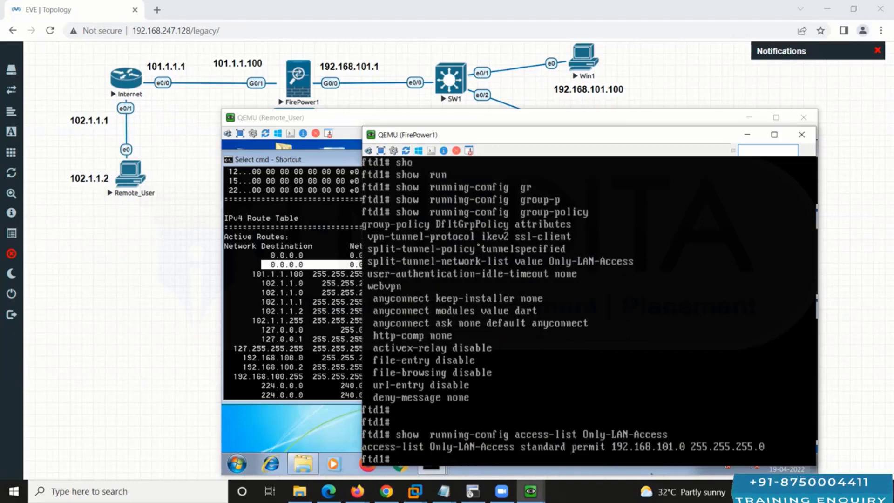
key(Return)
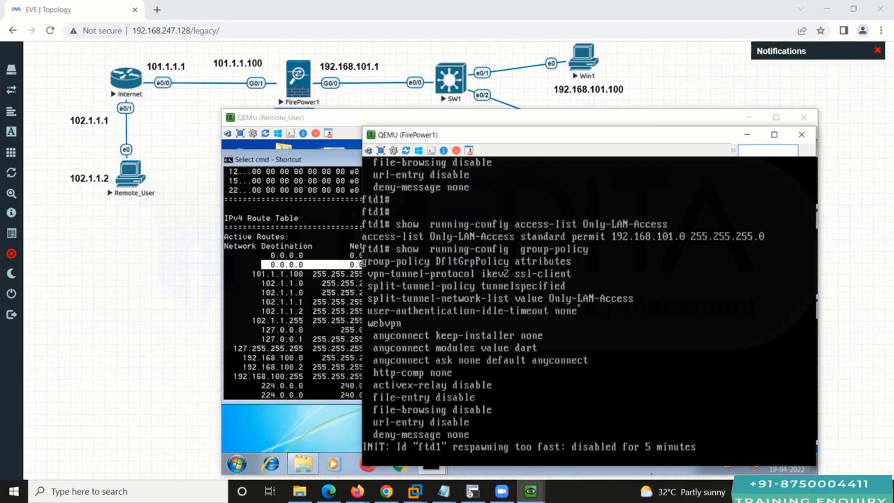
key(Return)
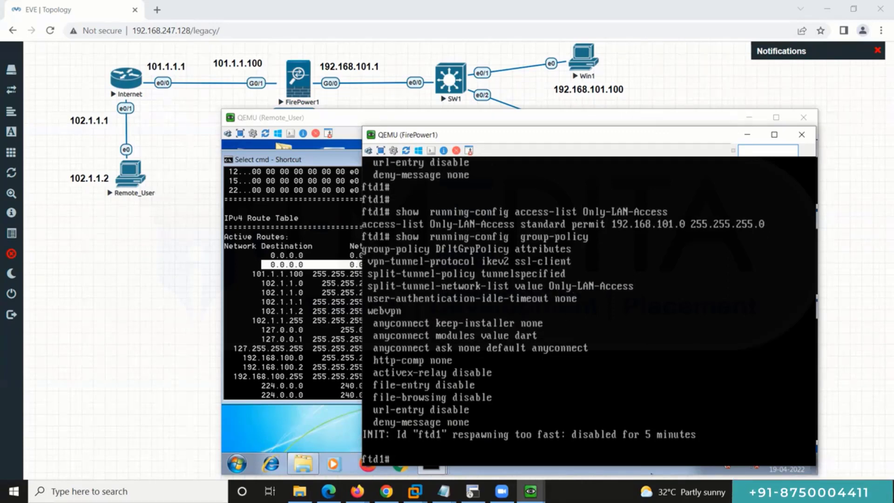
Step: Disconnect the Remote_User PC's AnyConnect VPN from the system tray icon
click(326, 421)
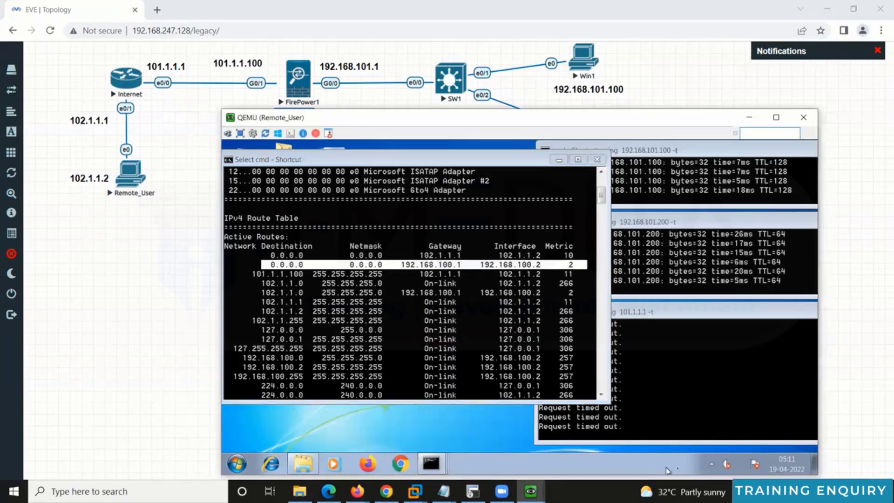
click(712, 462)
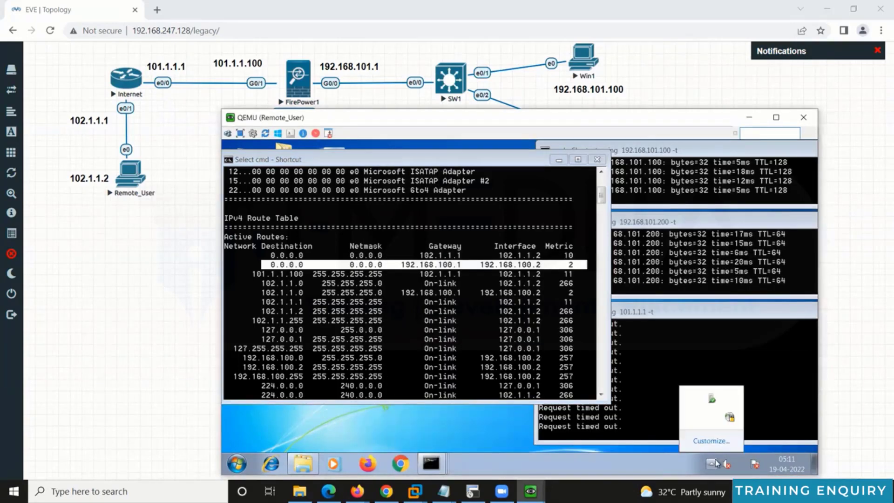
right_click(728, 417)
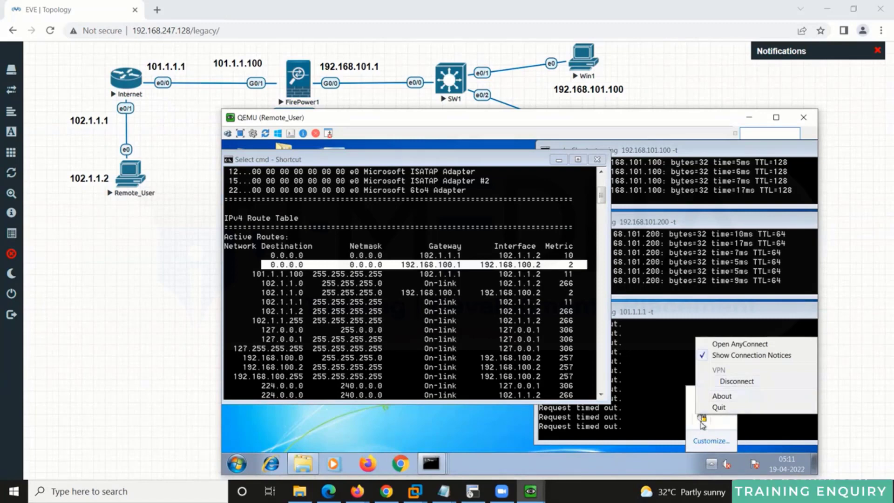
click(701, 420)
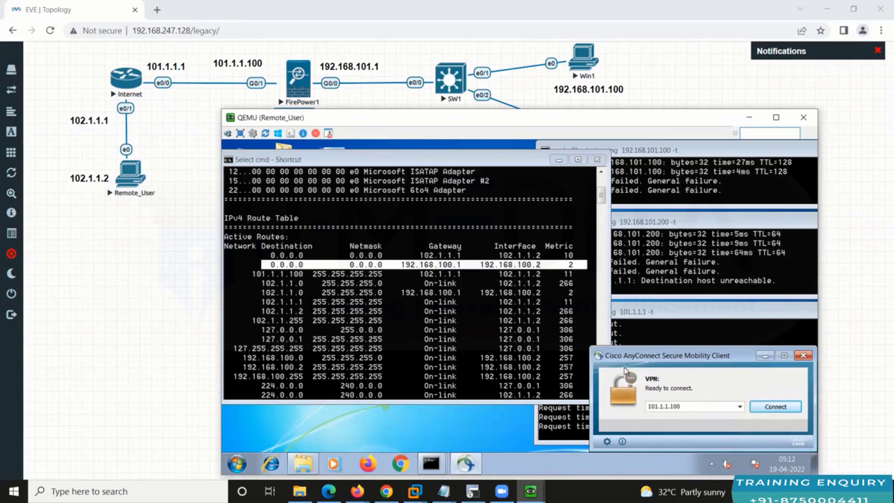
Step: Reconnect AnyConnect to 101.1.1.100, accepting the untrusted server warning with Connect Anyway
click(755, 405)
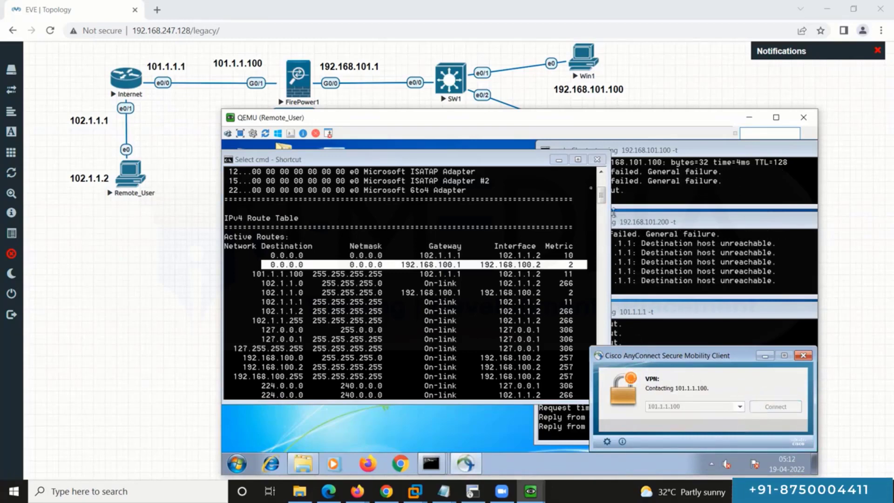
click(559, 160)
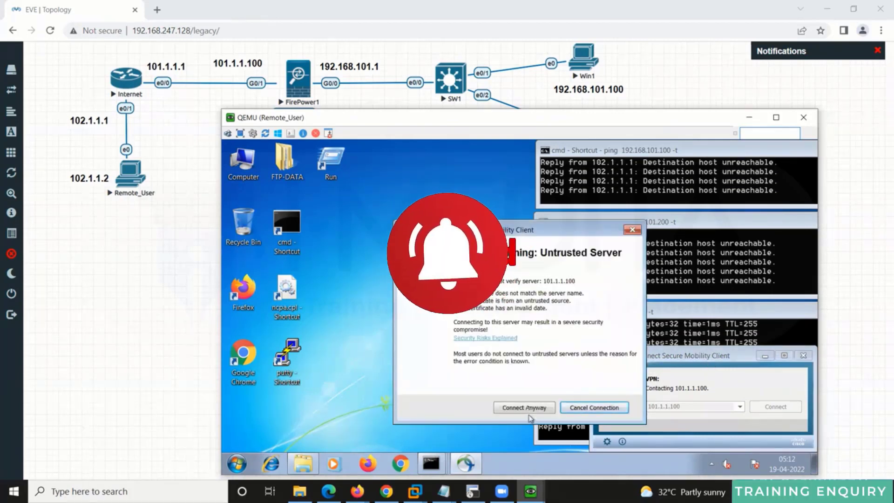
click(526, 407)
Step: Log in with the VPN password and accept the downloader certificate warning to complete the reconnection
text(cisco)
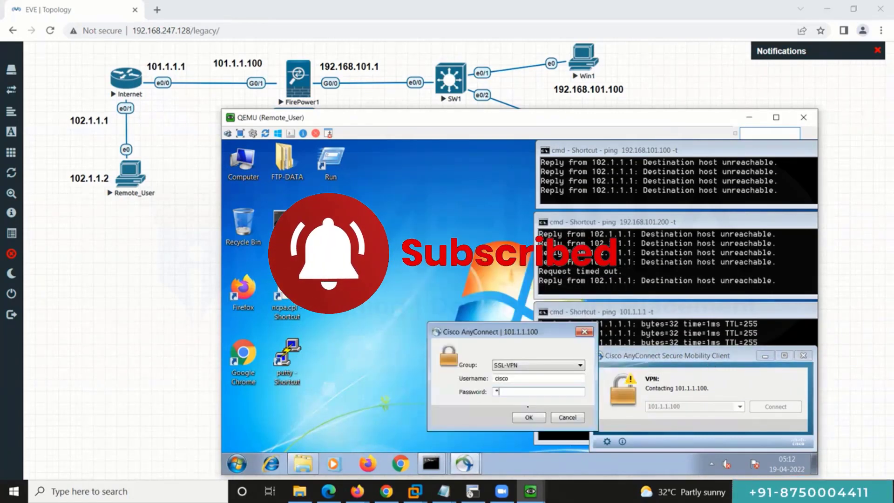
key(Return)
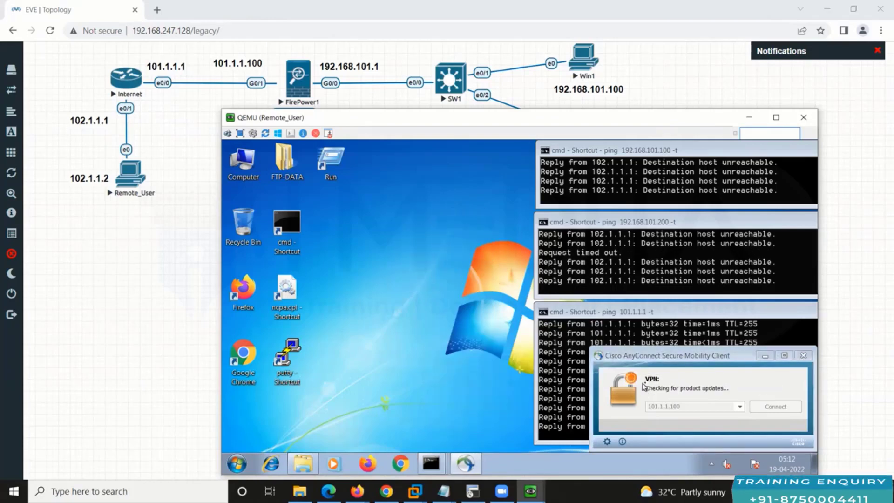
drag(670, 360, 347, 223)
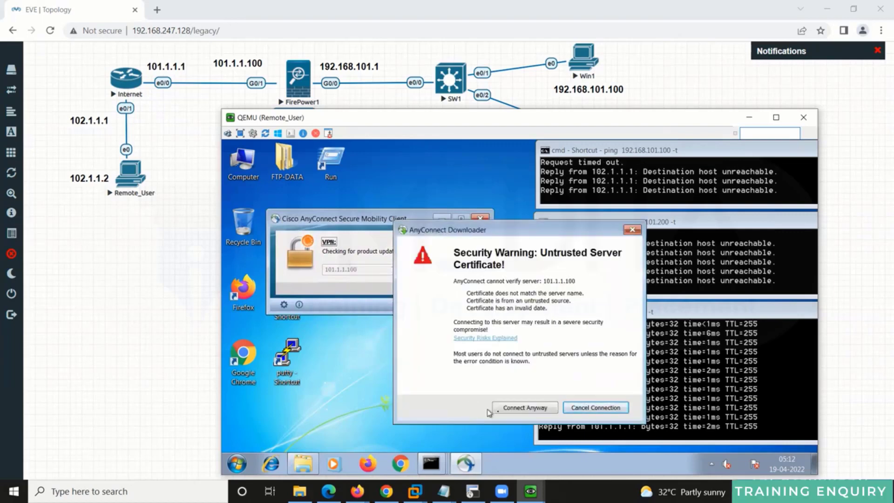
click(505, 408)
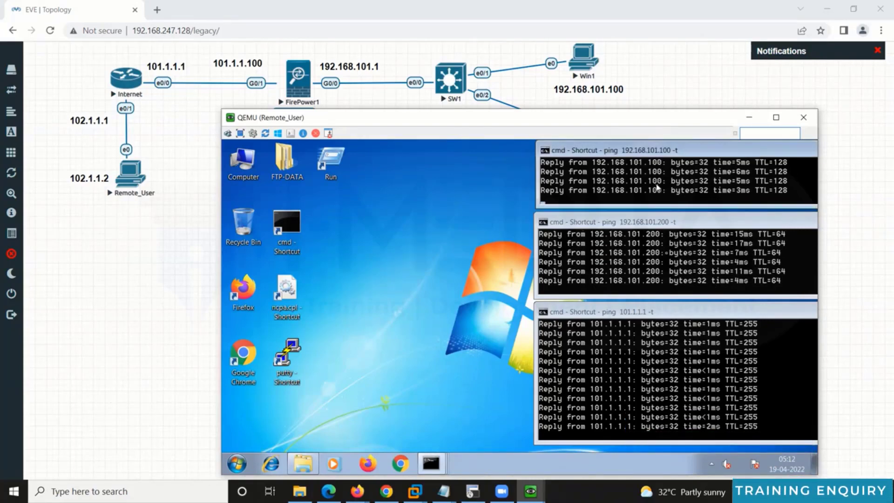
Step: Clear the Remote_User command window and rerun 'route print' to show the current routing table
click(428, 439)
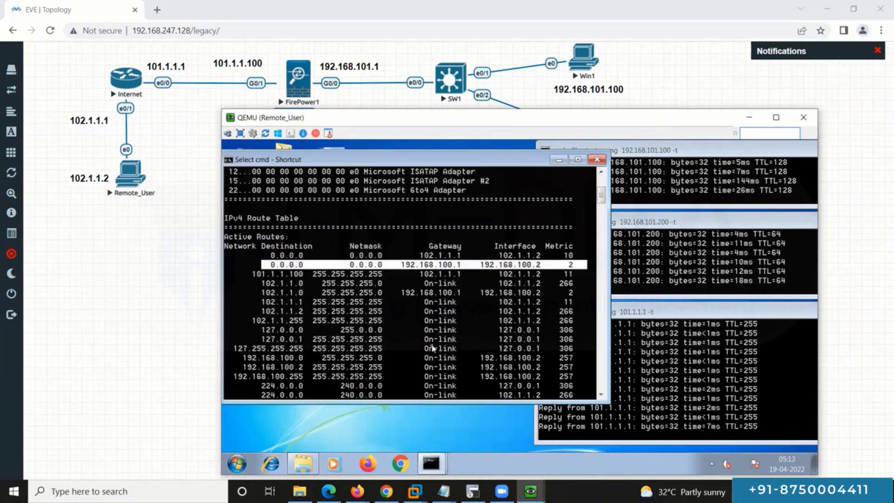
key(Escape)
text(cls)
key(Return)
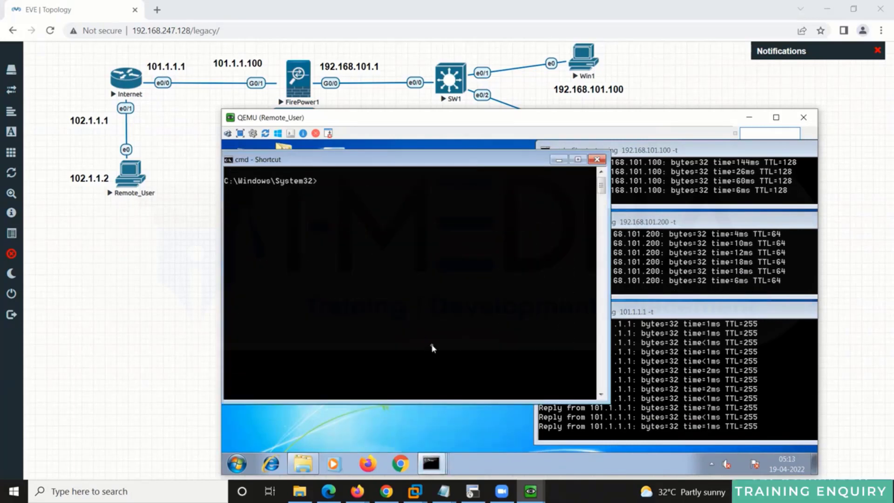
key(Up)
key(Up)
key(Down)
key(Up)
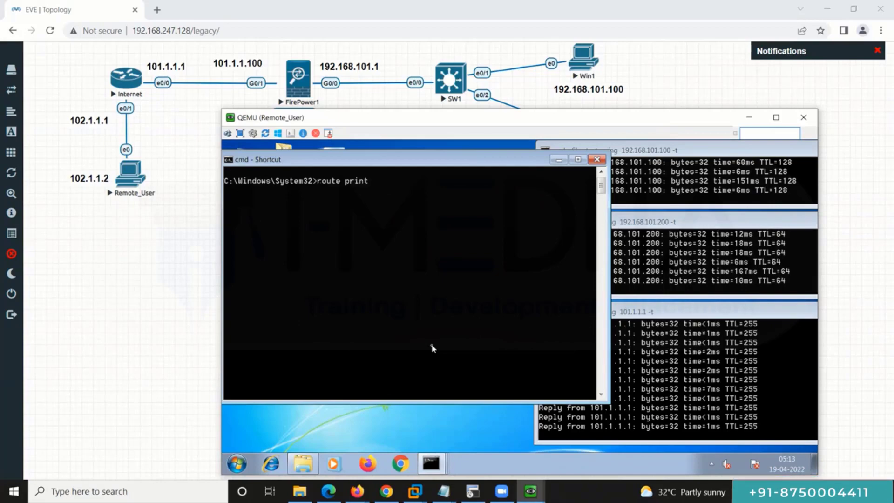
key(Return)
Step: Highlight the default route via 102.1.1.1 and the 192.168.101.0 tunnel route, then close the console
scroll(431, 349, up, 10)
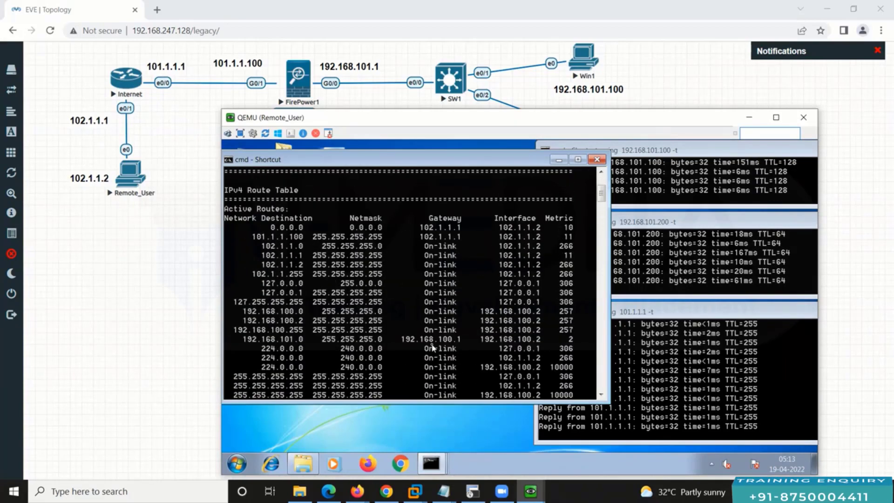
right_click(365, 265)
click(378, 266)
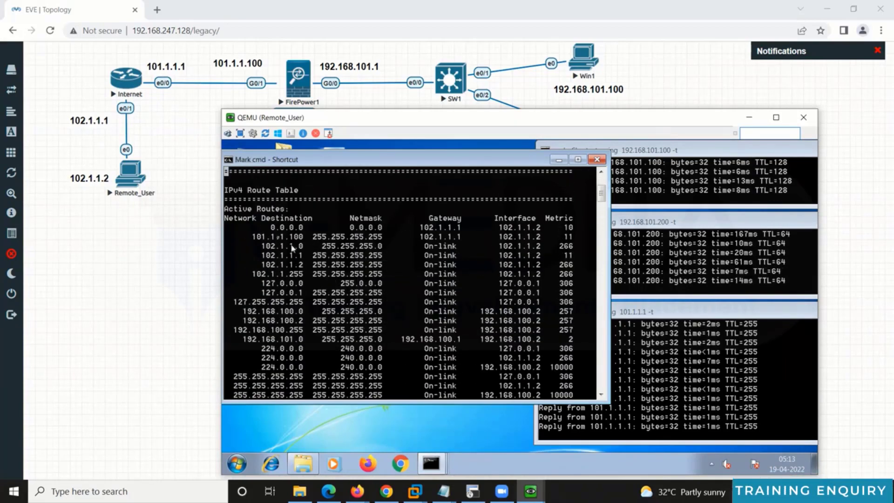
drag(268, 229, 582, 229)
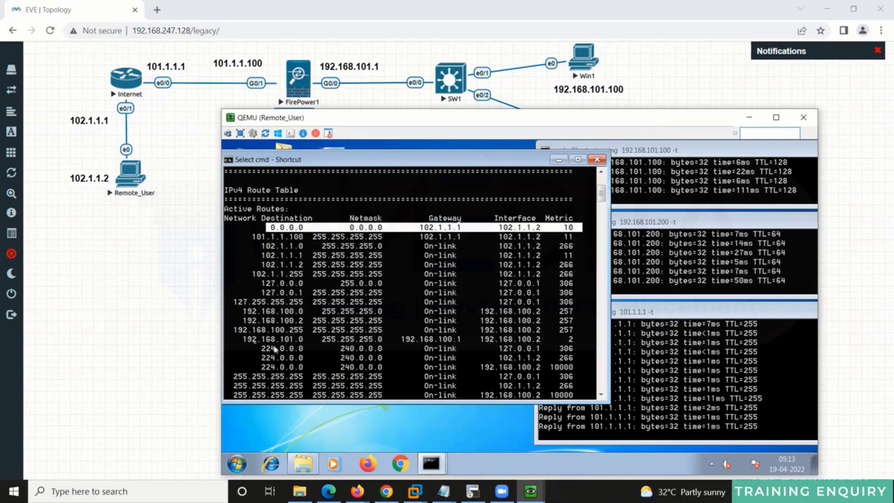
drag(234, 339, 585, 343)
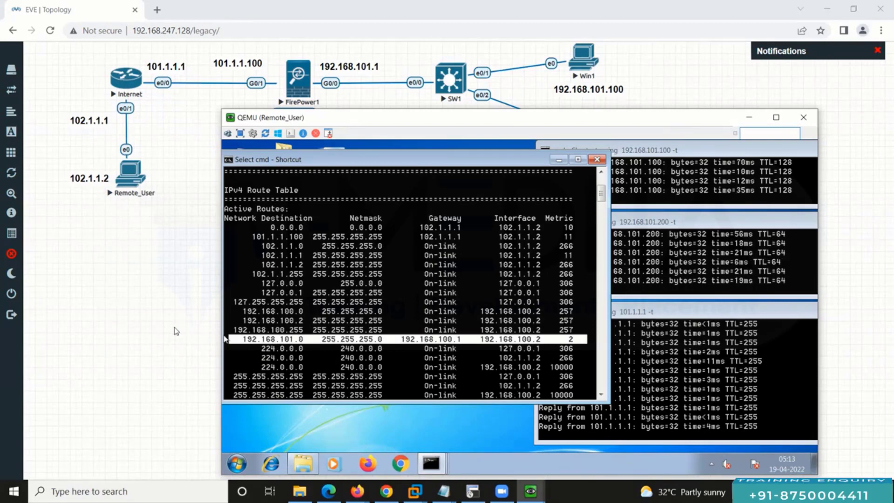
click(142, 331)
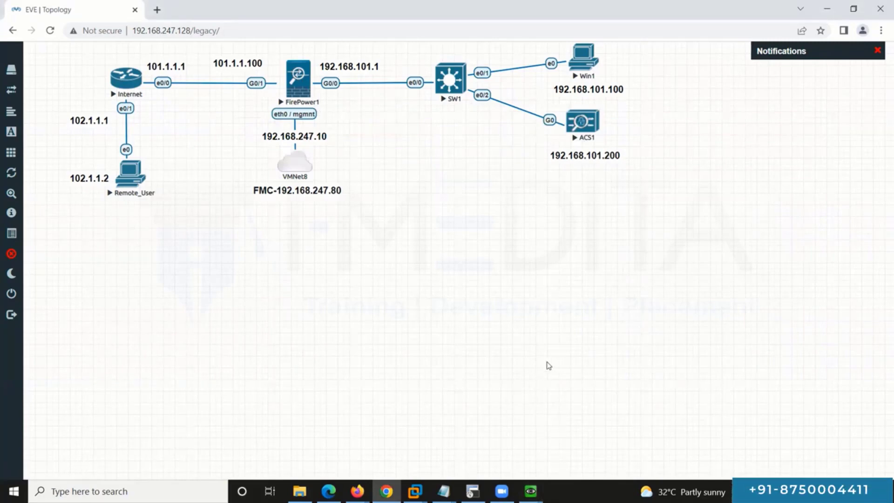
Step: Open the AnyConnect client from the Remote_User tray to check the VPN status
mouse_move(531, 491)
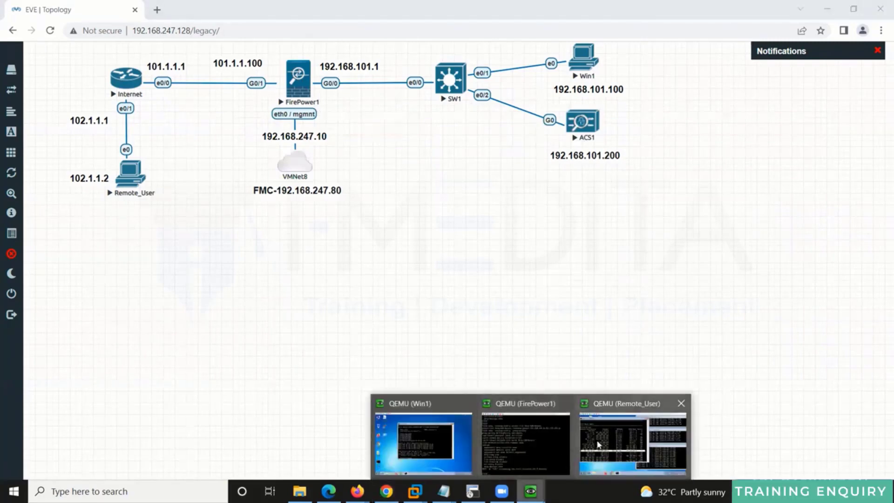
click(638, 443)
click(712, 464)
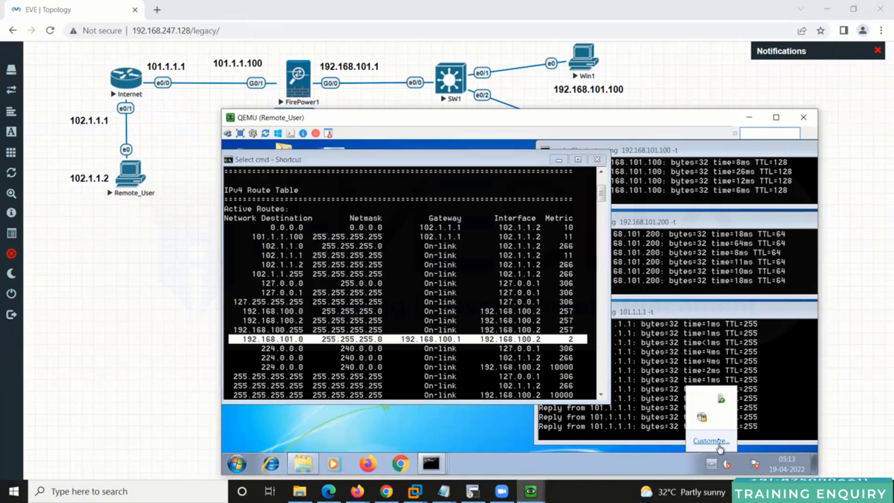
click(702, 418)
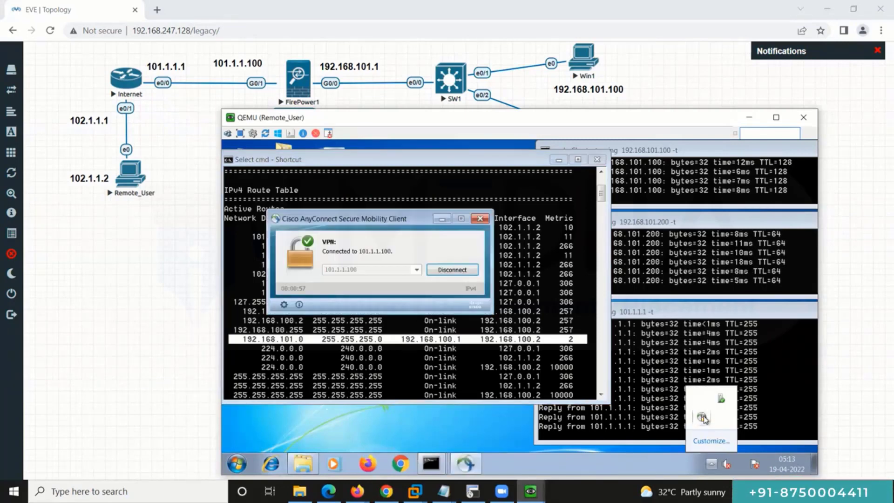
Step: Run 'show vpn-sessiondb anyconnect' on FirePower1, showing assigned IP 192.168.100.2 from public IP 102.1.1.2
mouse_move(531, 491)
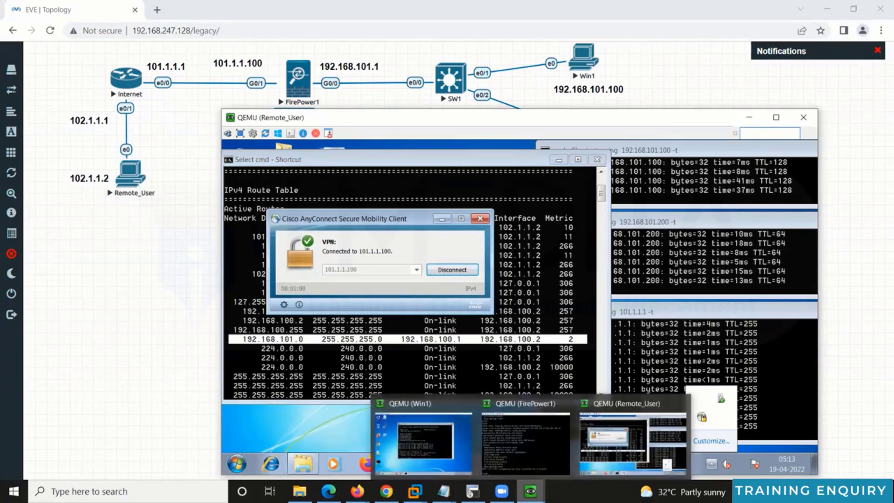
click(547, 442)
text(sho)
key(Tab)
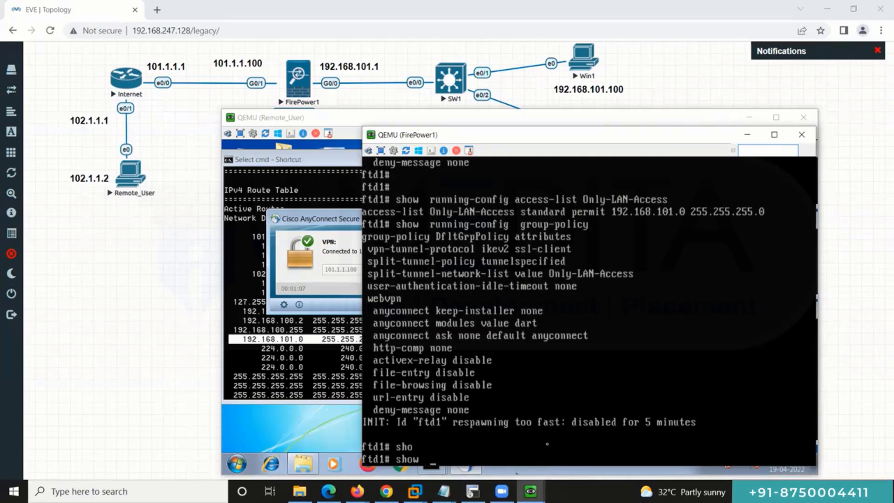
text(vpn)
key(Tab)
text(-s)
key(Tab)
text(?)
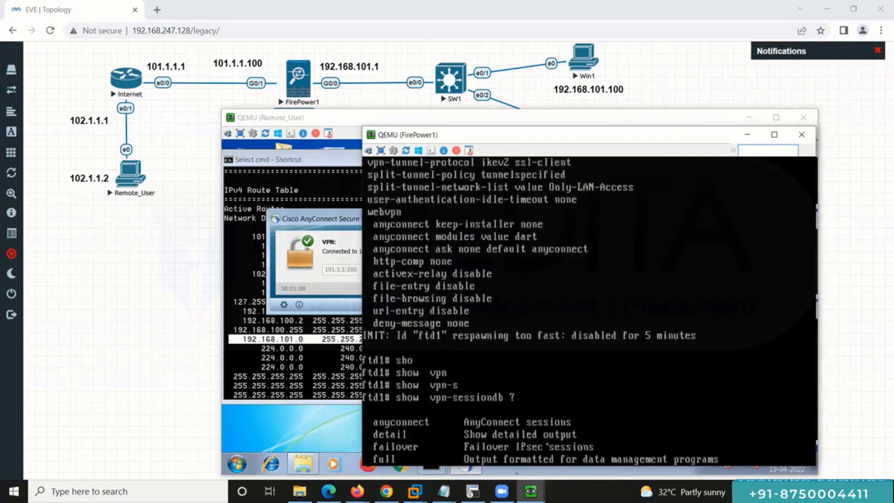
text(an)
key(Tab)
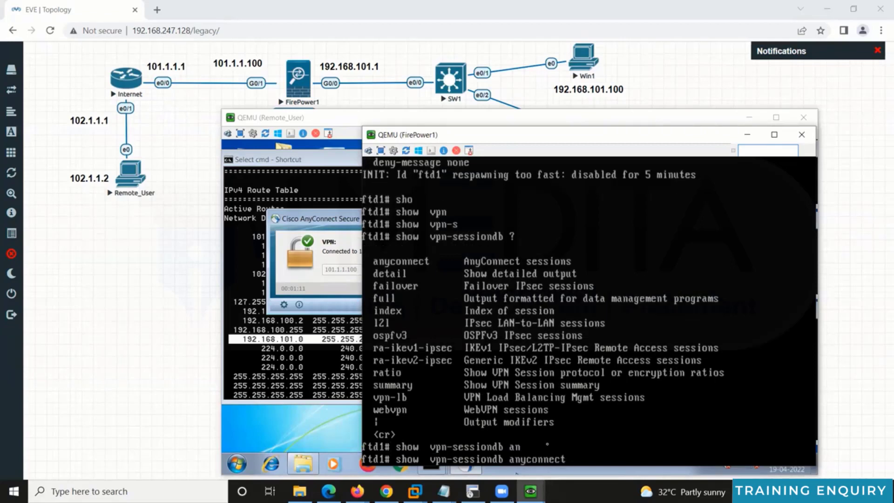
key(Return)
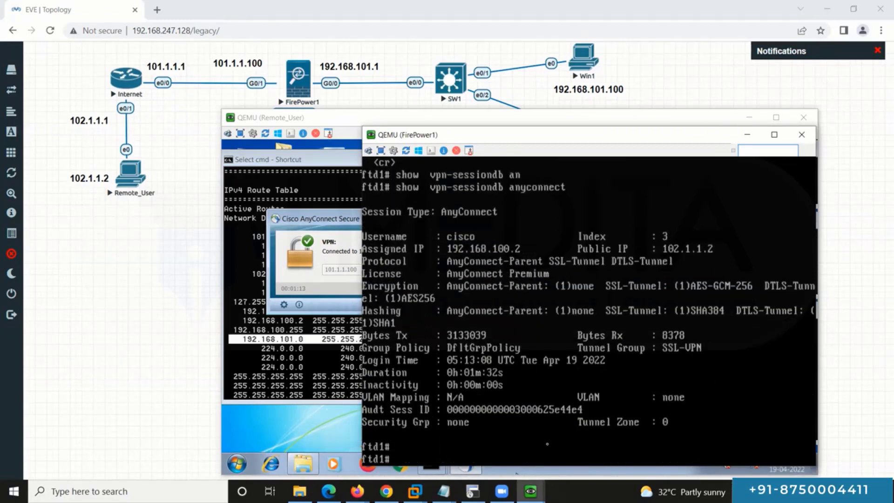
key(Return)
key(Return)
key(Return)
key(Return)
key(Return)
key(Return)
key(Return)
key(Return)
key(Return)
key(Return)
key(Return)
key(Return)
key(Return)
key(Return)
key(Return)
key(Return)
key(Return)
key(Return)
key(Return)
key(Return)
key(Up)
key(Return)
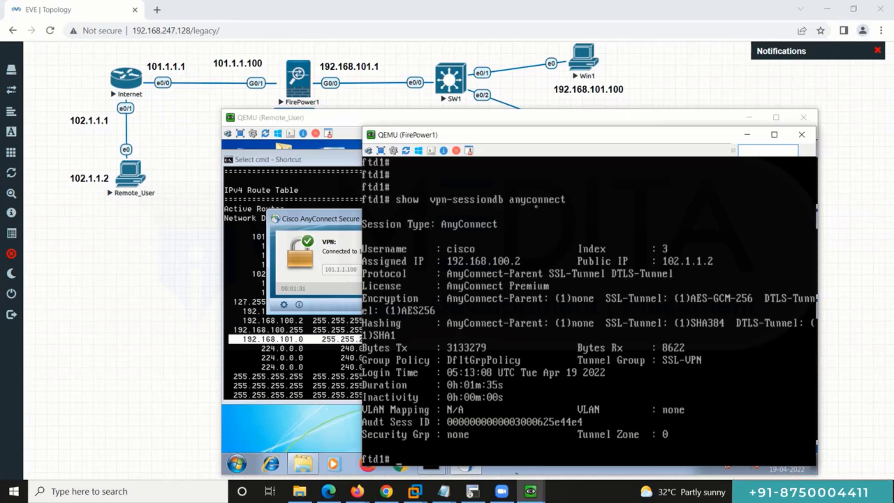
Step: Disconnect AnyConnect on Remote_User, then rerun 'show vpn-sessiondb anyconnect' on FirePower1 to confirm no sessions
click(340, 222)
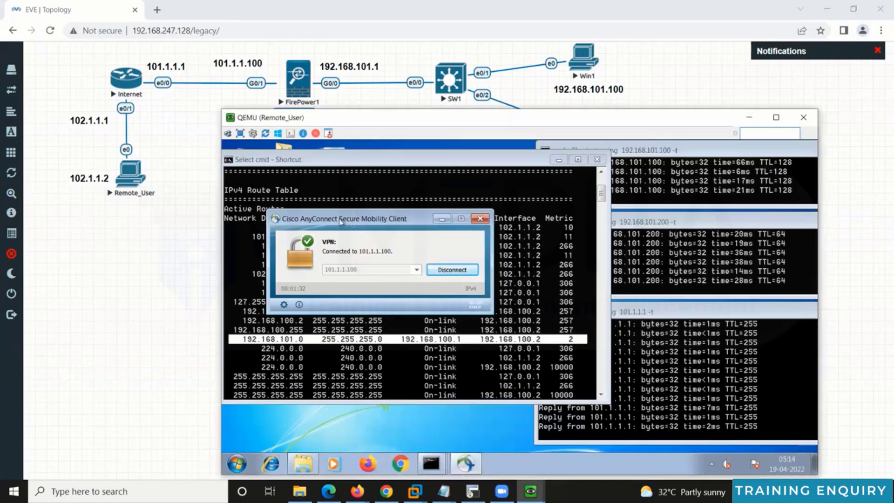
click(451, 269)
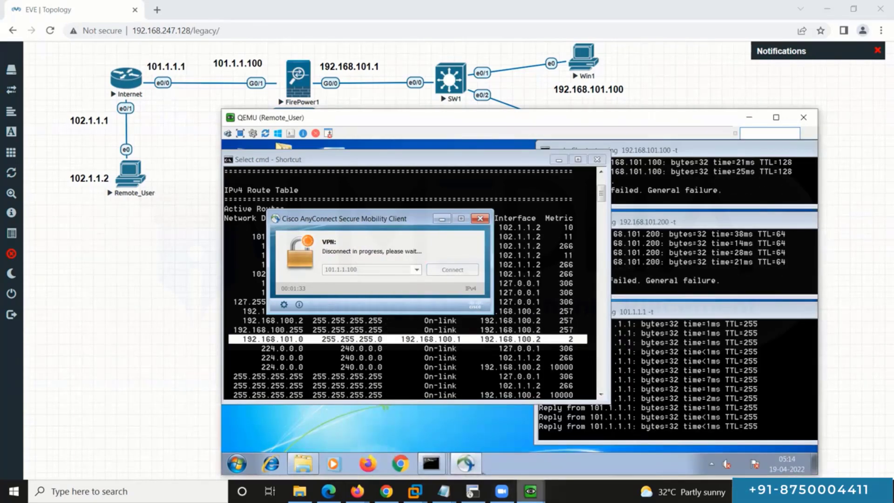
mouse_move(531, 491)
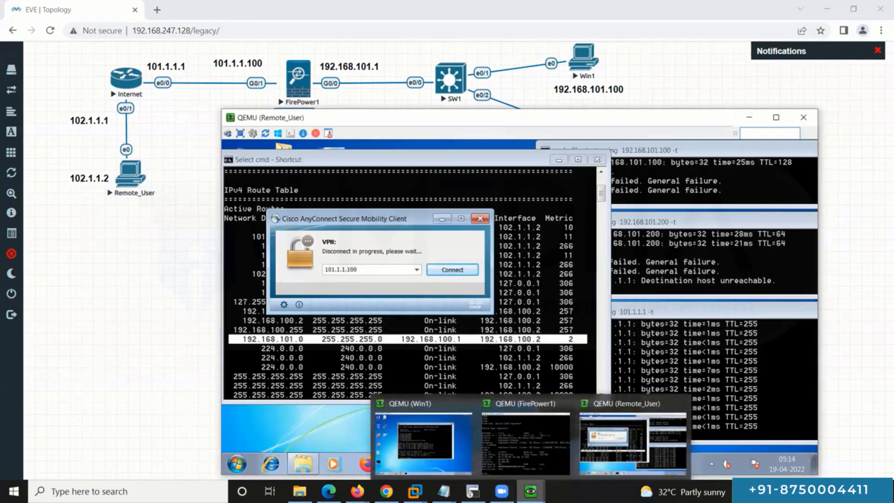
click(525, 442)
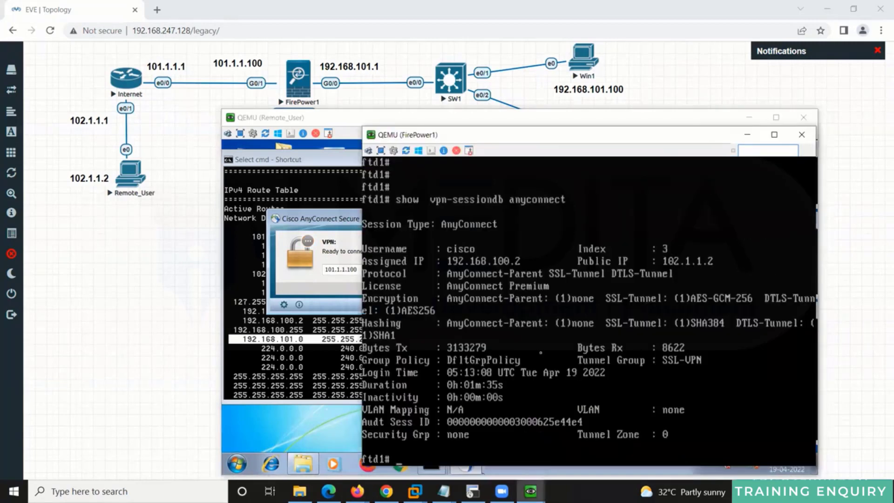
key(Return)
key(Return)
key(Return)
key(Return)
key(Return)
key(Return)
key(Return)
key(Return)
key(Return)
key(Return)
key(Return)
key(Return)
key(Return)
key(Return)
key(Return)
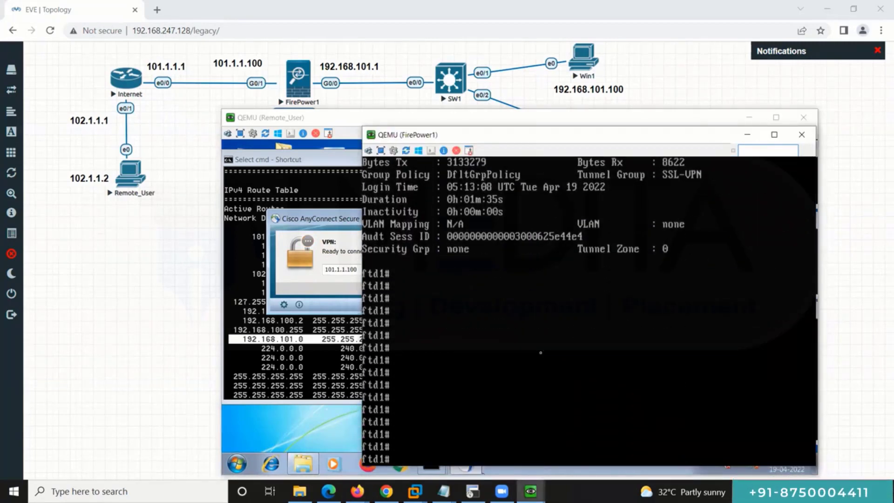
key(Return)
key(Return)
key(Return)
key(Return)
key(Return)
key(Return)
key(Return)
key(Return)
key(Return)
key(Up)
key(Return)
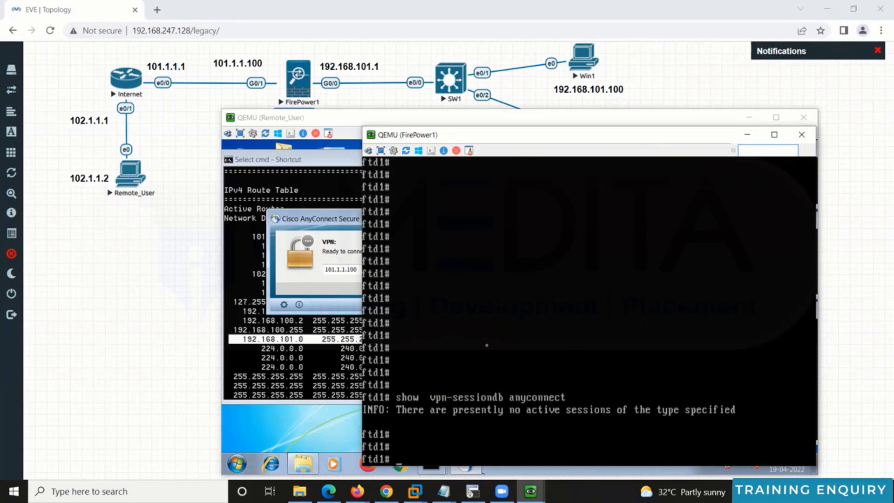
Step: Reconnect AnyConnect to 101.1.1.100, accepting both certificate warnings and logging in with the VPN password
click(347, 240)
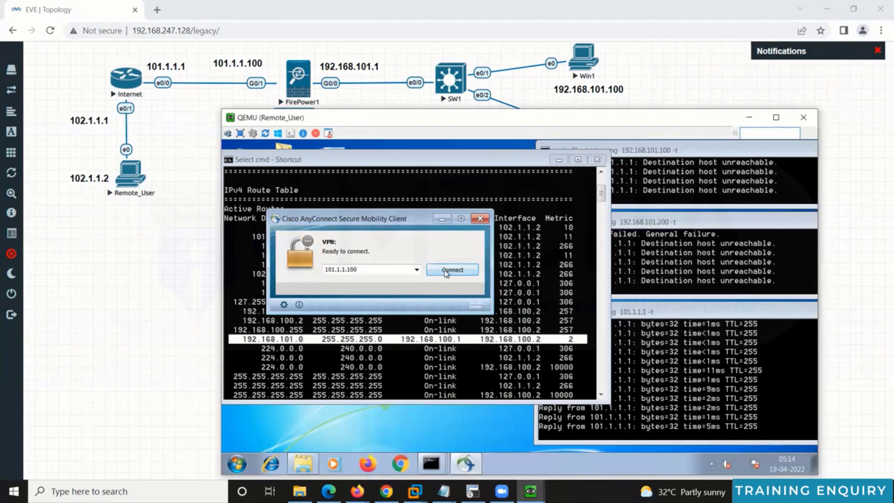
click(445, 272)
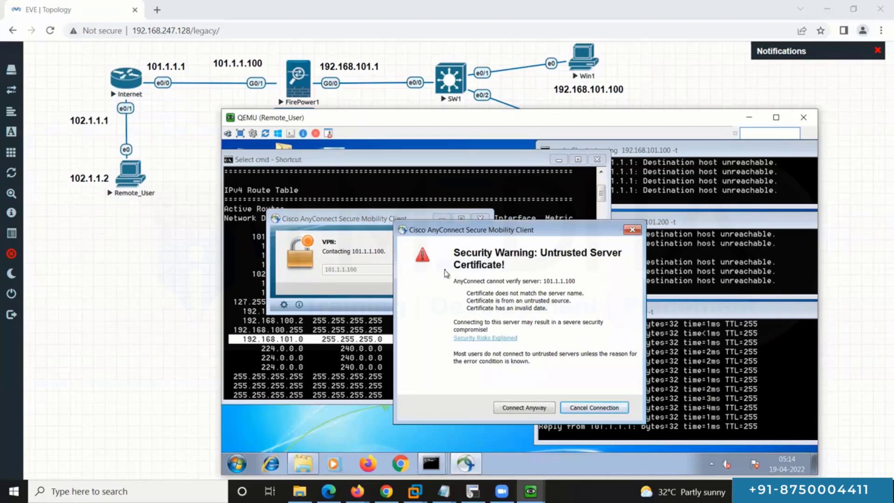
click(524, 407)
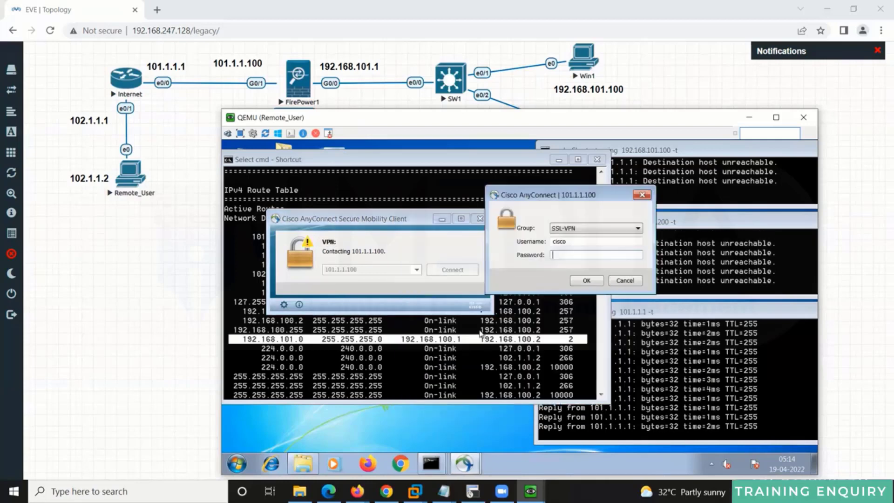
text(****)
key(Return)
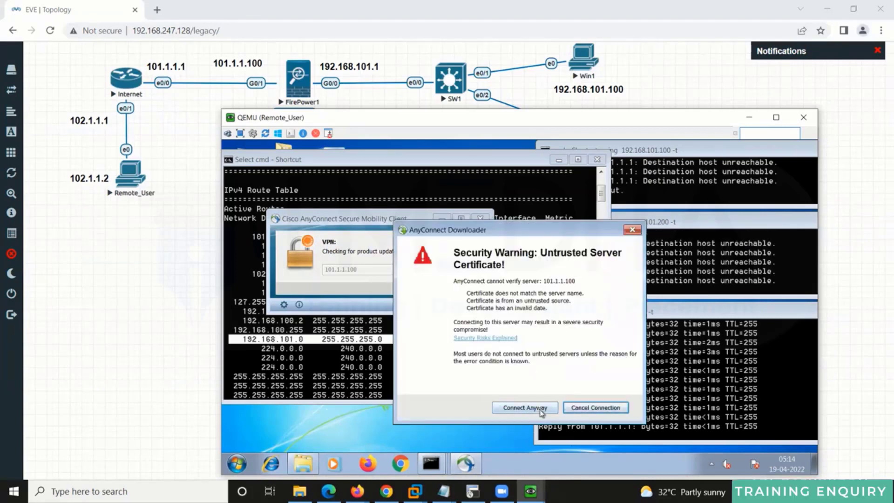
click(540, 409)
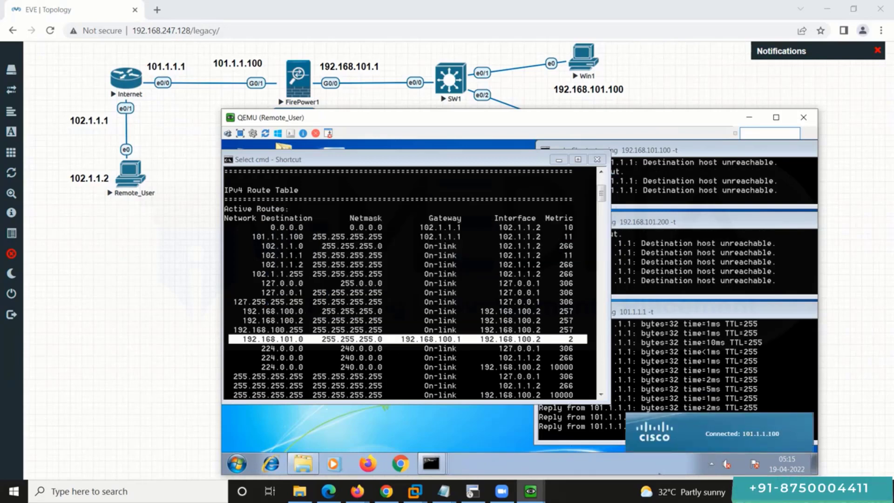
Step: Check the 192.168.101.100 and 192.168.101.200 ping replies, then clear the window and run ipconfig showing 192.168.100.2
click(724, 174)
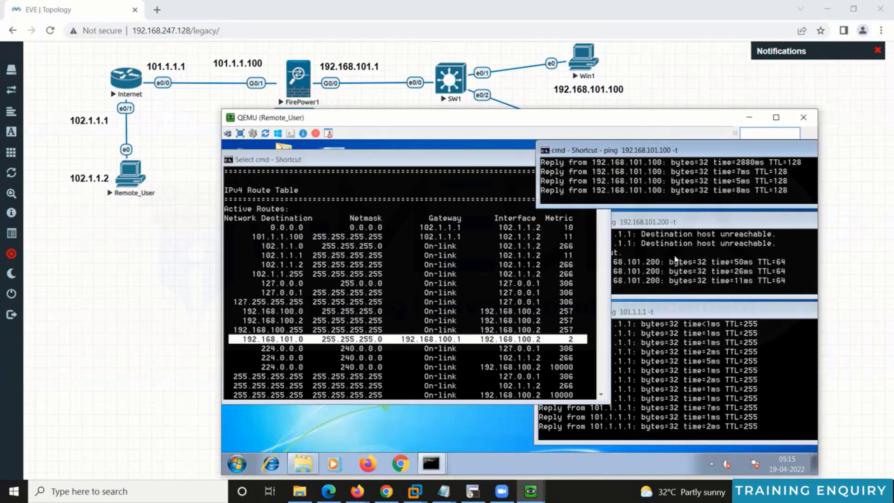
click(683, 268)
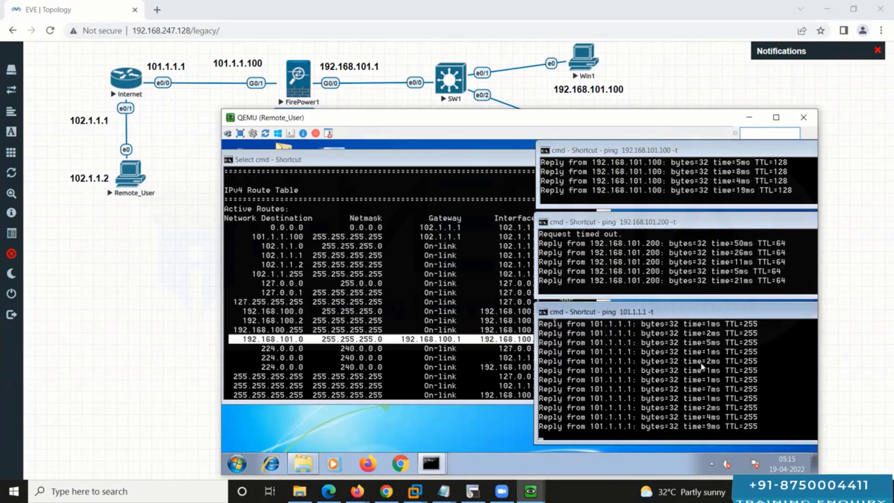
click(438, 284)
text(cls)
key(Return)
text(ipconfig)
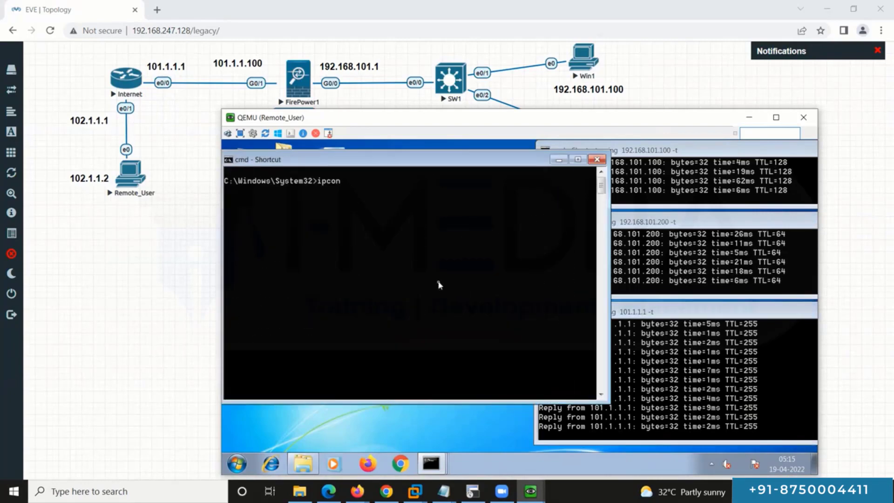
key(Return)
scroll(439, 284, up, 5)
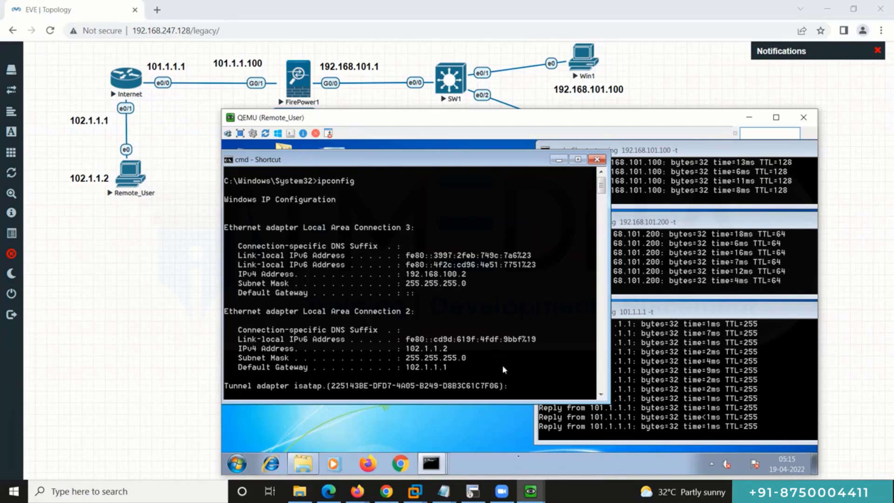
Step: Rerun 'show vpn-sessiondb anyconnect' on FirePower1 to confirm the 192.168.100.2 session, then minimize both consoles
mouse_move(530, 491)
click(529, 439)
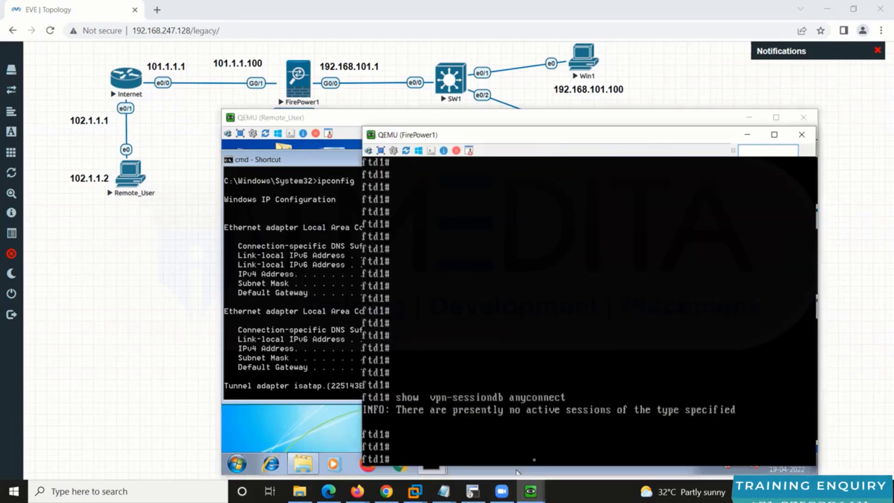
key(Up)
key(Return)
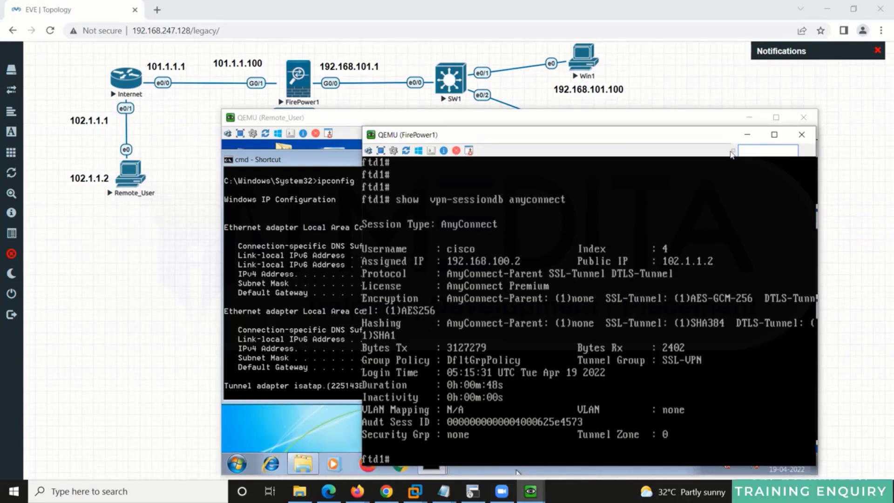
click(747, 136)
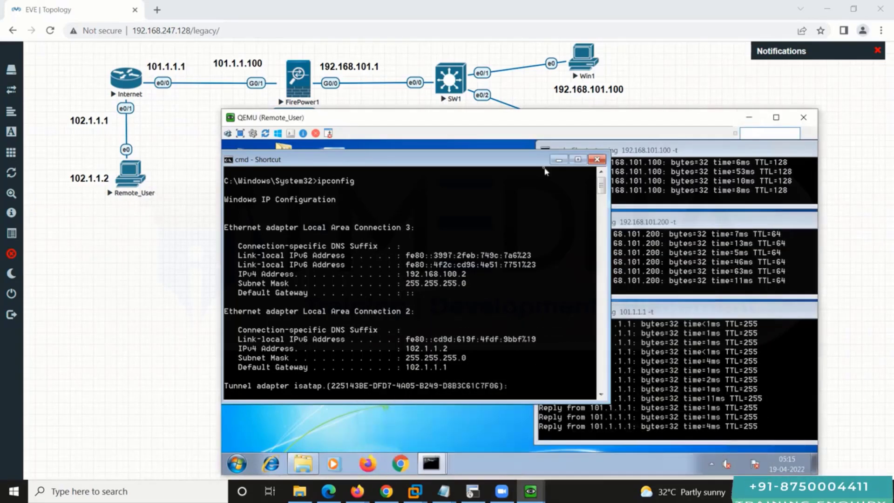
click(744, 122)
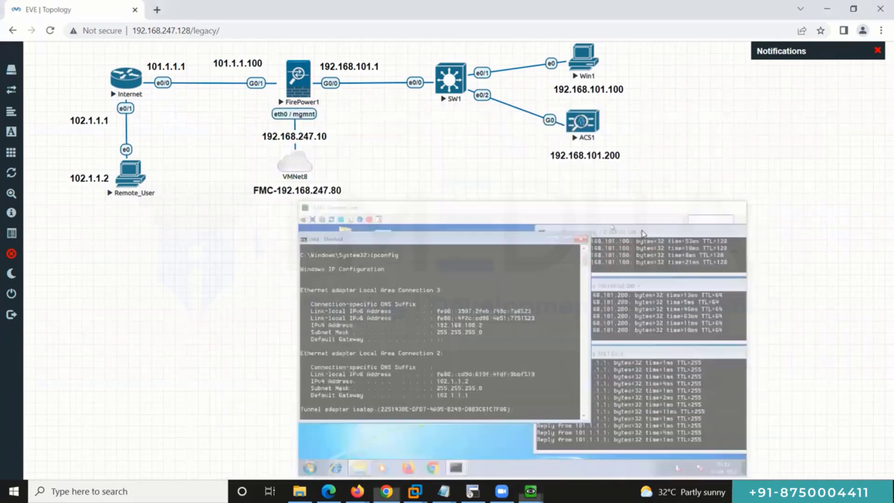